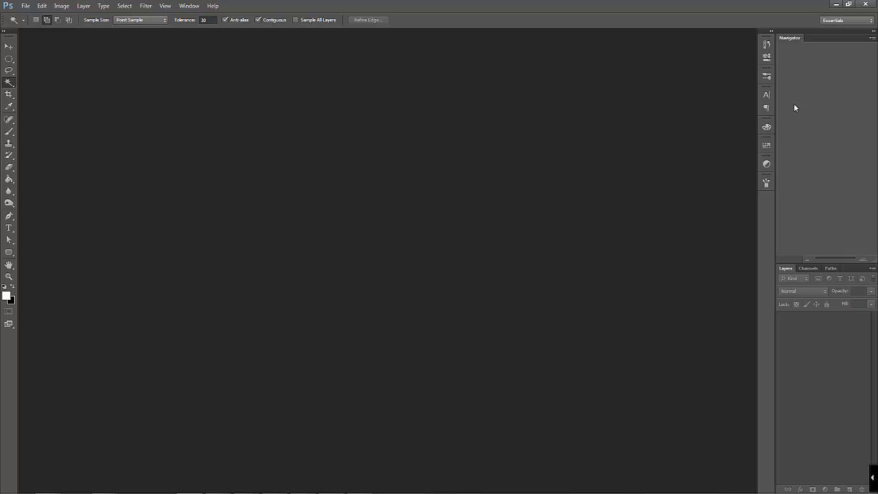
# View the Swatches, Brush and Brush Presets panels one after another
pyautogui.click(766, 145)
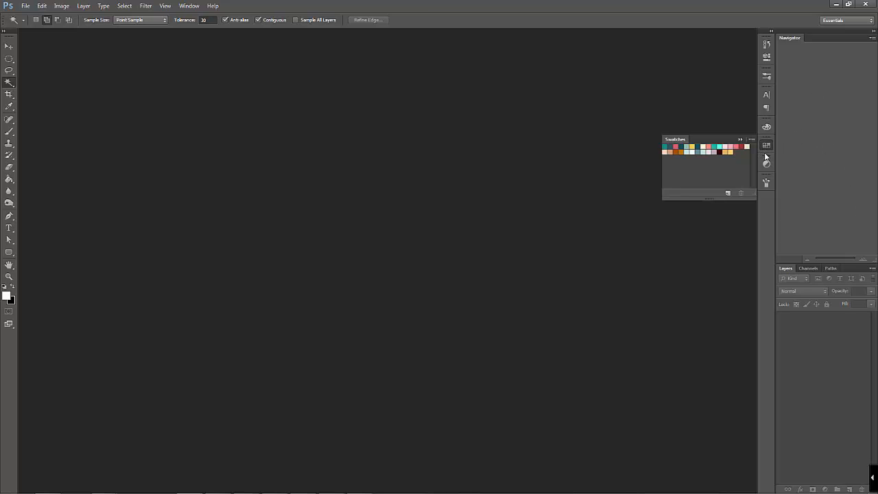
pyautogui.click(763, 178)
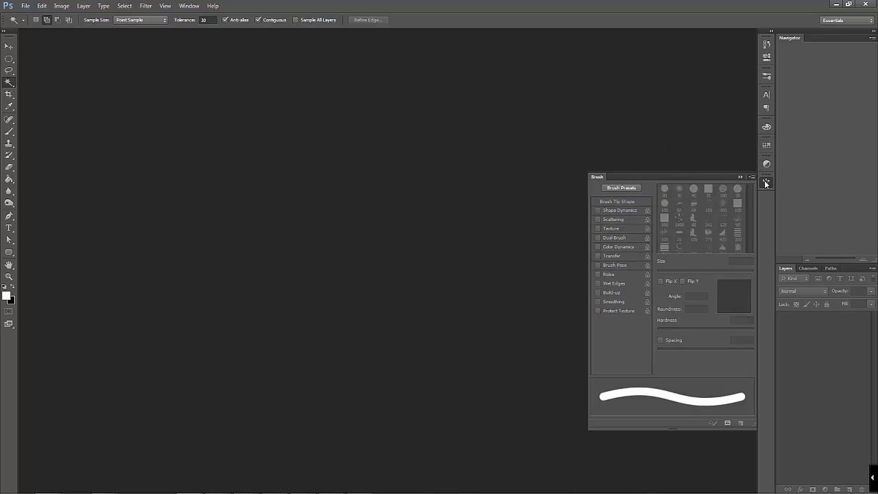
pyautogui.click(766, 77)
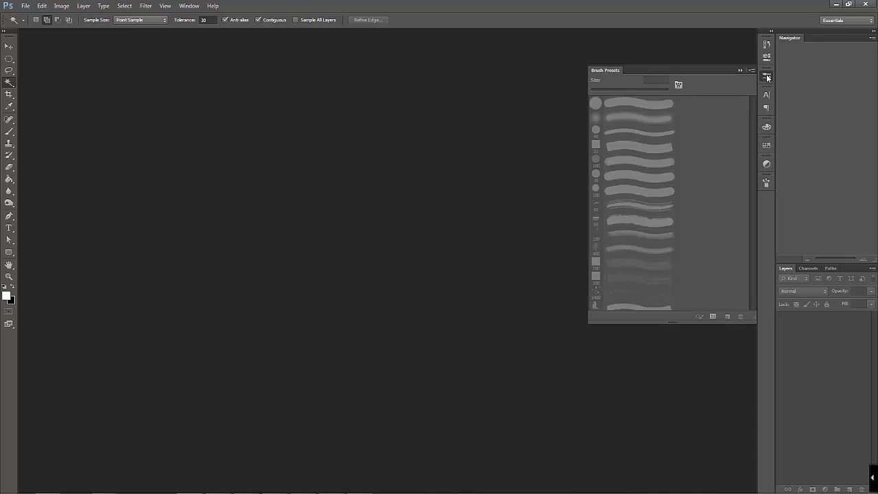
# Close the Properties panel and collapse the remaining History panel
pyautogui.click(766, 57)
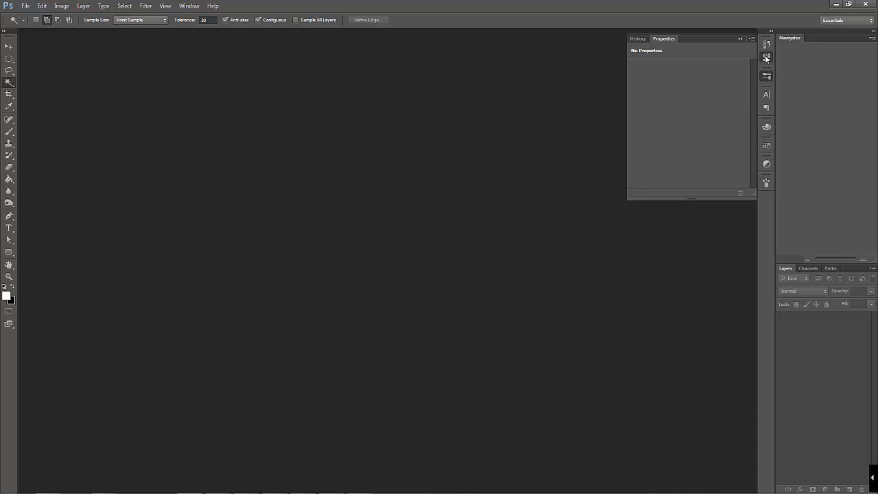
pyautogui.click(752, 39)
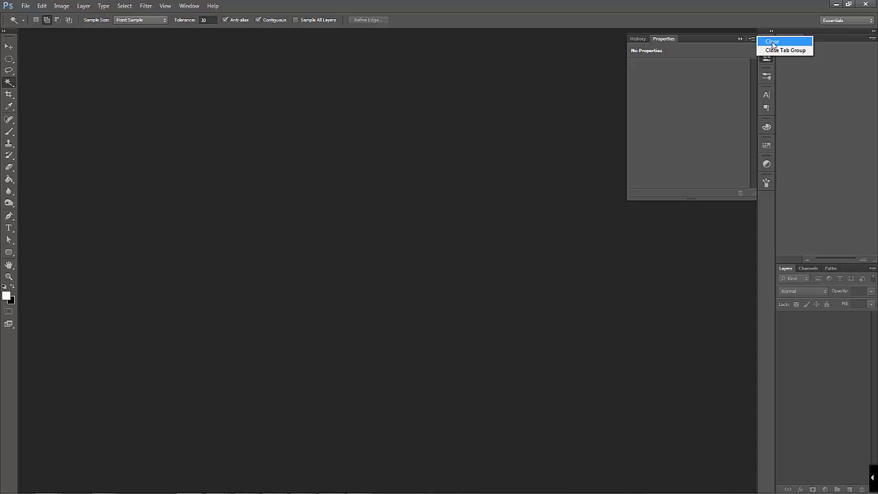
pyautogui.click(773, 42)
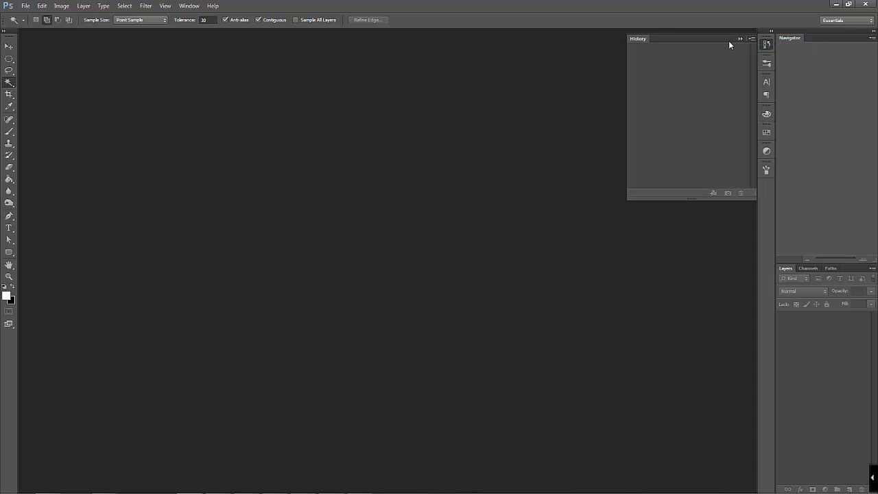
pyautogui.click(740, 39)
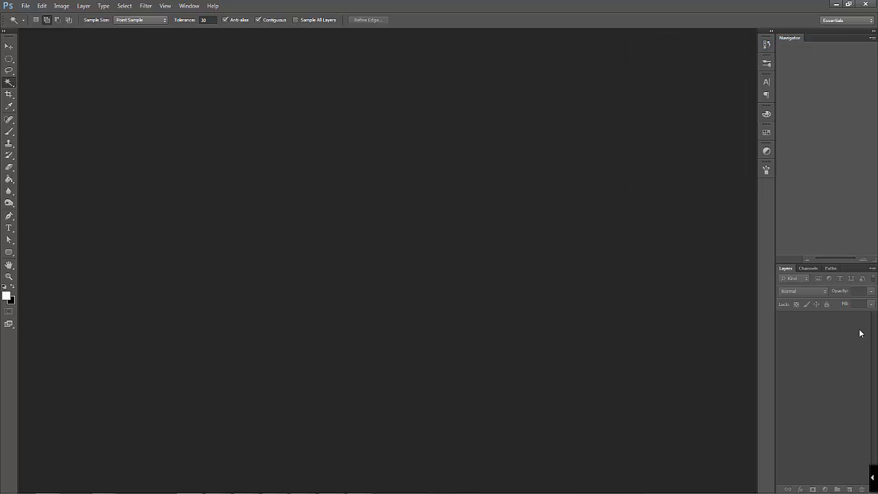
# Collapse the docked Navigator and Layers panels to icons and expand them again
pyautogui.click(874, 31)
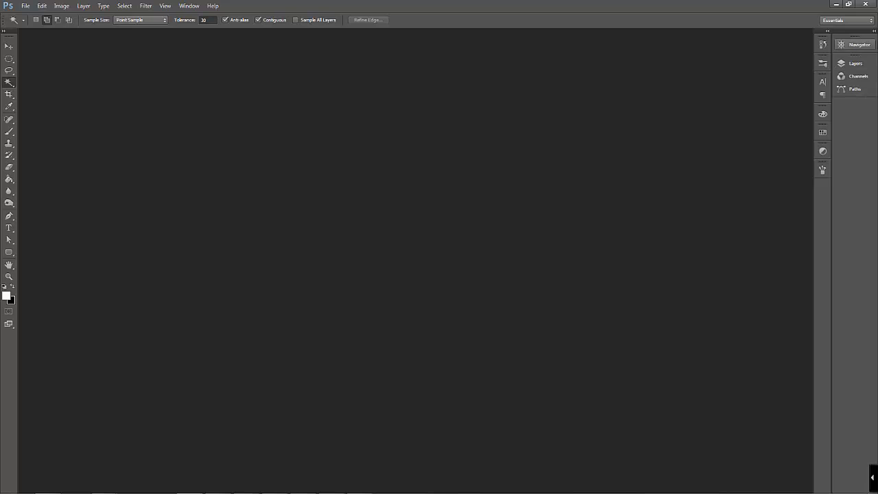
pyautogui.click(874, 31)
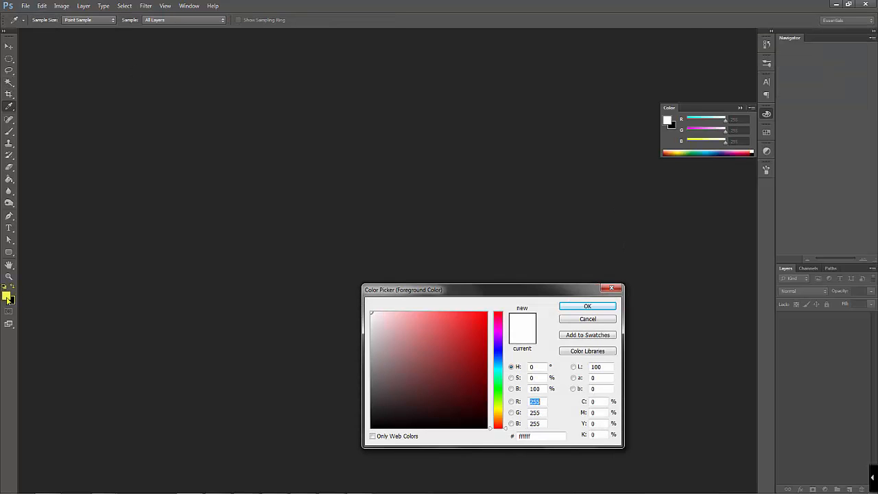
# Try the green #7fc949 as foreground color, switching the Color Picker's spectrum from hue to red, lightness and back to hue
pyautogui.moveTo(459, 354); pyautogui.dragTo(445, 336)
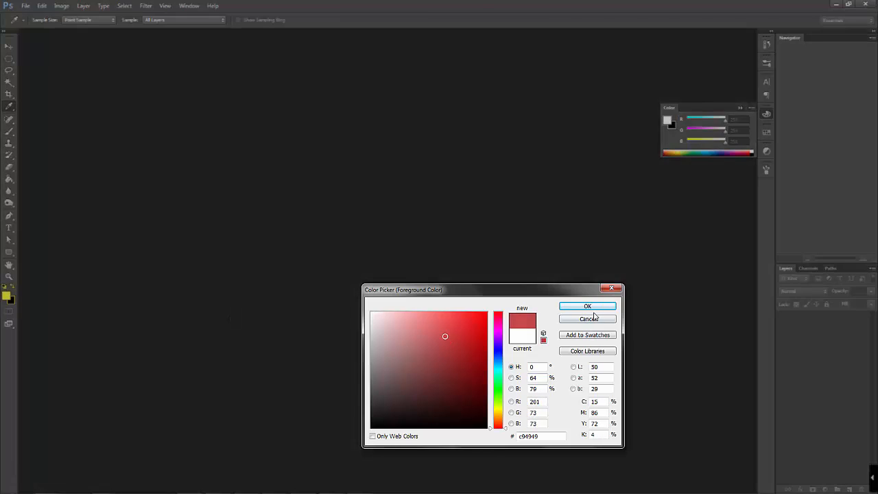
pyautogui.moveTo(497, 362); pyautogui.dragTo(505, 398)
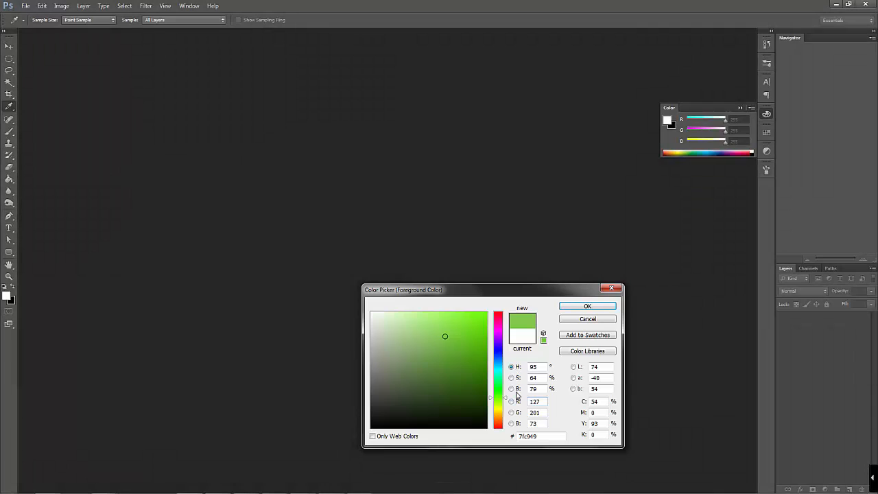
pyautogui.click(511, 401)
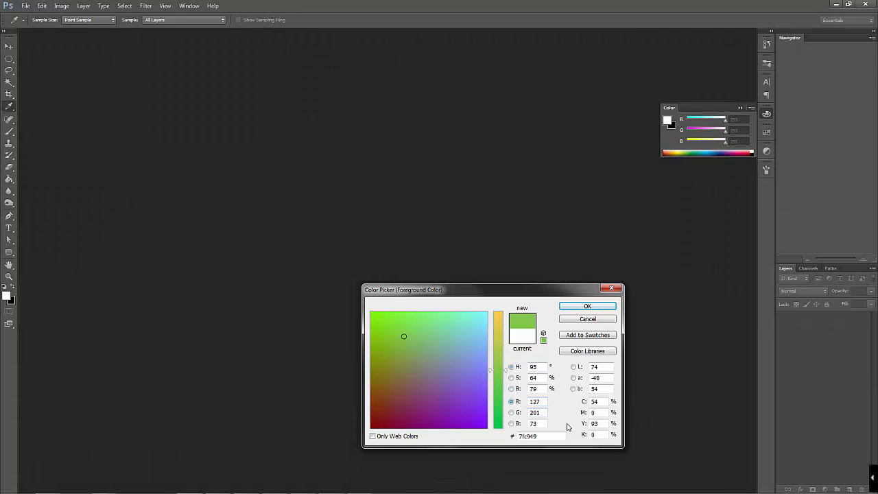
pyautogui.click(573, 367)
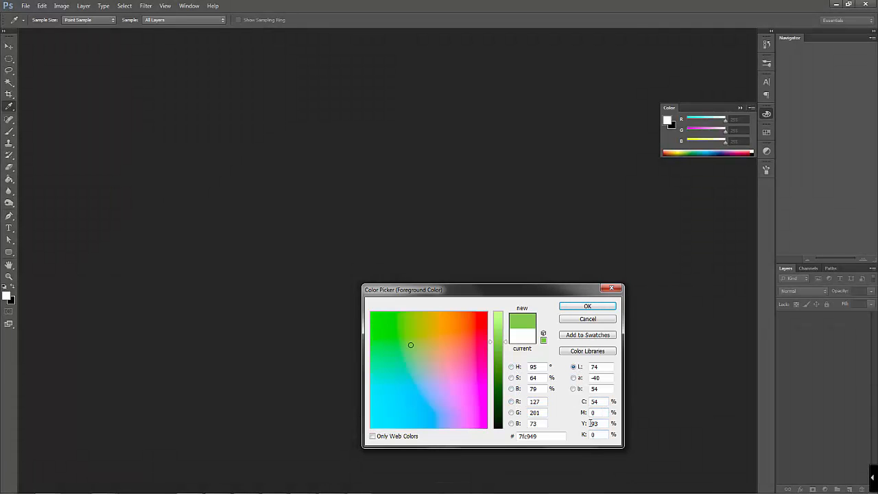
pyautogui.click(511, 367)
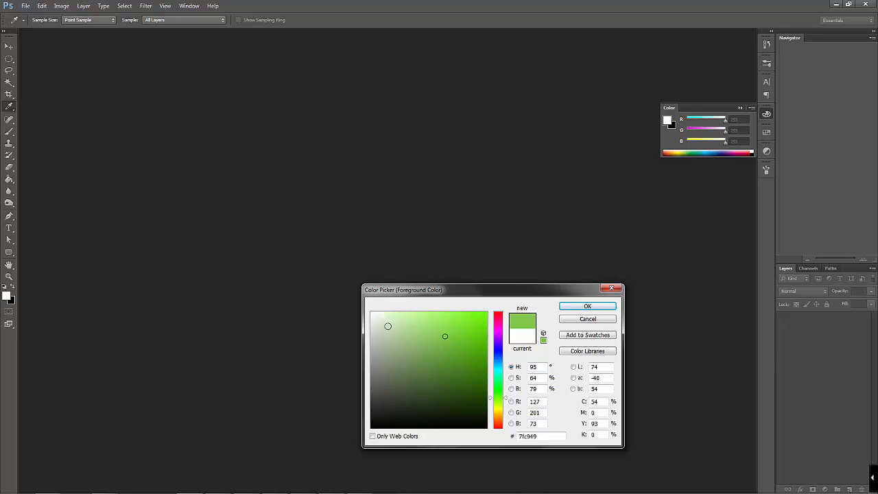
# Try white, black, green #67b22f and blue shades as foreground color, then cancel the choice and collapse the Color panel
pyautogui.moveTo(372, 314); pyautogui.dragTo(368, 308)
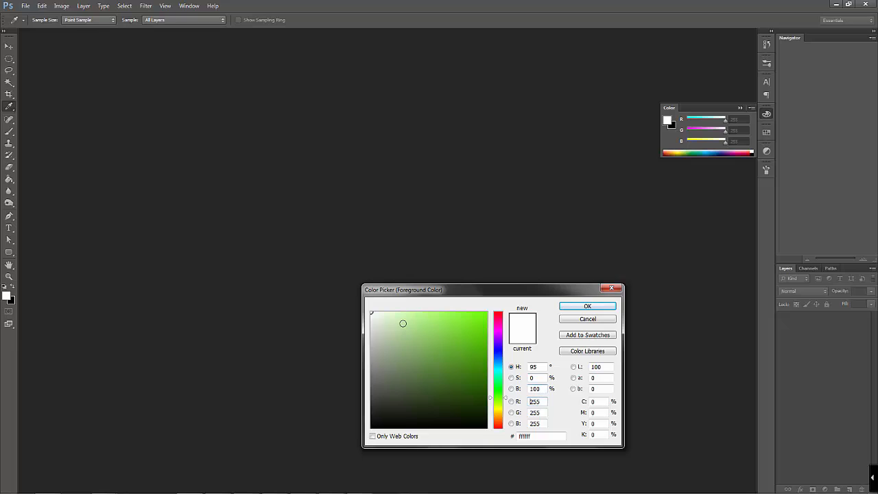
pyautogui.moveTo(371, 316); pyautogui.dragTo(369, 428)
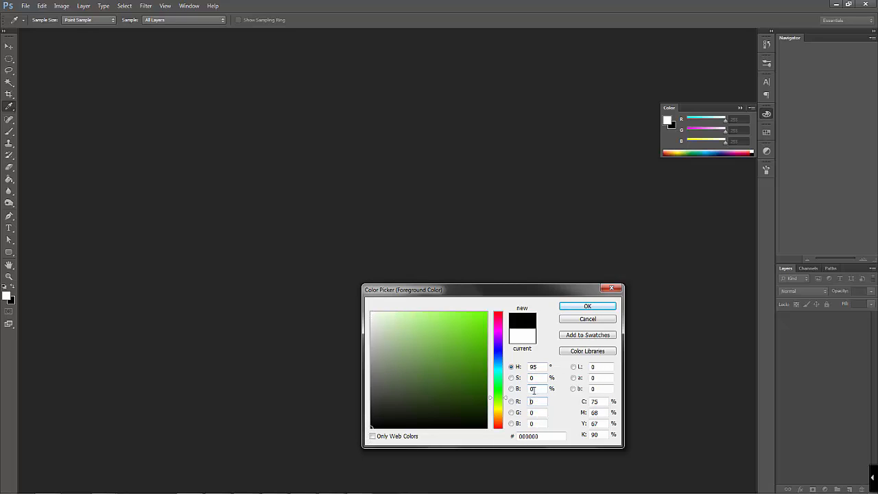
pyautogui.click(455, 347)
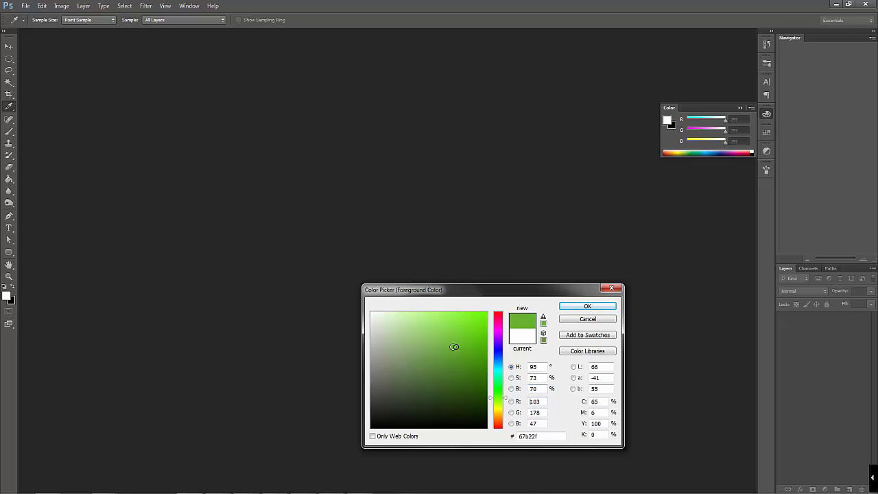
pyautogui.moveTo(499, 333); pyautogui.dragTo(502, 369)
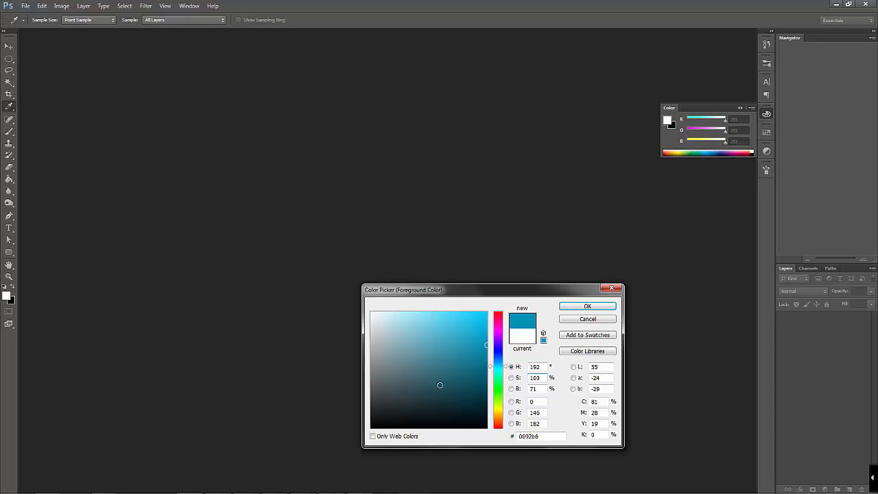
pyautogui.click(580, 319)
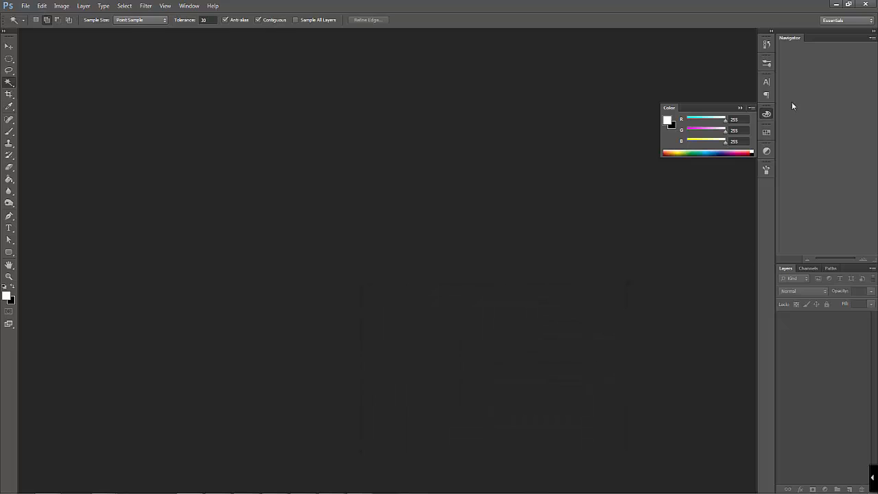
pyautogui.click(740, 109)
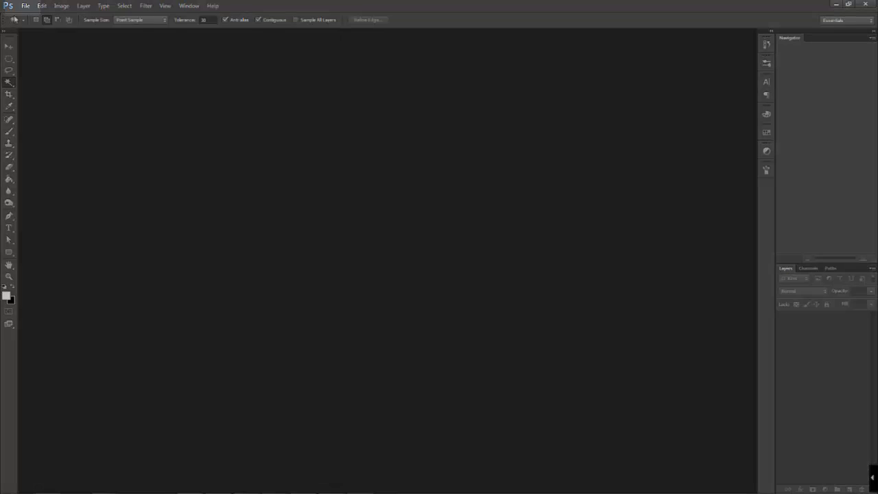
# Start a new document and try its U.S. Paper and Photo presets
pyautogui.click(26, 7)
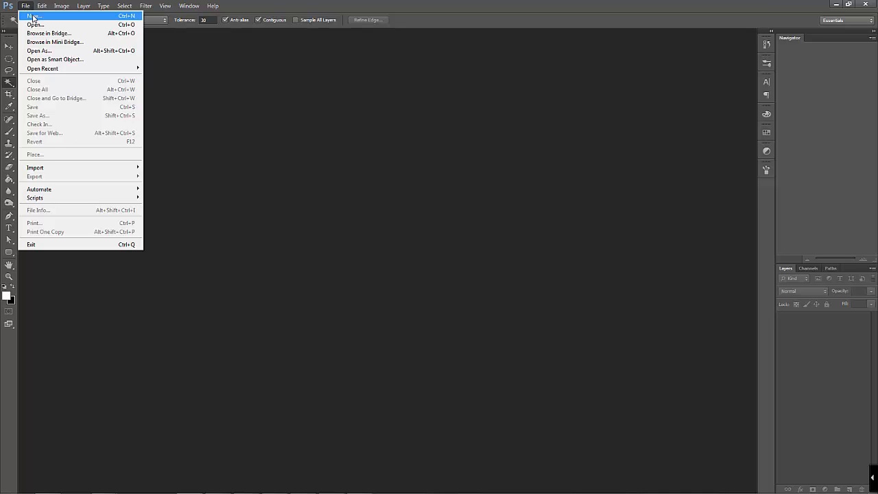
pyautogui.click(70, 16)
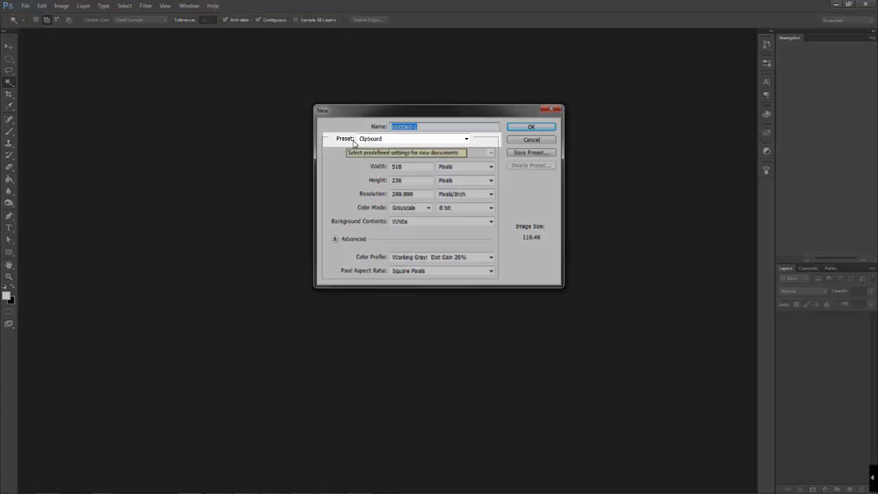
pyautogui.click(401, 143)
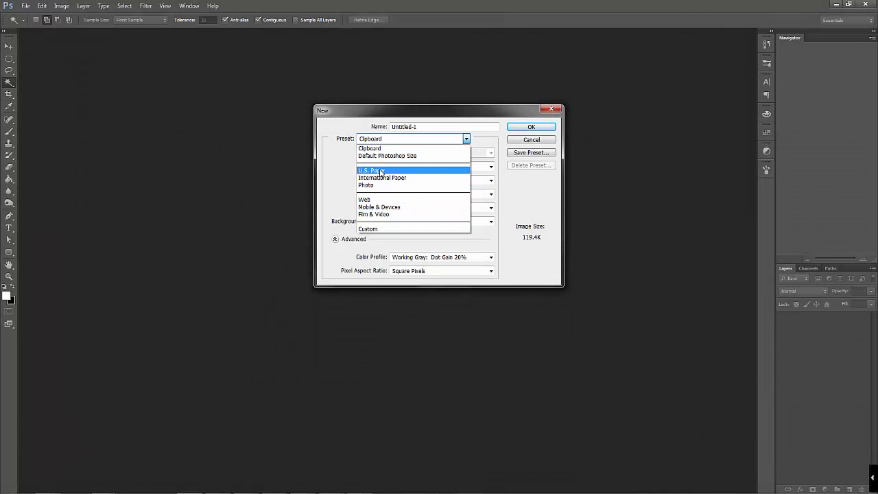
pyautogui.click(381, 172)
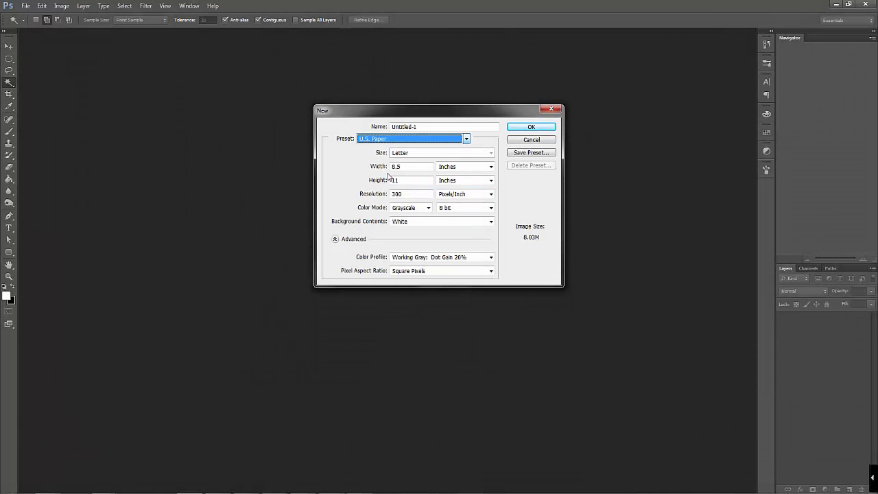
pyautogui.click(416, 154)
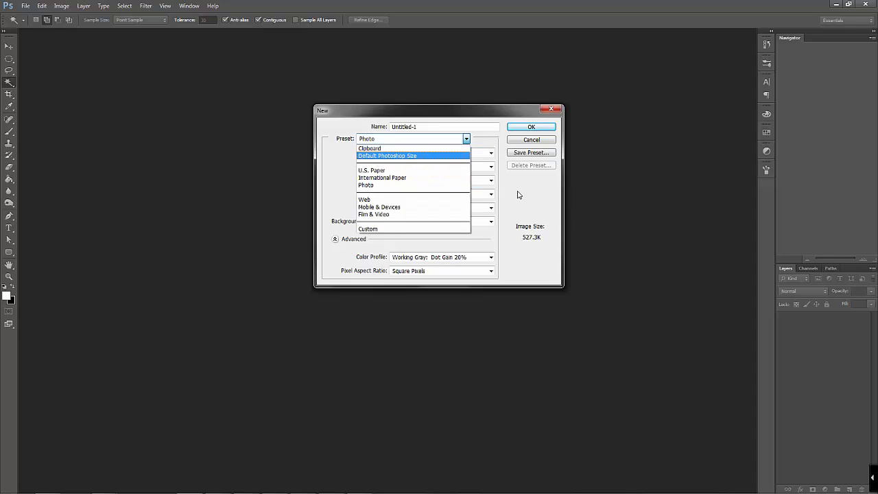
pyautogui.click(518, 192)
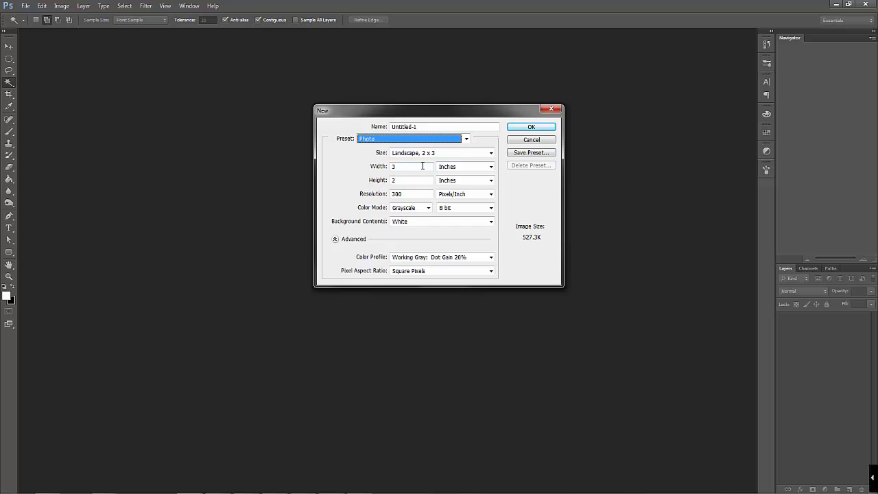
# Set the new document's width and height to 30 inches each
pyautogui.doubleClick(421, 166)
pyautogui.click(457, 167)
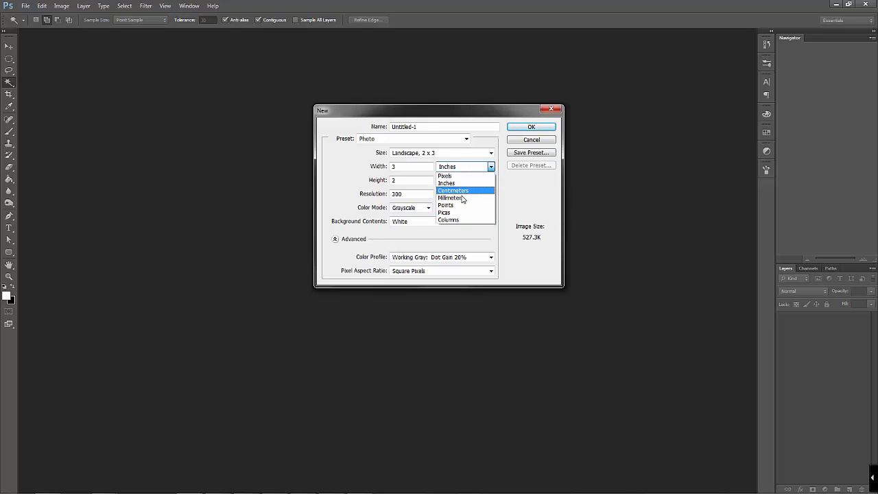
pyautogui.click(462, 184)
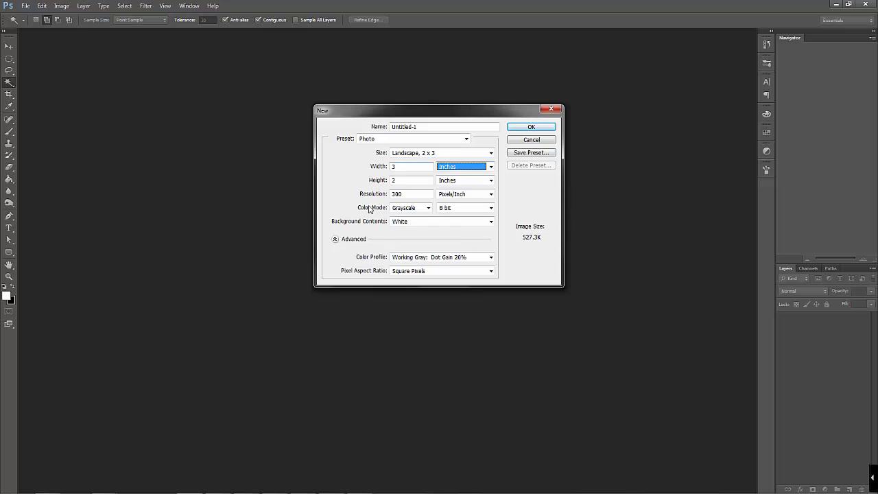
pyautogui.doubleClick(395, 167)
pyautogui.write('30')
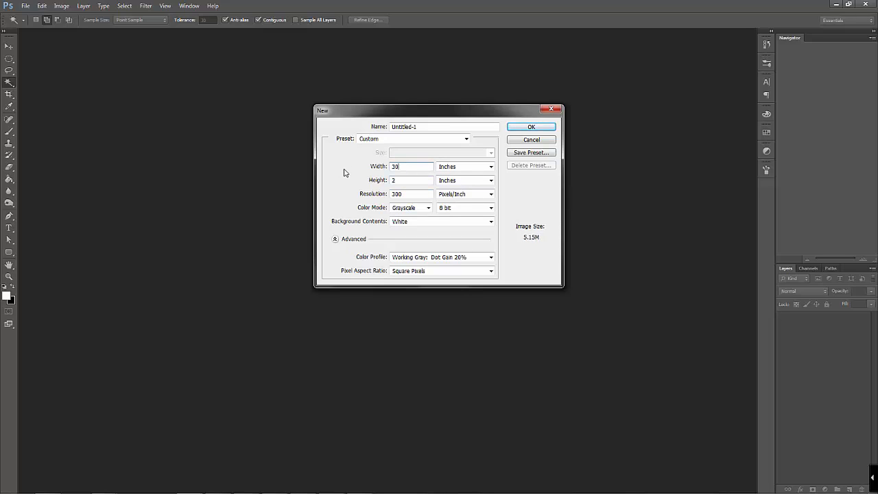
pyautogui.press('Tab')
pyautogui.write('30')
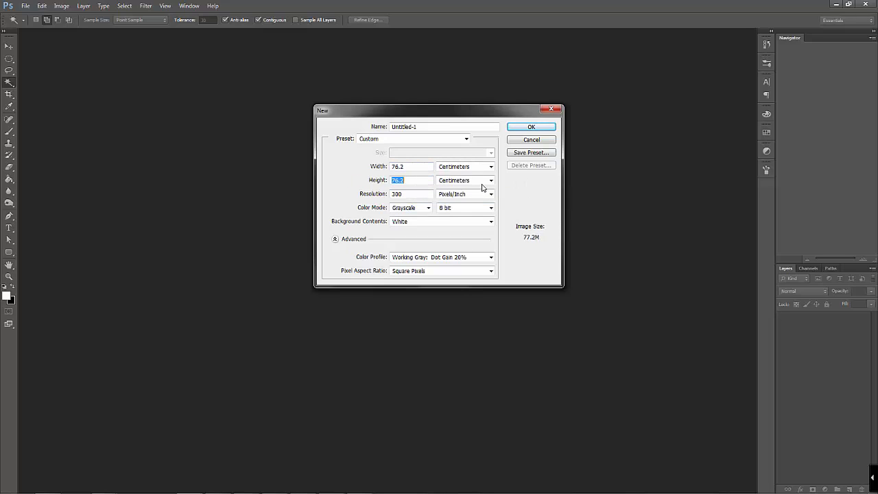
# Set the new document's width and height to 30 centimeters each
pyautogui.click(482, 167)
pyautogui.click(415, 171)
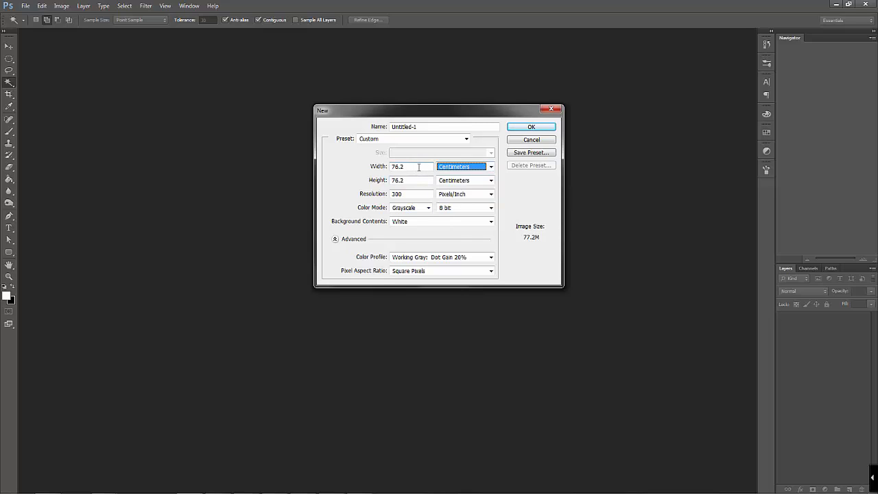
pyautogui.moveTo(418, 167); pyautogui.dragTo(363, 166)
pyautogui.write('30')
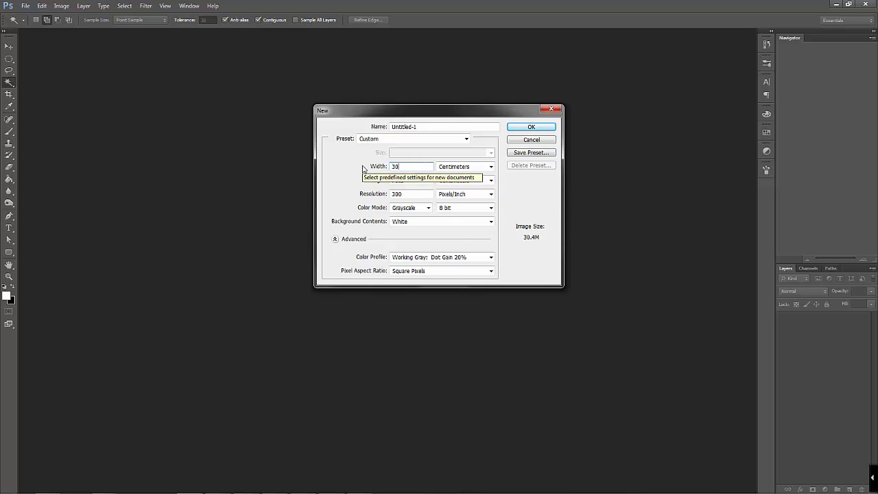
pyautogui.press('Tab')
pyautogui.moveTo(395, 181); pyautogui.dragTo(362, 181)
pyautogui.write('30')
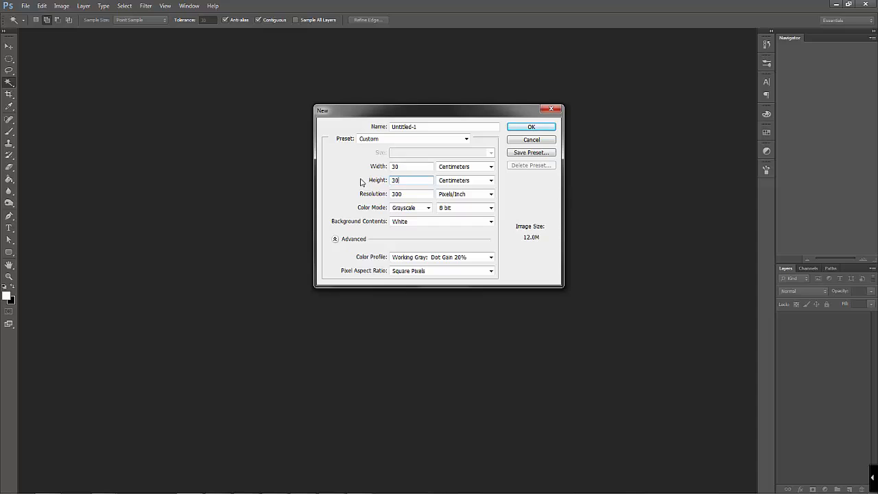
# Set the new document's resolution to 72 pixels/inch
pyautogui.click(525, 235)
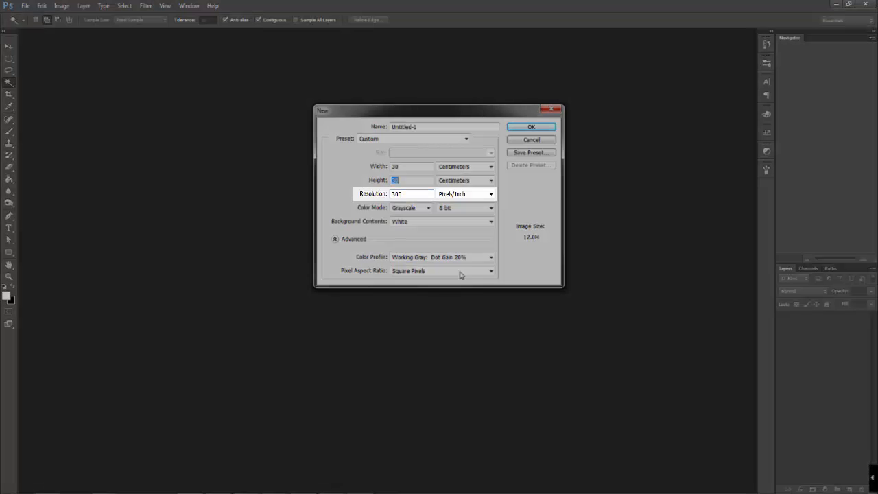
pyautogui.doubleClick(405, 195)
pyautogui.write('72')
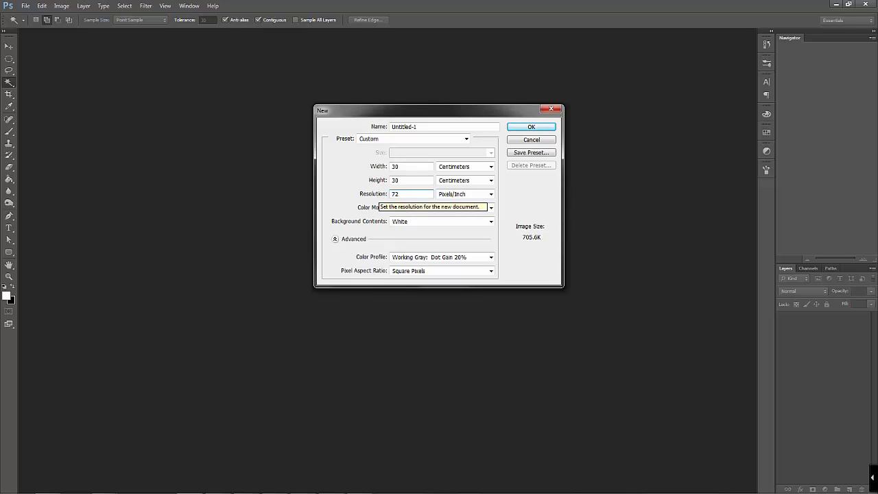
# Try resolutions of 150 and 200 pixels/inch for the new document, and settle on 300 pixels/inch
pyautogui.moveTo(400, 195); pyautogui.dragTo(384, 194)
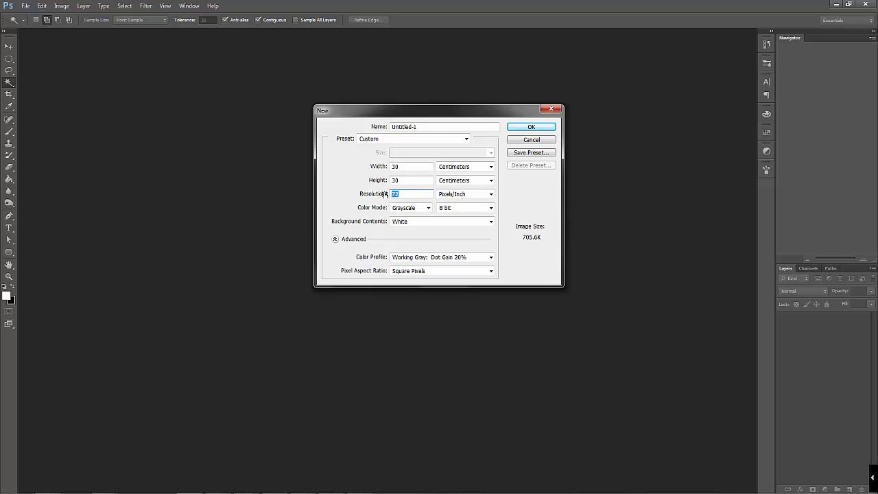
pyautogui.write('150')
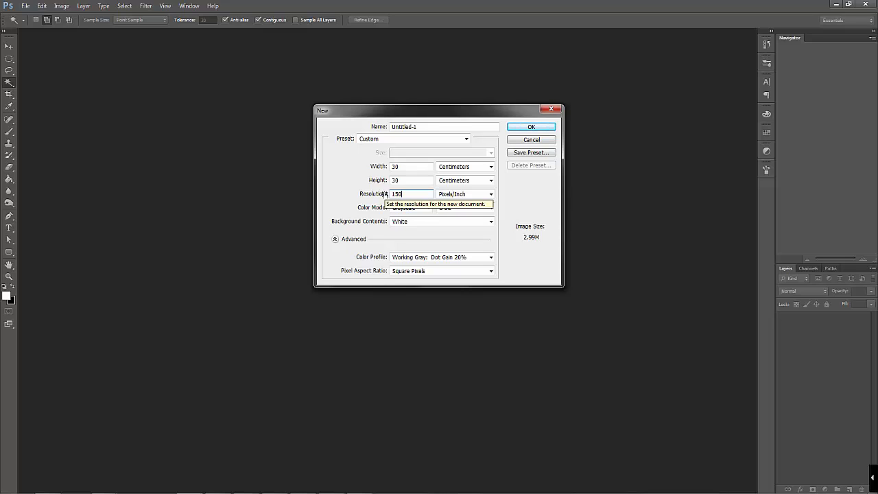
pyautogui.click(359, 194)
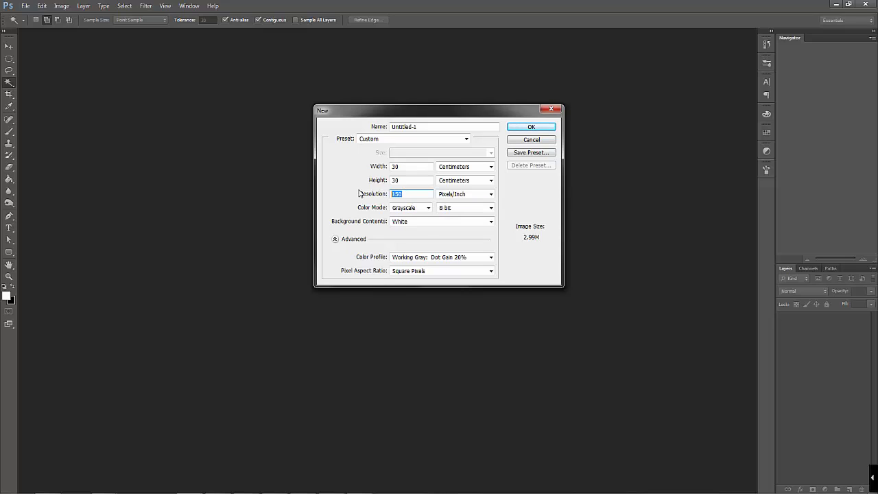
pyautogui.write('300')
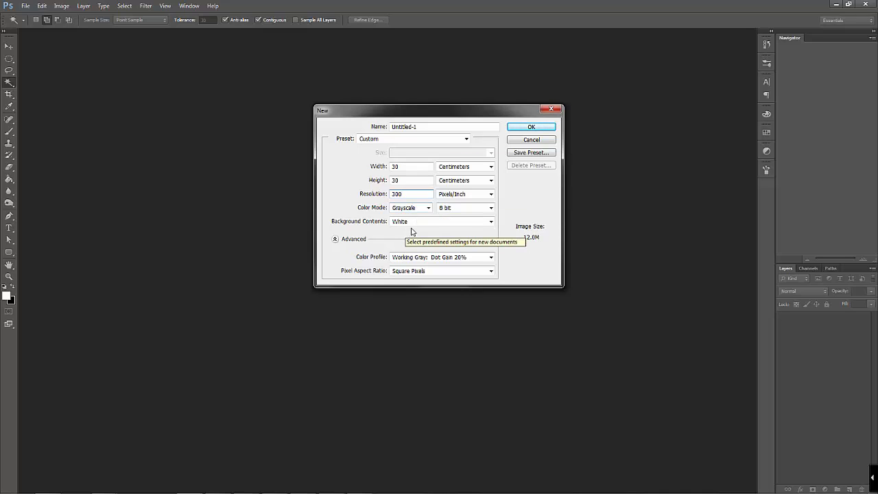
pyautogui.doubleClick(395, 194)
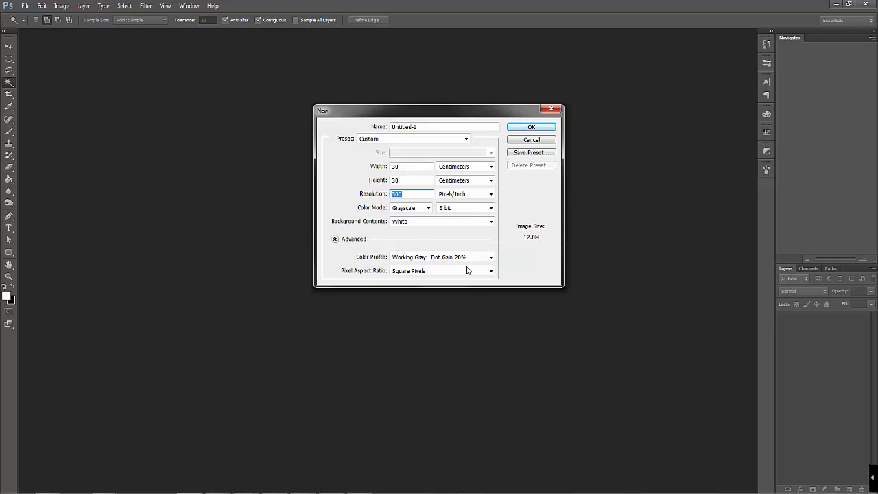
pyautogui.write('200')
pyautogui.click(364, 195)
pyautogui.write('300')
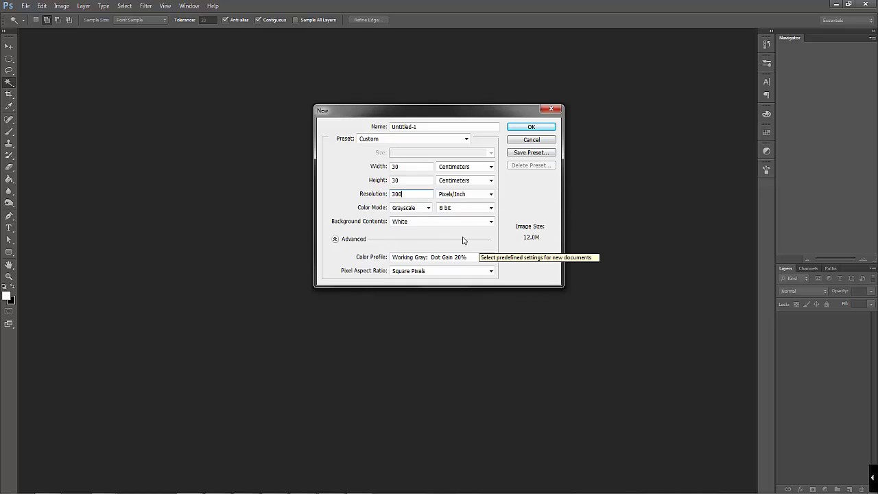
# Set the new document's color mode to RGB Color with 8 bit depth
pyautogui.click(419, 209)
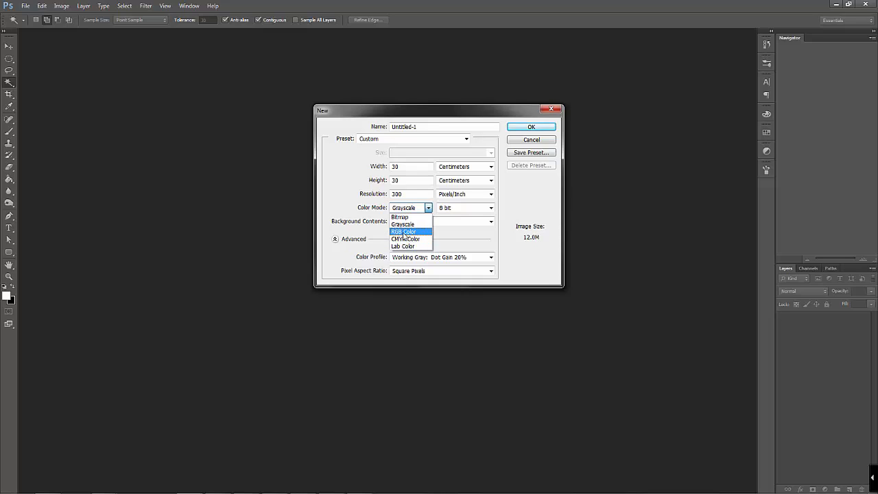
pyautogui.click(403, 233)
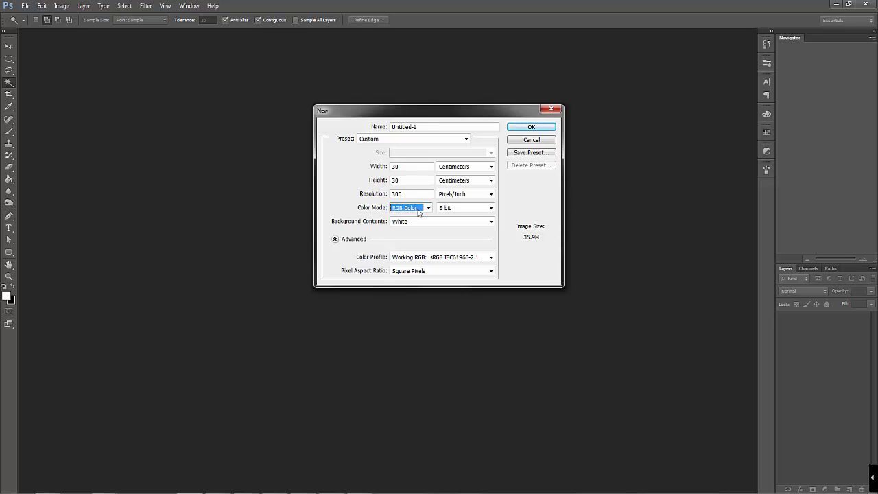
pyautogui.click(472, 212)
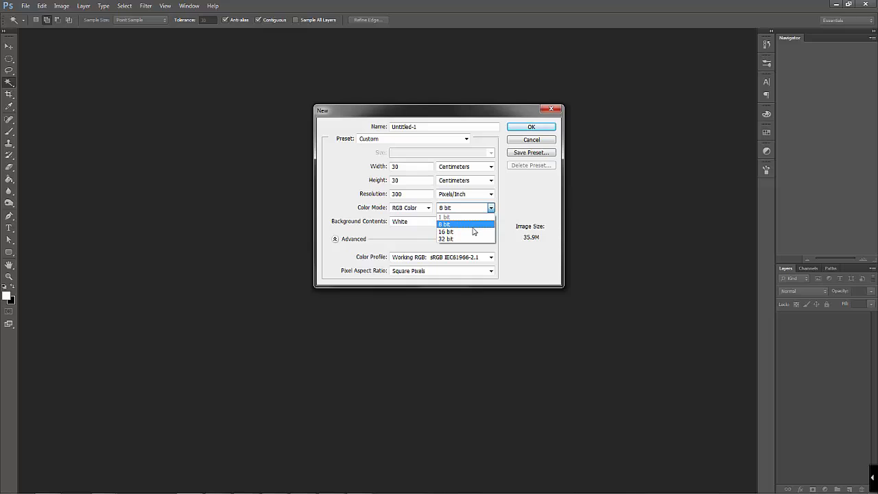
pyautogui.click(473, 225)
pyautogui.click(491, 209)
pyautogui.click(466, 224)
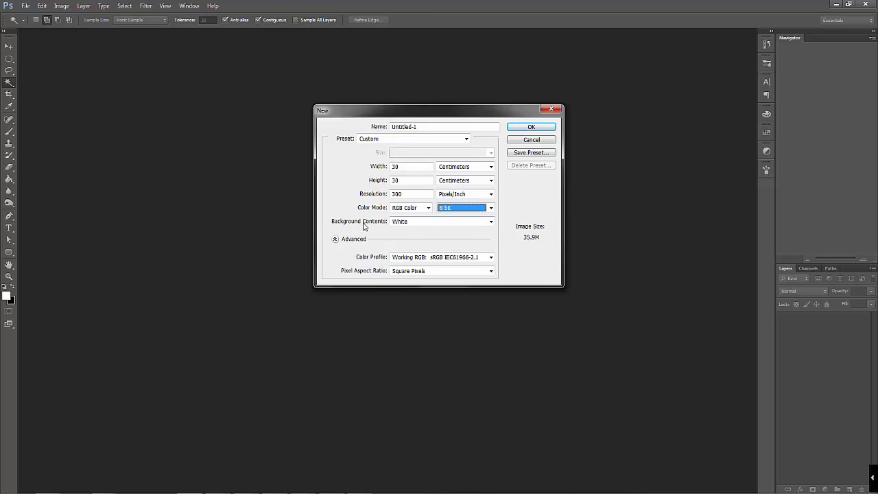
# Set the background contents to White, collapse the advanced settings, and create the document
pyautogui.click(469, 224)
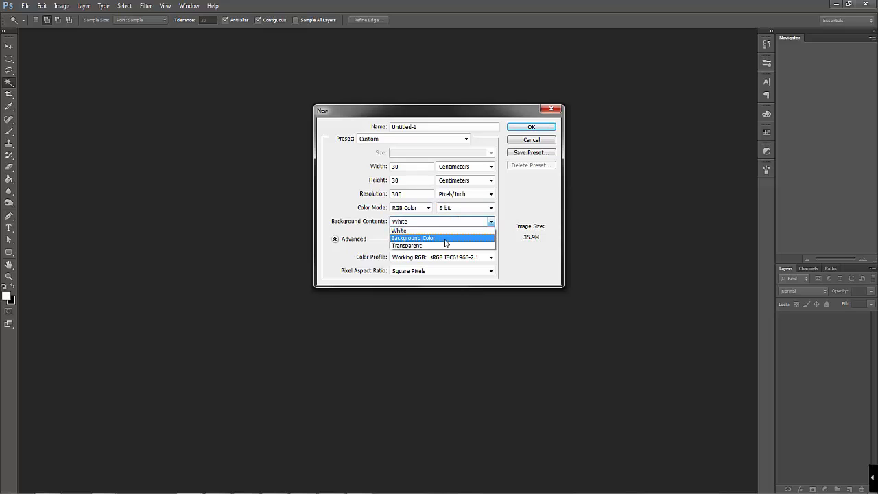
pyautogui.click(431, 231)
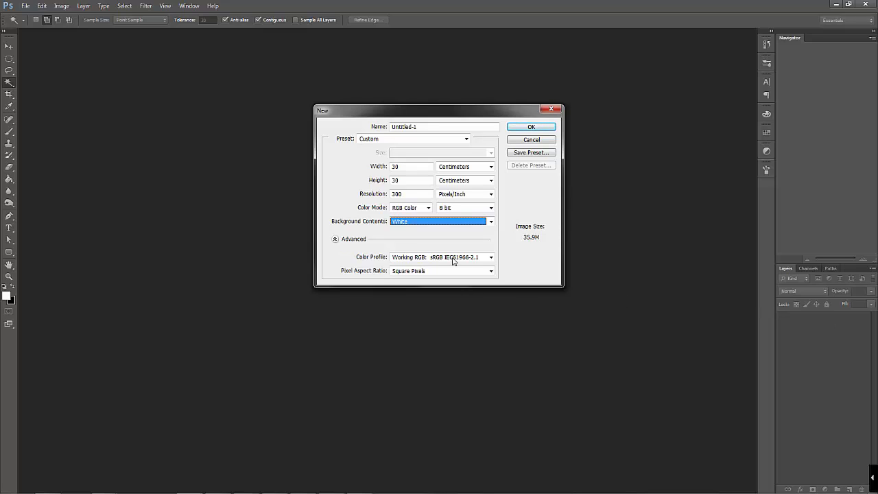
pyautogui.click(334, 240)
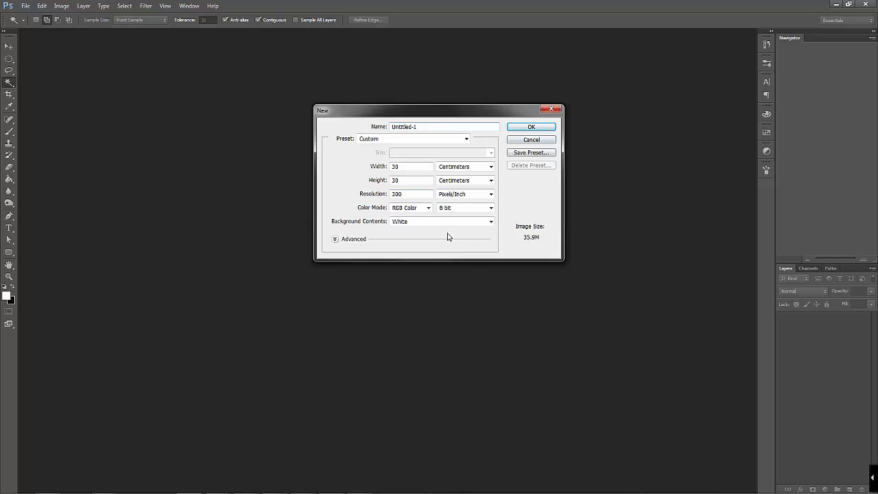
pyautogui.click(531, 127)
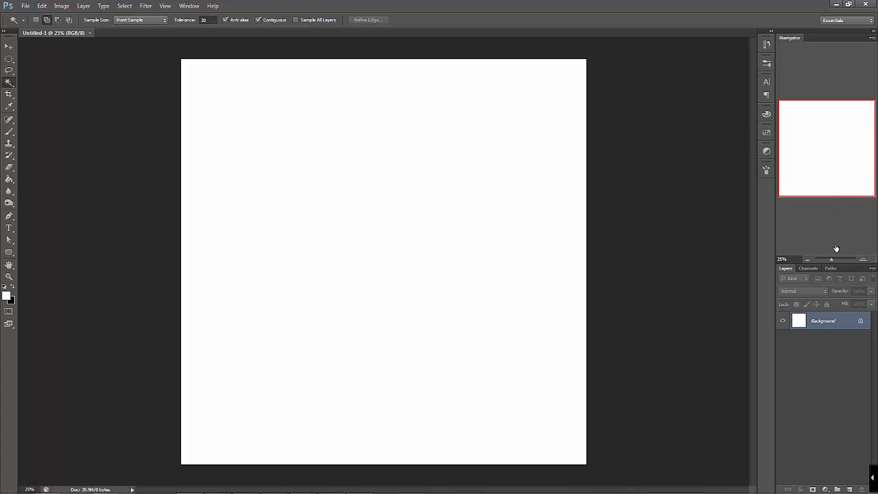
# Practise zooming and panning around the blank canvas, and look at the document's recorded history
pyautogui.moveTo(831, 258)
pyautogui.mouseDown()
pyautogui.moveTo(843, 261)
pyautogui.moveTo(830, 258)
pyautogui.mouseUp()
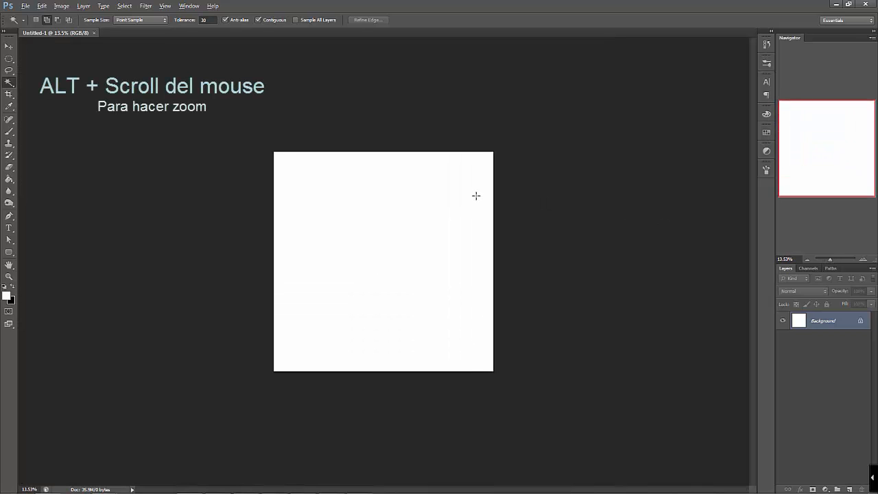
pyautogui.scroll(2, 477, 196)
pyautogui.scroll(1, 476, 196)
pyautogui.scroll(-2, 476, 196)
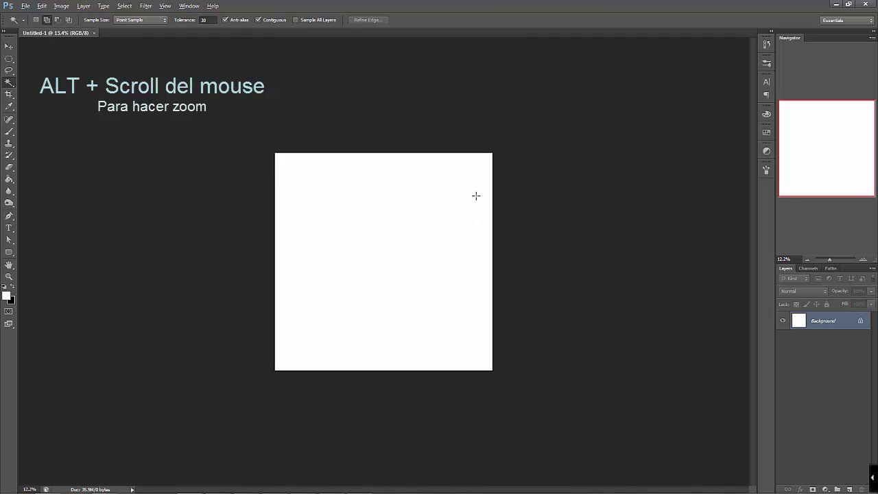
pyautogui.scroll(5, 476, 196)
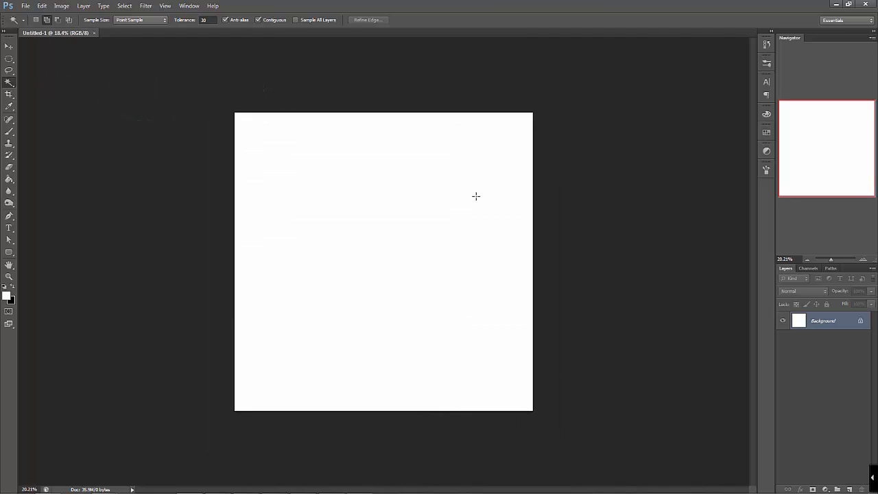
pyautogui.scroll(1, 476, 196)
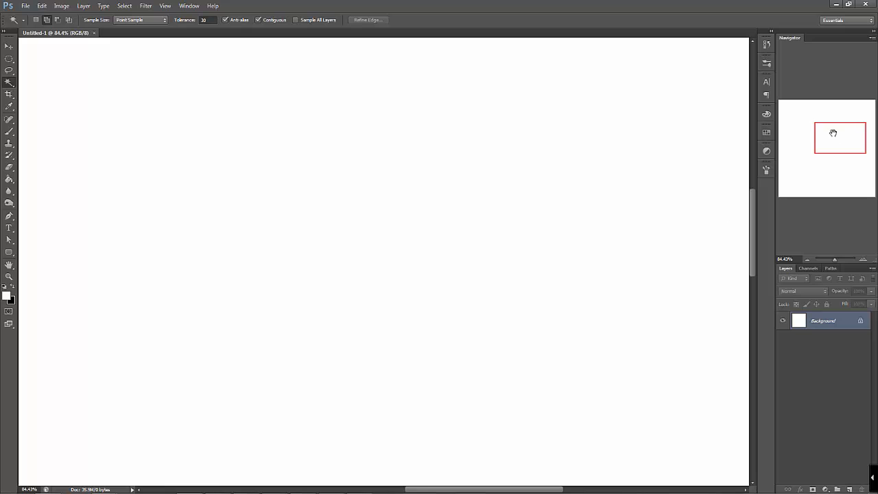
pyautogui.moveTo(841, 137); pyautogui.dragTo(818, 159)
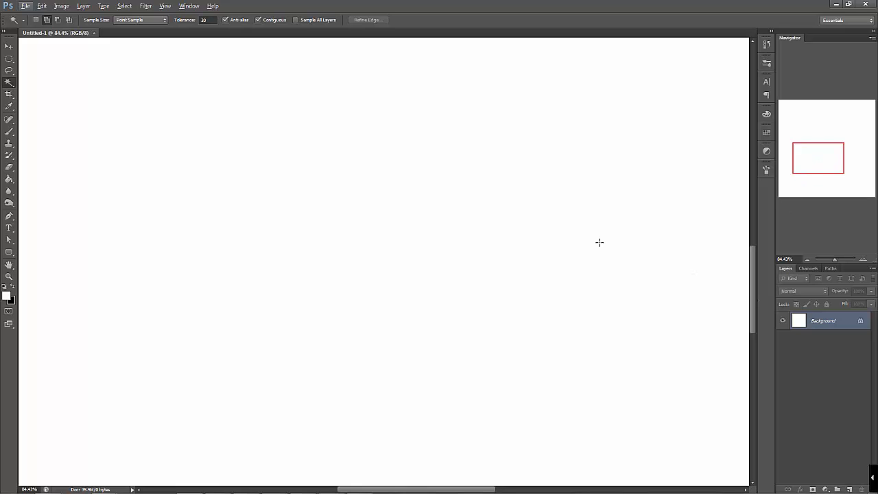
pyautogui.scroll(3, 622, 241)
pyautogui.scroll(3, 623, 243)
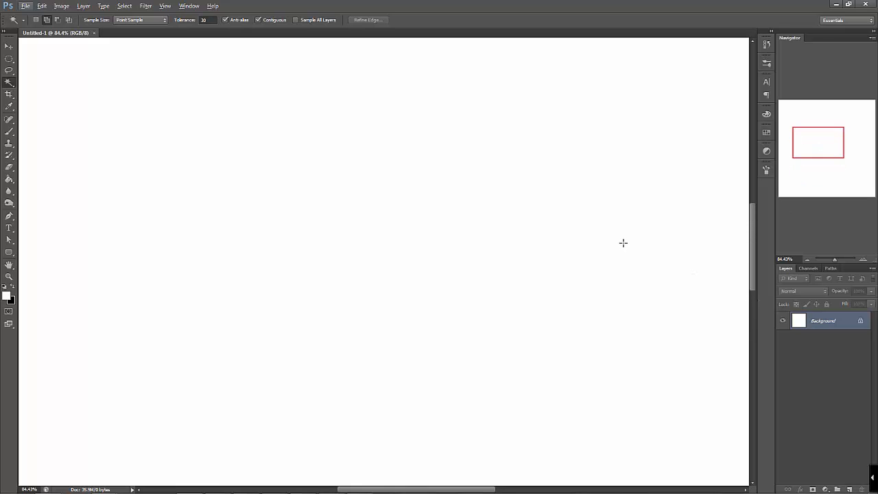
pyautogui.scroll(-1, 615, 254)
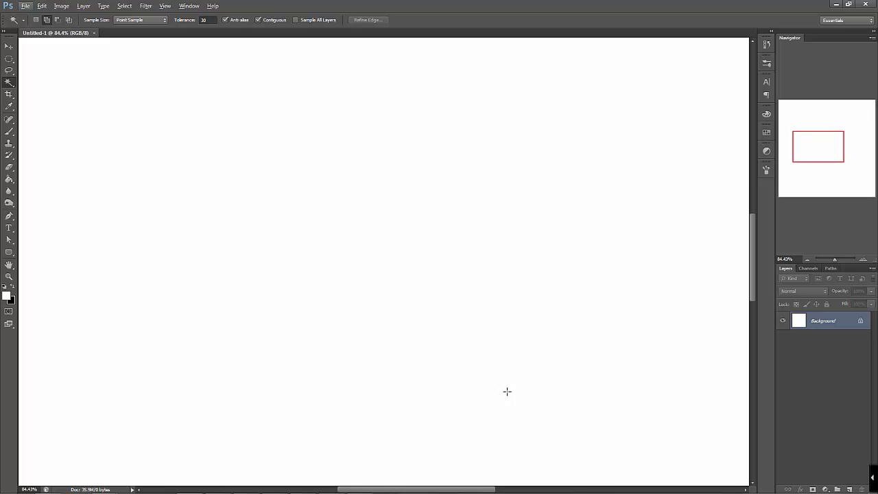
pyautogui.moveTo(465, 484); pyautogui.dragTo(539, 487)
pyautogui.moveTo(827, 257); pyautogui.dragTo(830, 261)
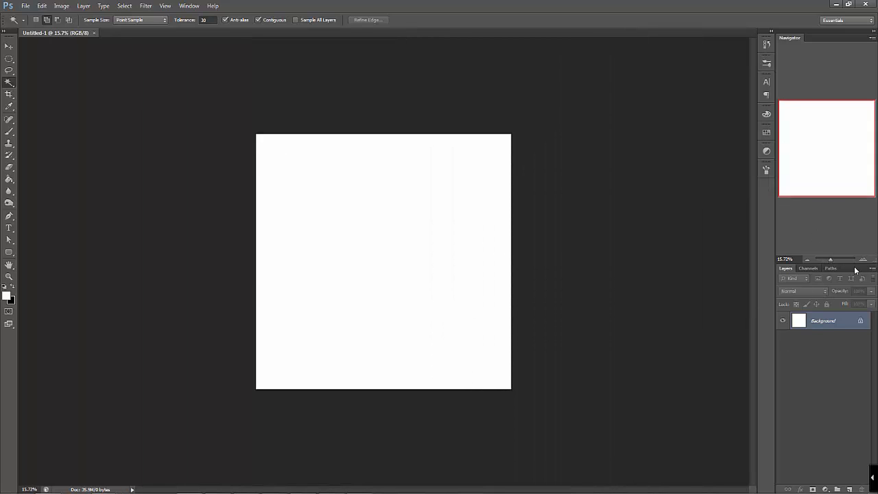
pyautogui.click(768, 46)
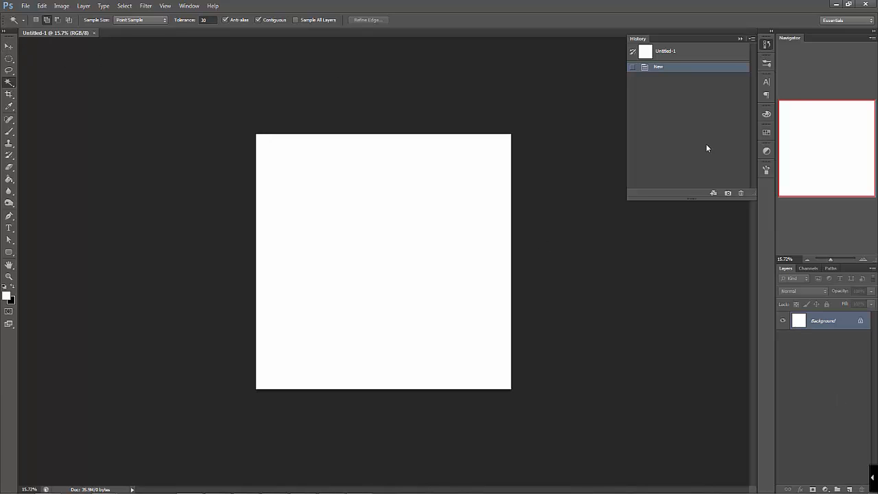
pyautogui.click(740, 39)
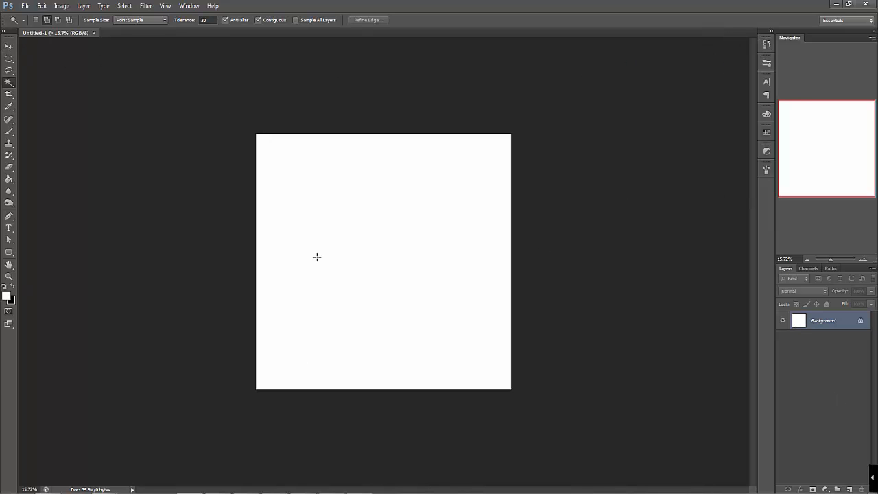
# Place the Chrysanthemum image from the Sample Pictures folder onto the blank document at 100% scale
pyautogui.moveTo(234, 490)
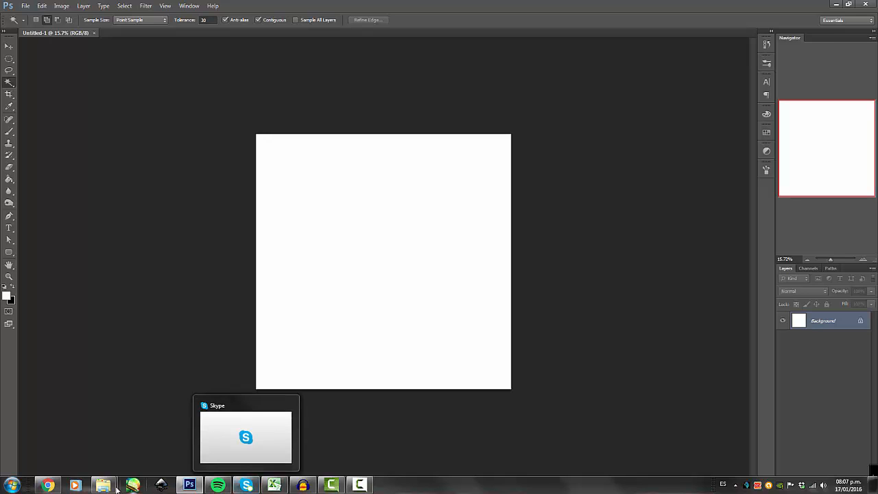
pyautogui.moveTo(103, 485)
pyautogui.click(61, 435)
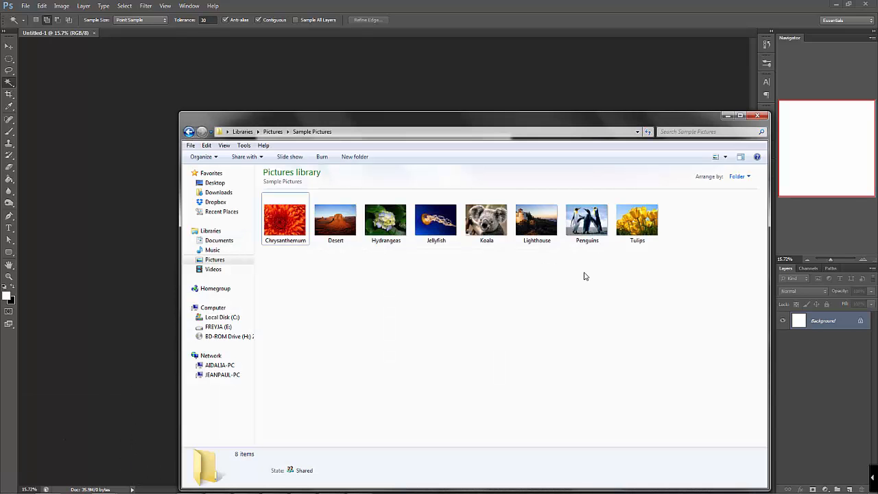
pyautogui.moveTo(386, 124); pyautogui.dragTo(680, 103)
pyautogui.moveTo(590, 200); pyautogui.dragTo(376, 204)
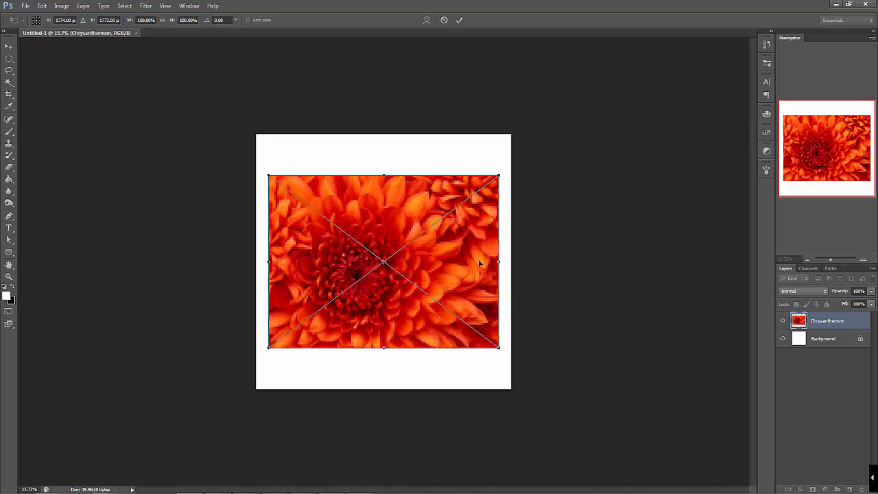
pyautogui.press('Return')
pyautogui.press('w')
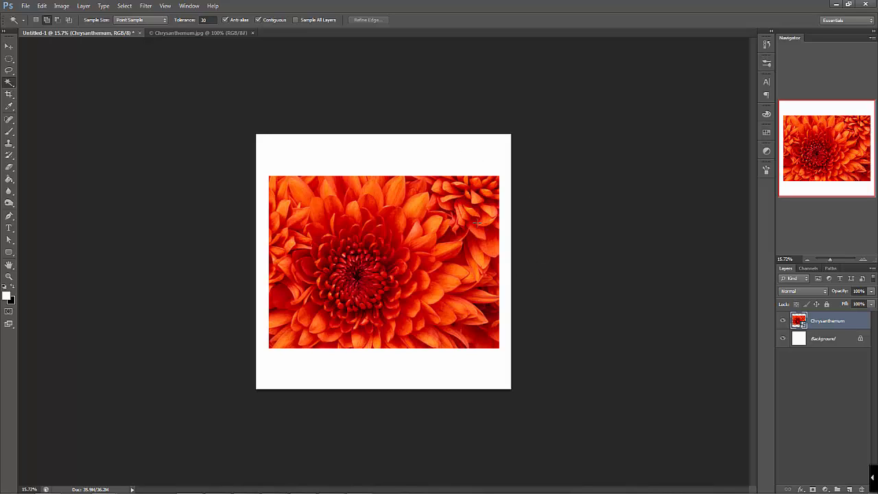
# View the commands available for the Chrysanthemum layer, and select the Eraser tool
pyautogui.rightClick(833, 321)
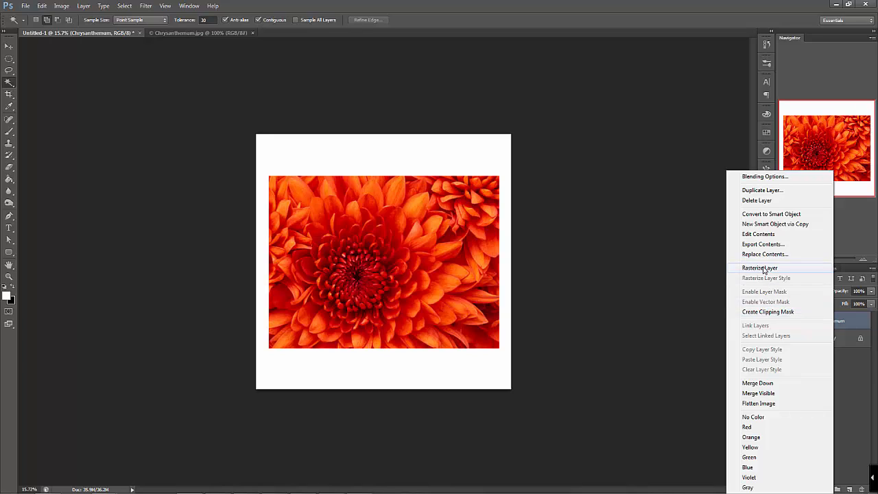
pyautogui.click(873, 374)
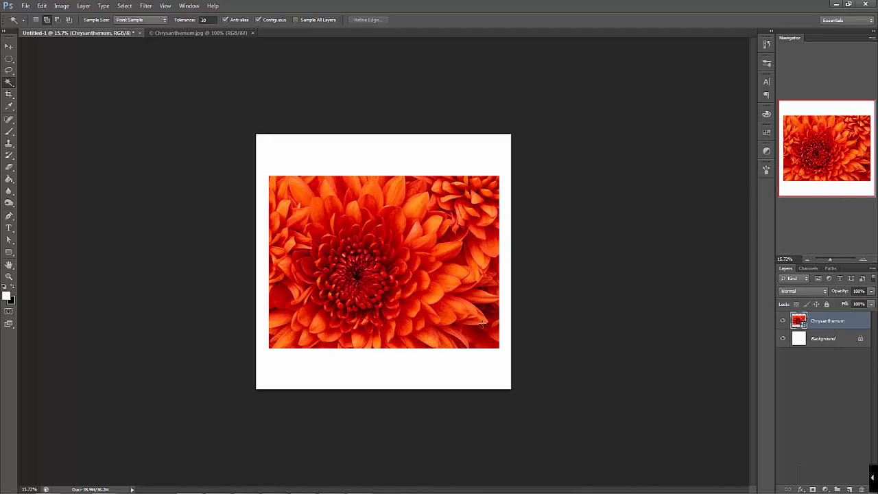
pyautogui.press('e')
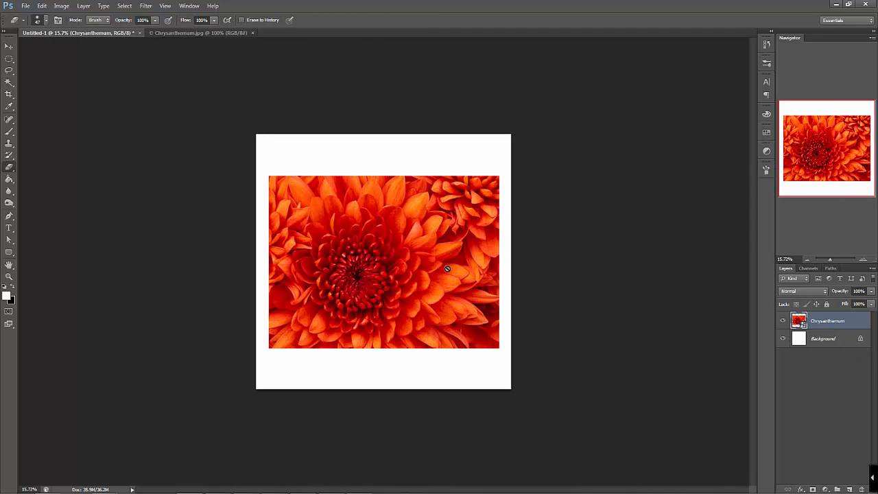
# Transform the Chrysanthemum image by scaling it to about 111% and distorting its upper-right corner inward
pyautogui.hotkey('ctrl', 't')
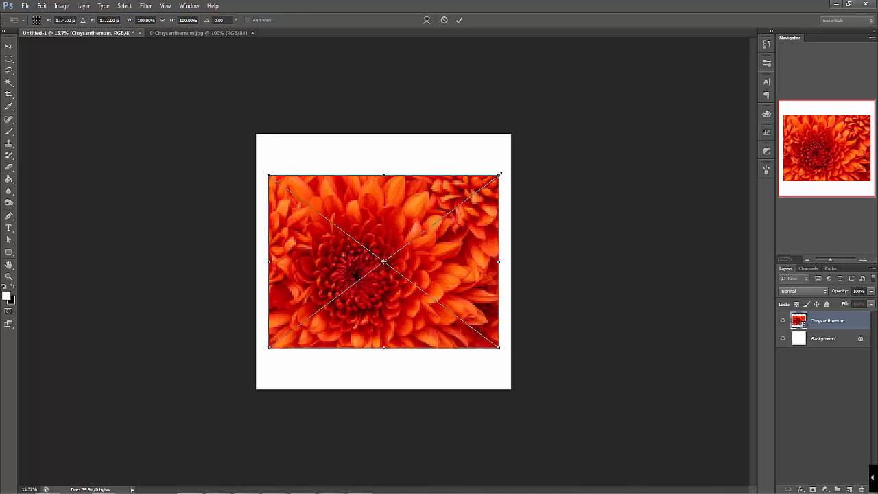
pyautogui.moveTo(500, 175); pyautogui.dragTo(515, 163)
pyautogui.moveTo(269, 157); pyautogui.dragTo(261, 151)
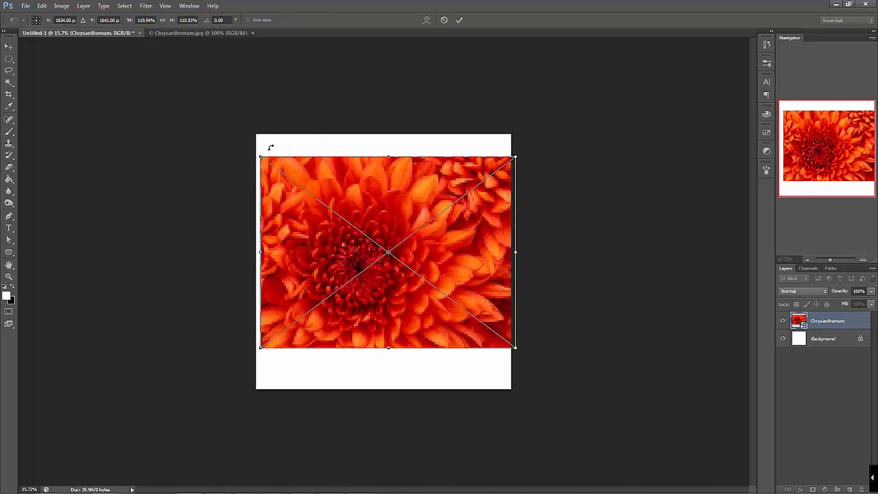
pyautogui.moveTo(517, 160); pyautogui.dragTo(453, 183)
# Rasterize the Chrysanthemum smart object and erase one vertical and two roughly horizontal strips across the flower
pyautogui.press('e')
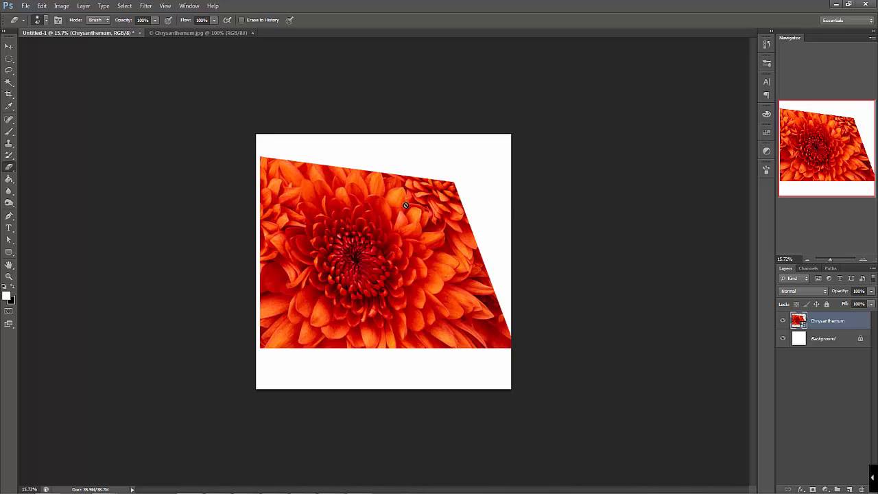
pyautogui.click(406, 206)
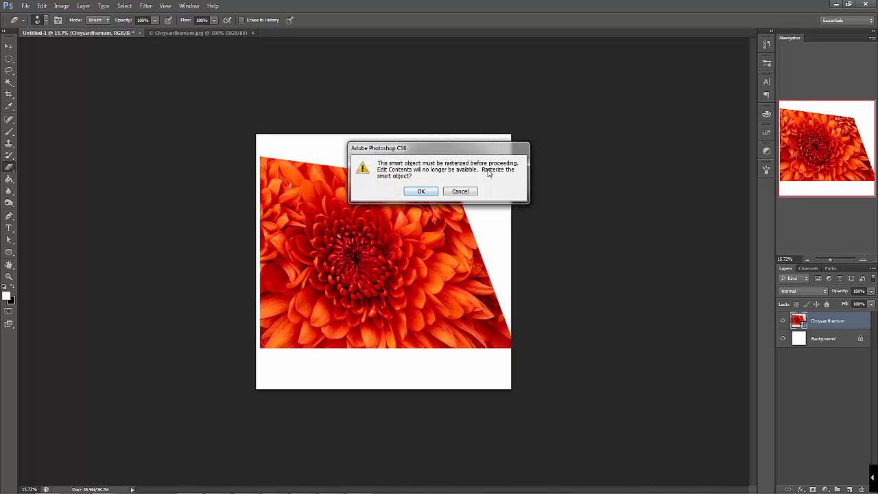
pyautogui.click(421, 192)
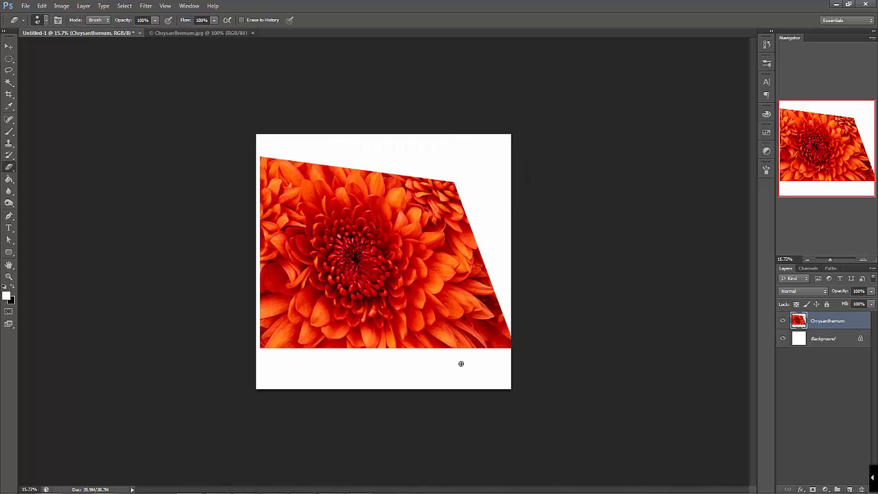
pyautogui.moveTo(379, 170); pyautogui.dragTo(381, 349)
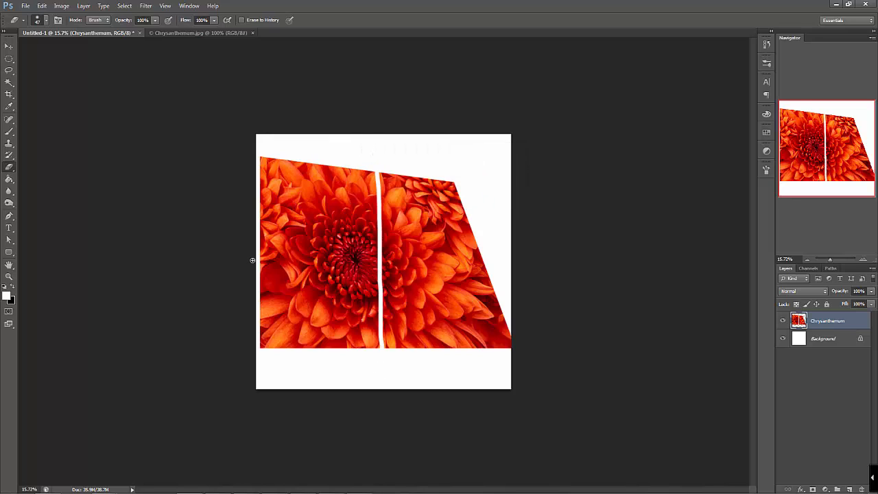
pyautogui.moveTo(261, 258); pyautogui.dragTo(589, 263)
pyautogui.moveTo(517, 303); pyautogui.dragTo(120, 278)
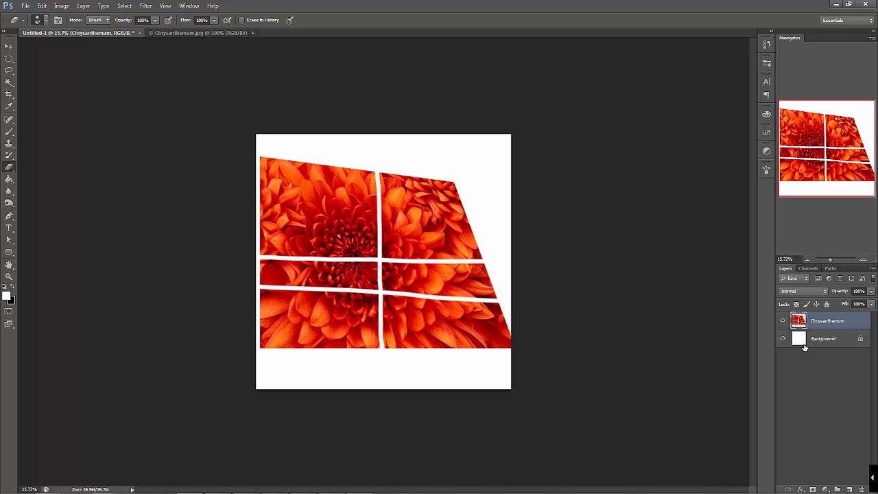
# Toggle the Background layer's visibility to inspect the erased strips at 25% zoom, leaving the Background hidden
pyautogui.click(782, 339)
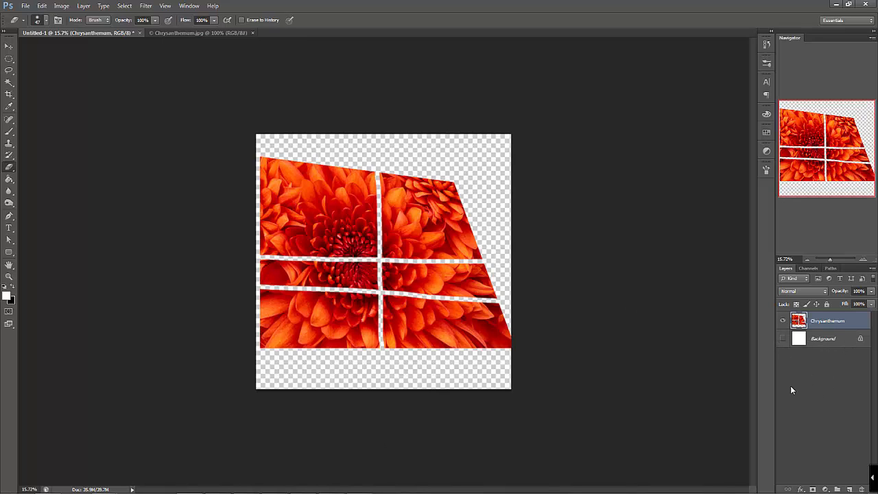
pyautogui.click(864, 259)
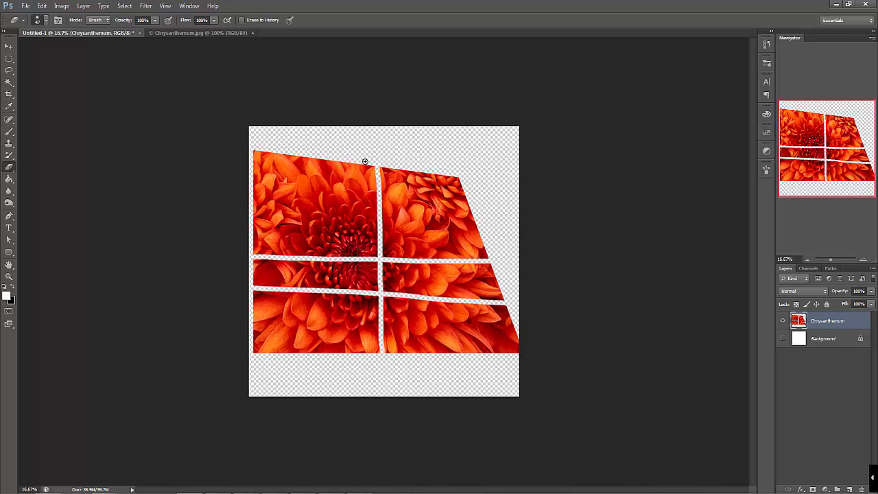
pyautogui.click(863, 259)
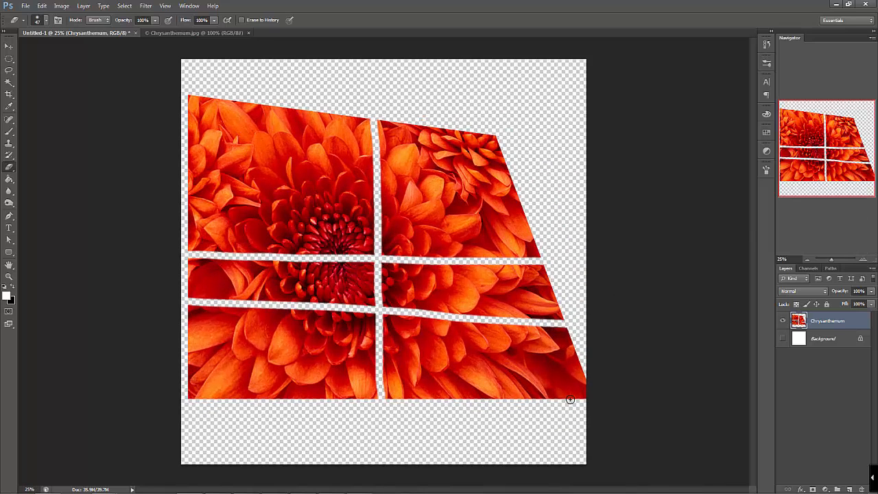
pyautogui.click(783, 339)
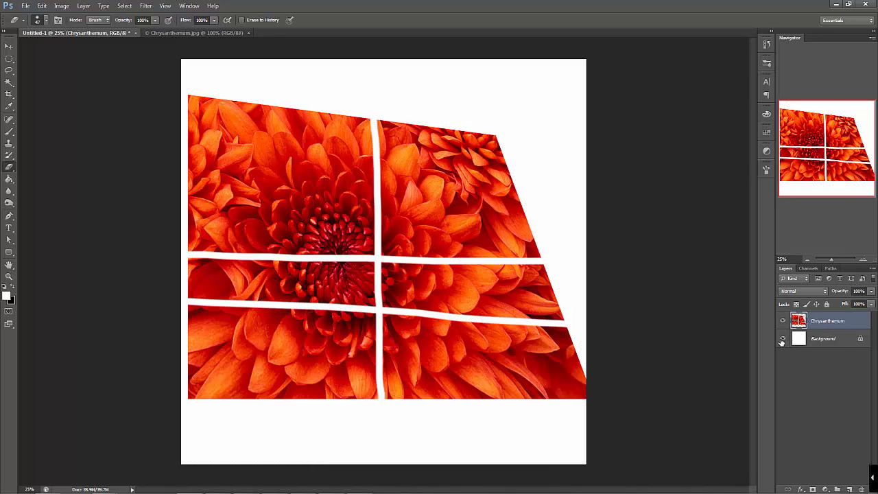
pyautogui.click(783, 339)
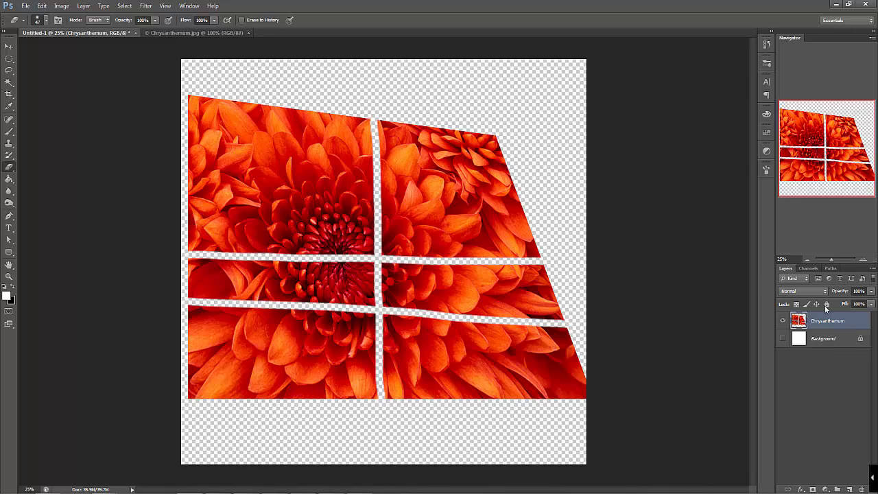
# Add a new layer above Chrysanthemum, paint a white freehand scribble across the flower, and toggle the scribble layer's visibility
pyautogui.click(850, 490)
pyautogui.press('b')
pyautogui.moveTo(446, 102)
pyautogui.mouseDown()
pyautogui.moveTo(411, 225)
pyautogui.moveTo(480, 203)
pyautogui.moveTo(432, 258)
pyautogui.moveTo(258, 206)
pyautogui.moveTo(406, 333)
pyautogui.moveTo(484, 372)
pyautogui.mouseUp()
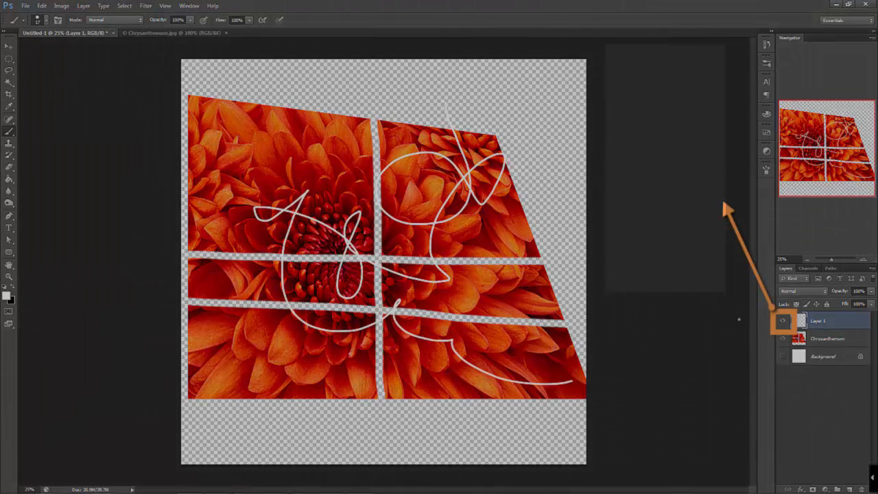
pyautogui.click(783, 320)
pyautogui.click(783, 320)
pyautogui.click(782, 320)
pyautogui.click(783, 320)
pyautogui.click(783, 320)
pyautogui.click(783, 320)
# Erase parts of the white scribble on Layer 1, and delete that layer
pyautogui.press('r')
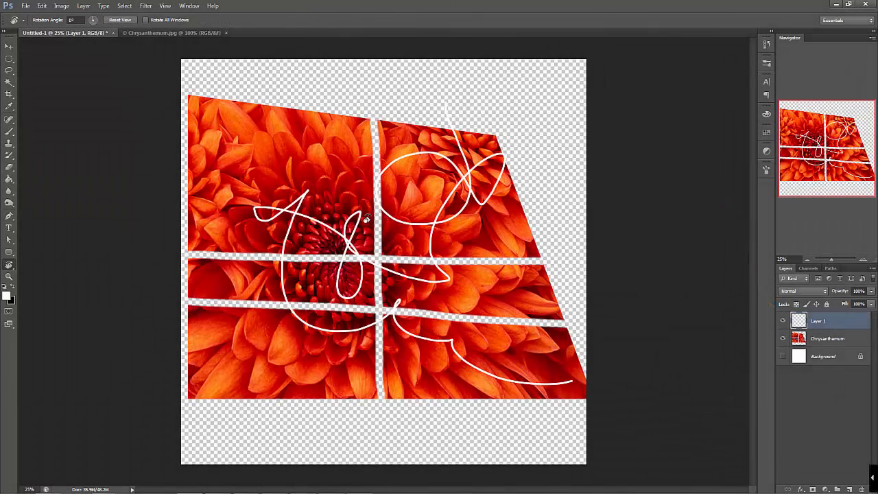
pyautogui.press('e')
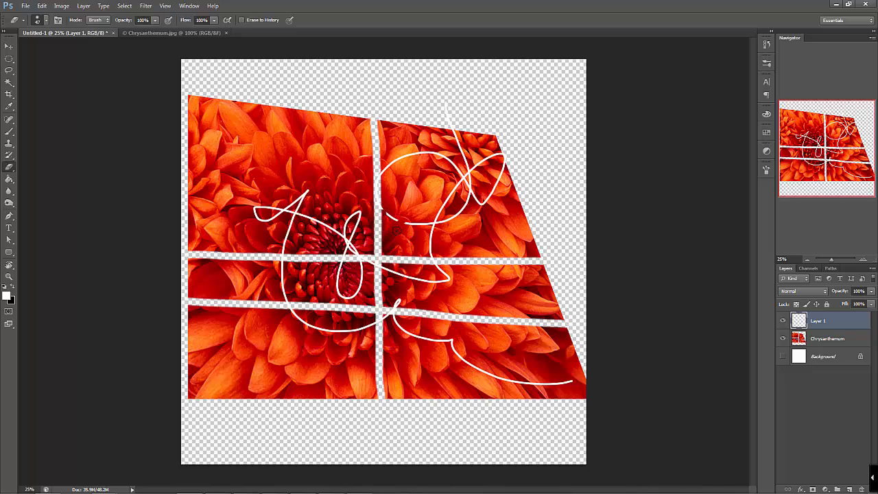
pyautogui.moveTo(407, 231)
pyautogui.mouseDown()
pyautogui.moveTo(483, 184)
pyautogui.moveTo(397, 303)
pyautogui.moveTo(420, 253)
pyautogui.moveTo(338, 278)
pyautogui.mouseUp()
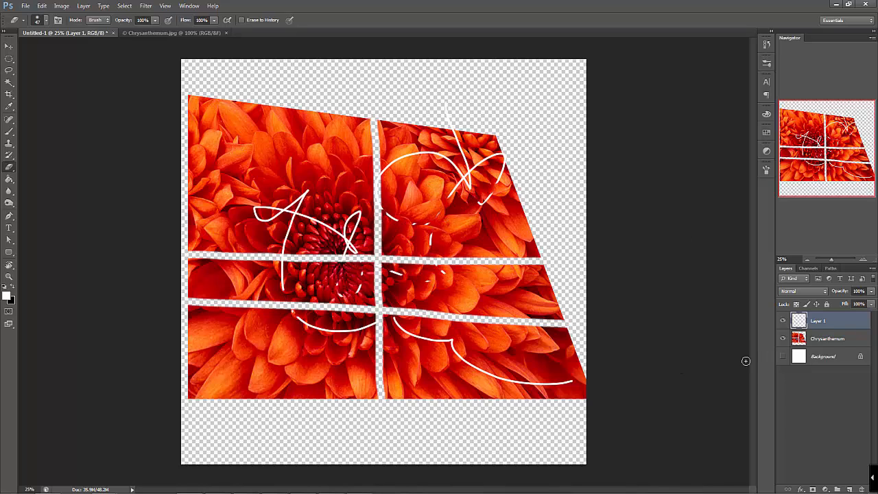
pyautogui.click(861, 489)
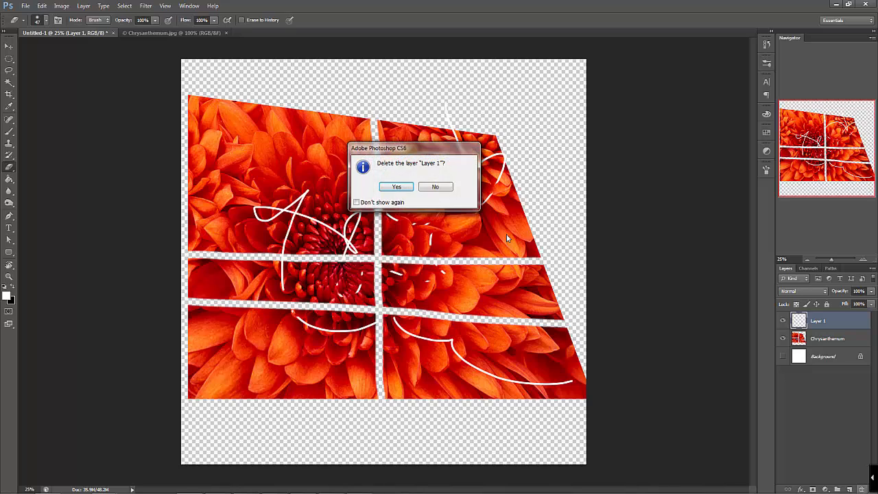
pyautogui.click(386, 190)
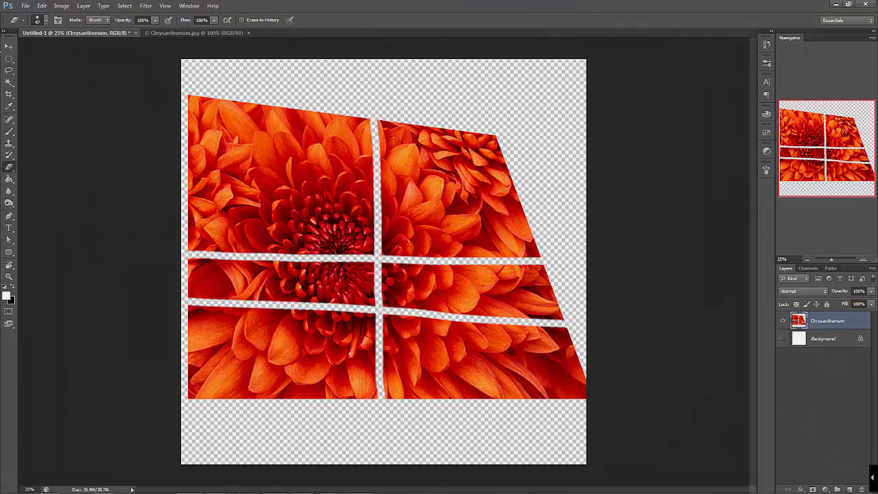
# Move the Chrysanthemum image around the canvas with the Move tool, leaving it slightly below the canvas centre
pyautogui.click(8, 46)
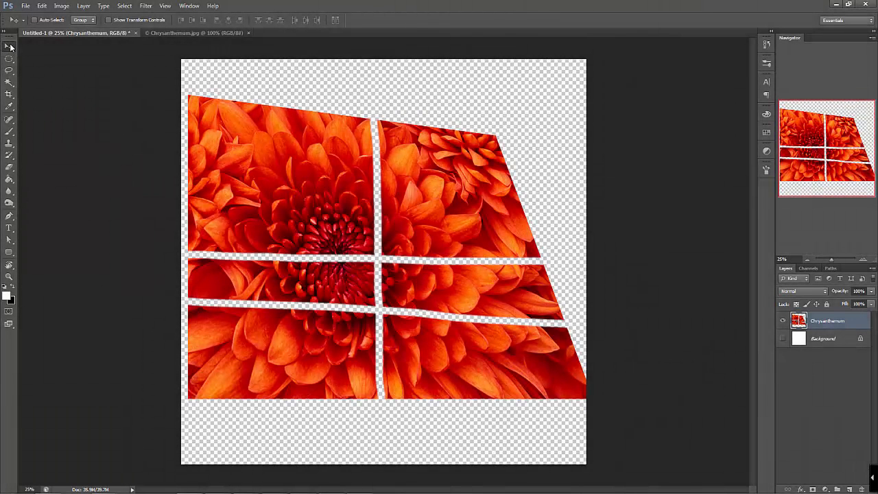
pyautogui.moveTo(271, 204); pyautogui.dragTo(336, 179)
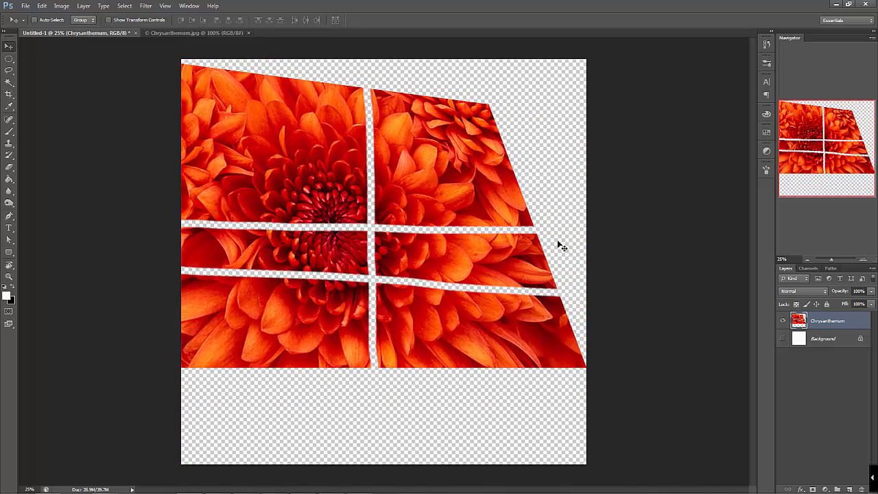
pyautogui.moveTo(484, 240); pyautogui.dragTo(444, 282)
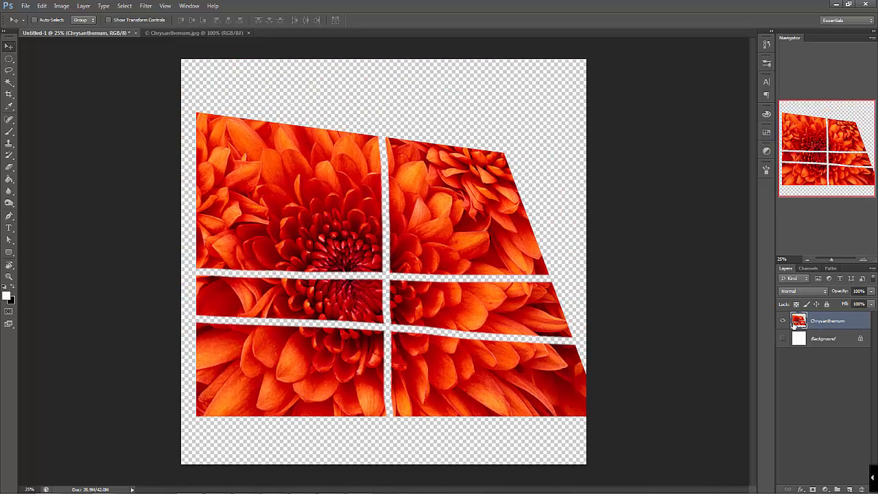
# Place the Koala image from the Sample Pictures folder into the document at 100% scale
pyautogui.moveTo(263, 488)
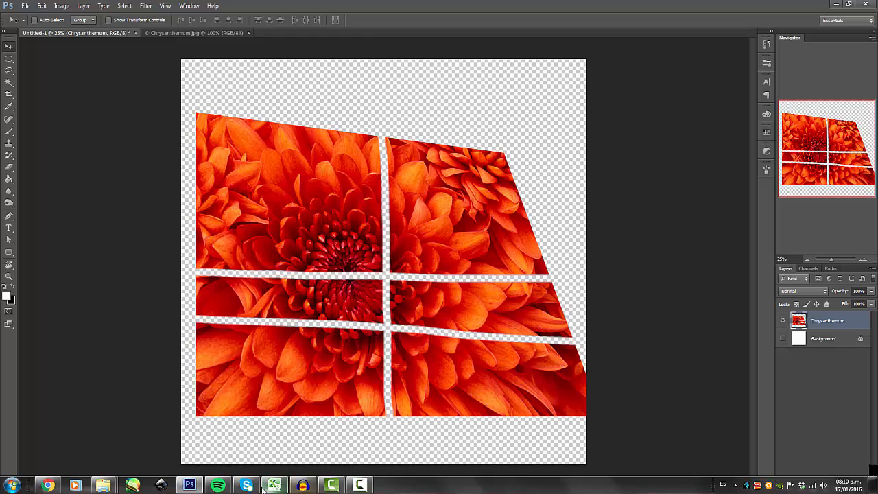
pyautogui.moveTo(103, 486)
pyautogui.click(62, 445)
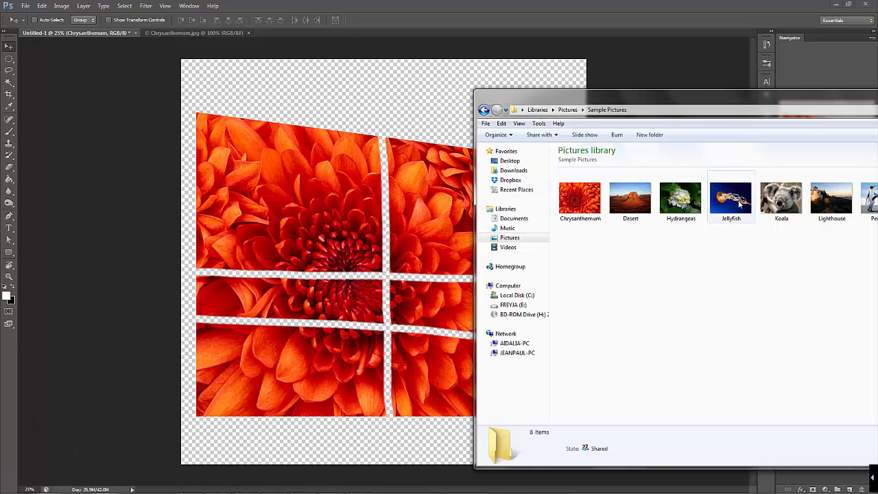
pyautogui.moveTo(782, 200); pyautogui.dragTo(425, 288)
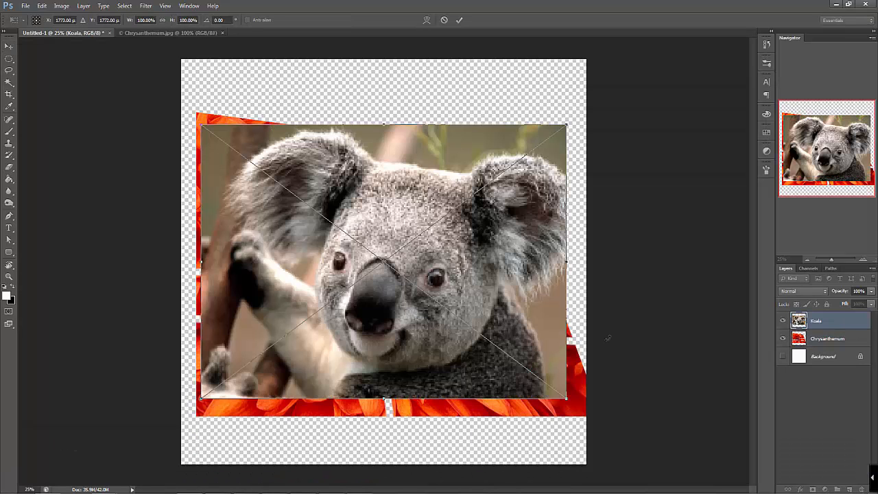
pyautogui.press('Return')
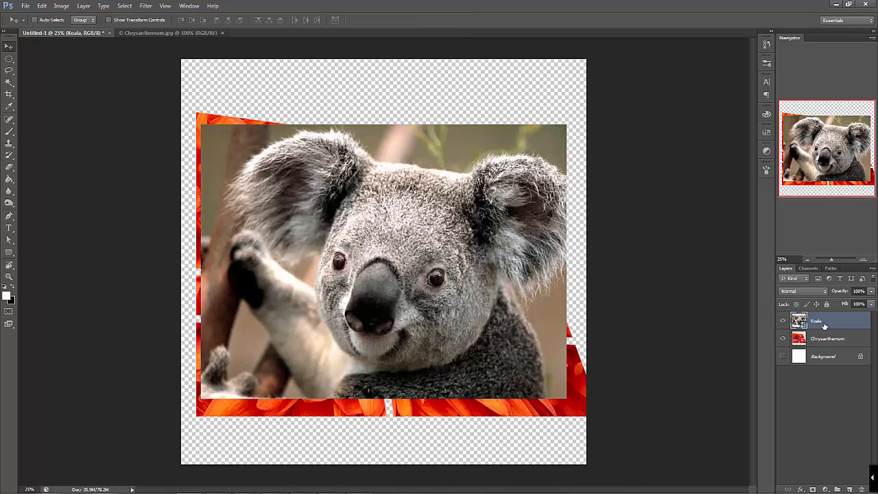
# Move the Koala image to the upper-left of the canvas and the Chrysanthemum image down and slightly left
pyautogui.moveTo(480, 279); pyautogui.dragTo(411, 177)
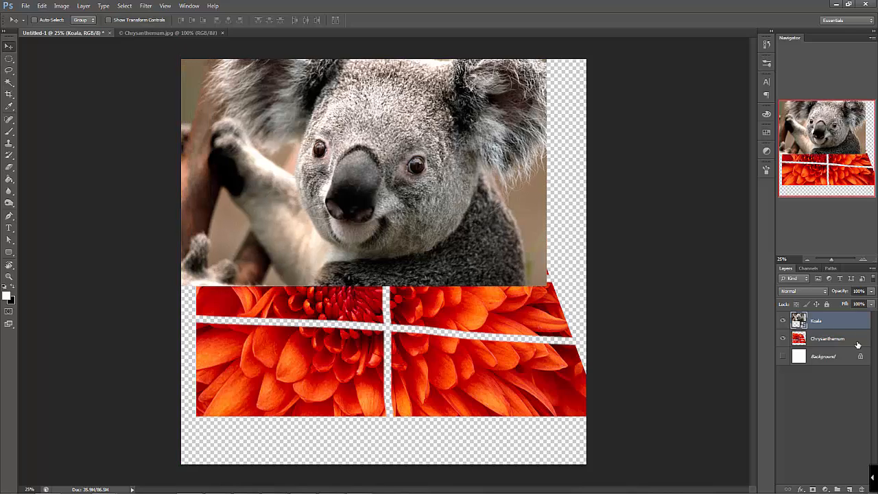
pyautogui.click(827, 338)
pyautogui.moveTo(438, 352)
pyautogui.mouseDown()
pyautogui.moveTo(453, 396)
pyautogui.moveTo(450, 364)
pyautogui.mouseUp()
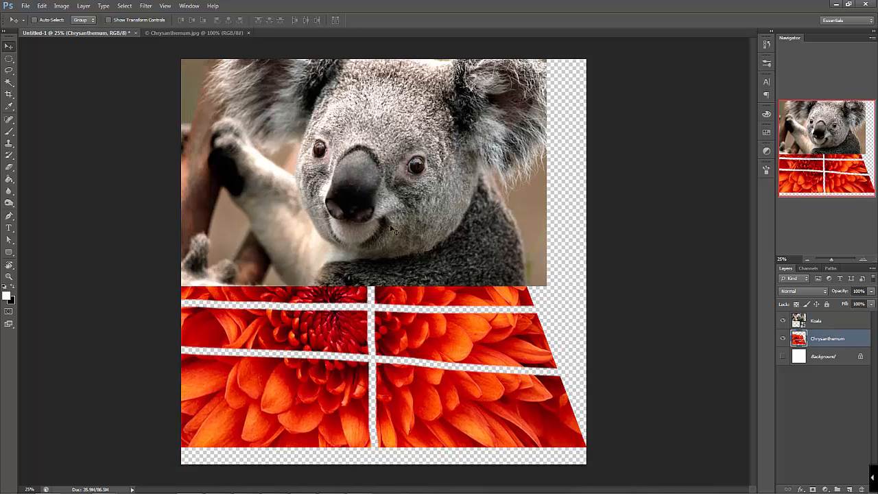
# Practise switching the active layer between Koala and Chrysanthemum, from the layer list and directly on the canvas, ending with Koala selected
pyautogui.click(838, 322)
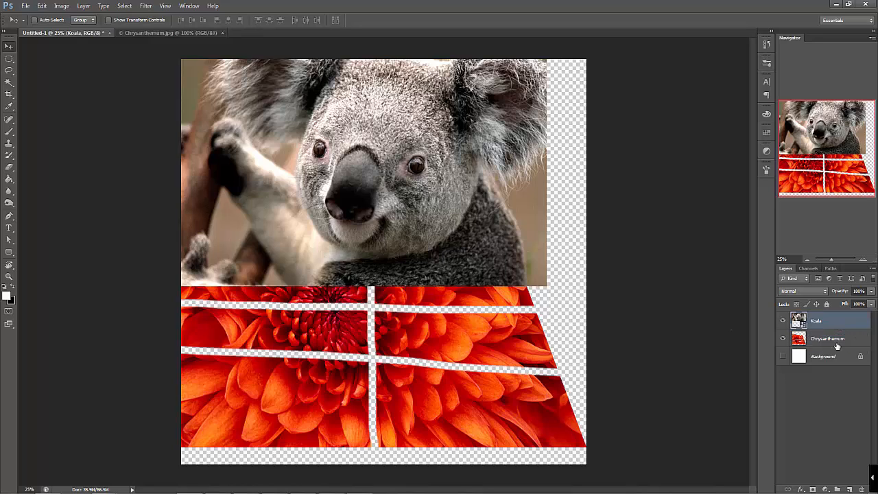
pyautogui.click(837, 347)
pyautogui.click(828, 321)
pyautogui.rightClick(396, 328)
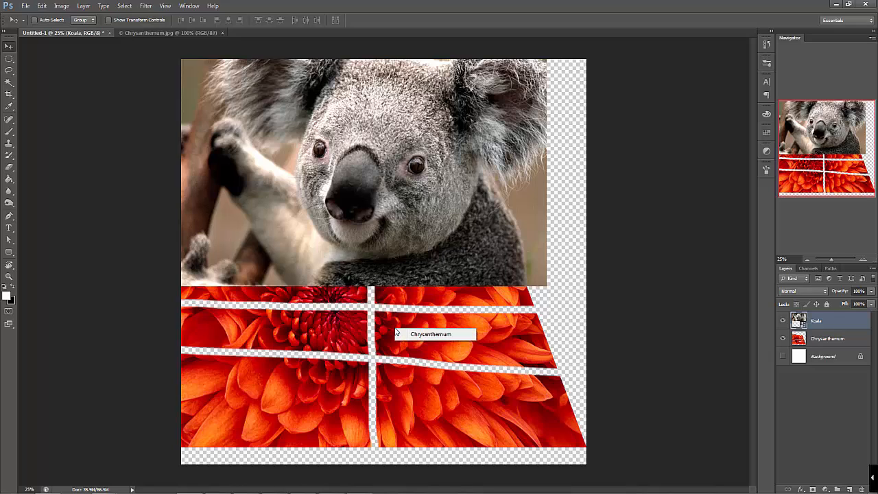
pyautogui.click(432, 336)
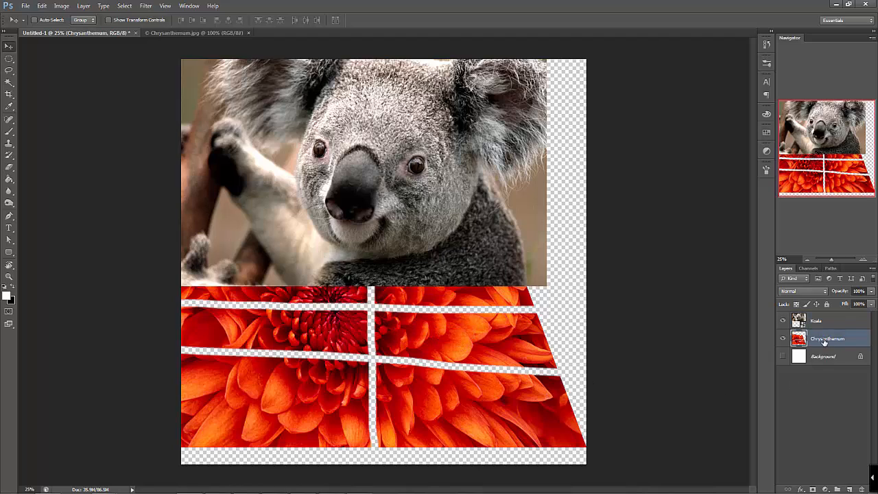
pyautogui.rightClick(430, 207)
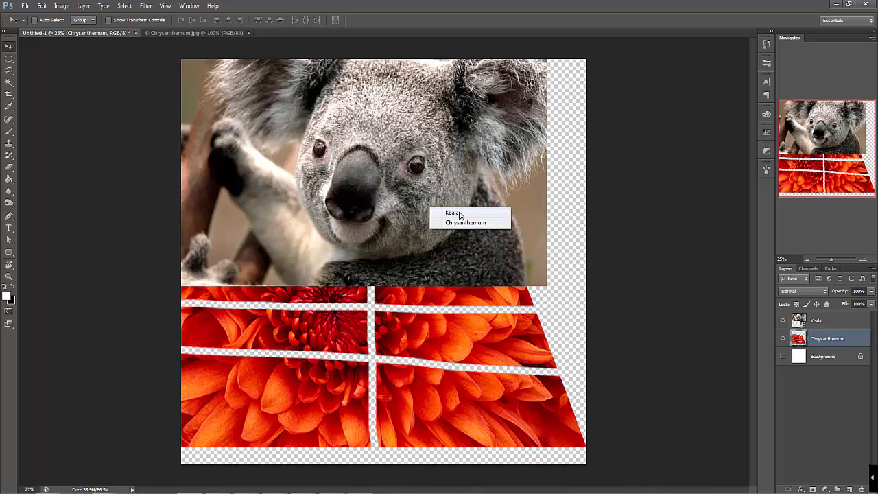
pyautogui.click(454, 213)
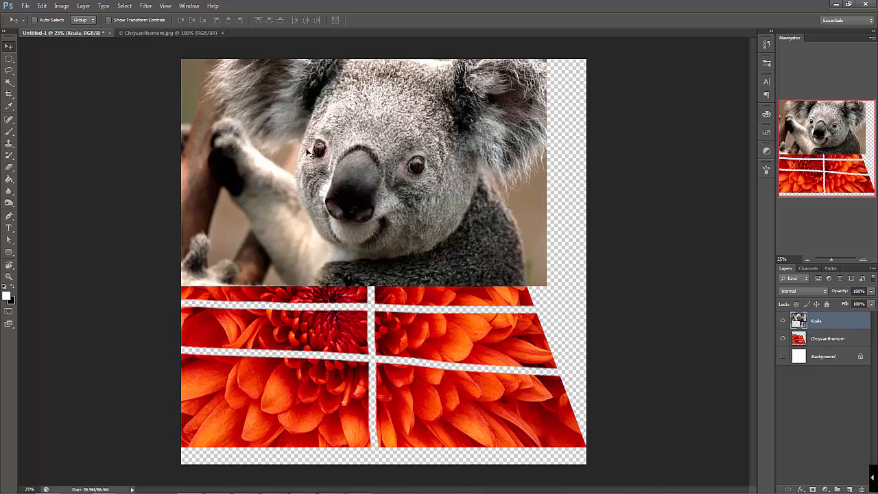
# Move the Koala image down and right to the canvas's right edge, and the Chrysanthemum image down to the bottom edge
pyautogui.moveTo(447, 182); pyautogui.dragTo(501, 218)
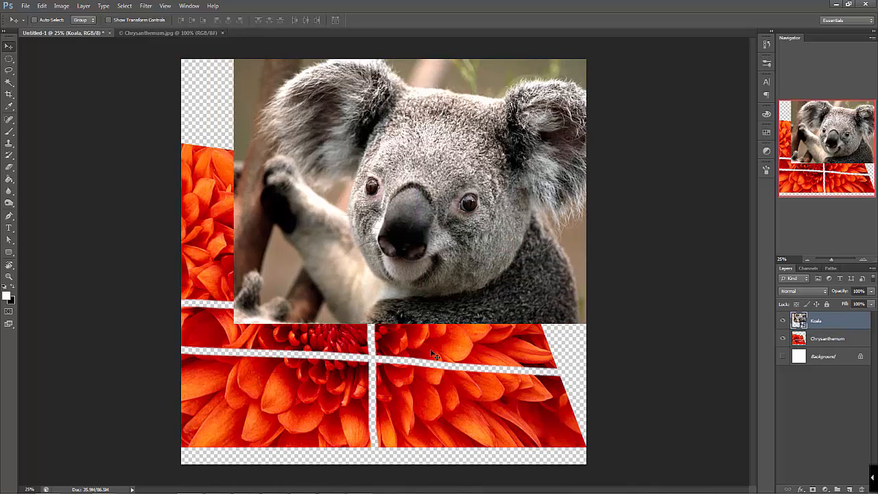
pyautogui.moveTo(431, 349); pyautogui.dragTo(433, 412)
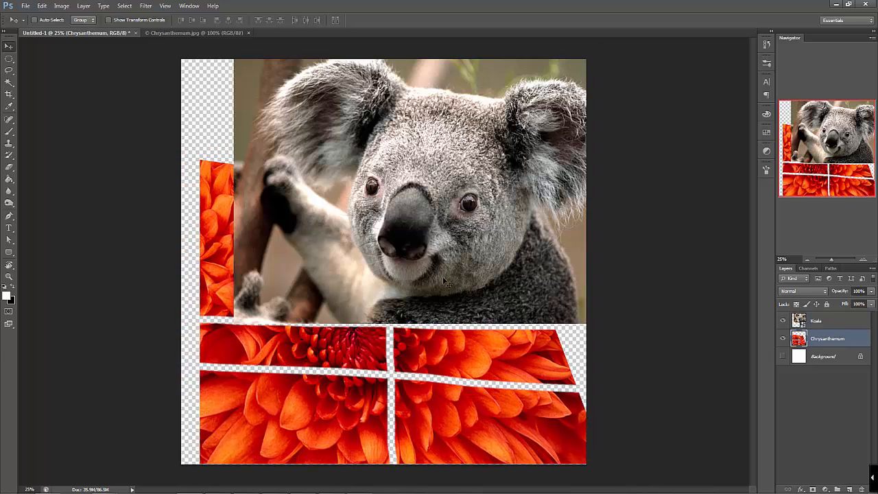
pyautogui.rightClick(445, 277)
pyautogui.click(489, 284)
pyautogui.moveTo(510, 241)
pyautogui.mouseDown()
pyautogui.moveTo(459, 231)
pyautogui.moveTo(516, 243)
pyautogui.moveTo(517, 251)
pyautogui.mouseUp()
# Move the Chrysanthemum image slightly up and left, and shift the Koala image down and left so it lies fully within the canvas
pyautogui.click(830, 338)
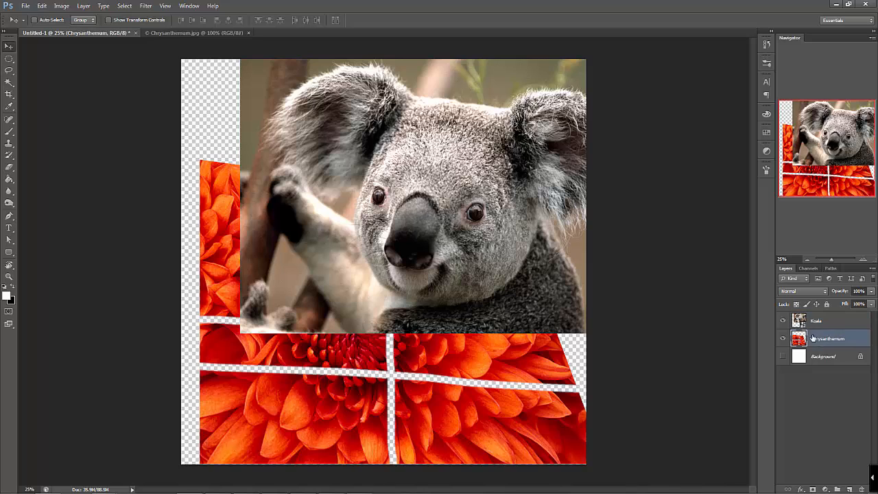
pyautogui.moveTo(536, 431); pyautogui.dragTo(516, 309)
pyautogui.rightClick(502, 261)
pyautogui.click(521, 267)
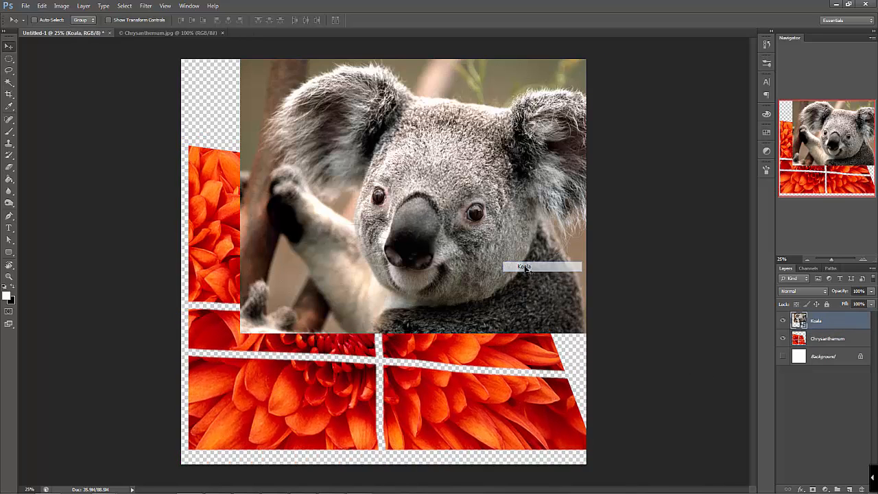
pyautogui.moveTo(527, 265); pyautogui.dragTo(496, 287)
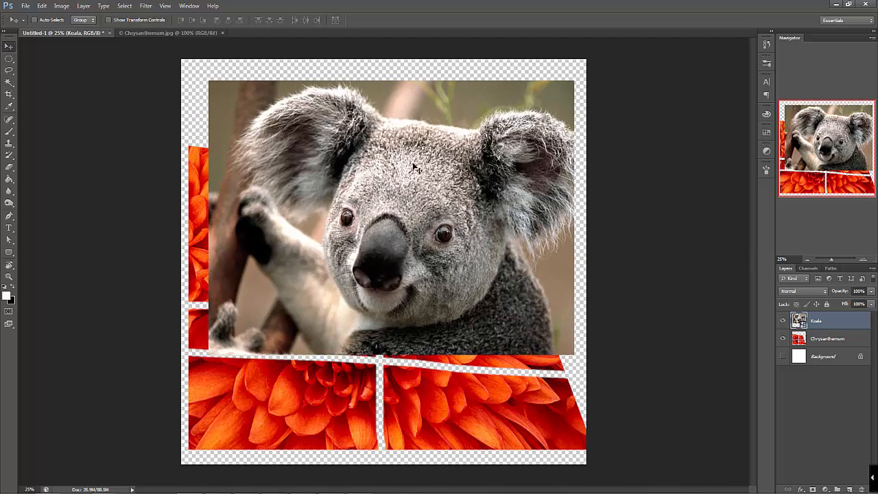
# Free-transform the Koala image: slightly reduce its height and width, link the proportions, and scale it to about 87.67%
pyautogui.hotkey('ctrl', 't')
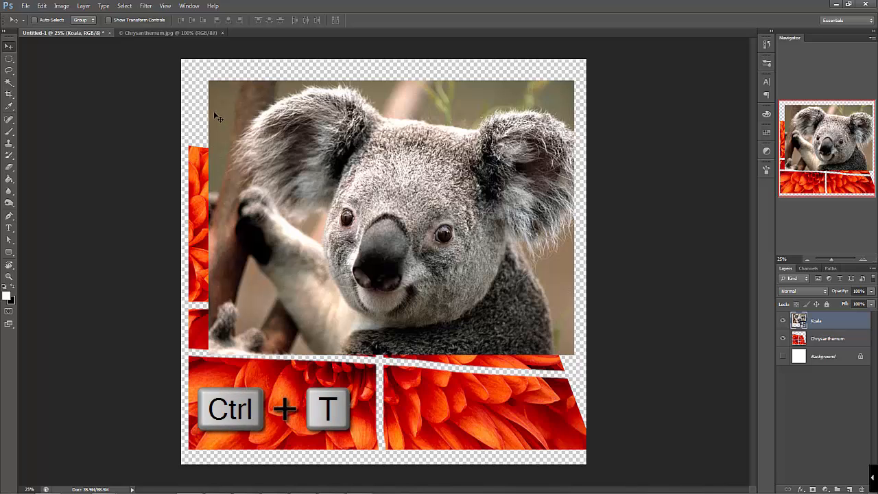
pyautogui.hotkey('ctrl', 't')
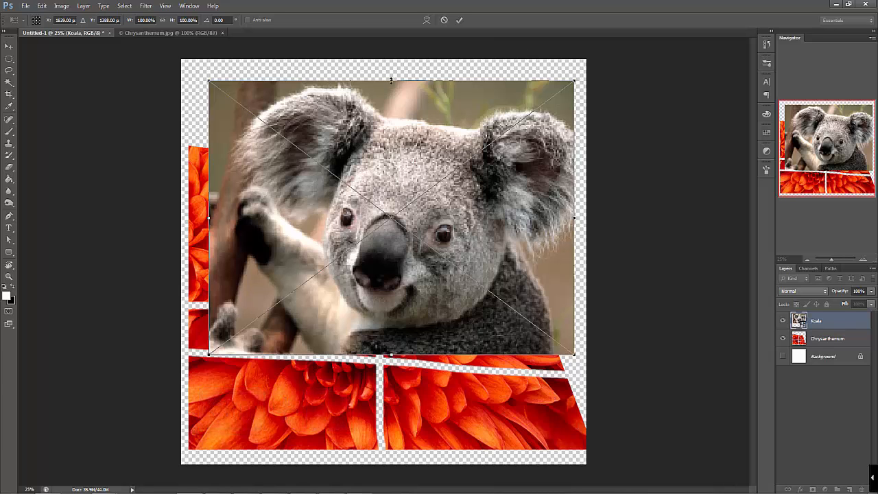
pyautogui.moveTo(391, 80)
pyautogui.mouseDown()
pyautogui.moveTo(391, 251)
pyautogui.moveTo(389, 71)
pyautogui.moveTo(391, 86)
pyautogui.mouseUp()
pyautogui.moveTo(575, 220)
pyautogui.mouseDown()
pyautogui.moveTo(471, 206)
pyautogui.moveTo(568, 212)
pyautogui.moveTo(567, 221)
pyautogui.moveTo(255, 222)
pyautogui.moveTo(569, 233)
pyautogui.mouseUp()
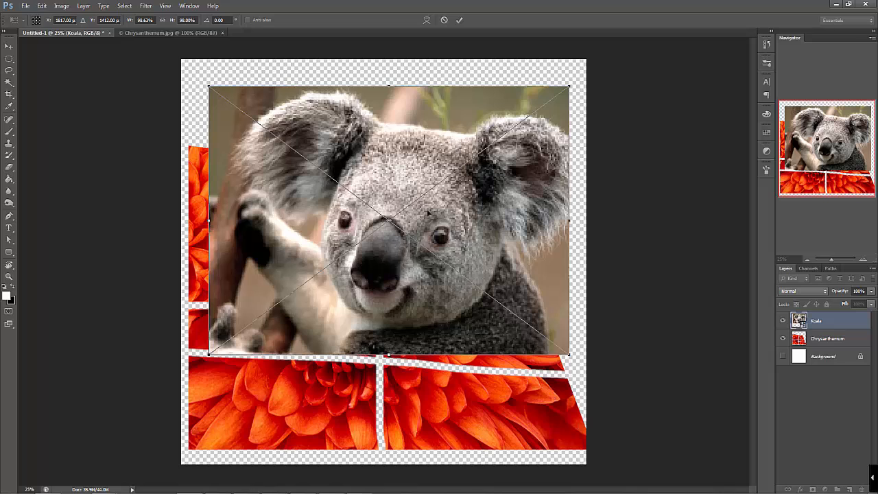
pyautogui.click(163, 20)
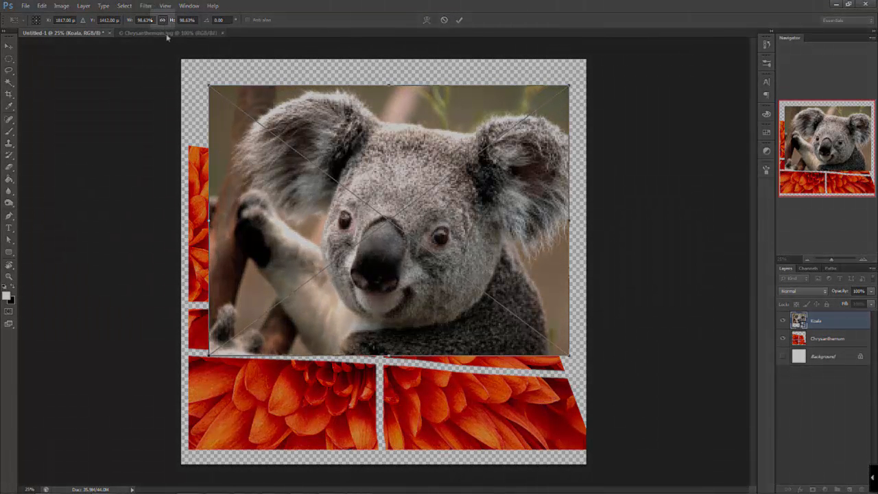
pyautogui.moveTo(568, 86); pyautogui.dragTo(529, 116)
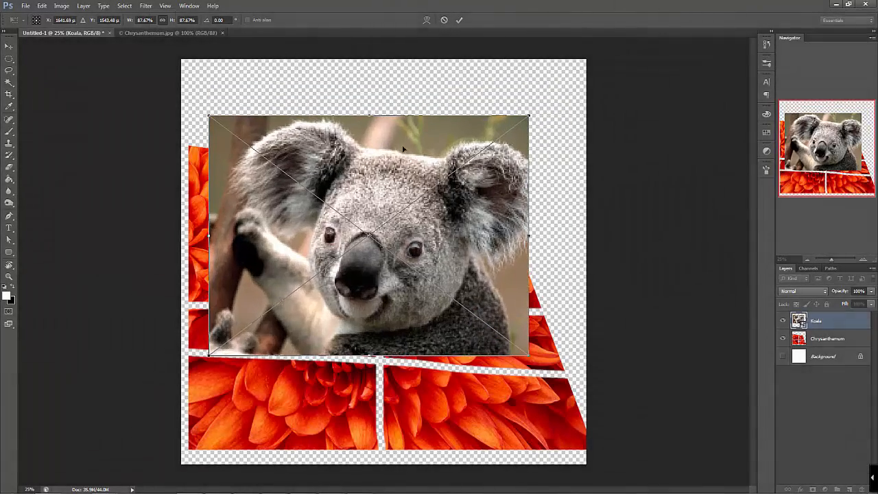
# Resize the Koala image by its edges and corner to about 92.22% width and 86.46% height, and move it up and slightly right
pyautogui.moveTo(371, 117); pyautogui.dragTo(381, 141)
pyautogui.moveTo(527, 140); pyautogui.dragTo(562, 94)
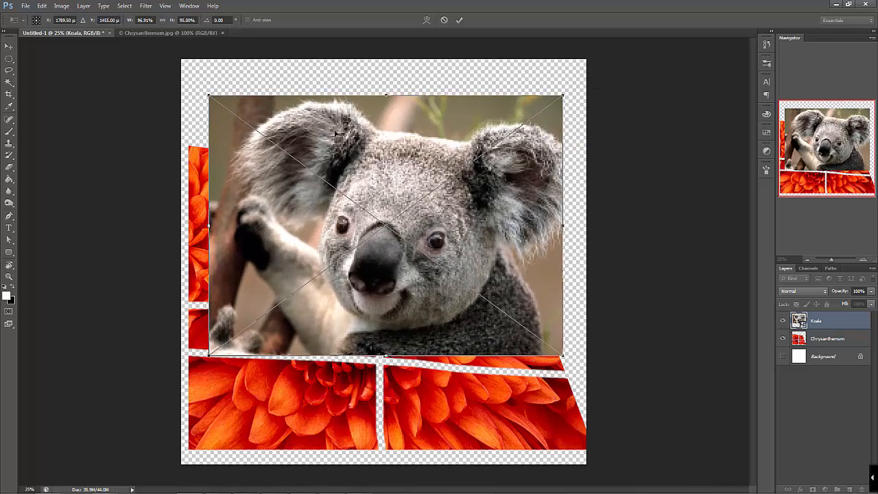
pyautogui.moveTo(387, 95); pyautogui.dragTo(387, 161)
pyautogui.moveTo(561, 260); pyautogui.dragTo(534, 267)
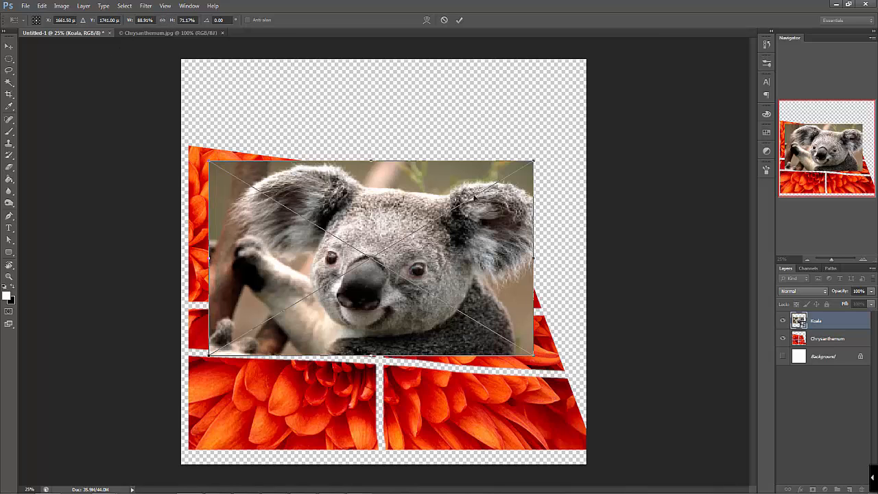
pyautogui.moveTo(371, 161); pyautogui.dragTo(471, 126)
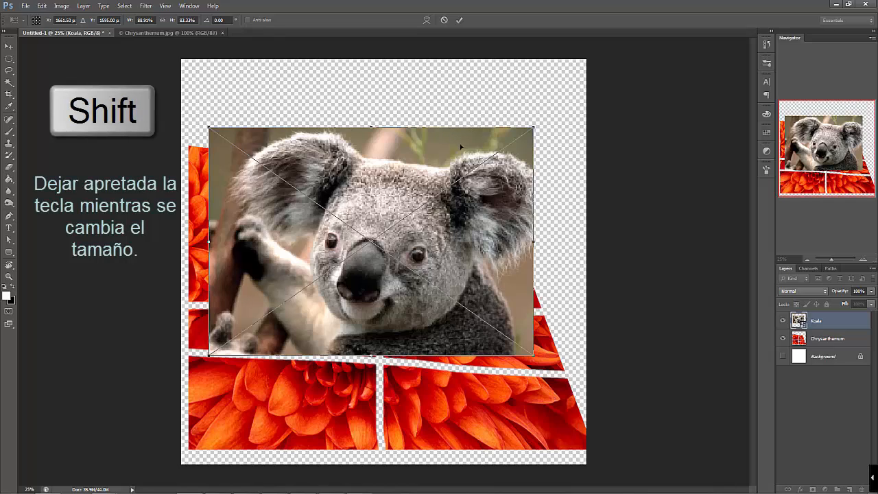
pyautogui.moveTo(536, 126); pyautogui.dragTo(557, 135)
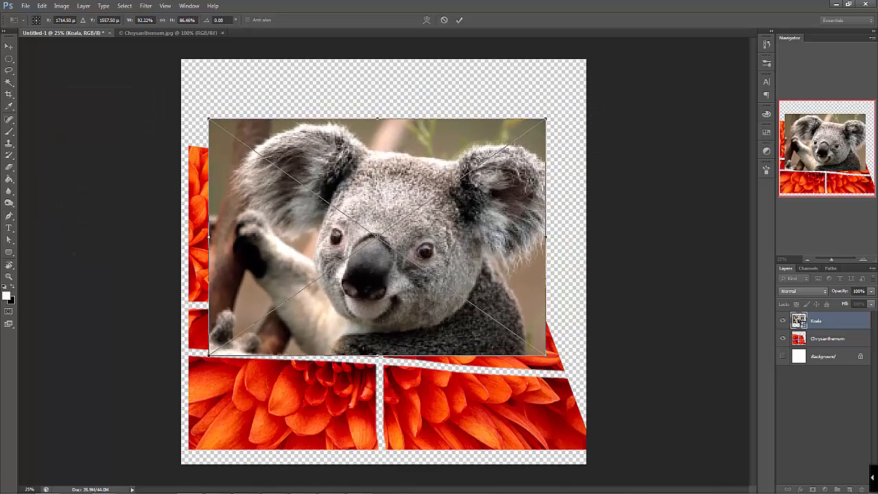
pyautogui.moveTo(474, 240); pyautogui.dragTo(482, 212)
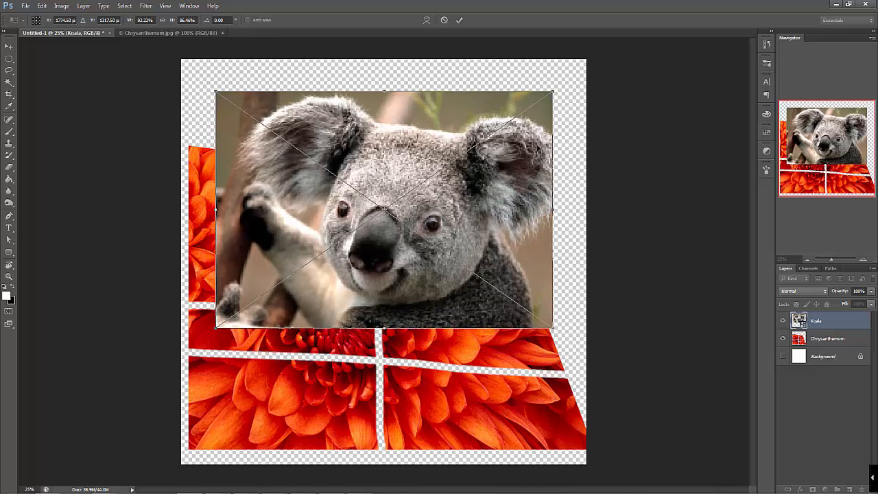
# Skew the Koala image so that it widens slightly towards its lower edge, and apply the transform
pyautogui.rightClick(489, 176)
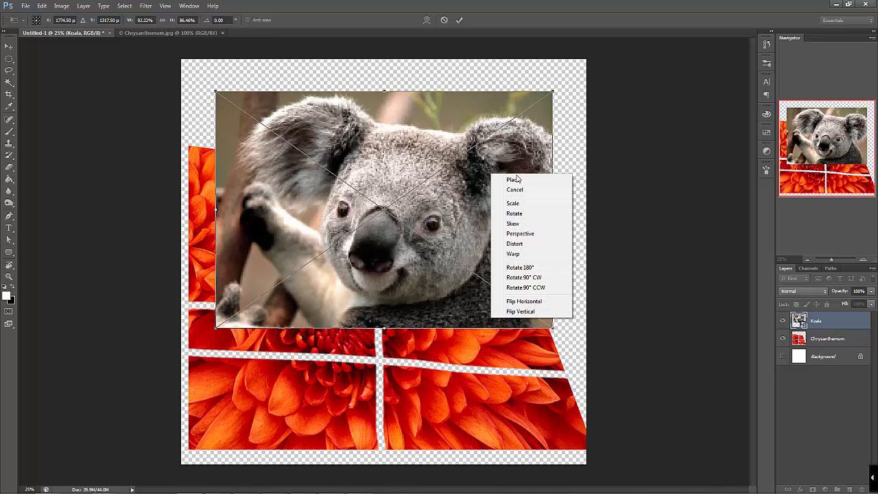
pyautogui.rightClick(455, 214)
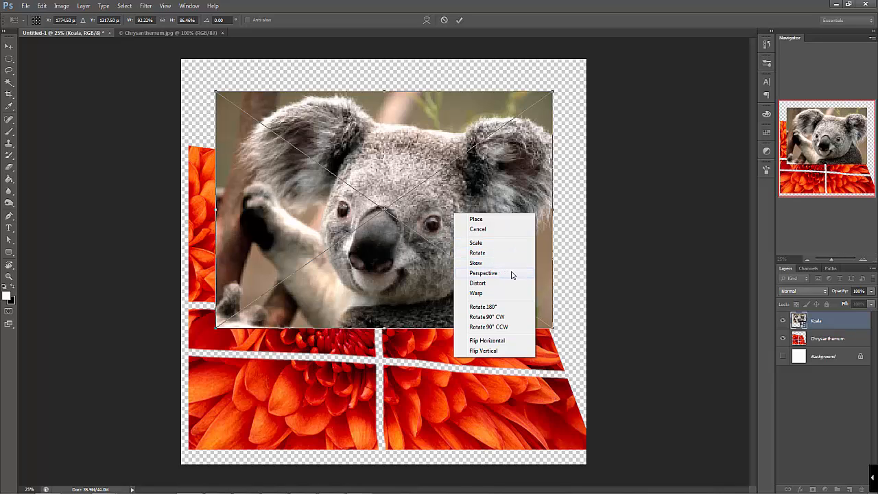
pyautogui.click(482, 265)
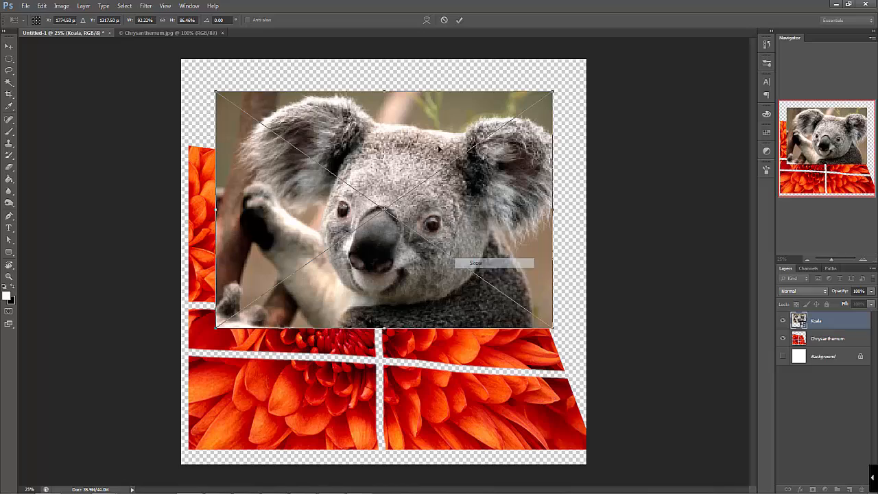
pyautogui.moveTo(393, 96)
pyautogui.mouseDown()
pyautogui.moveTo(449, 93)
pyautogui.moveTo(348, 99)
pyautogui.moveTo(386, 99)
pyautogui.mouseUp()
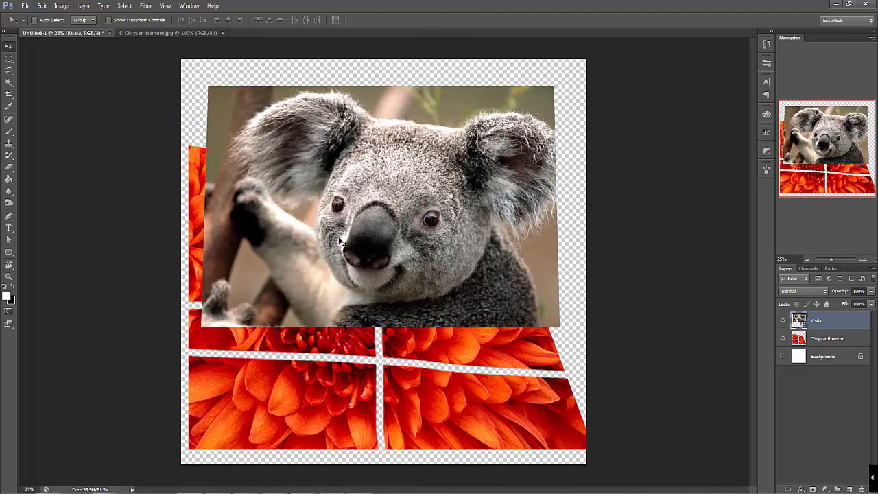
# Free-transform the Koala image again, moving its reference point to the lower-left corner and rotating it about 0.35° around that point
pyautogui.hotkey('ctrl', 't')
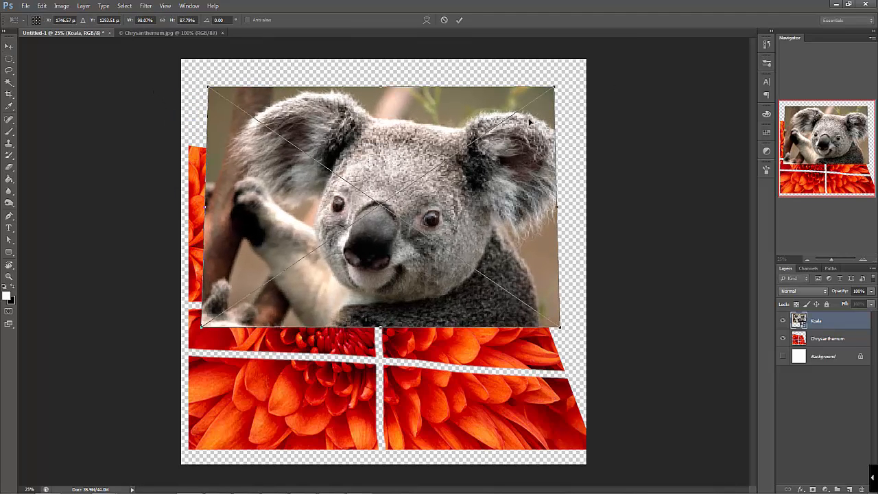
pyautogui.rightClick(412, 138)
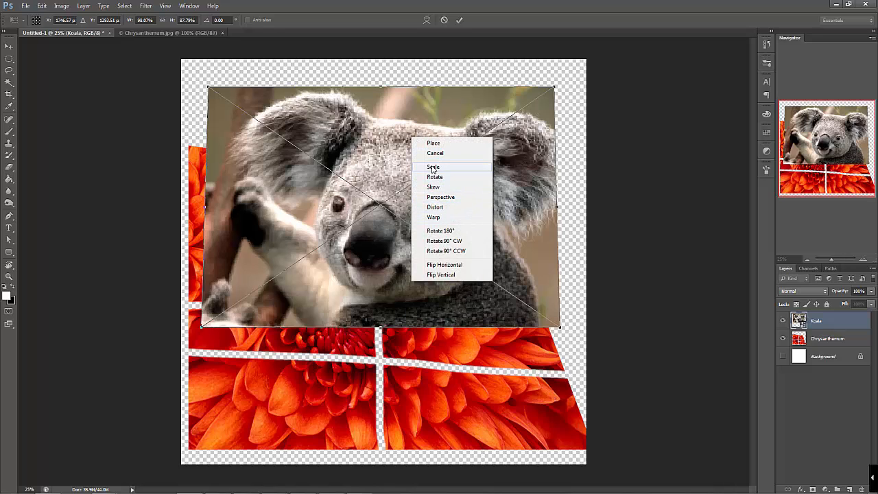
pyautogui.click(474, 120)
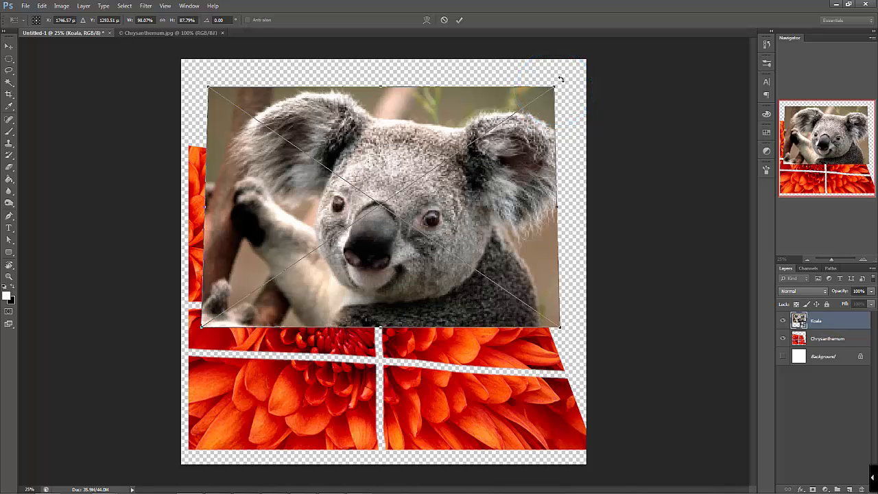
pyautogui.moveTo(559, 81); pyautogui.dragTo(559, 141)
pyautogui.moveTo(506, 155); pyautogui.dragTo(562, 88)
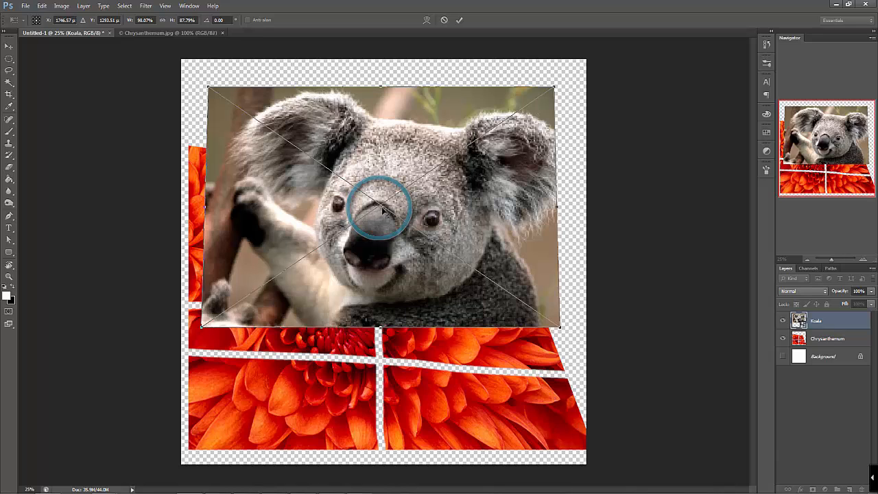
pyautogui.moveTo(382, 212); pyautogui.dragTo(201, 327)
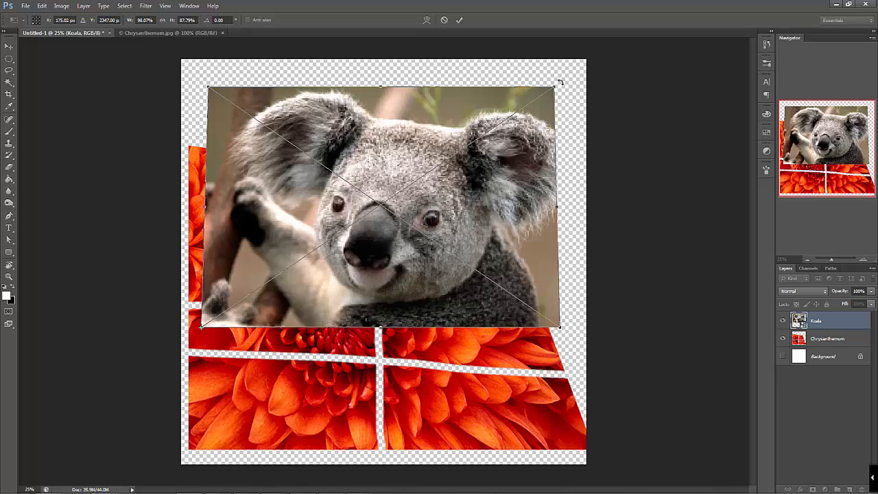
pyautogui.moveTo(560, 82); pyautogui.dragTo(542, 98)
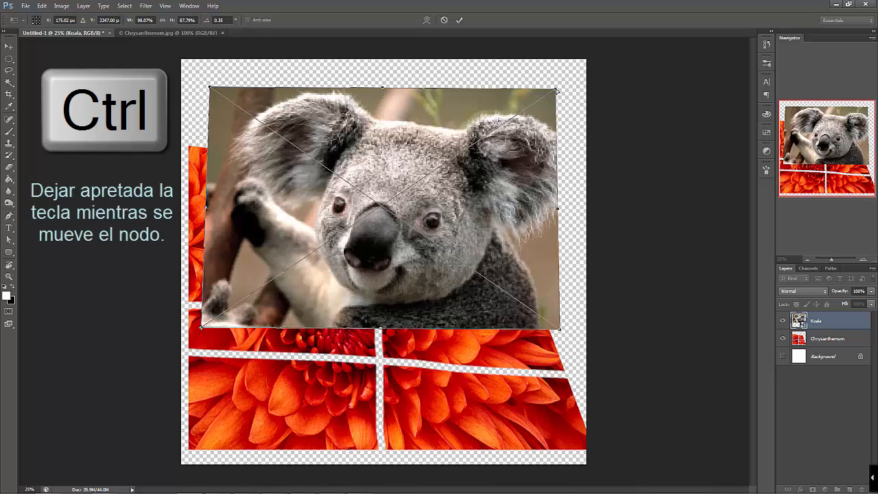
# Distort the Koala image by moving its four corners individually into a tall shape that tapers towards the right
pyautogui.moveTo(556, 90); pyautogui.dragTo(474, 171)
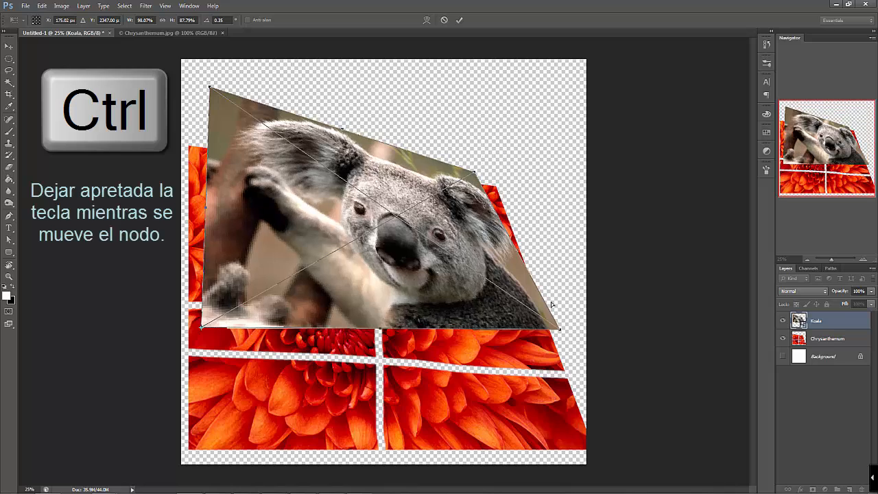
pyautogui.moveTo(559, 328); pyautogui.dragTo(476, 260)
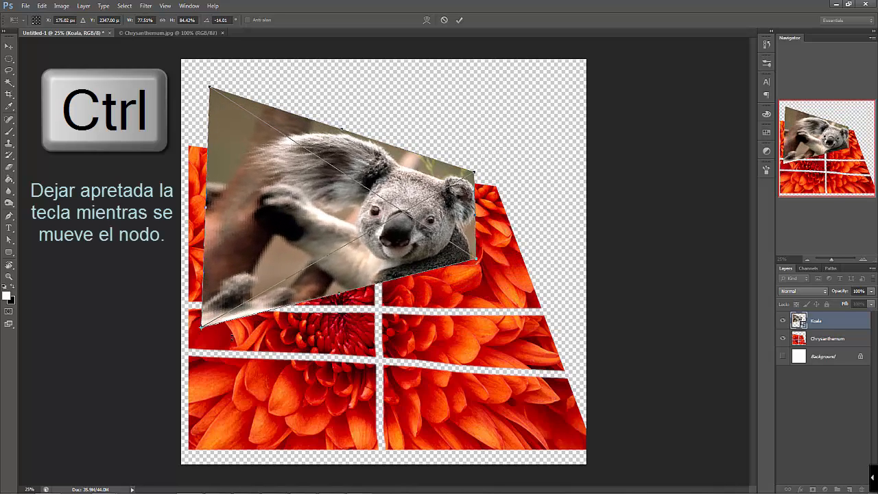
pyautogui.moveTo(202, 328); pyautogui.dragTo(260, 354)
pyautogui.moveTo(202, 328); pyautogui.dragTo(244, 406)
pyautogui.moveTo(210, 88); pyautogui.dragTo(241, 74)
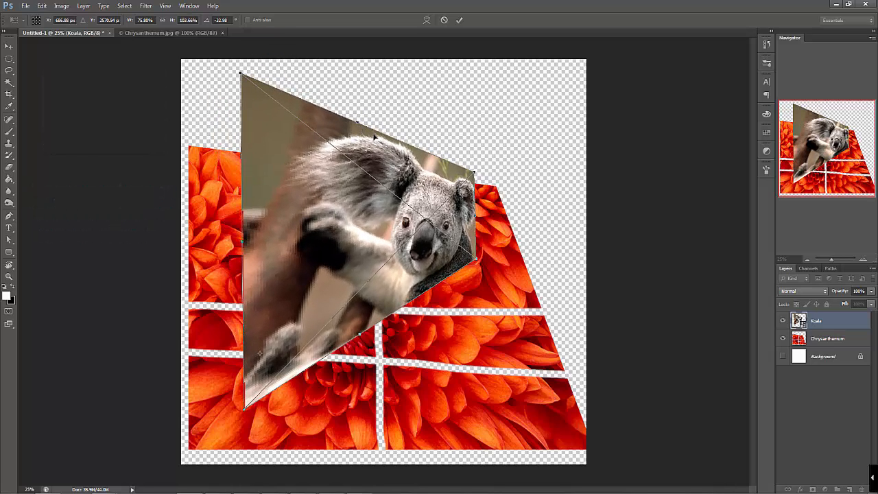
# Warp the Koala image, stretching its upper-right corner outward and bending its sides and interior strongly inward, and apply the transform
pyautogui.rightClick(432, 187)
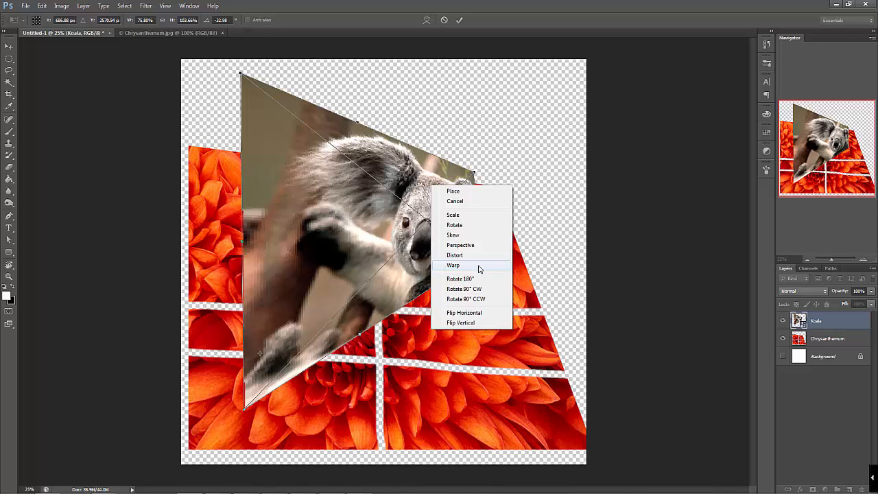
pyautogui.click(479, 268)
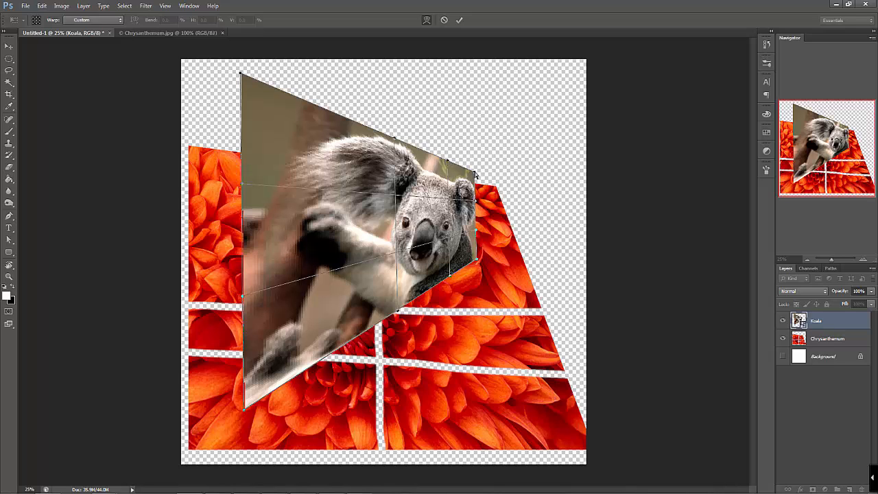
pyautogui.moveTo(475, 176); pyautogui.dragTo(526, 153)
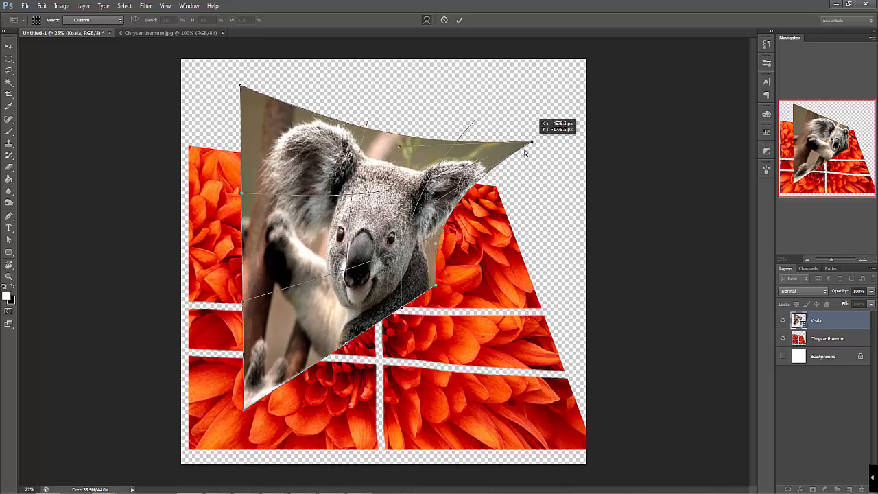
pyautogui.moveTo(437, 245); pyautogui.dragTo(402, 222)
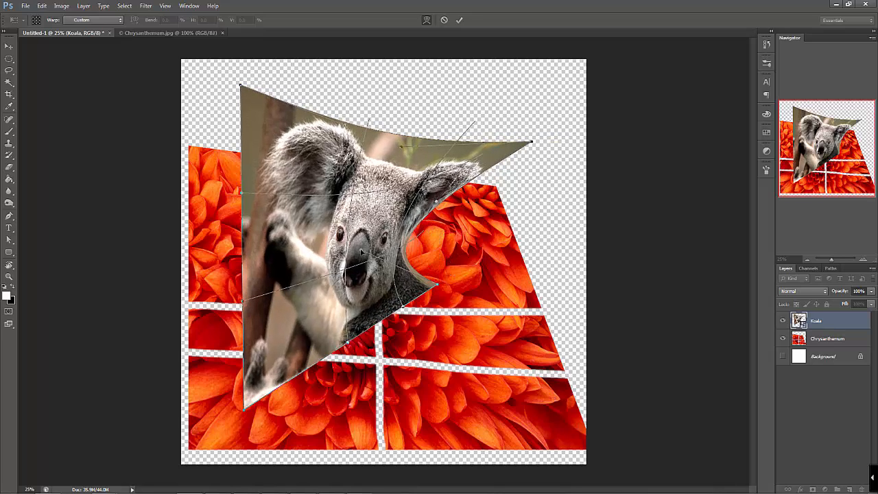
pyautogui.moveTo(346, 232); pyautogui.dragTo(388, 237)
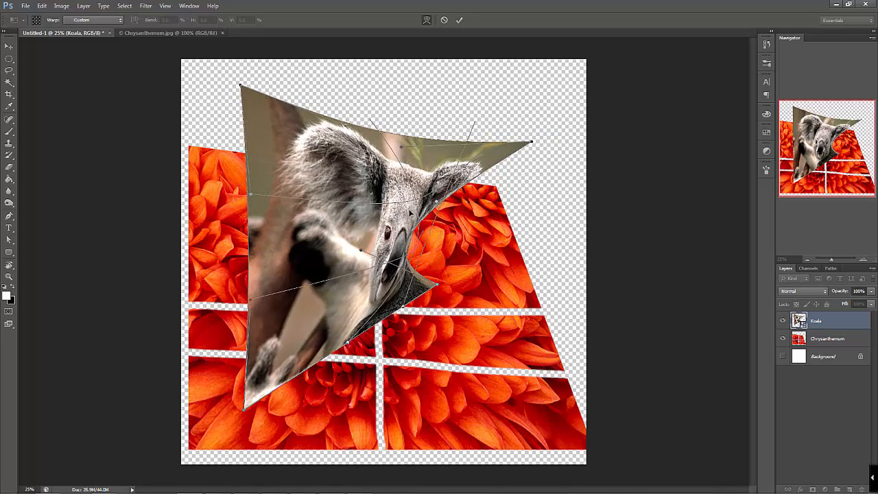
pyautogui.moveTo(349, 203); pyautogui.dragTo(381, 220)
pyautogui.moveTo(268, 314); pyautogui.dragTo(326, 309)
pyautogui.moveTo(364, 267); pyautogui.dragTo(345, 236)
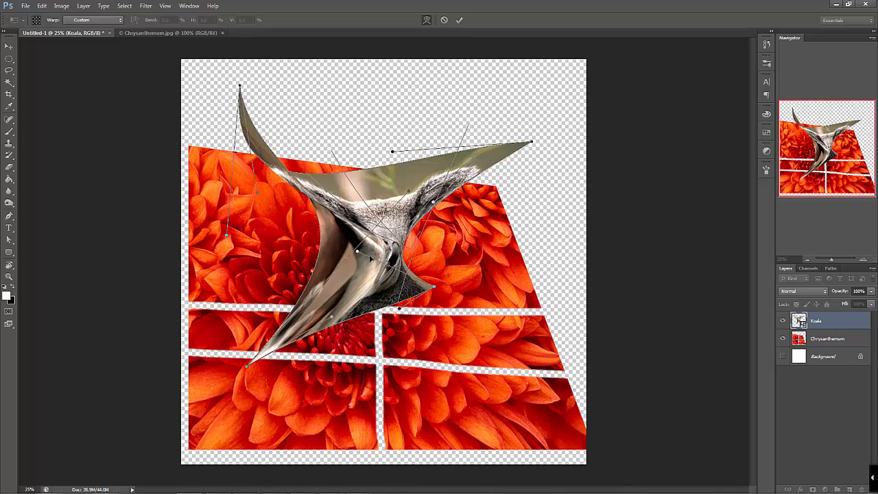
pyautogui.moveTo(276, 333); pyautogui.dragTo(346, 316)
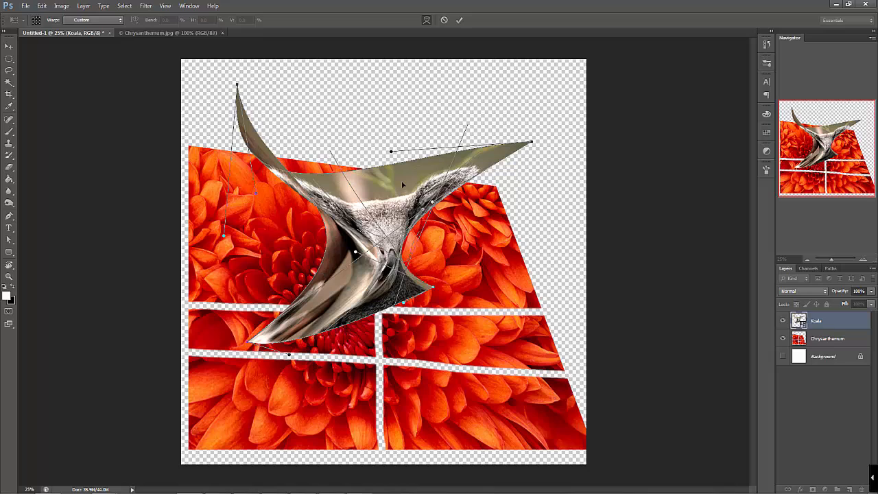
pyautogui.press('Return')
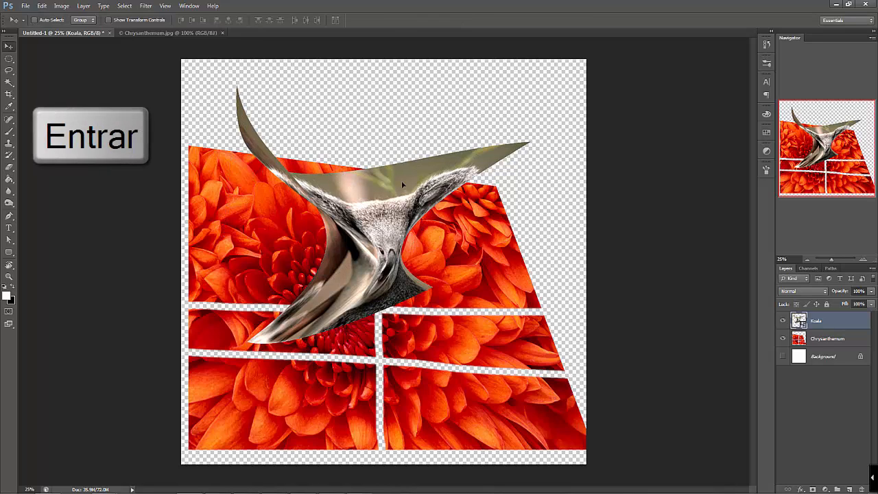
pyautogui.press('Escape')
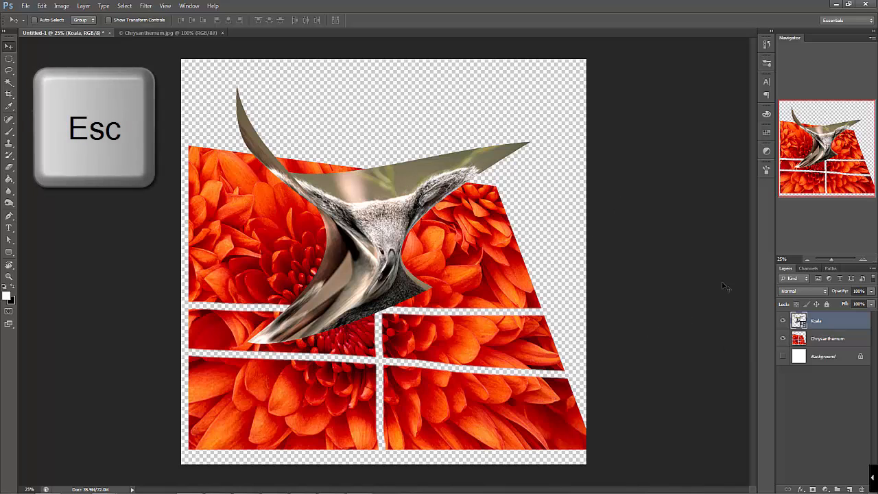
# Rasterize the Koala layer and move the warped image up and right, partly beyond the canvas's upper-right corner
pyautogui.rightClick(812, 330)
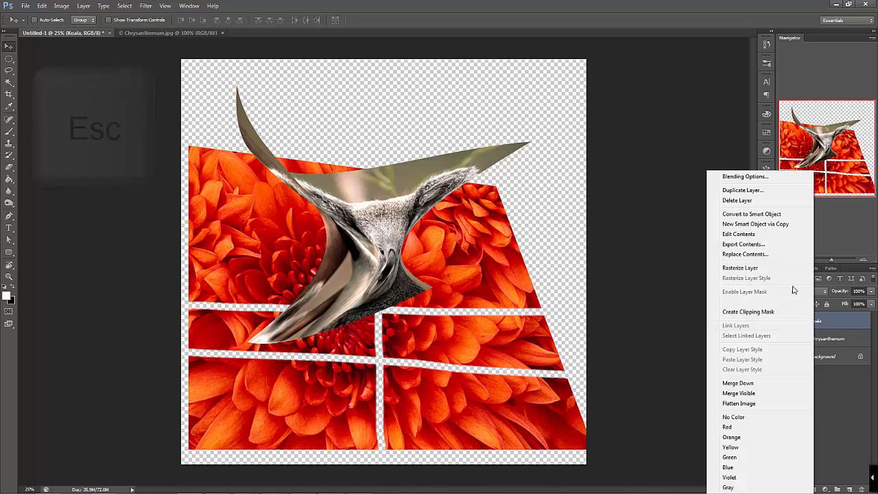
pyautogui.click(755, 268)
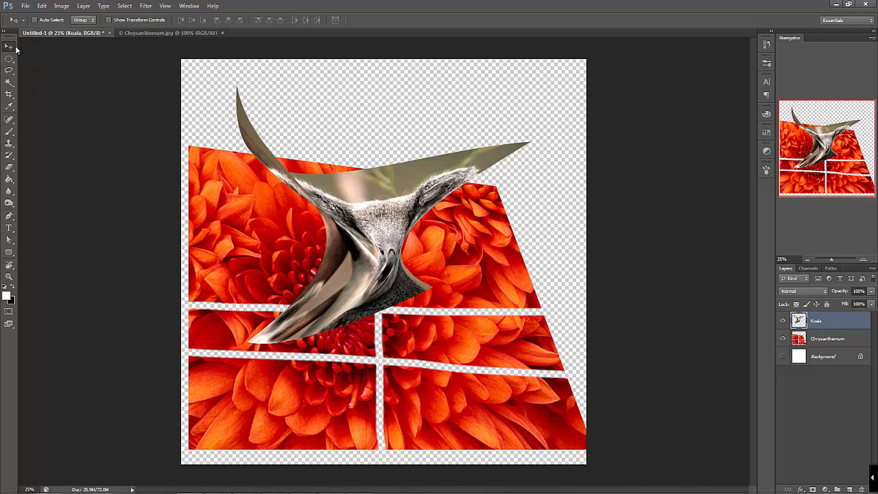
pyautogui.moveTo(391, 222); pyautogui.dragTo(474, 202)
# Paint diagonal white brush strokes inside a rectangular marquee selection on the upper-left section of the Chrysanthemum layer
pyautogui.click(816, 340)
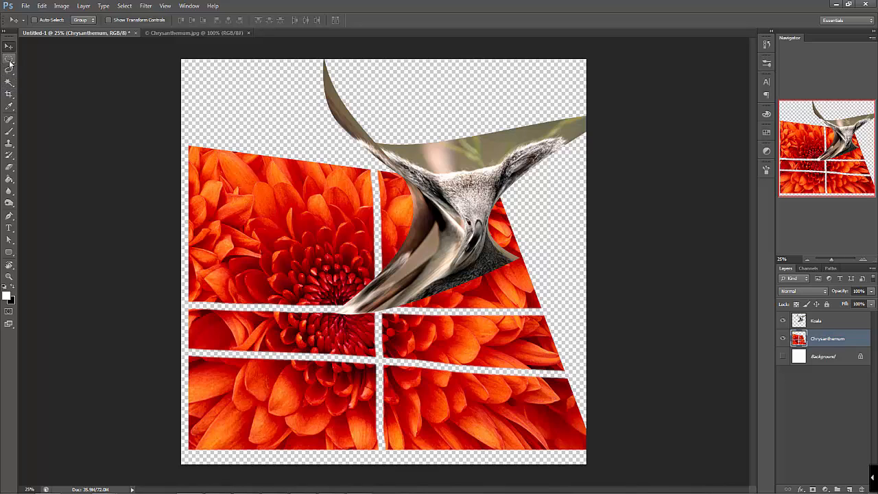
pyautogui.click(9, 61)
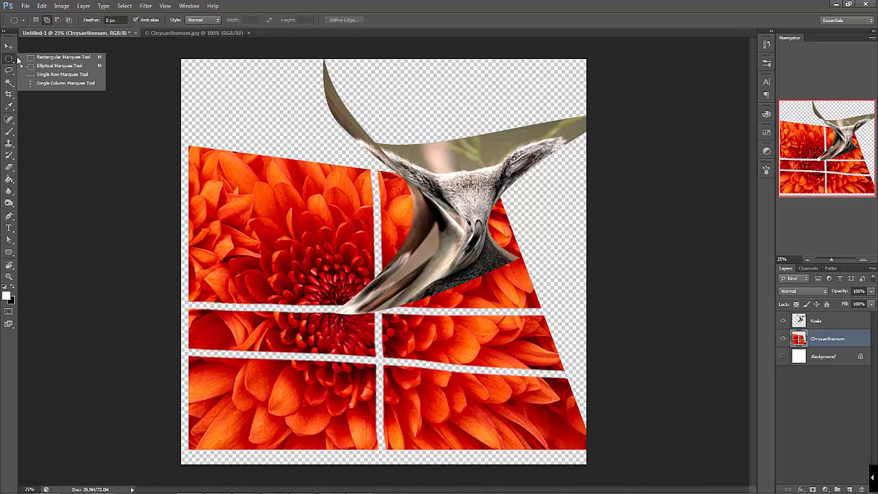
pyautogui.click(62, 57)
pyautogui.moveTo(231, 183); pyautogui.dragTo(353, 263)
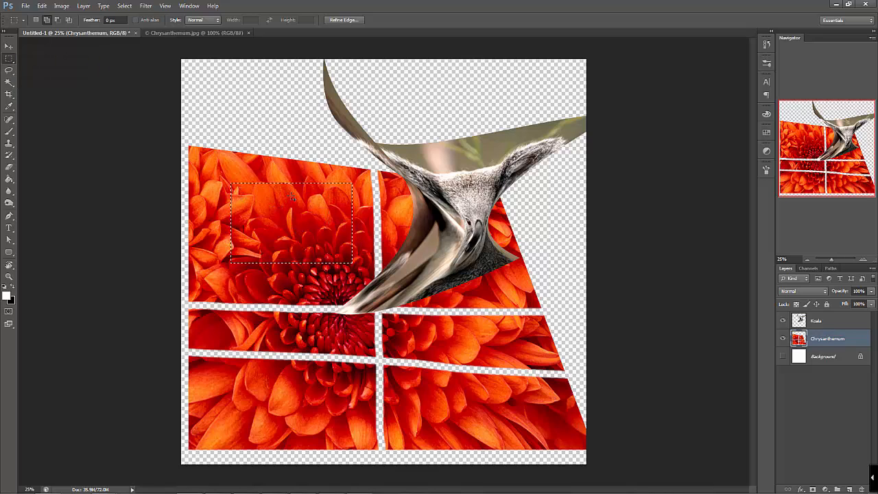
pyautogui.press('b')
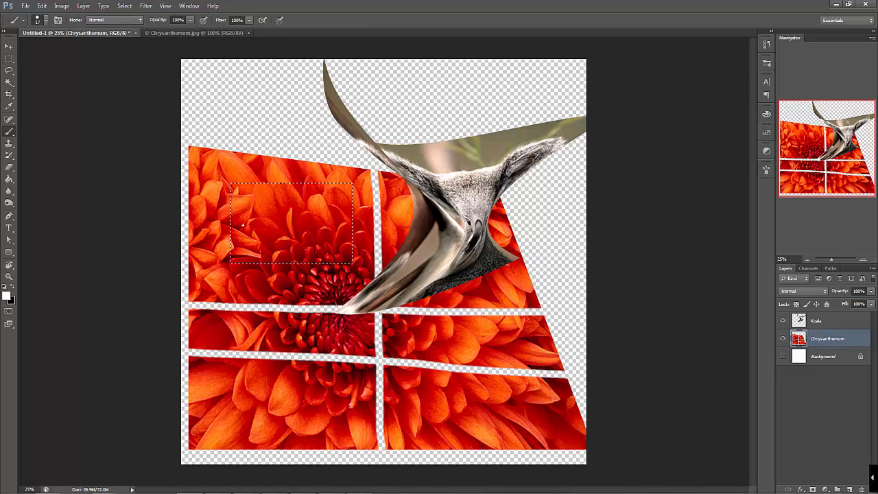
pyautogui.moveTo(215, 228)
pyautogui.mouseDown()
pyautogui.moveTo(256, 196)
pyautogui.moveTo(351, 217)
pyautogui.mouseUp()
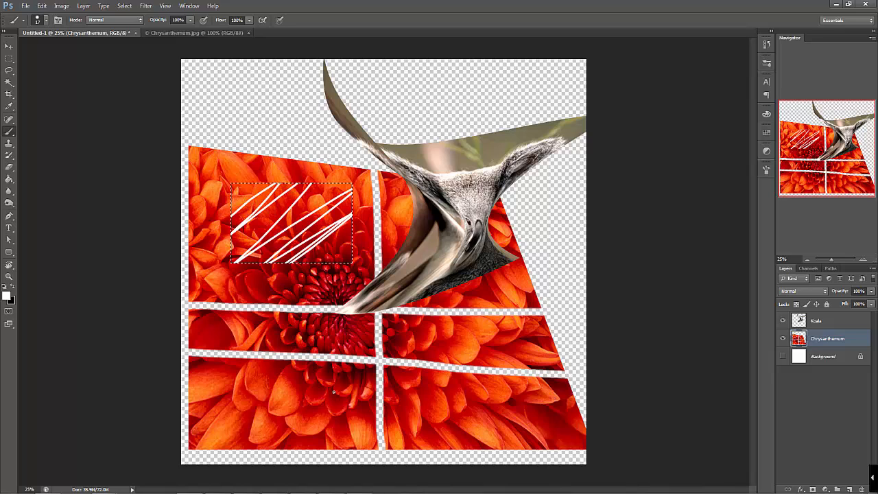
# Try deleting the selected rectangular area of the Chrysanthemum layer twice, undoing each deletion
pyautogui.press('Delete')
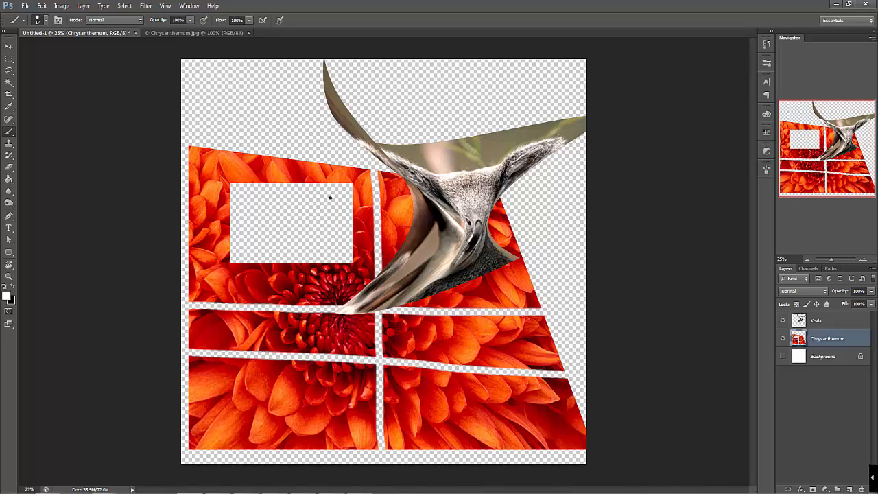
pyautogui.hotkey('ctrl', 'z')
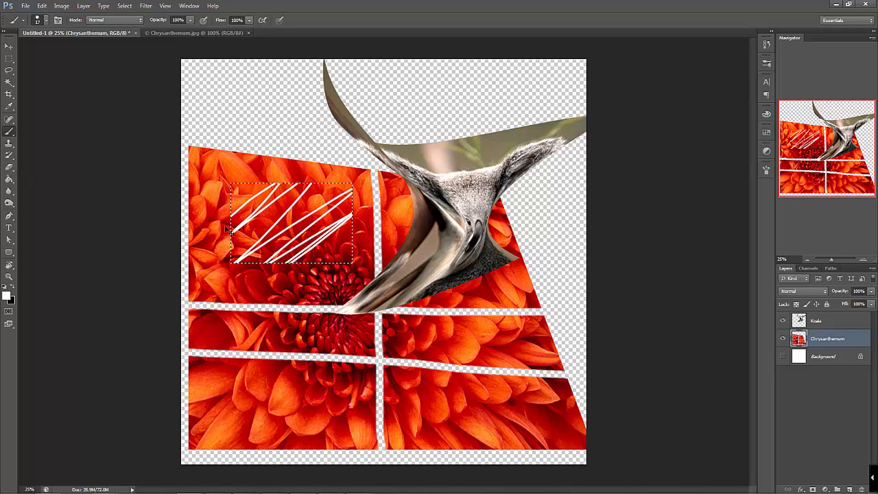
pyautogui.press('Delete')
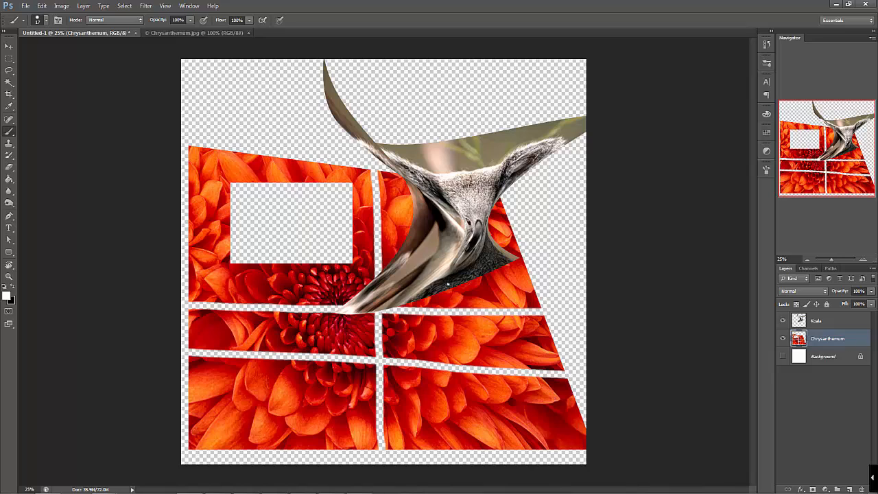
pyautogui.hotkey('ctrl', 'z')
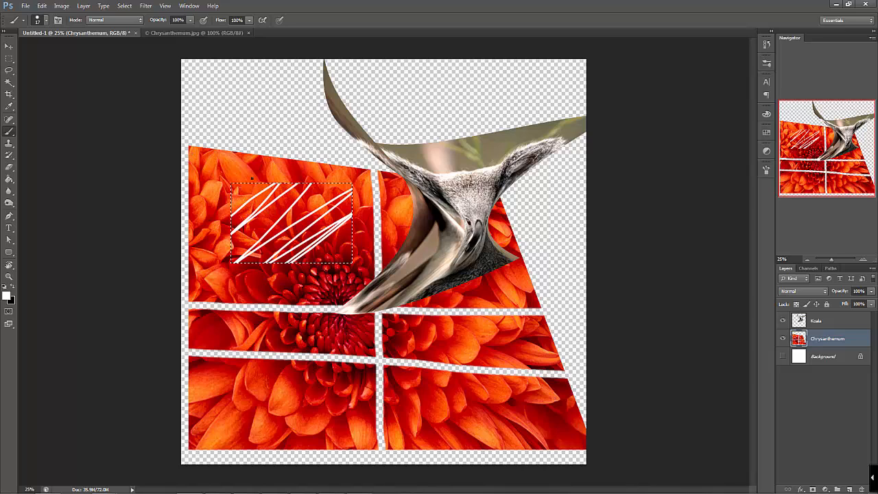
# Paint crossing white strokes inside the selection, and replace it with single rectangular marquees over the strokes, the Koala image and the flower centre
pyautogui.moveTo(254, 248); pyautogui.dragTo(358, 282)
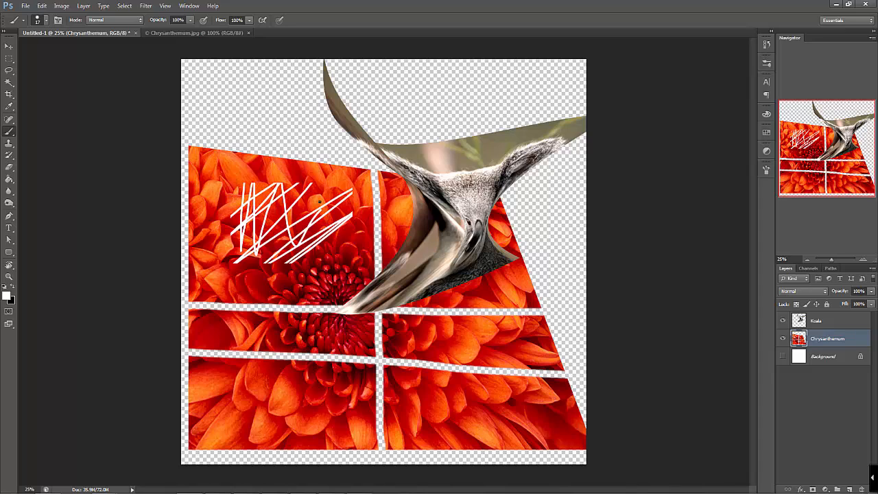
pyautogui.click(9, 58)
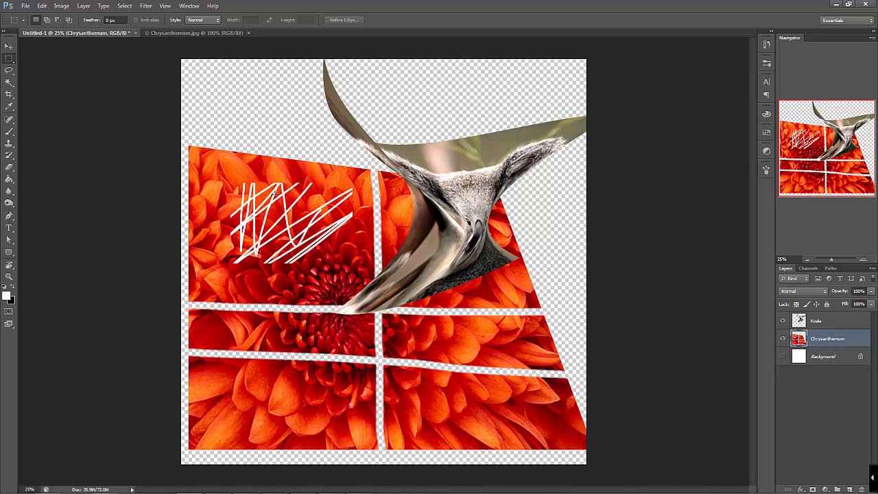
pyautogui.moveTo(223, 176); pyautogui.dragTo(313, 253)
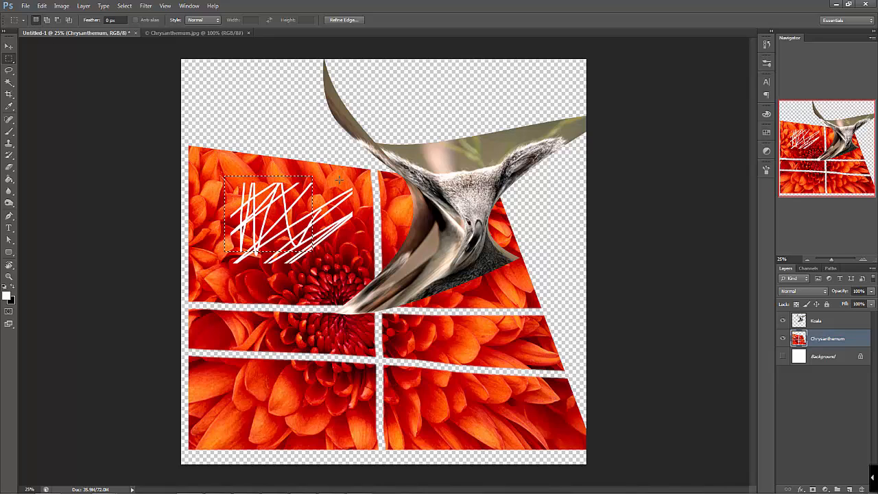
pyautogui.moveTo(416, 212)
pyautogui.mouseDown()
pyautogui.moveTo(500, 245)
pyautogui.moveTo(511, 287)
pyautogui.mouseUp()
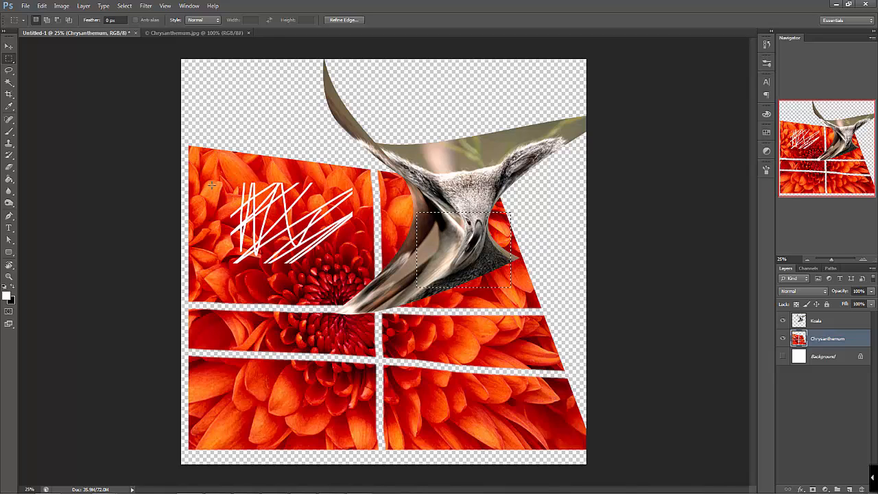
pyautogui.moveTo(252, 243); pyautogui.dragTo(314, 298)
# Add further rectangular areas to the selection over the brush strokes, the flower centre and the lower part of the Koala image
pyautogui.click(47, 20)
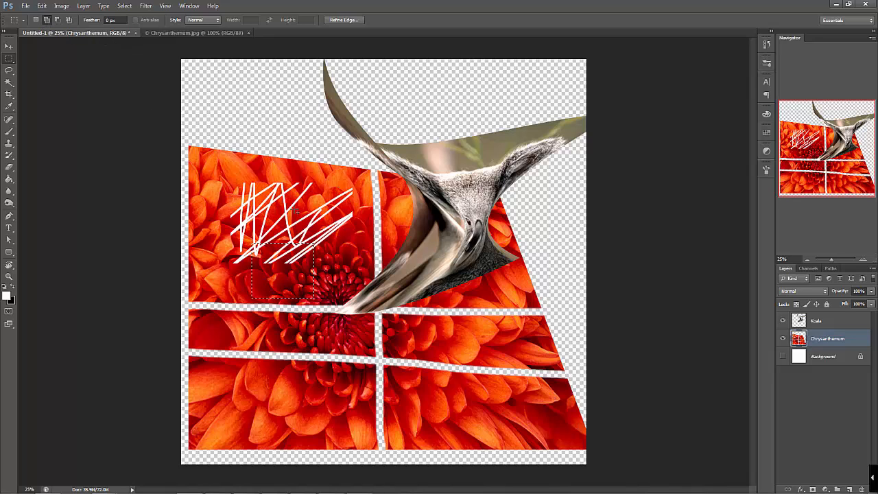
pyautogui.moveTo(297, 191); pyautogui.dragTo(360, 291)
pyautogui.moveTo(409, 225); pyautogui.dragTo(443, 281)
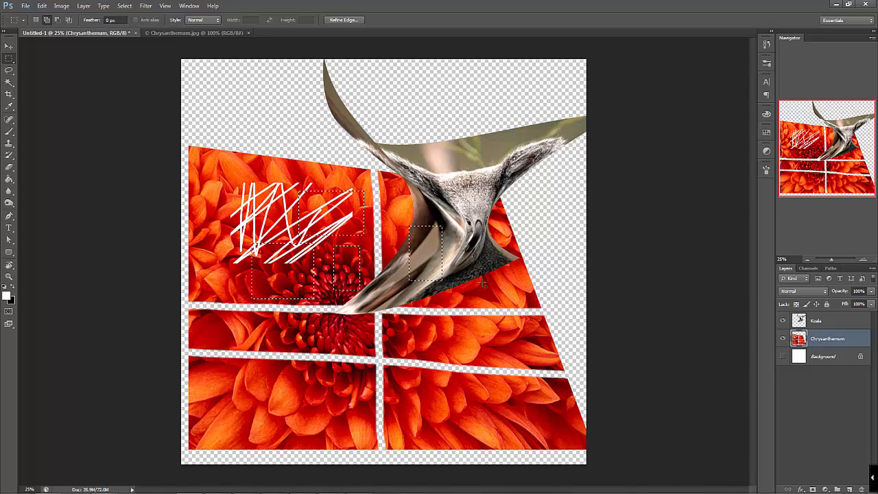
pyautogui.moveTo(471, 255); pyautogui.dragTo(510, 294)
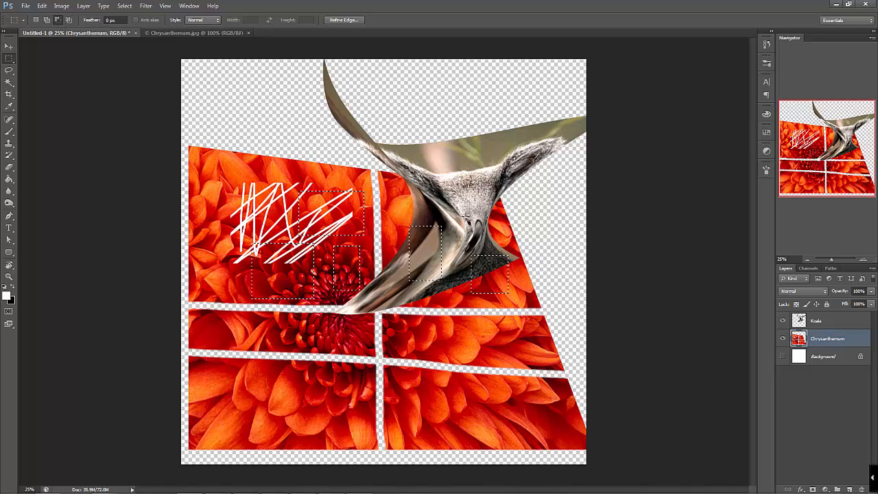
# Subtract rectangles over the Koala image and the strokes' right end from the selection, and intersect the rest with a rectangle at the flower centre
pyautogui.moveTo(396, 207); pyautogui.dragTo(451, 305)
pyautogui.moveTo(330, 177); pyautogui.dragTo(364, 218)
pyautogui.click(69, 20)
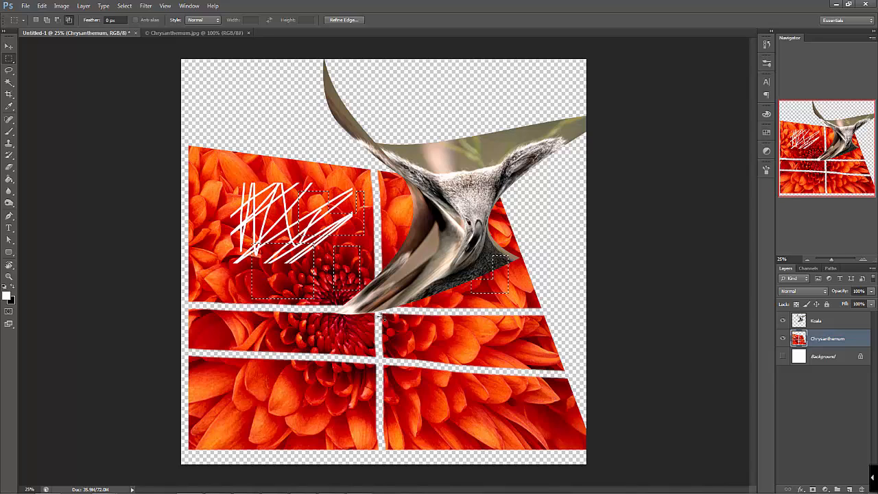
pyautogui.moveTo(373, 304); pyautogui.dragTo(347, 265)
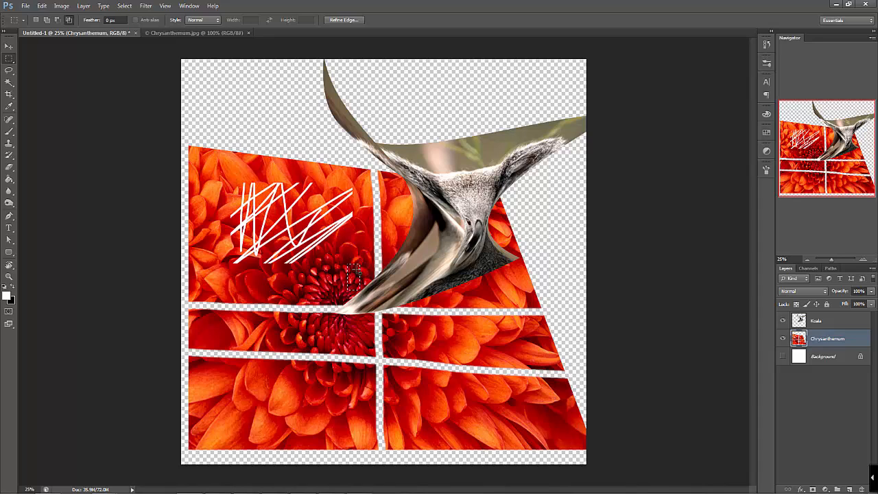
# Replace the selection with a new square marquee over the lower part of the Koala image
pyautogui.click(36, 20)
pyautogui.moveTo(255, 195); pyautogui.dragTo(341, 279)
pyautogui.moveTo(393, 223); pyautogui.dragTo(458, 268)
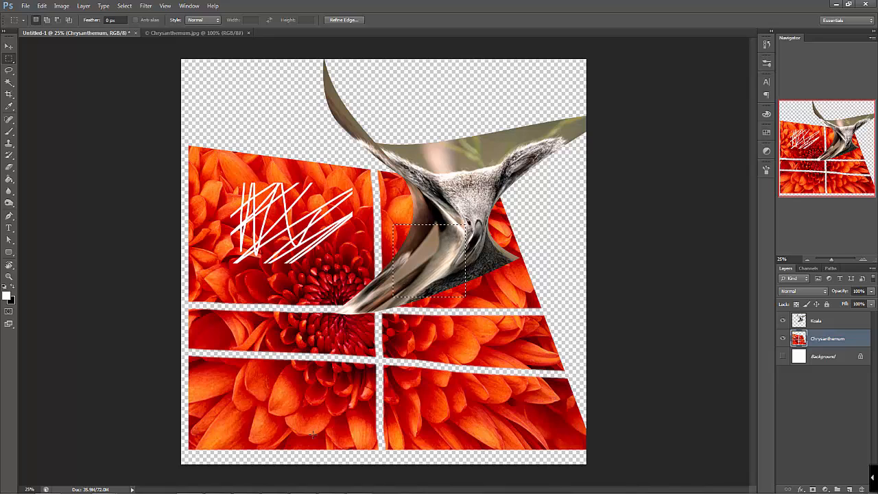
# Add three elliptical areas to the selection: a circle over the brush strokes, a smaller circle below and a wide ellipse across the lower flower
pyautogui.rightClick(13, 61)
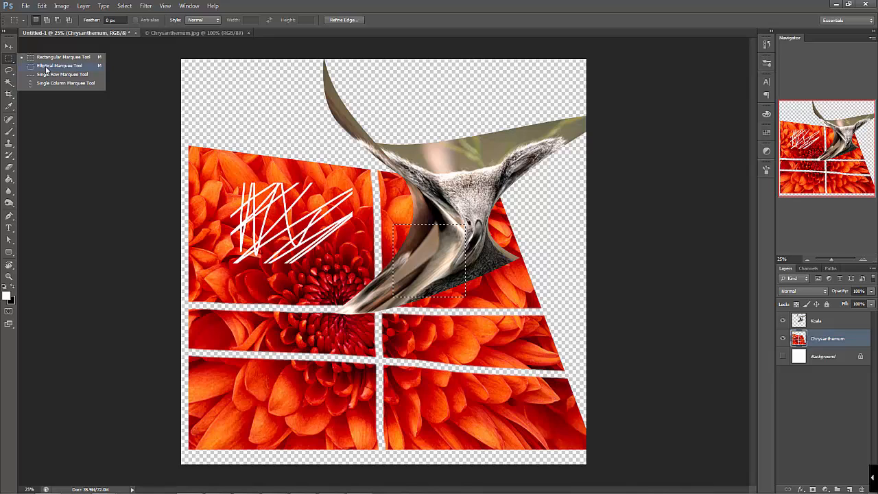
pyautogui.click(46, 67)
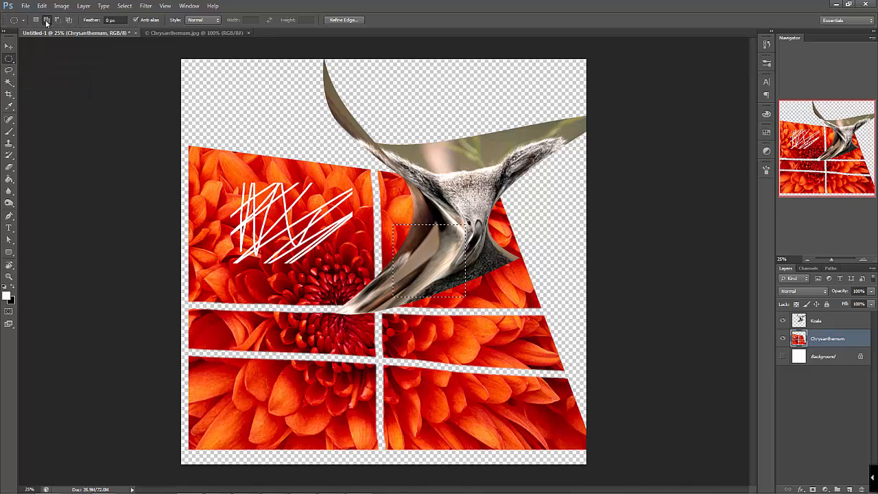
pyautogui.moveTo(233, 181); pyautogui.dragTo(314, 257)
pyautogui.moveTo(245, 341)
pyautogui.mouseDown()
pyautogui.moveTo(382, 361)
pyautogui.moveTo(440, 388)
pyautogui.mouseUp()
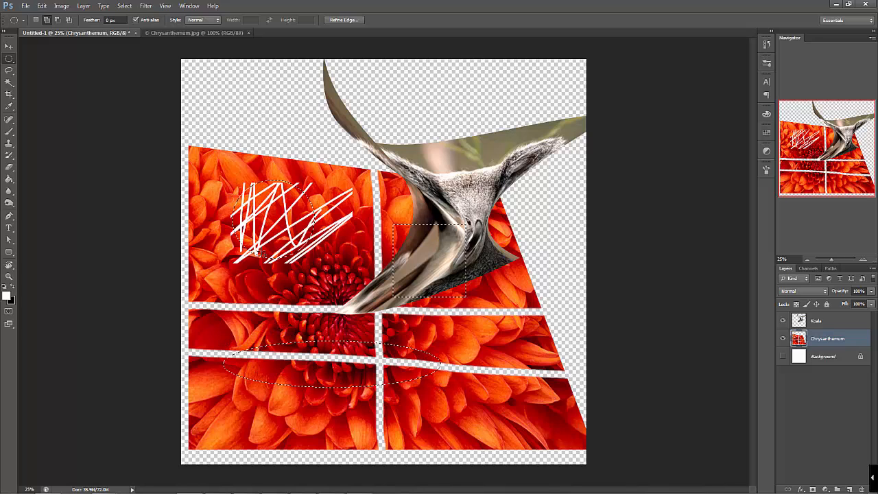
pyautogui.moveTo(239, 280); pyautogui.dragTo(288, 328)
# Fill the square and elliptical selections with white on a new layer above Chrysanthemum
pyautogui.press('g')
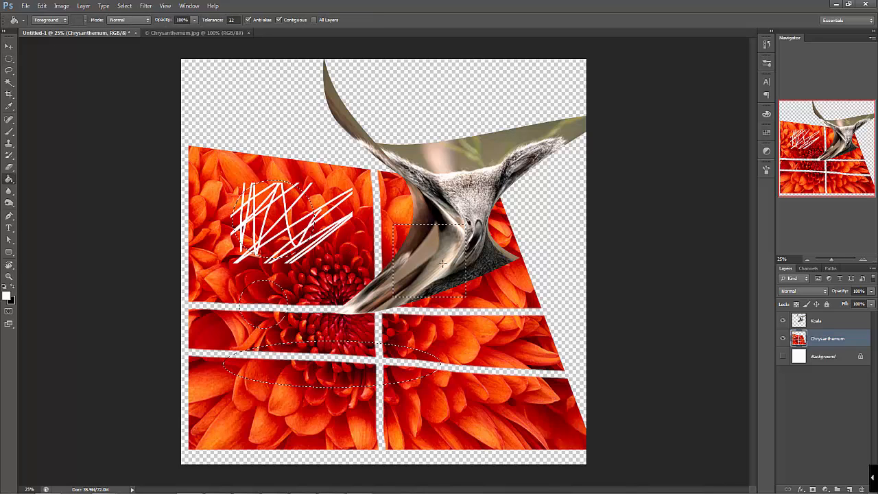
pyautogui.click(850, 490)
pyautogui.click(431, 278)
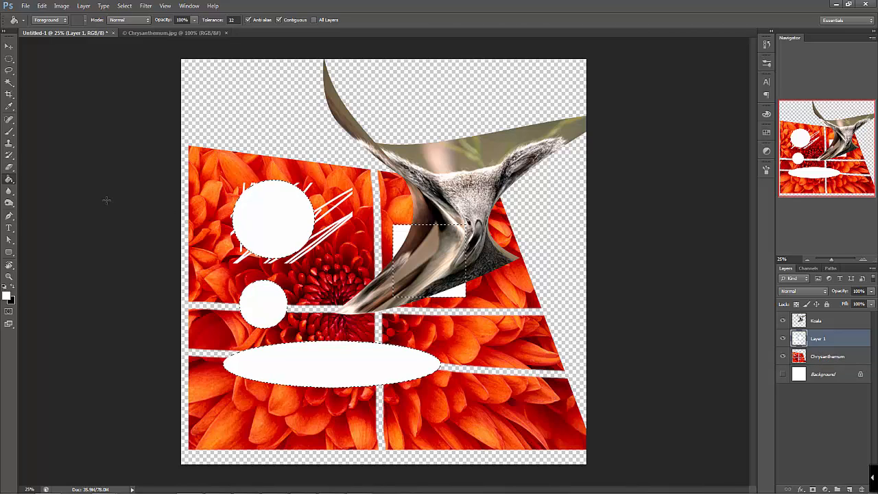
# Draw several freehand Lasso selections around the flower centre, the white circles and the right part of the Chrysanthemum image
pyautogui.click(8, 70)
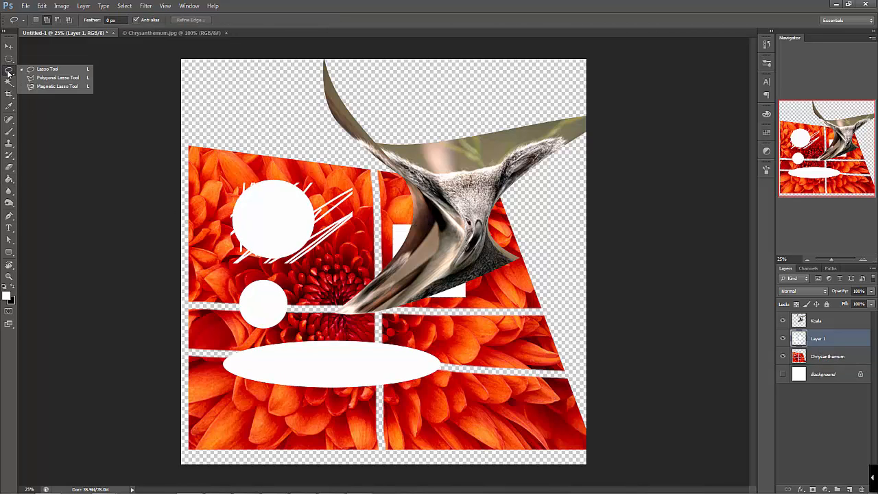
pyautogui.click(46, 69)
pyautogui.moveTo(350, 274)
pyautogui.mouseDown()
pyautogui.moveTo(275, 240)
pyautogui.moveTo(366, 271)
pyautogui.moveTo(422, 218)
pyautogui.moveTo(374, 205)
pyautogui.moveTo(357, 183)
pyautogui.mouseUp()
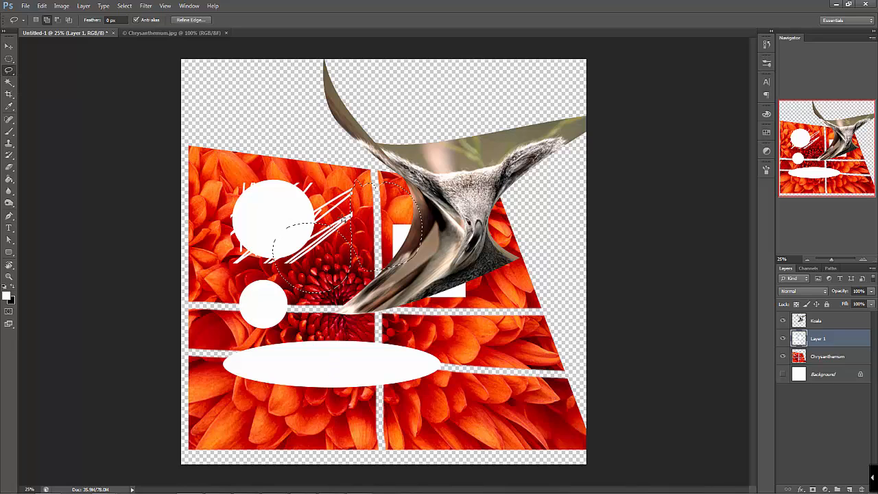
pyautogui.moveTo(253, 196)
pyautogui.mouseDown()
pyautogui.moveTo(259, 218)
pyautogui.moveTo(283, 221)
pyautogui.moveTo(308, 203)
pyautogui.moveTo(287, 194)
pyautogui.mouseUp()
pyautogui.moveTo(292, 331)
pyautogui.mouseDown()
pyautogui.moveTo(278, 335)
pyautogui.moveTo(398, 376)
pyautogui.moveTo(302, 323)
pyautogui.moveTo(311, 318)
pyautogui.mouseUp()
pyautogui.moveTo(462, 270)
pyautogui.mouseDown()
pyautogui.moveTo(481, 329)
pyautogui.moveTo(518, 369)
pyautogui.moveTo(522, 419)
pyautogui.mouseUp()
pyautogui.moveTo(501, 354)
pyautogui.mouseDown()
pyautogui.moveTo(511, 317)
pyautogui.moveTo(463, 271)
pyautogui.mouseUp()
# Draw a large Polygonal Lasso selection around the Koala's lower part, including a freehand curve over the white ellipse, and deselect it
pyautogui.moveTo(9, 71); pyautogui.dragTo(43, 79)
pyautogui.click(212, 157)
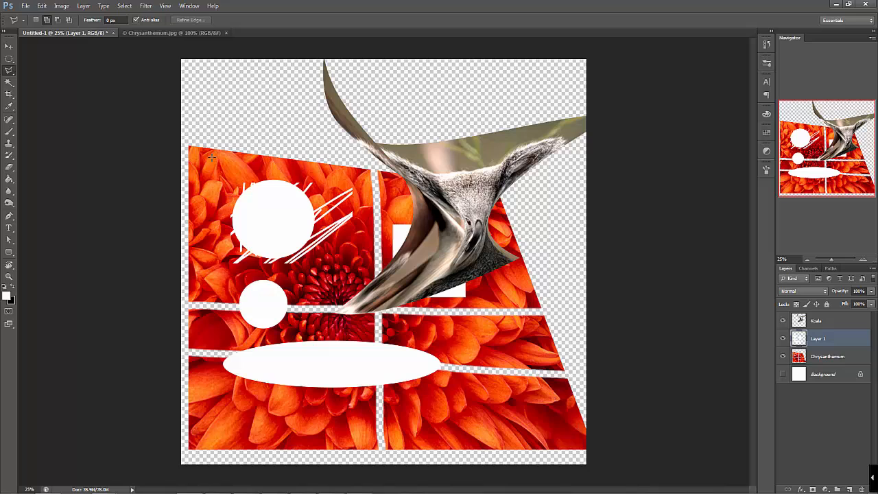
pyautogui.click(343, 242)
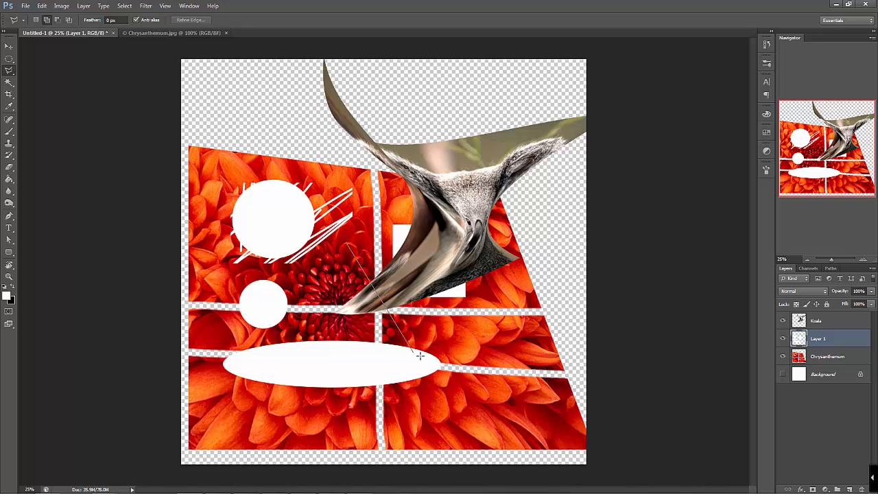
pyautogui.click(439, 200)
pyautogui.click(514, 276)
pyautogui.click(476, 352)
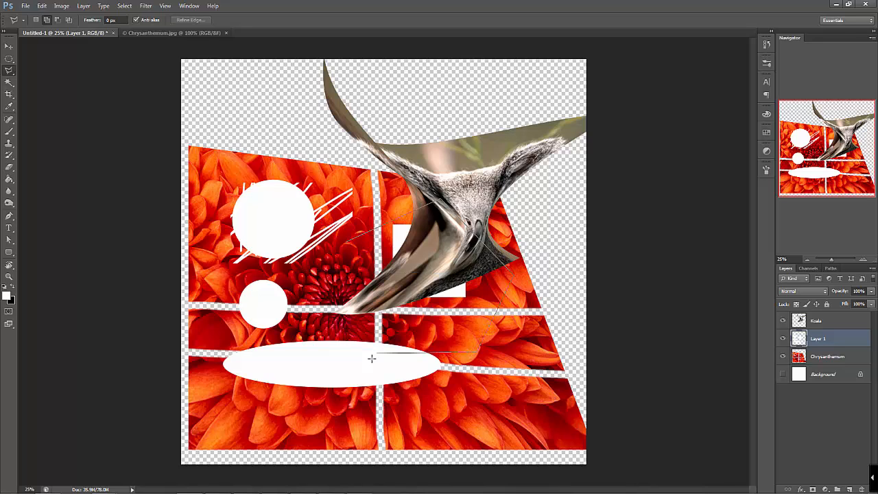
pyautogui.click(367, 376)
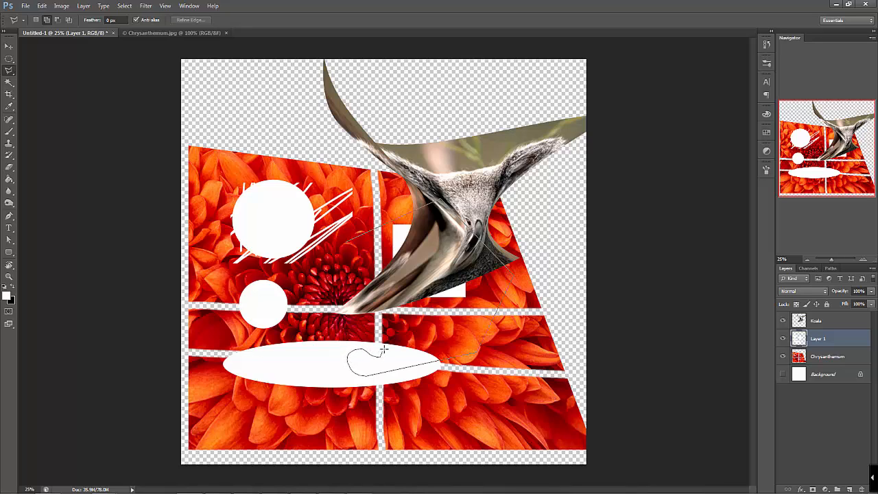
pyautogui.click(421, 326)
pyautogui.click(412, 296)
pyautogui.doubleClick(331, 271)
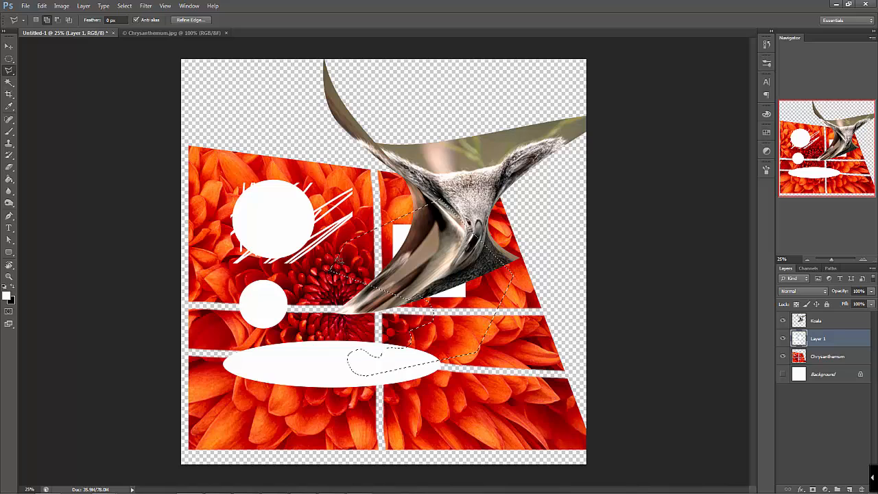
pyautogui.hotkey('ctrl', 'd')
# Draw a smaller closed Polygonal Lasso selection spanning the flower centre and the lower-left part of the Koala image
pyautogui.click(337, 233)
pyautogui.click(322, 307)
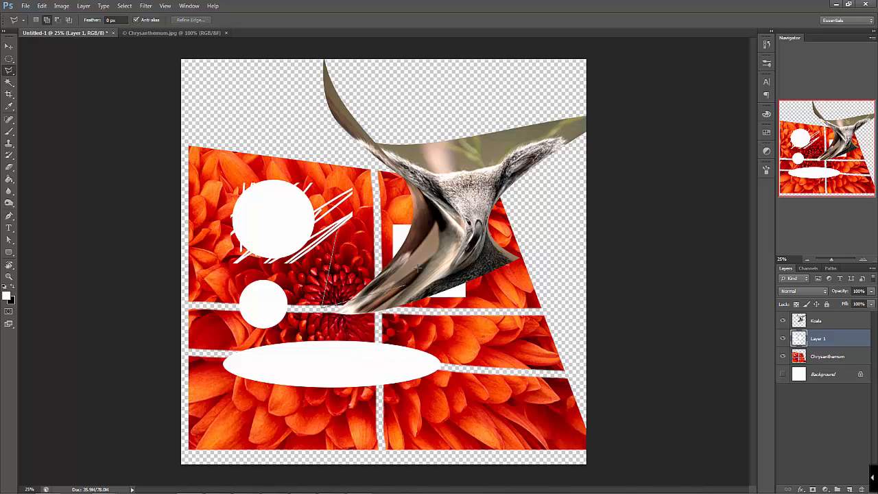
pyautogui.click(406, 283)
pyautogui.click(427, 219)
pyautogui.click(386, 199)
pyautogui.doubleClick(341, 237)
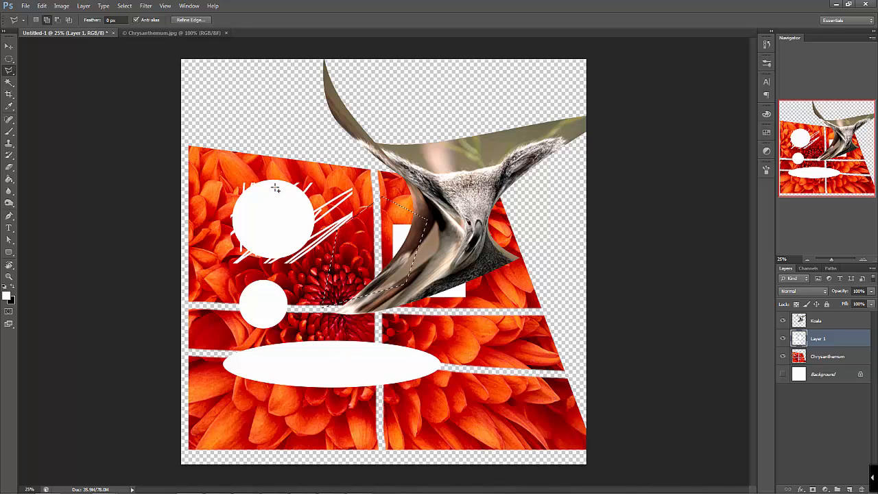
# Activate the Magnetic Lasso tool and open the Penguins image from the Sample Pictures folder as a separate document
pyautogui.rightClick(9, 70)
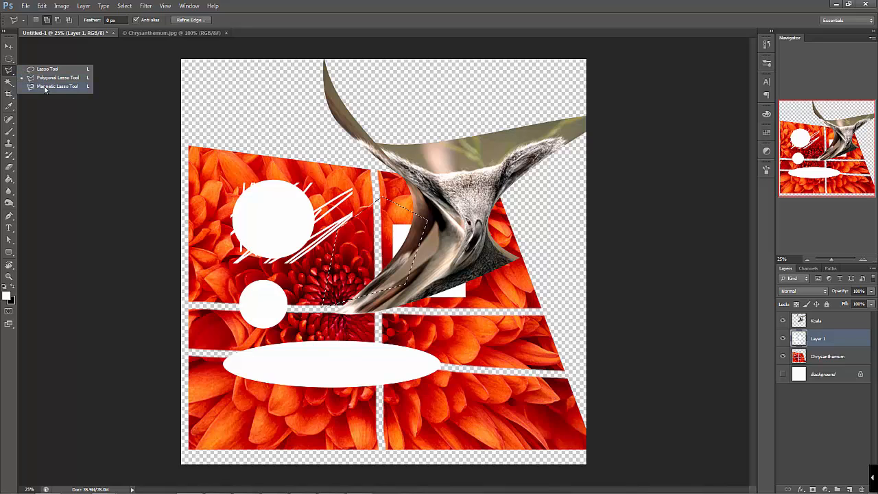
pyautogui.click(55, 86)
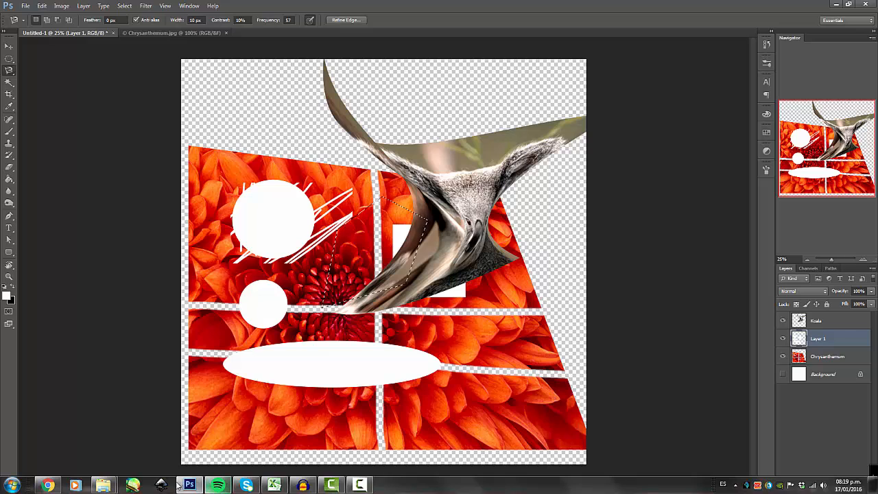
pyautogui.click(103, 485)
pyautogui.click(88, 447)
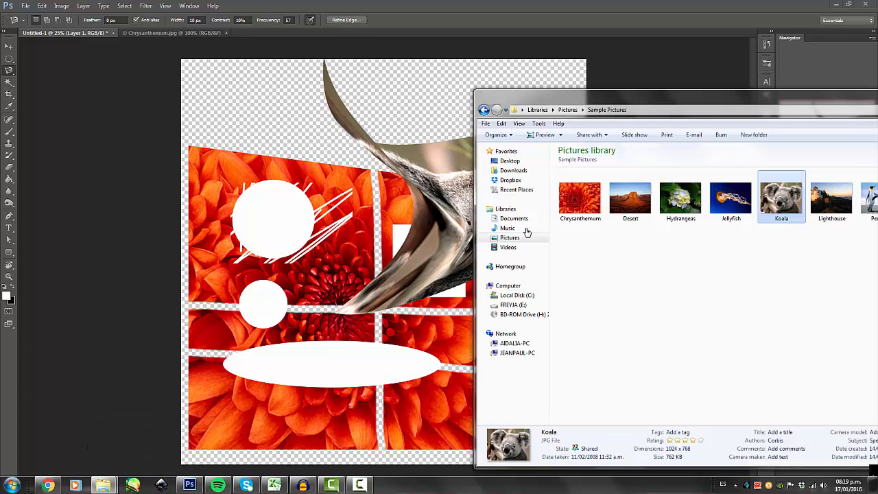
pyautogui.moveTo(863, 205); pyautogui.dragTo(642, 29)
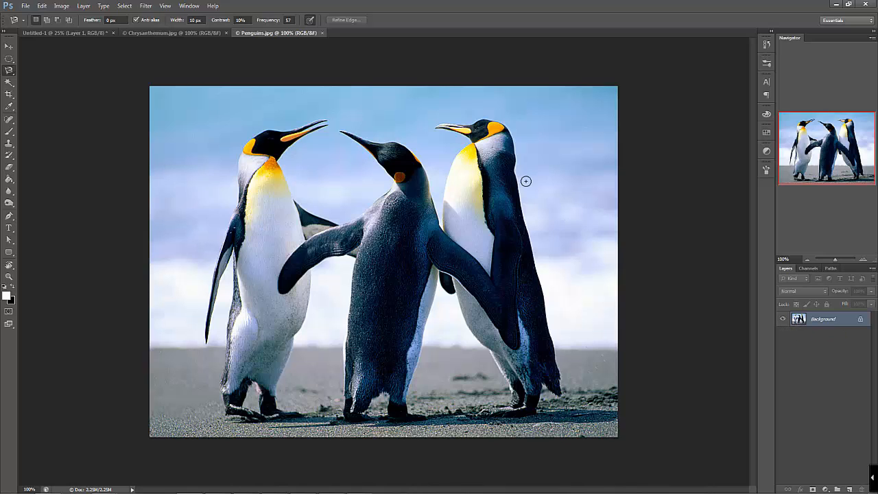
# Try erasing the sky beside the right penguin's head on the locked Background layer, and undo the stroke
pyautogui.press('e')
pyautogui.moveTo(556, 115)
pyautogui.mouseDown()
pyautogui.moveTo(575, 153)
pyautogui.moveTo(607, 169)
pyautogui.moveTo(633, 226)
pyautogui.moveTo(623, 100)
pyautogui.mouseUp()
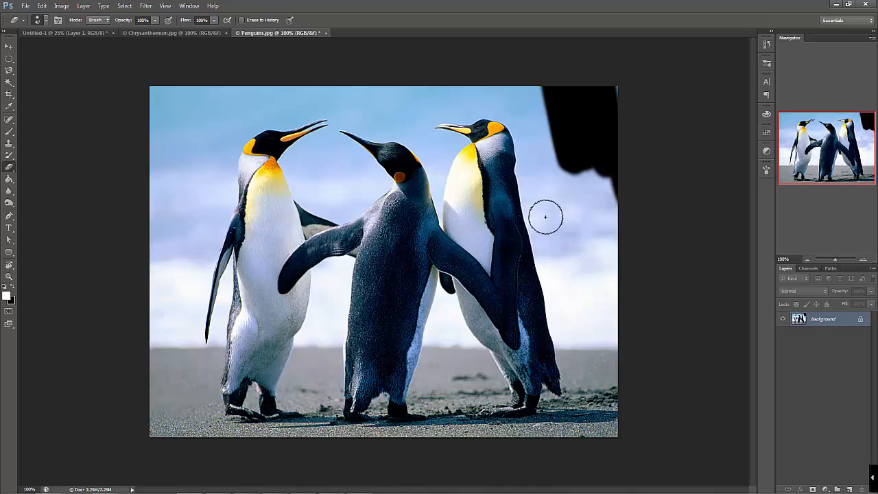
pyautogui.hotkey('ctrl', 'z')
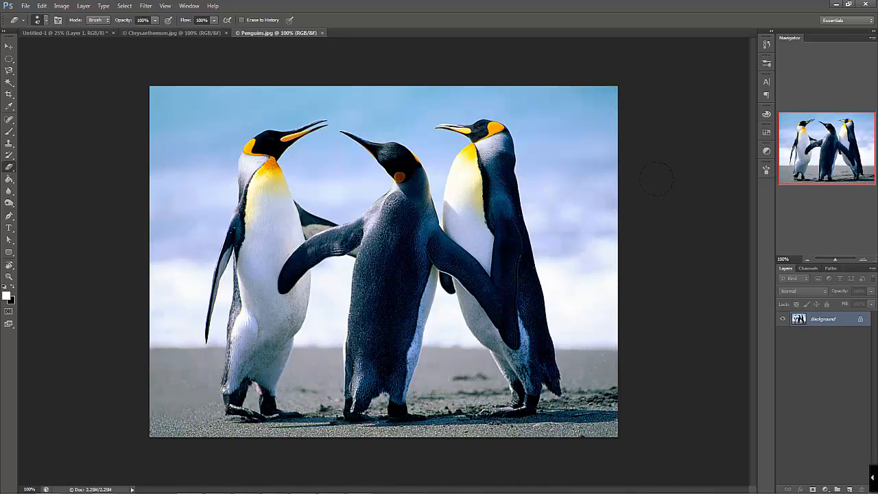
# Convert the locked Background into Layer 0 and erase the upper-right corner of the sky to transparency
pyautogui.doubleClick(861, 323)
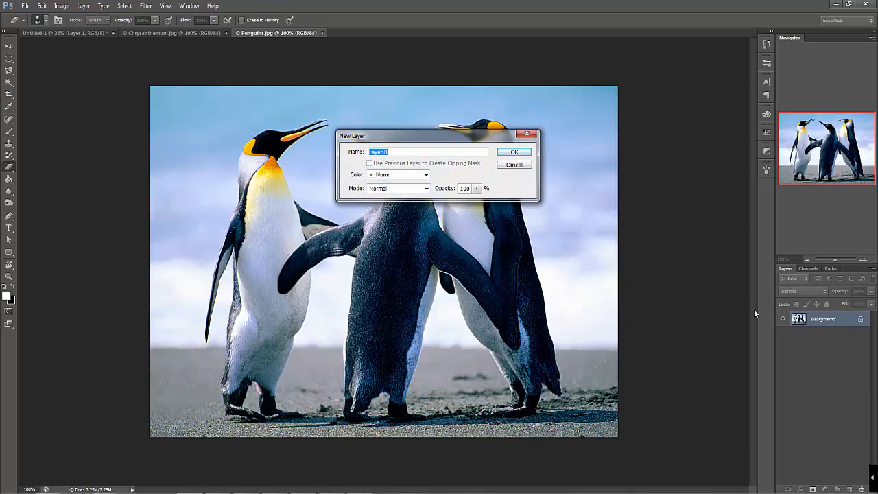
pyautogui.click(515, 151)
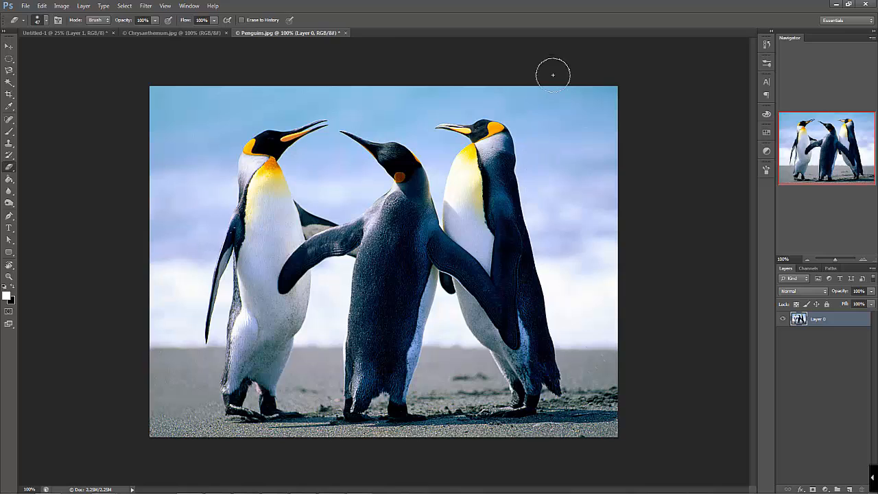
pyautogui.moveTo(554, 73)
pyautogui.mouseDown()
pyautogui.moveTo(621, 274)
pyautogui.moveTo(558, 59)
pyautogui.moveTo(620, 190)
pyautogui.moveTo(625, 184)
pyautogui.moveTo(593, 50)
pyautogui.moveTo(626, 149)
pyautogui.moveTo(587, 83)
pyautogui.moveTo(585, 97)
pyautogui.moveTo(617, 125)
pyautogui.moveTo(603, 148)
pyautogui.mouseUp()
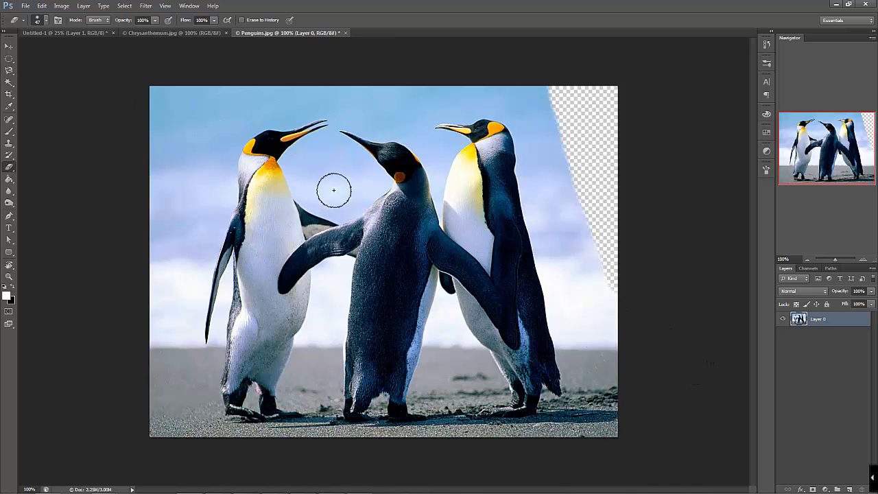
# Trace the outlines of the three penguins with the Magnetic Lasso and close the path into a selection
pyautogui.click(10, 70)
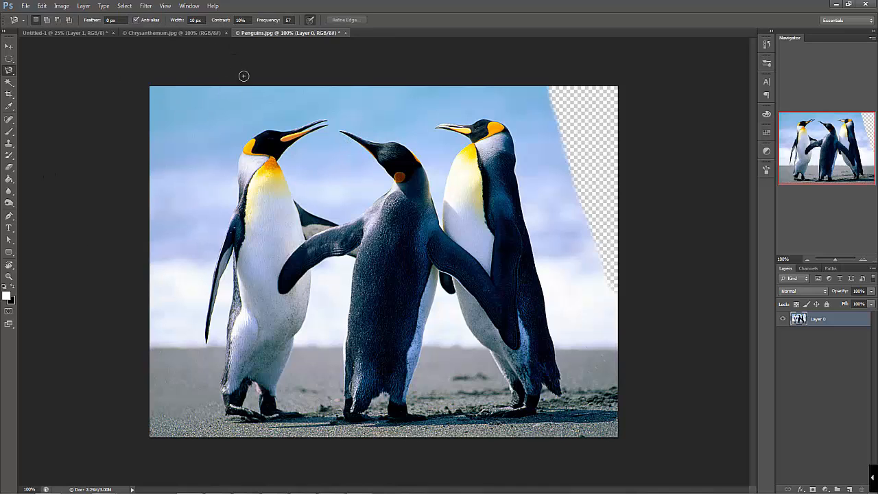
pyautogui.click(341, 129)
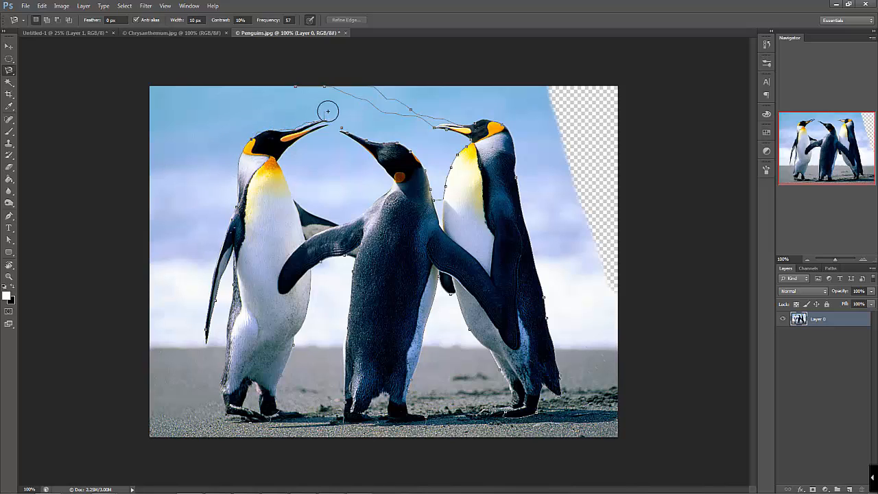
pyautogui.click(347, 141)
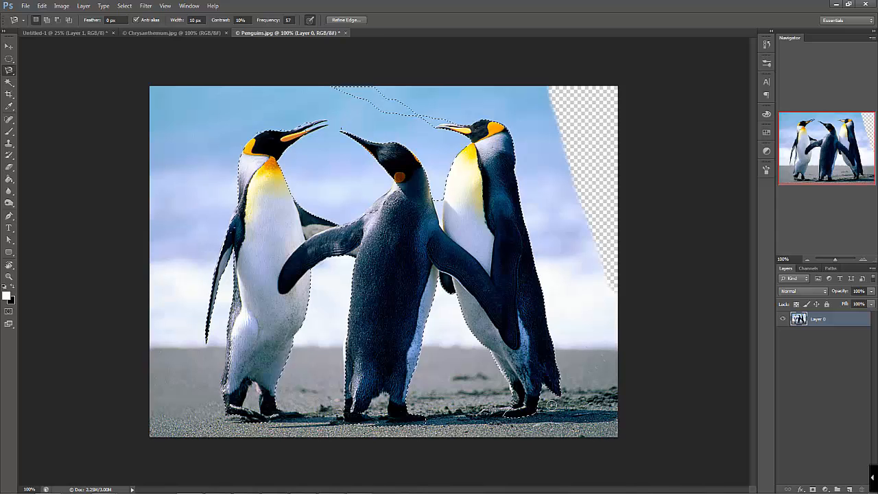
# Try deleting the selected penguins and deselecting, and undo back to the active penguin selection
pyautogui.press('Delete')
pyautogui.hotkey('ctrl', 'd')
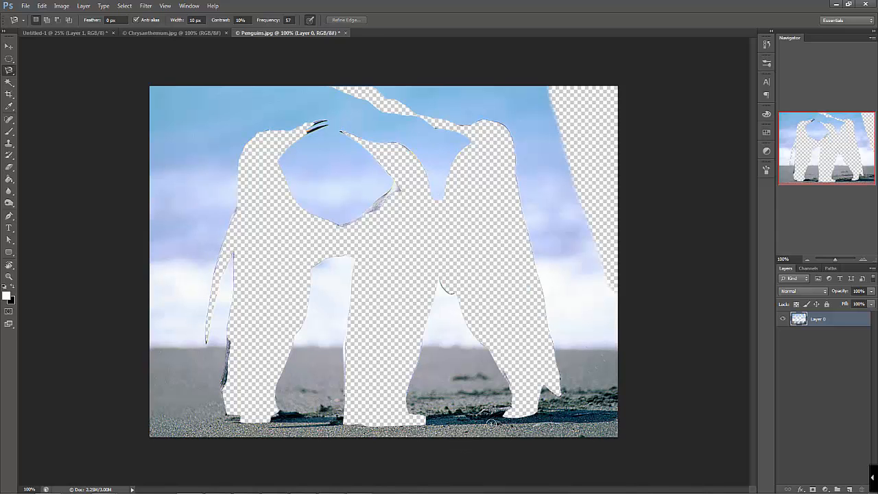
pyautogui.hotkey('ctrl', 'alt', 'z')
pyautogui.hotkey('ctrl', 'alt', 'z')
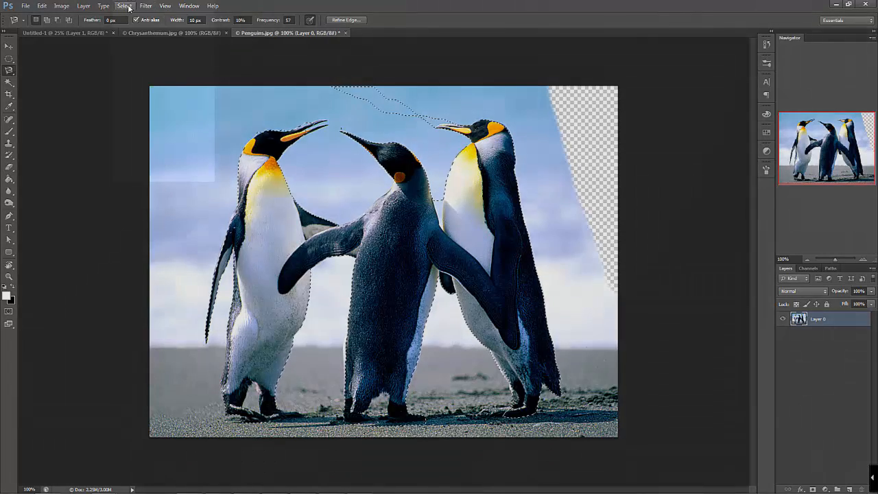
# Invert the penguin selection, delete the surrounding background and deselect
pyautogui.click(127, 7)
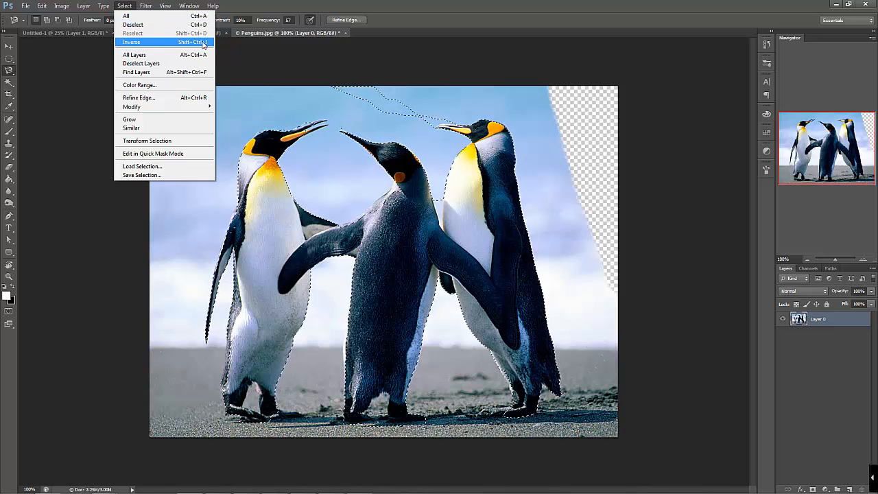
pyautogui.click(203, 42)
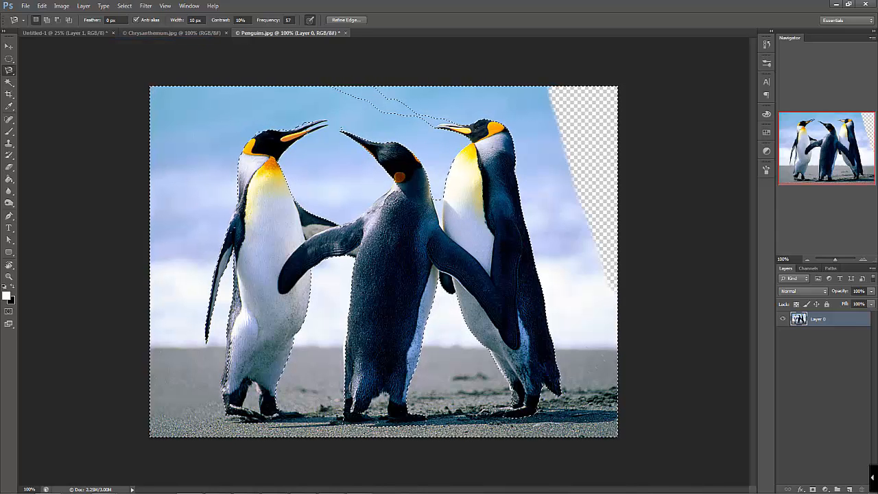
pyautogui.press('Delete')
pyautogui.hotkey('ctrl', 'd')
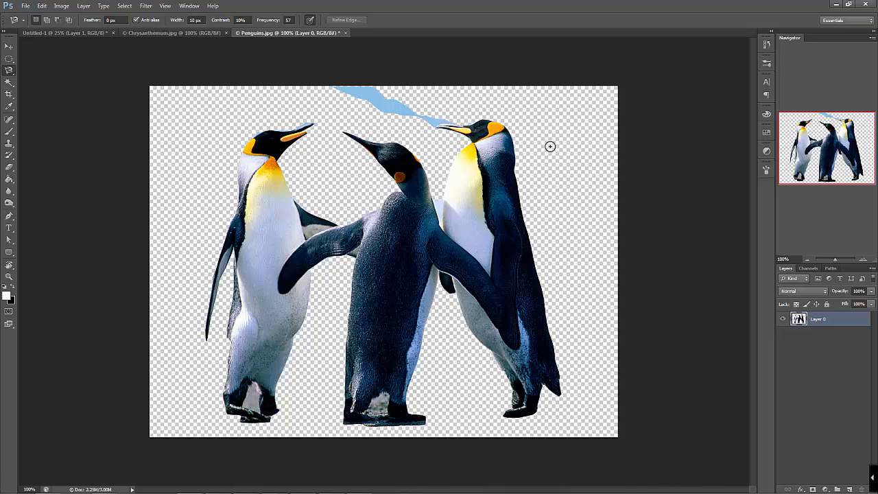
# Examine the cut-out edges around the left penguin's head and the feet of the three penguins
pyautogui.press('z')
pyautogui.moveTo(257, 108); pyautogui.dragTo(402, 247)
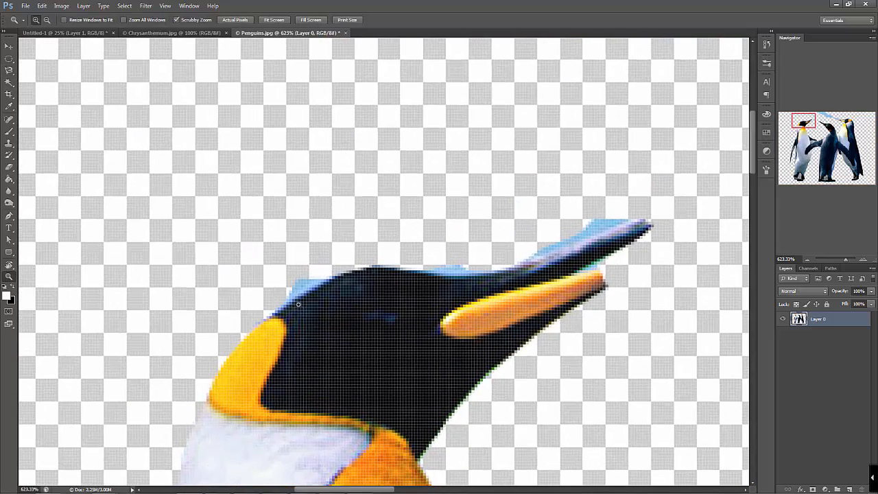
pyautogui.click(807, 261)
pyautogui.click(808, 261)
pyautogui.click(808, 260)
pyautogui.click(807, 260)
pyautogui.click(808, 260)
pyautogui.click(808, 260)
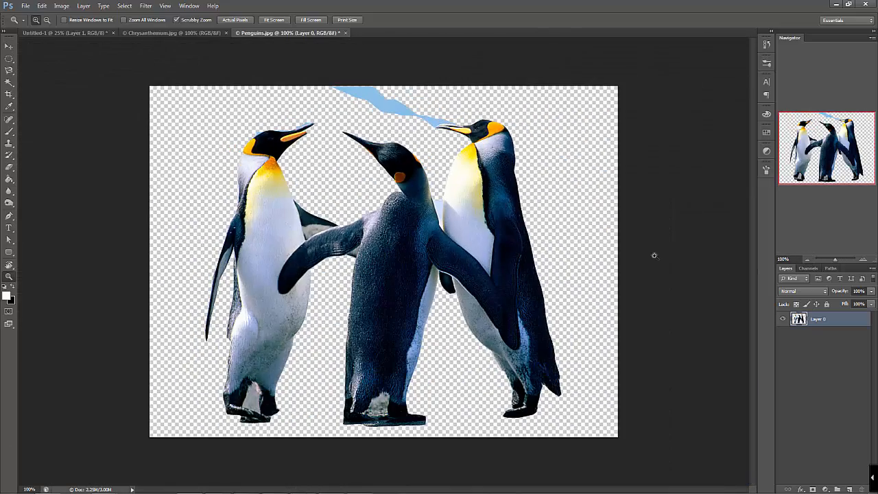
pyautogui.moveTo(295, 126); pyautogui.dragTo(310, 124)
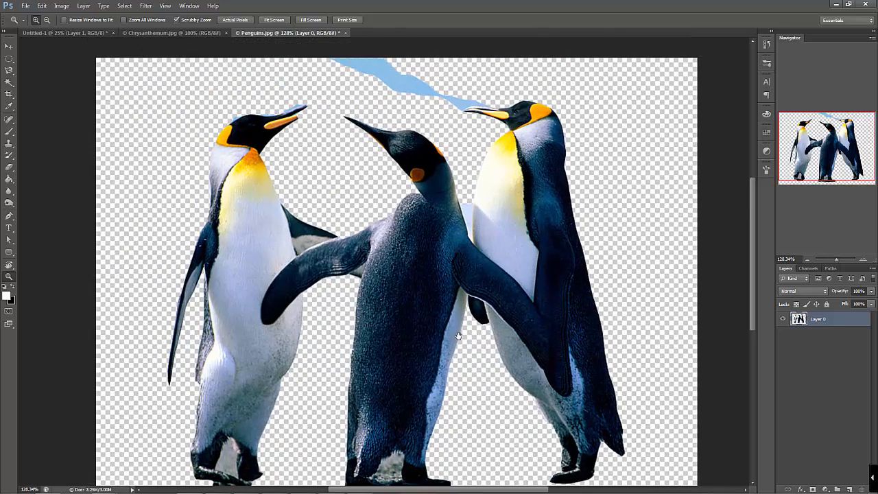
pyautogui.moveTo(459, 336); pyautogui.dragTo(441, 237)
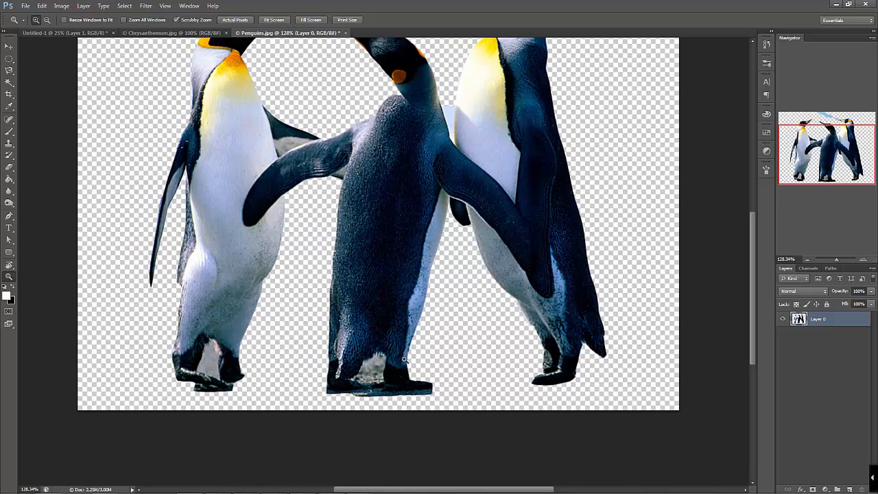
pyautogui.moveTo(284, 96); pyautogui.dragTo(300, 192)
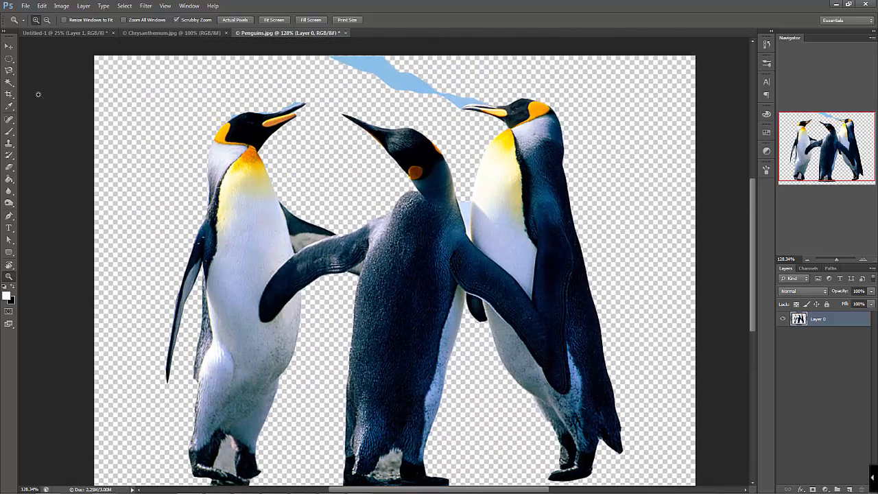
# Activate the Magic Wand, revert Penguins.jpg to its opened snapshot in the history, and convert the Background into Layer 0
pyautogui.click(9, 69)
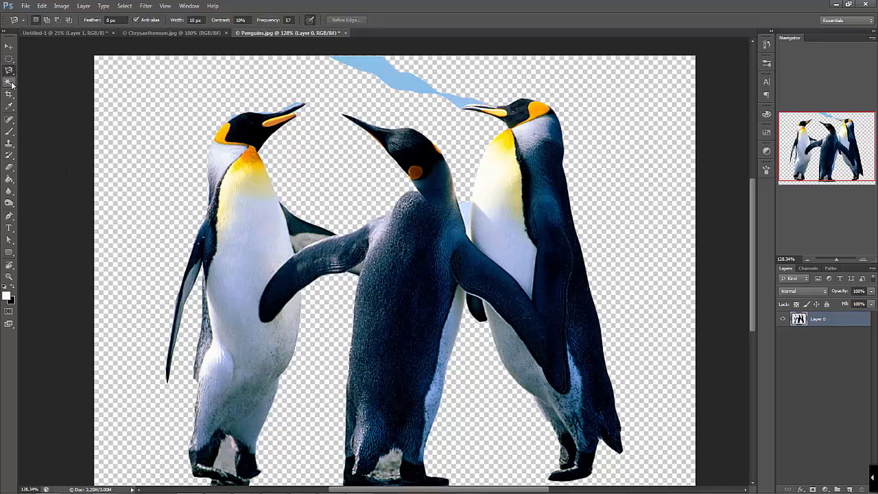
pyautogui.click(9, 81)
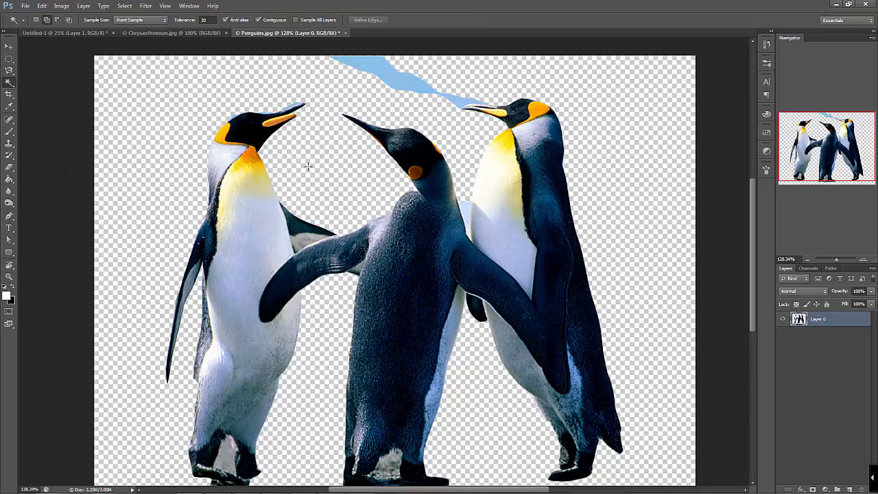
pyautogui.click(766, 45)
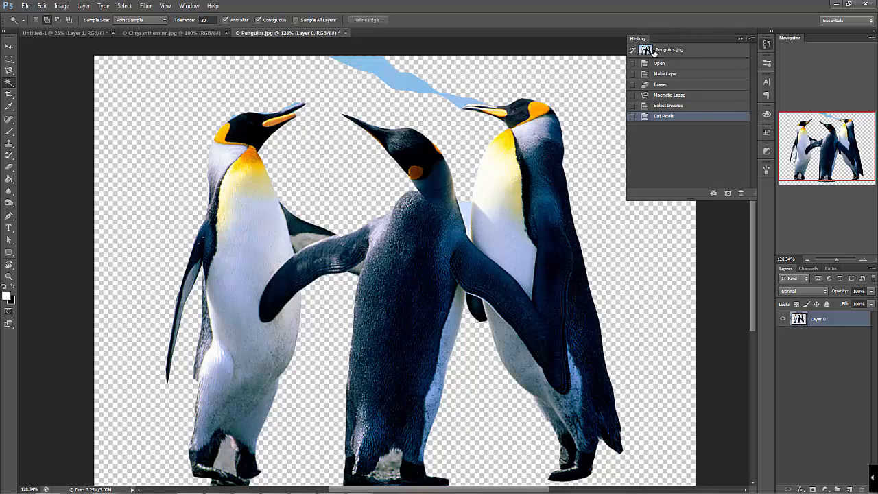
pyautogui.click(653, 52)
pyautogui.click(738, 38)
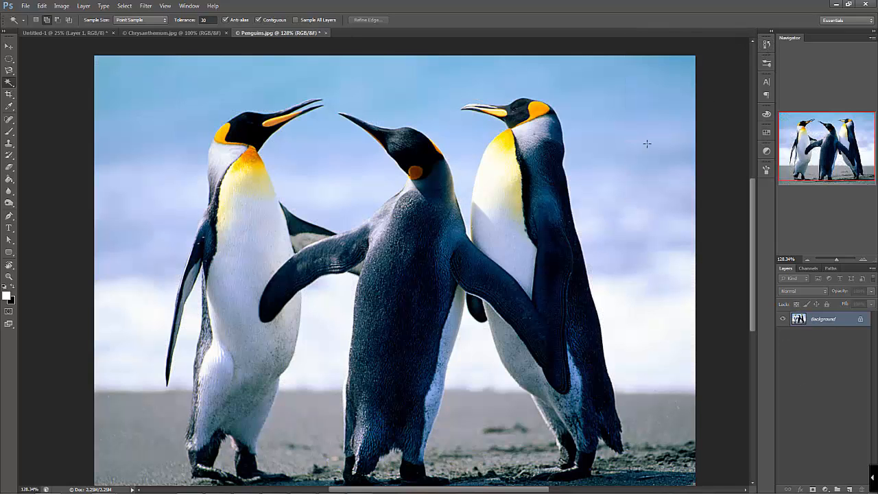
pyautogui.doubleClick(861, 320)
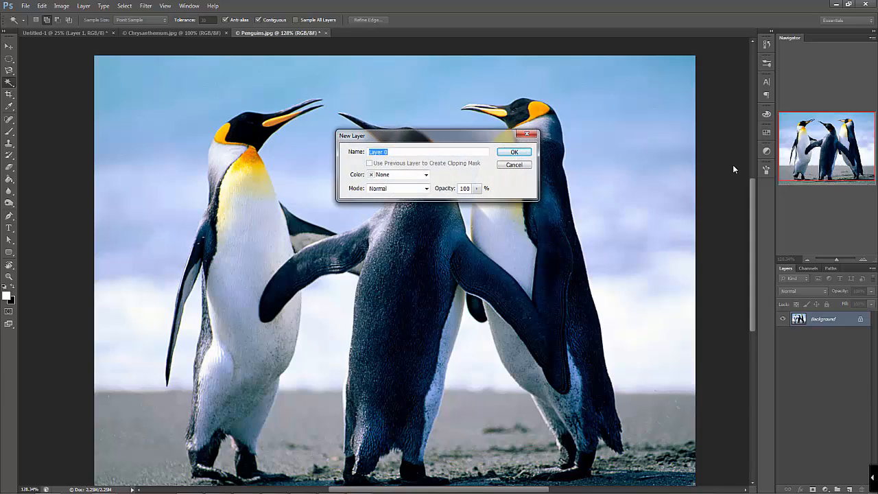
pyautogui.press('Return')
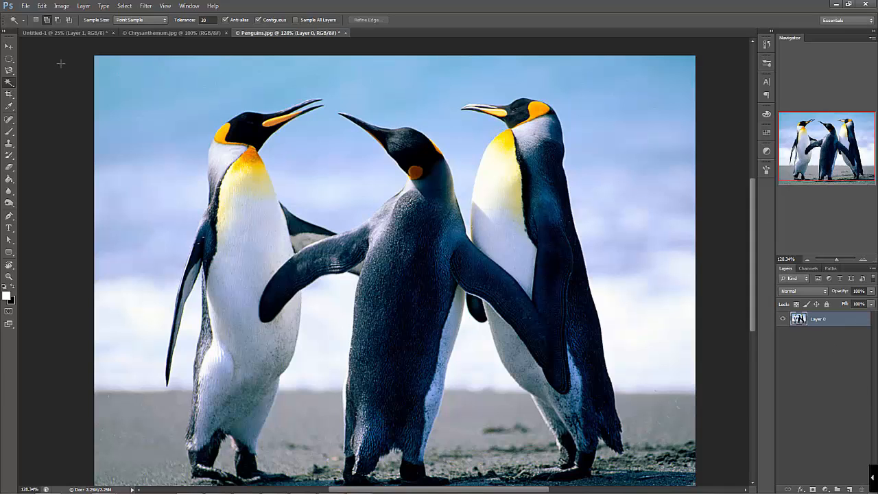
# Set the Magic Wand tolerance to 5 and select a patch of sky just above the left penguin's head
pyautogui.click(14, 21)
pyautogui.click(16, 20)
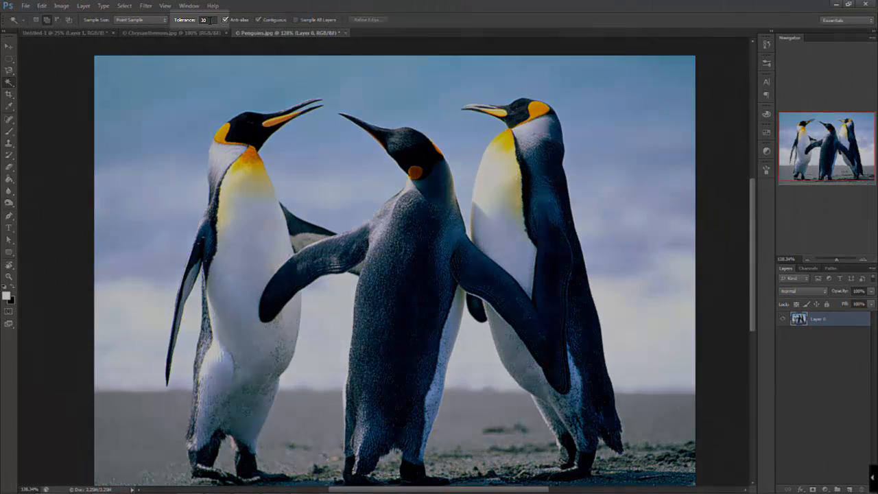
pyautogui.click(209, 21)
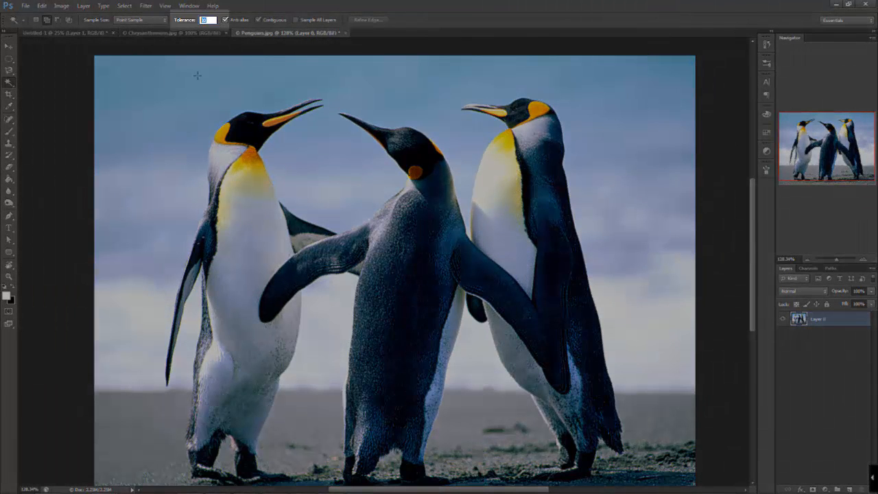
pyautogui.write('5')
pyautogui.press('Return')
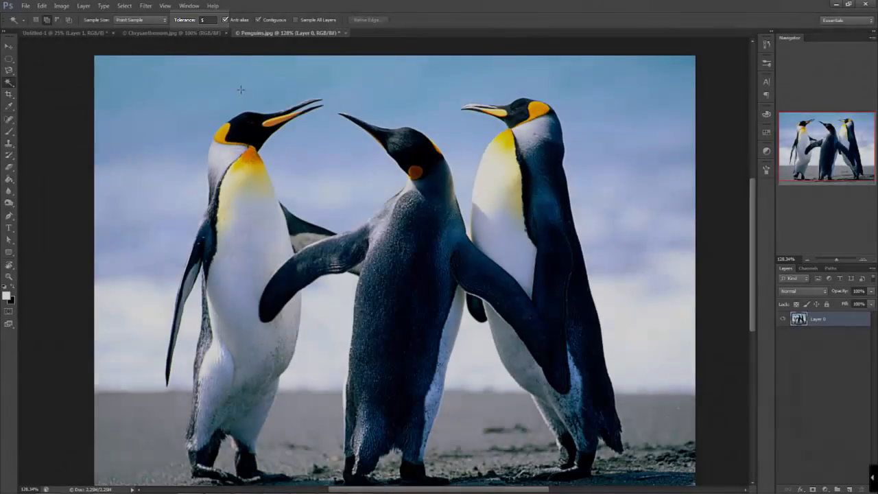
pyautogui.click(234, 91)
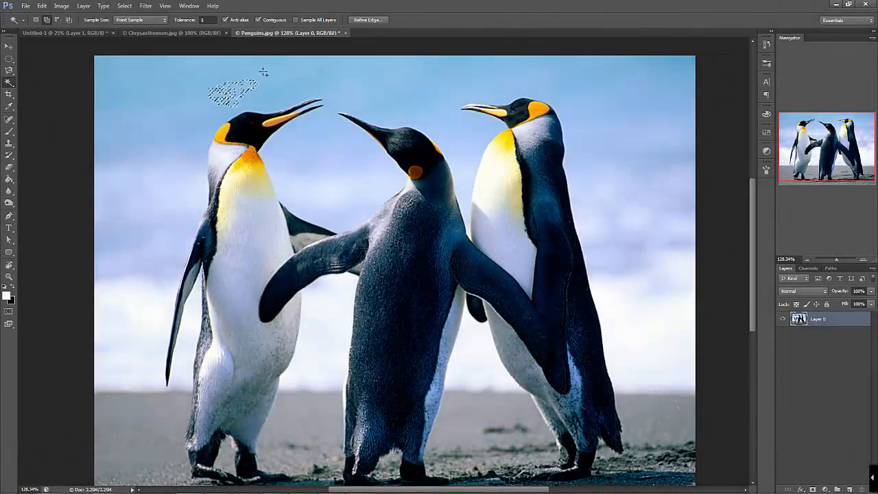
# Inspect the sky selection's boundary at pixel level, and deselect it
pyautogui.scroll(6, 236, 85)
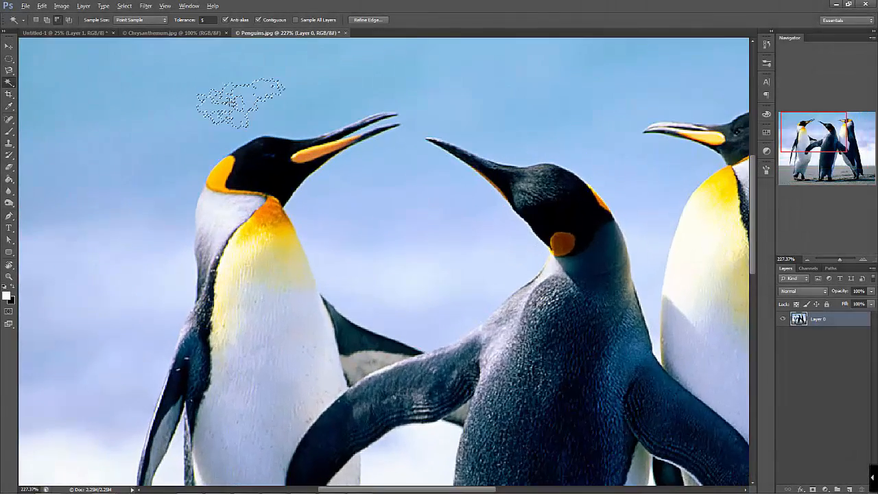
pyautogui.scroll(4, 230, 103)
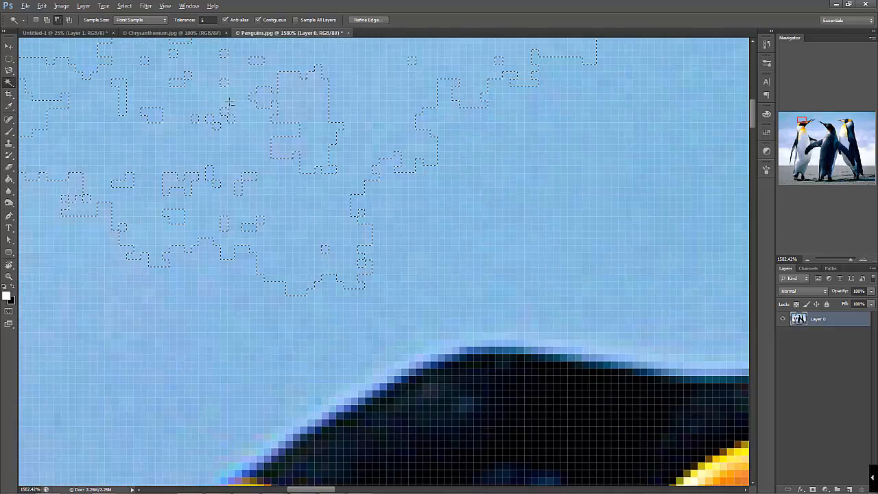
pyautogui.scroll(3, 334, 145)
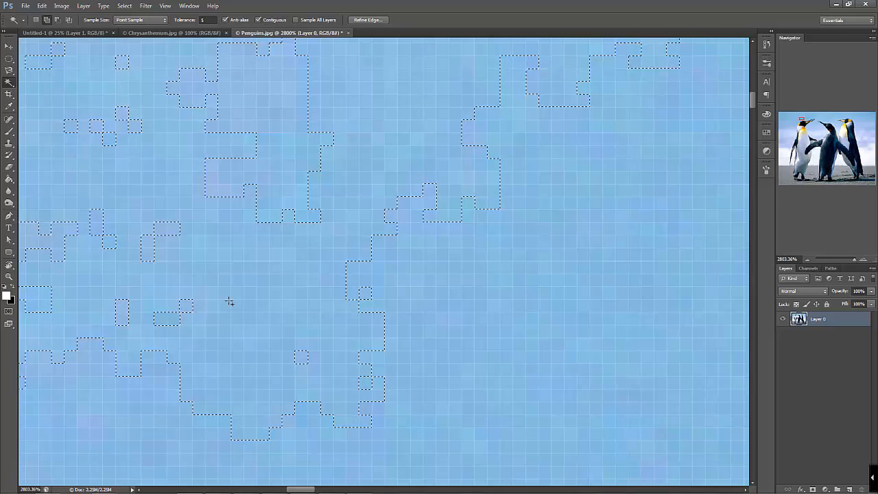
pyautogui.scroll(-10, 234, 284)
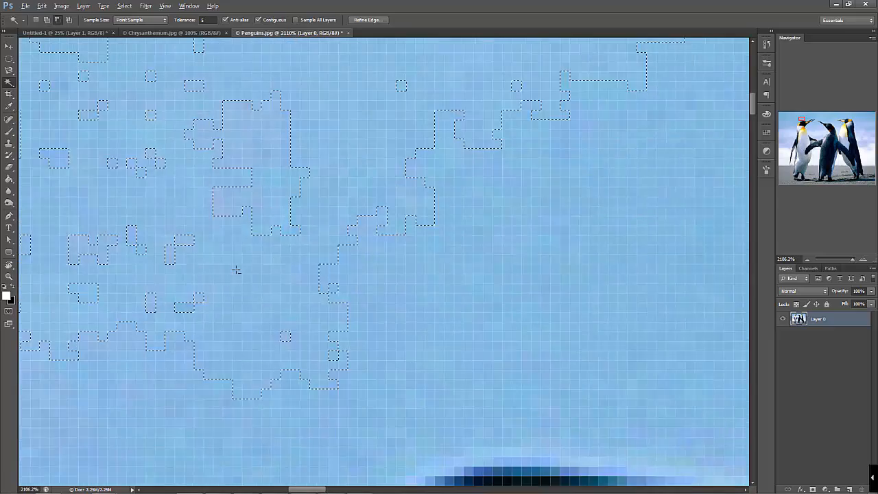
pyautogui.scroll(-2, 235, 271)
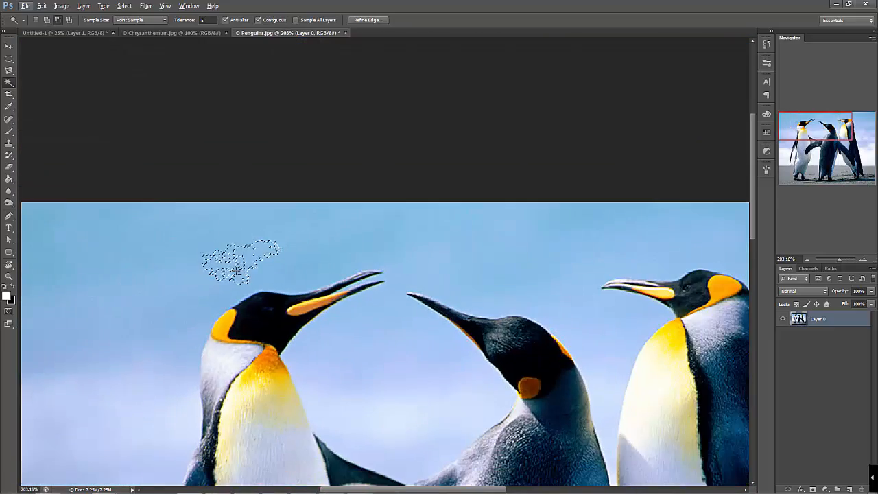
pyautogui.hotkey('ctrl', 'd')
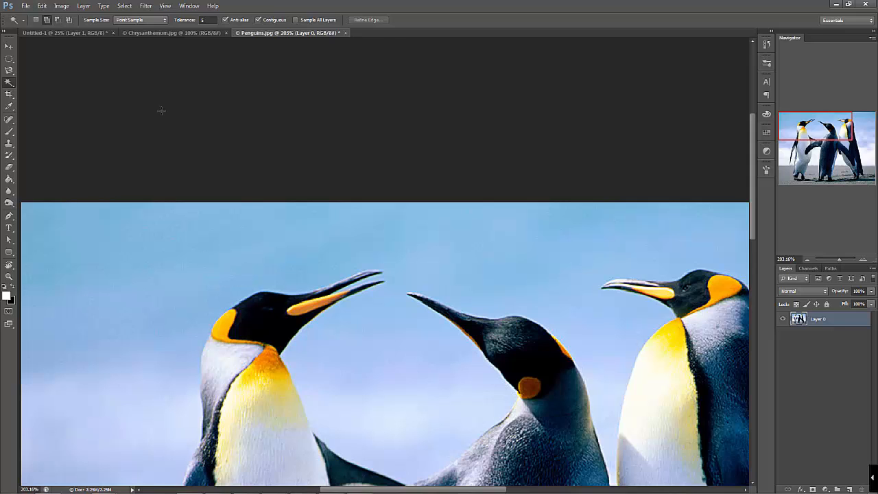
# Set the Magic Wand tolerance to 30, select the blue sky above the penguins, and deselect it
pyautogui.click(179, 20)
pyautogui.click(285, 263)
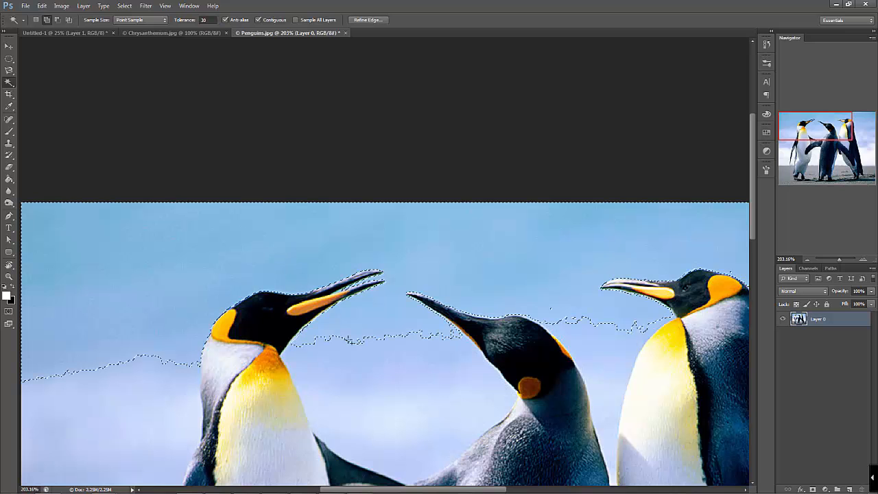
pyautogui.scroll(-2, 374, 305)
pyautogui.scroll(-1, 374, 305)
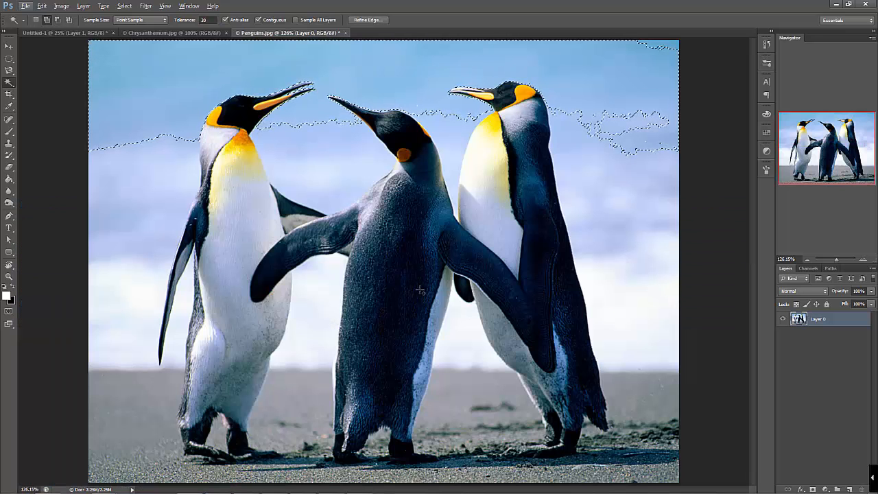
pyautogui.hotkey('ctrl', 'd')
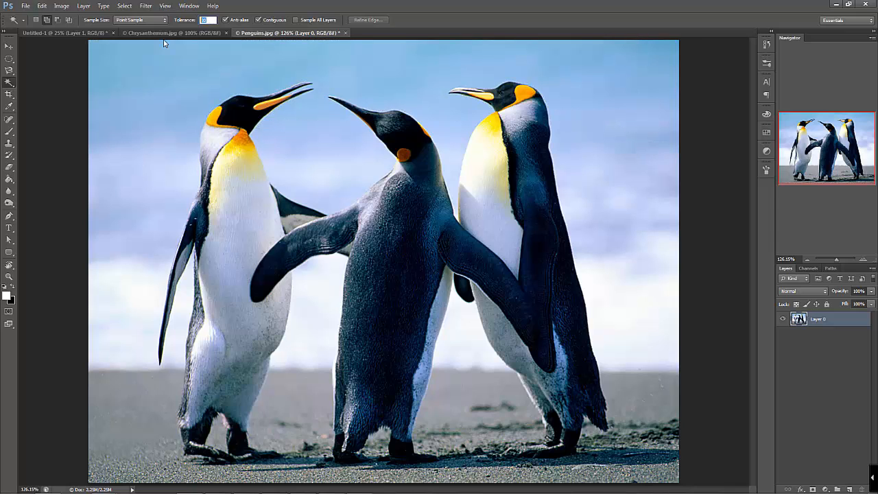
# Select the sky using a Magic Wand tolerance of 70, set the tolerance back to 30, and deselect
pyautogui.click(434, 73)
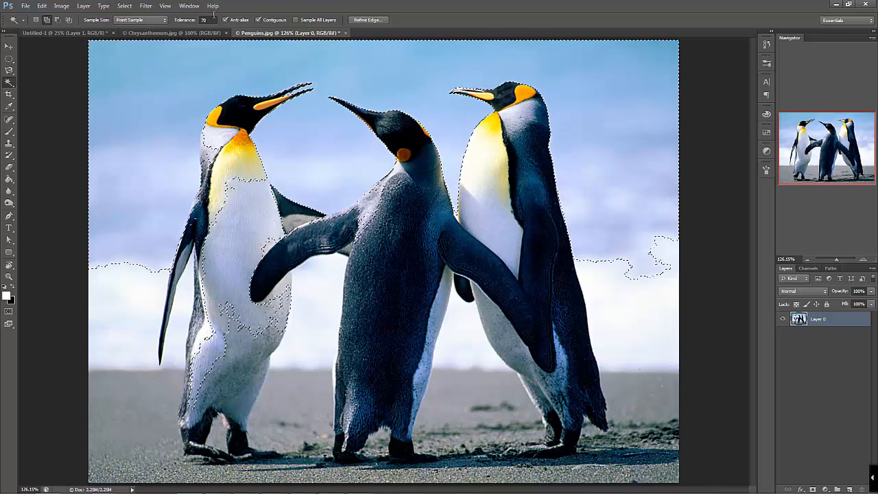
pyautogui.moveTo(209, 20); pyautogui.dragTo(191, 22)
pyautogui.write('30')
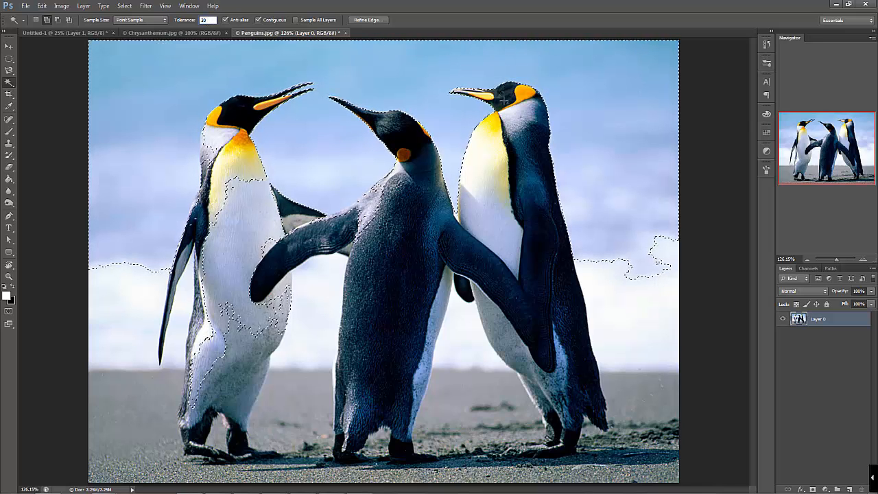
pyautogui.hotkey('ctrl', 'd')
# Select the blue sky between the penguins' heads with the Magic Wand, delete it, and deselect
pyautogui.click(427, 83)
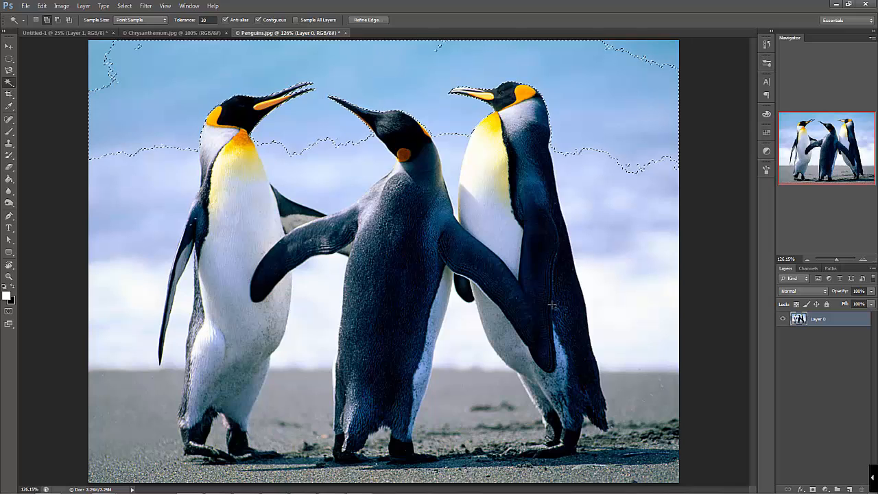
pyautogui.press('Delete')
pyautogui.hotkey('ctrl', 'd')
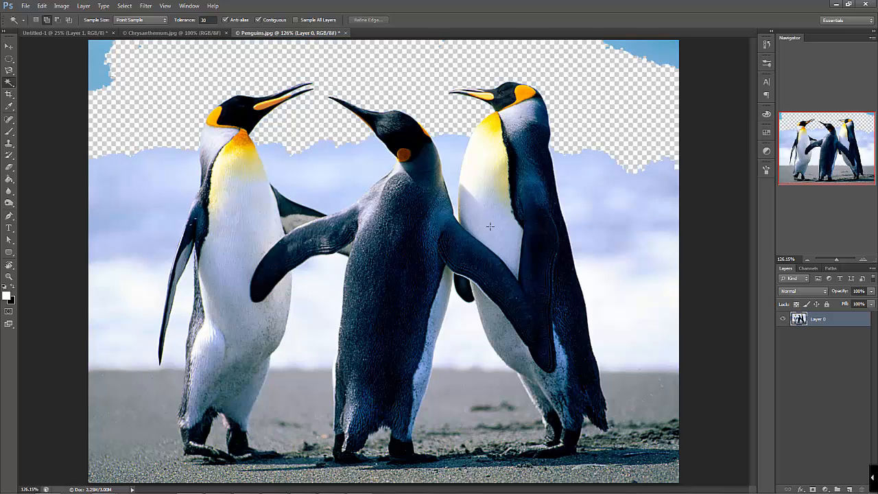
# Delete the sky between the middle and right penguins, and try selecting the sky between the left and middle ones
pyautogui.click(452, 148)
pyautogui.press('Delete')
pyautogui.hotkey('ctrl', 'd')
pyautogui.click(339, 168)
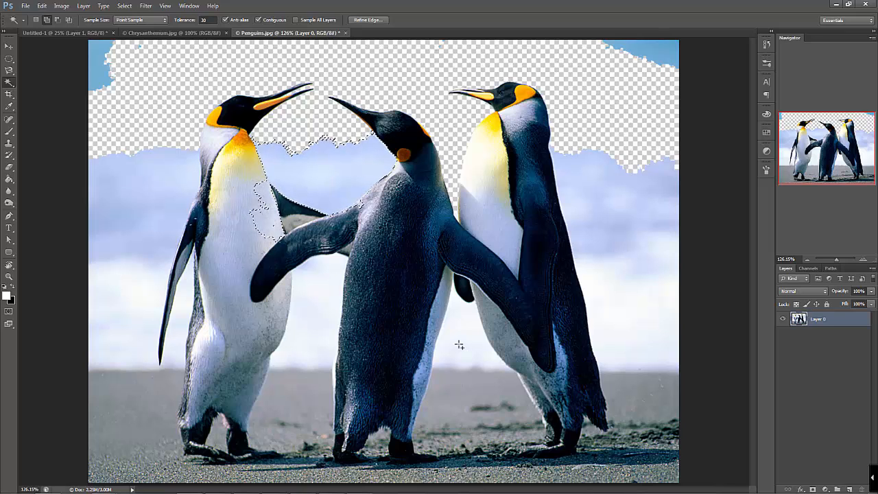
pyautogui.hotkey('ctrl', 'd')
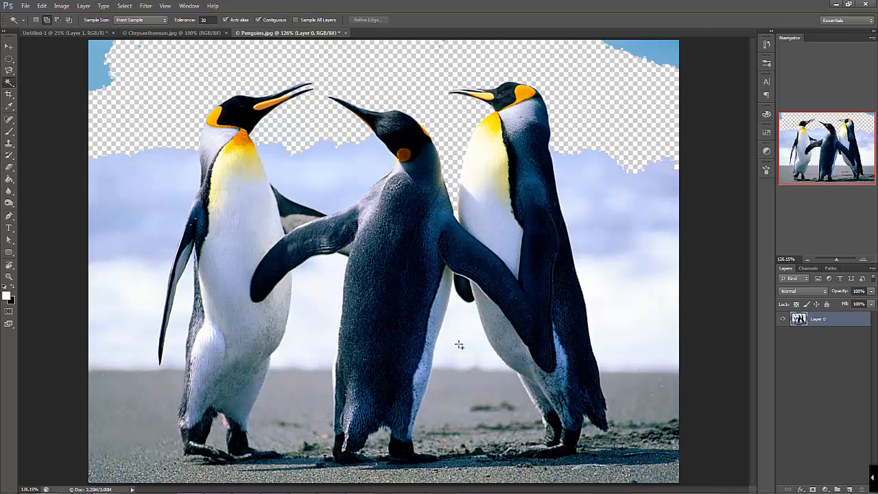
# Undo the sky deletions back to the first blue sky selection
pyautogui.hotkey('ctrl', 'alt', 'z')
pyautogui.hotkey('ctrl', 'alt', 'z')
pyautogui.hotkey('ctrl', 'alt', 'z')
pyautogui.hotkey('ctrl', 'alt', 'z')
pyautogui.hotkey('ctrl', 'alt', 'z')
pyautogui.hotkey('ctrl', 'alt', 'z')
pyautogui.hotkey('ctrl', 'alt', 'z')
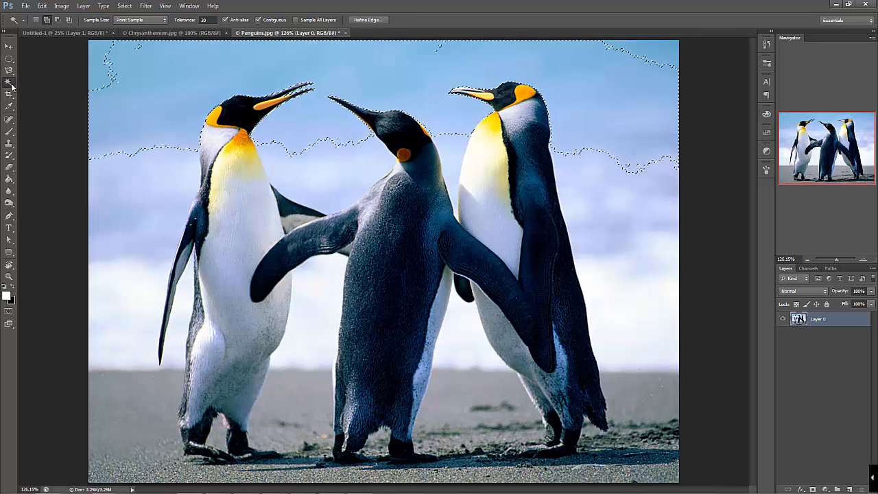
# Activate the Quick Selection tool and deselect the sky
pyautogui.rightClick(9, 83)
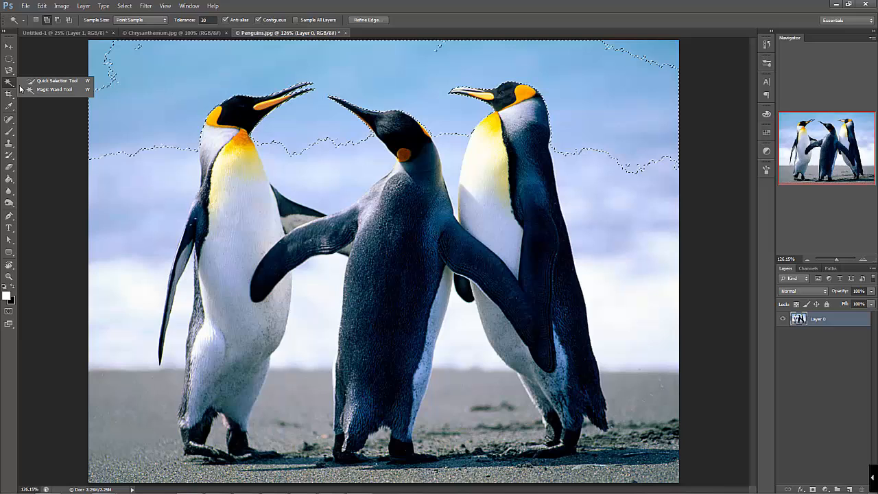
pyautogui.click(68, 82)
pyautogui.hotkey('ctrl', 'd')
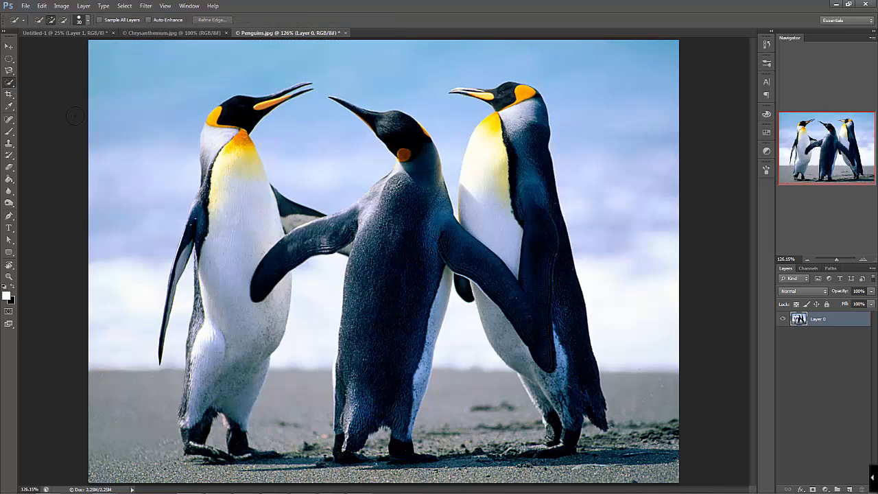
pyautogui.rightClick(8, 85)
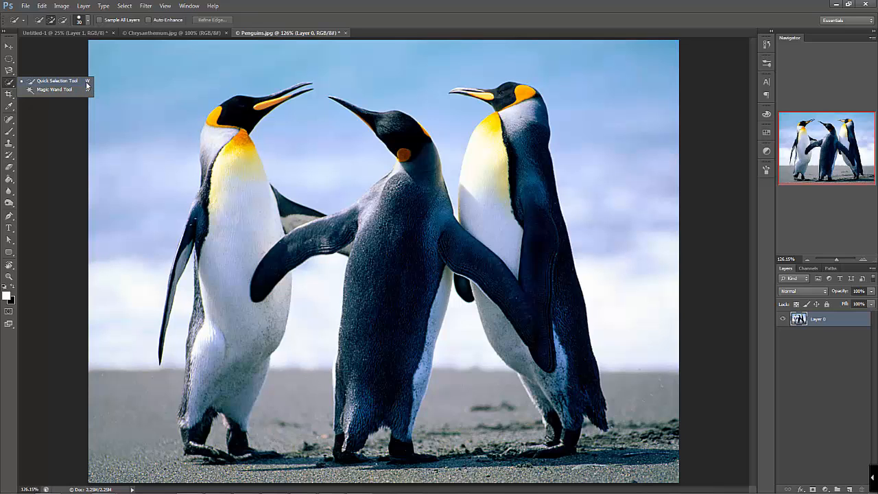
pyautogui.click(67, 82)
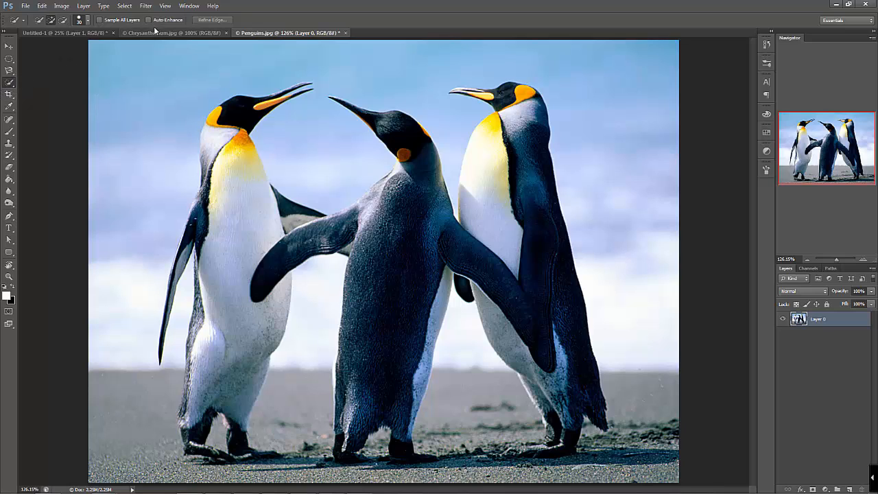
# Set the Quick Selection brush size to 60 px, brush a selection across the sky around the penguins, and deselect it
pyautogui.click(88, 21)
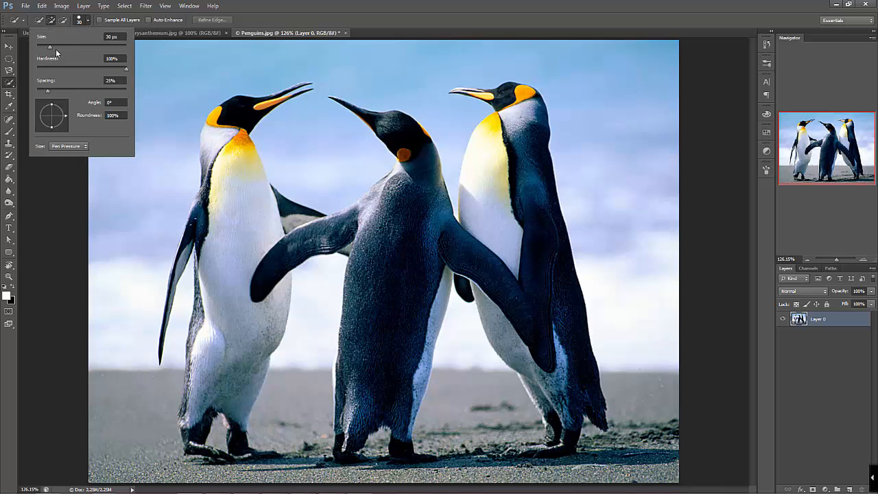
pyautogui.moveTo(50, 47); pyautogui.dragTo(65, 47)
pyautogui.click(178, 58)
pyautogui.moveTo(178, 57)
pyautogui.mouseDown()
pyautogui.moveTo(162, 192)
pyautogui.moveTo(231, 293)
pyautogui.moveTo(430, 349)
pyautogui.moveTo(535, 260)
pyautogui.mouseUp()
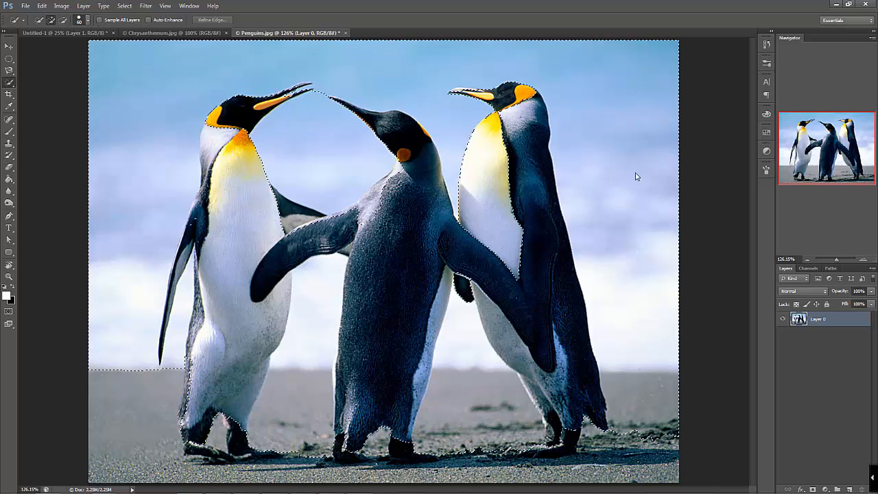
pyautogui.click(165, 61)
pyautogui.hotkey('ctrl', 'd')
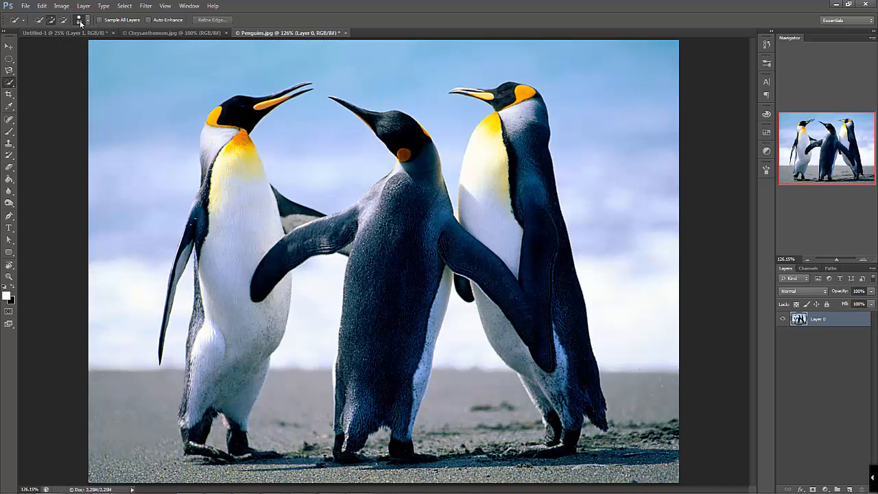
# Set the Quick Selection brush size to 13 px and select the sky from the left edge to the right penguin's beak
pyautogui.click(87, 20)
pyautogui.moveTo(51, 47); pyautogui.dragTo(43, 48)
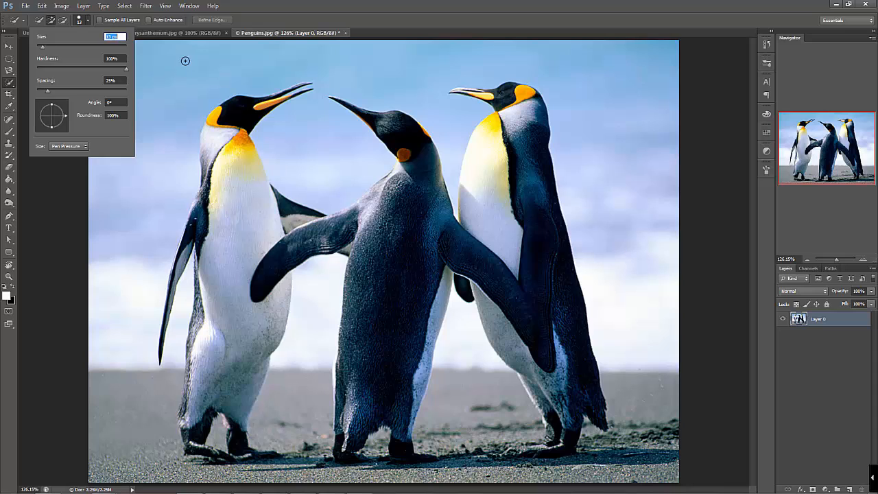
pyautogui.moveTo(184, 61); pyautogui.dragTo(173, 171)
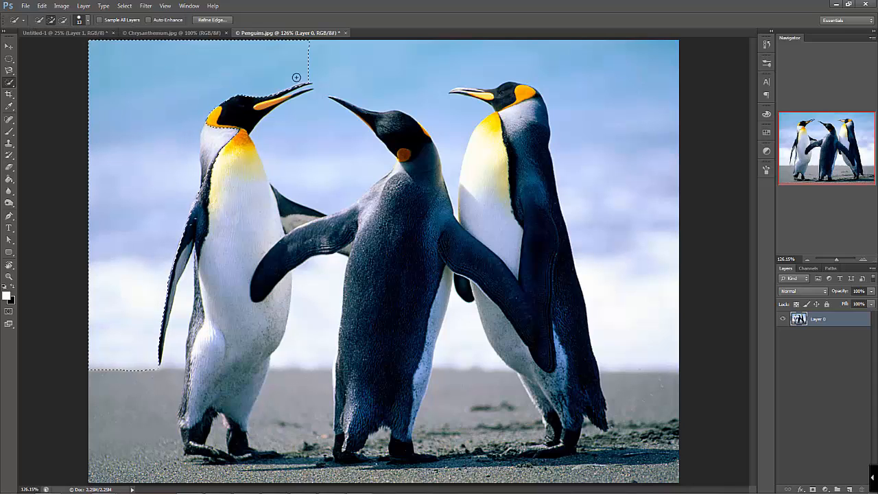
pyautogui.moveTo(265, 131); pyautogui.dragTo(276, 142)
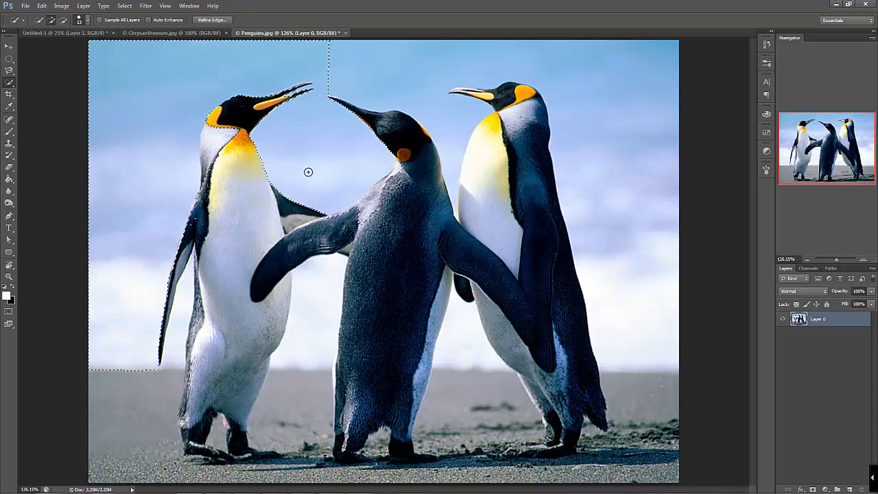
pyautogui.moveTo(370, 83)
pyautogui.mouseDown()
pyautogui.moveTo(400, 79)
pyautogui.moveTo(436, 105)
pyautogui.mouseUp()
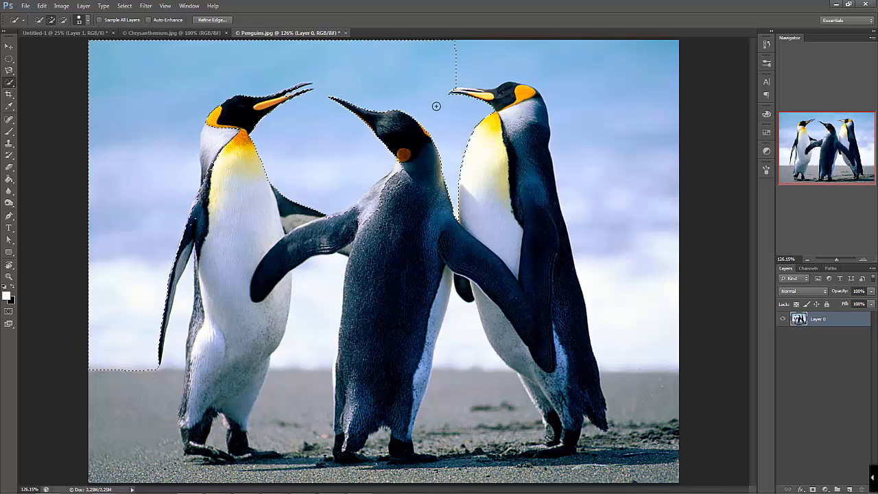
# Try deleting the selected sky and deselecting, and undo both to restore the sky selection
pyautogui.press('Delete')
pyautogui.hotkey('ctrl', 'd')
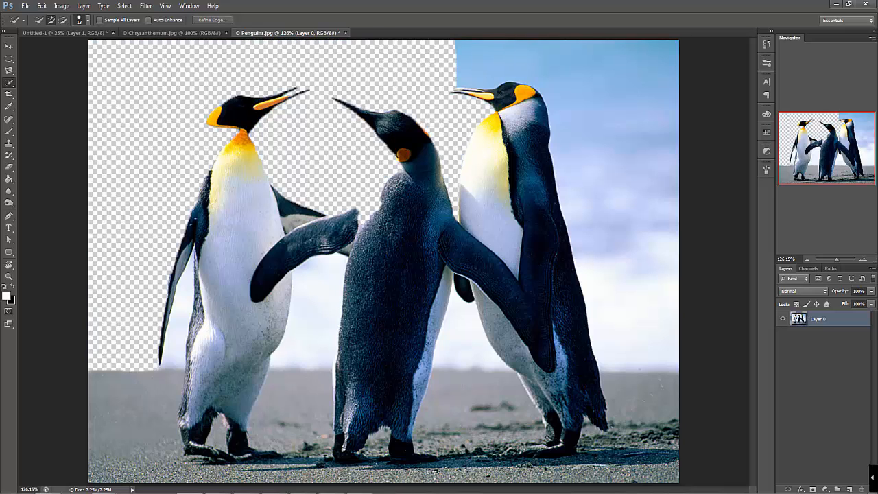
pyautogui.hotkey('ctrl', 'alt', 'z')
pyautogui.hotkey('ctrl', 'alt', 'z')
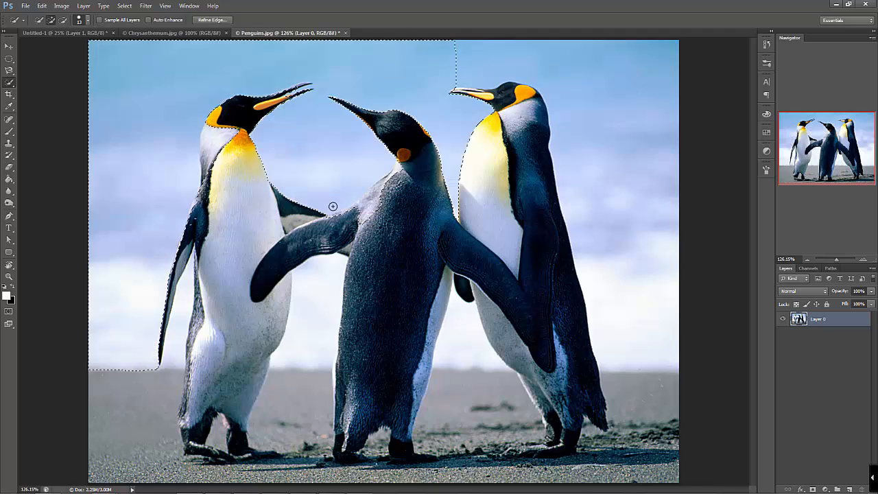
# Review the options of the Elliptical Marquee, Magnetic Lasso, Magic Wand and Quick Selection tools, clear the selection, and activate the Move tool
pyautogui.click(9, 58)
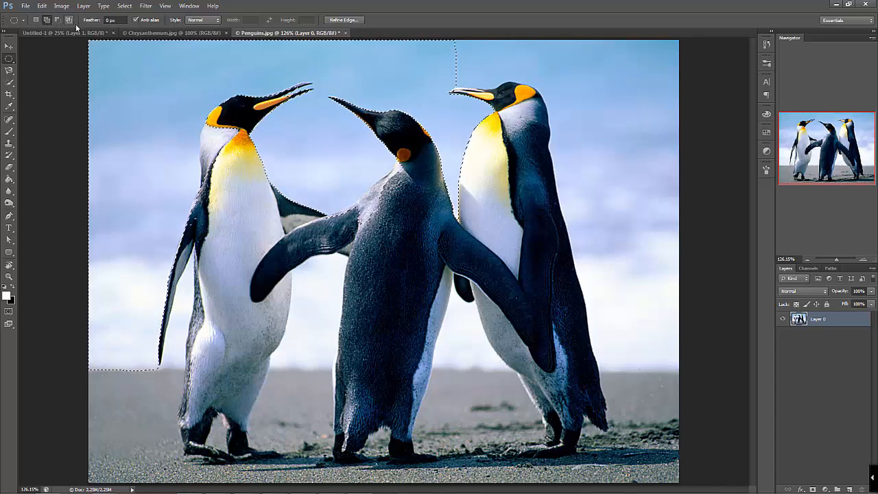
pyautogui.click(9, 70)
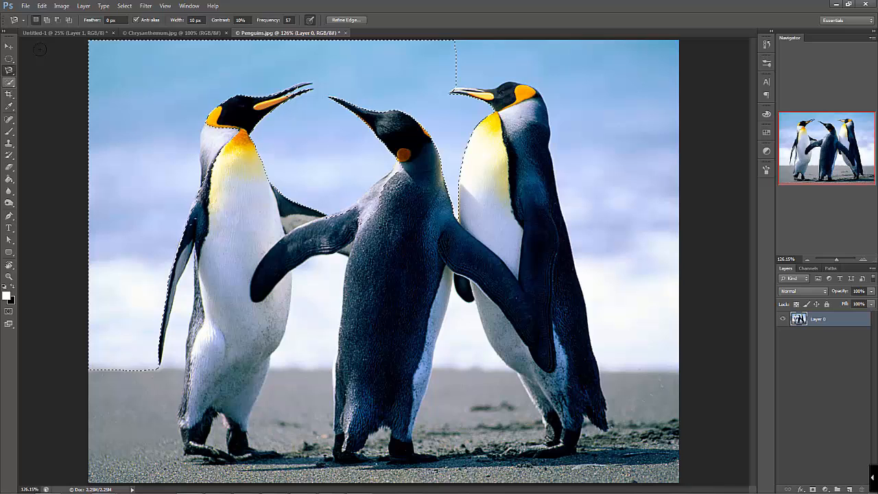
pyautogui.click(10, 83)
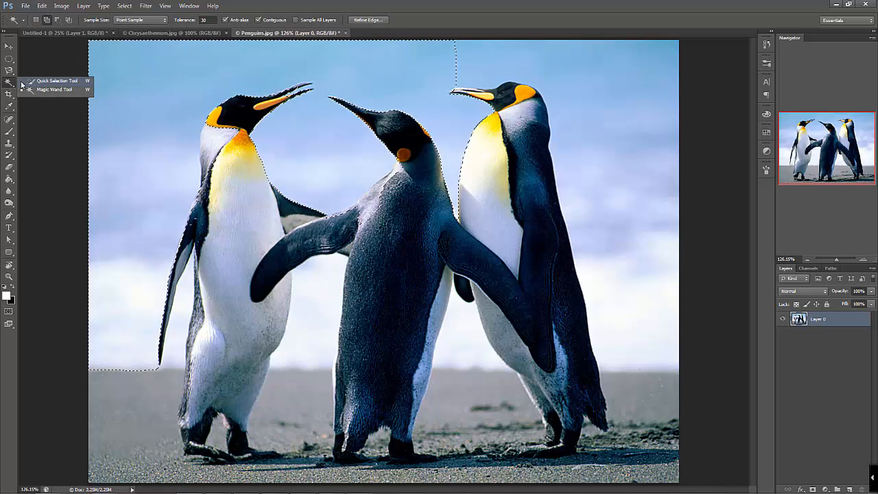
pyautogui.click(30, 83)
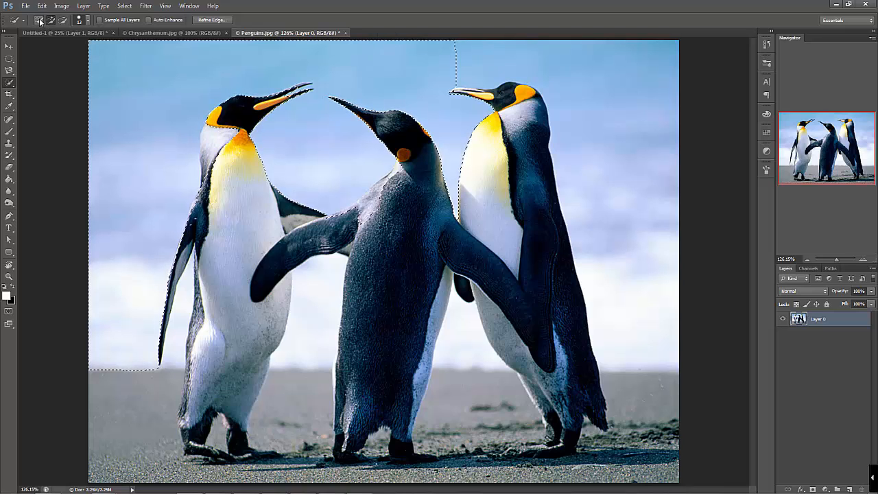
pyautogui.press('alt')
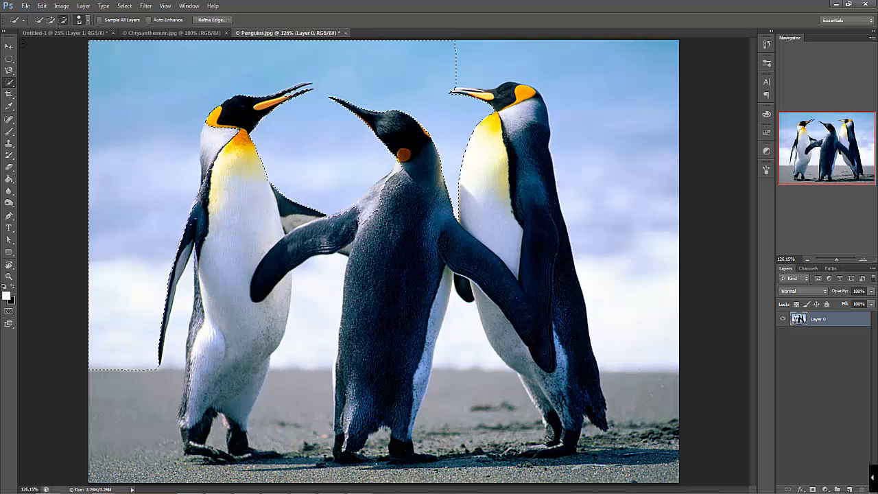
pyautogui.click(9, 46)
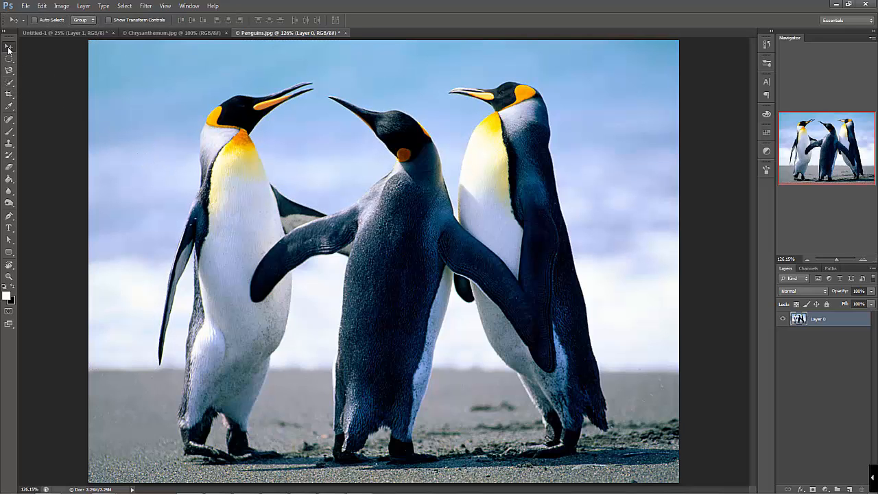
# Activate the Crop tool and fit the crop frame around the upper bodies of the left and middle penguins, excluding the right penguin
pyautogui.click(10, 98)
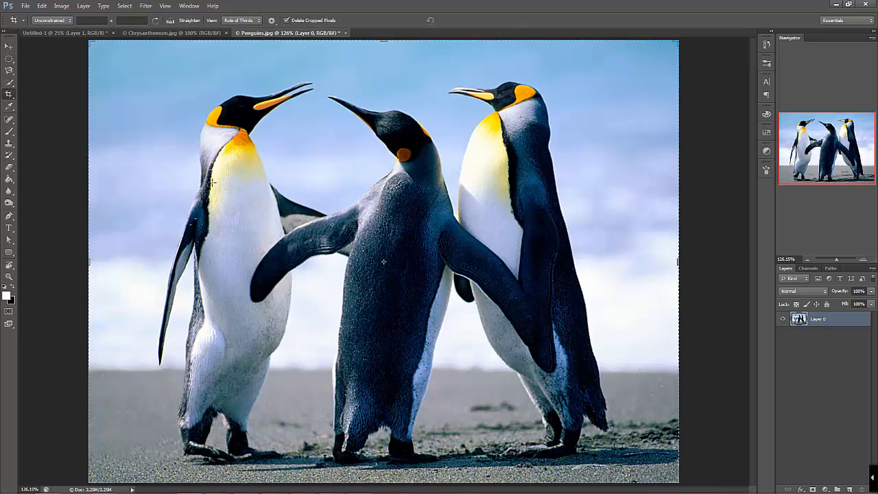
pyautogui.click(815, 259)
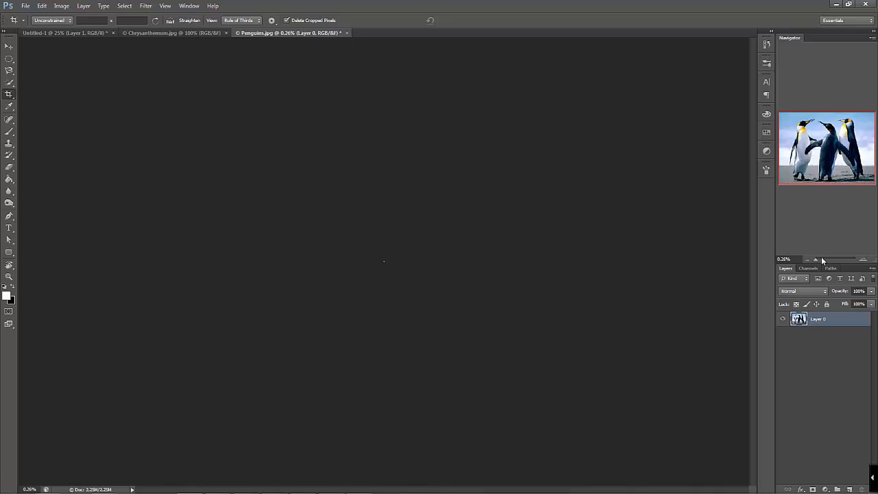
pyautogui.moveTo(822, 259); pyautogui.dragTo(835, 261)
pyautogui.moveTo(645, 456); pyautogui.dragTo(512, 354)
pyautogui.moveTo(403, 254); pyautogui.dragTo(317, 227)
pyautogui.moveTo(434, 256)
pyautogui.mouseDown()
pyautogui.moveTo(414, 226)
pyautogui.moveTo(386, 260)
pyautogui.moveTo(442, 252)
pyautogui.mouseUp()
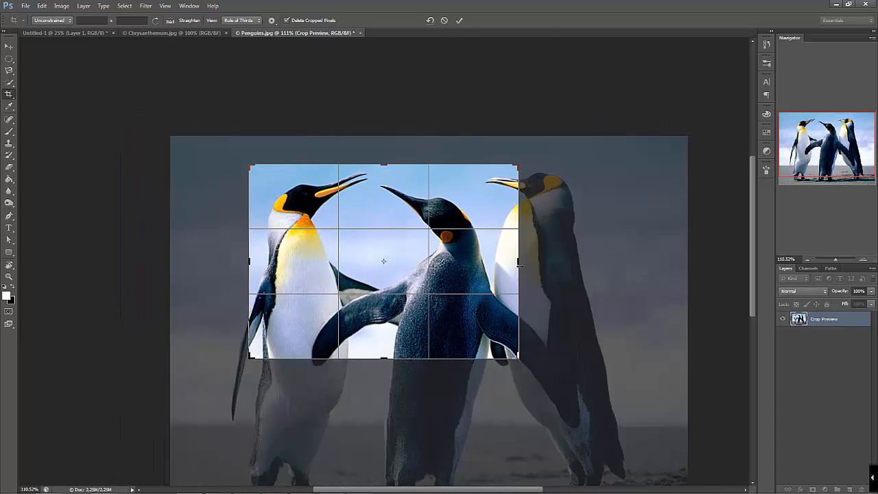
pyautogui.moveTo(520, 265); pyautogui.dragTo(501, 263)
pyautogui.moveTo(265, 260); pyautogui.dragTo(274, 259)
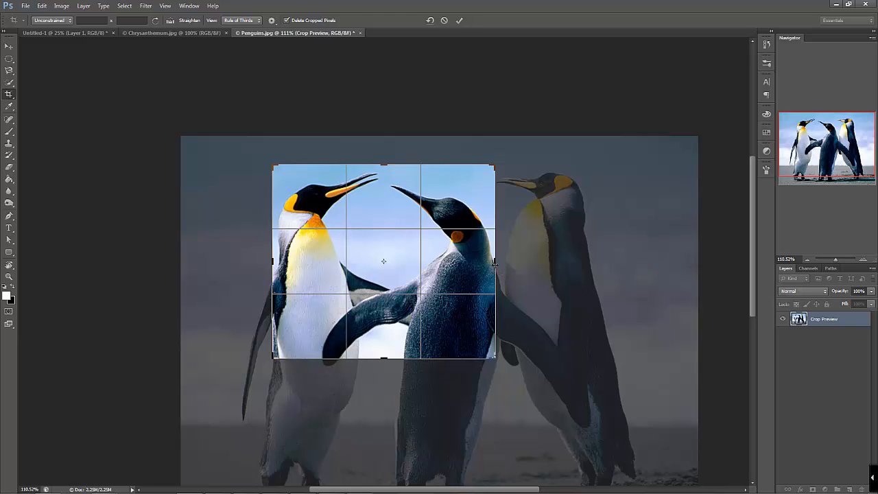
# Enlarge the crop frame, shift the image so it frames the left and middle penguins, and apply the crop
pyautogui.moveTo(495, 261); pyautogui.dragTo(540, 261)
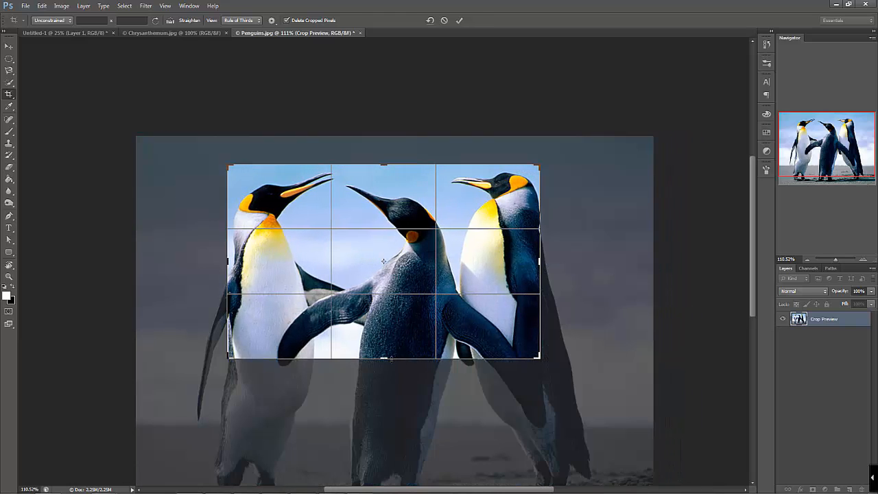
pyautogui.moveTo(384, 358); pyautogui.dragTo(394, 398)
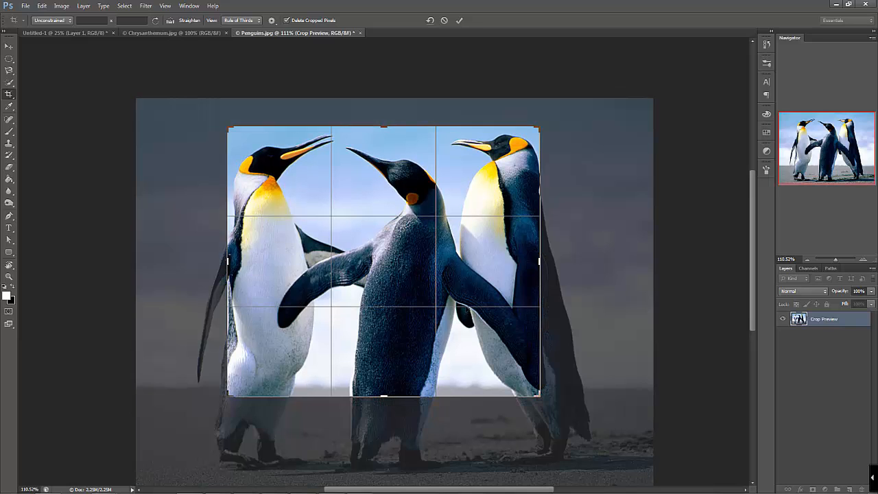
pyautogui.moveTo(473, 292); pyautogui.dragTo(545, 331)
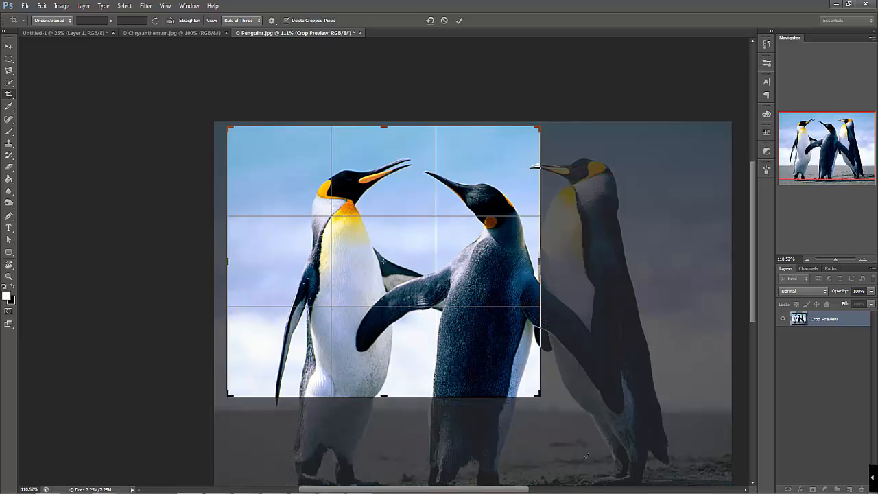
pyautogui.press('Return')
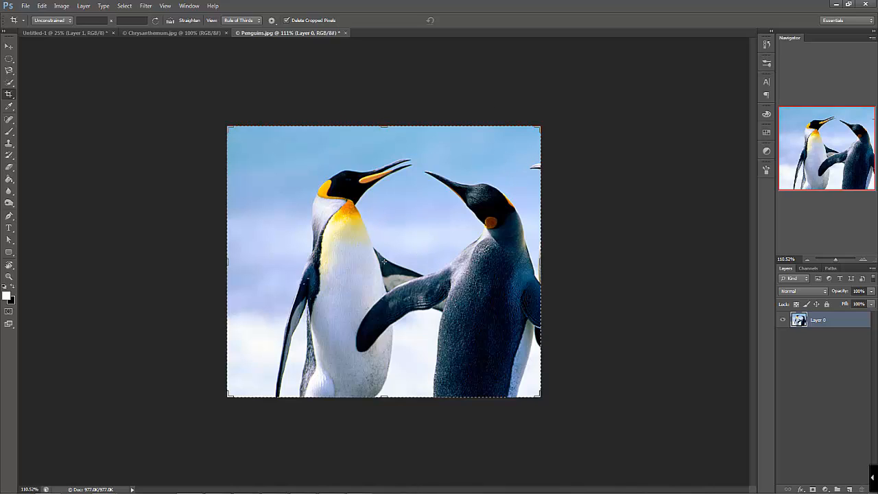
# Extend the canvas upward with the Crop tool to add an empty transparent area above the penguins
pyautogui.moveTo(384, 126); pyautogui.dragTo(393, 58)
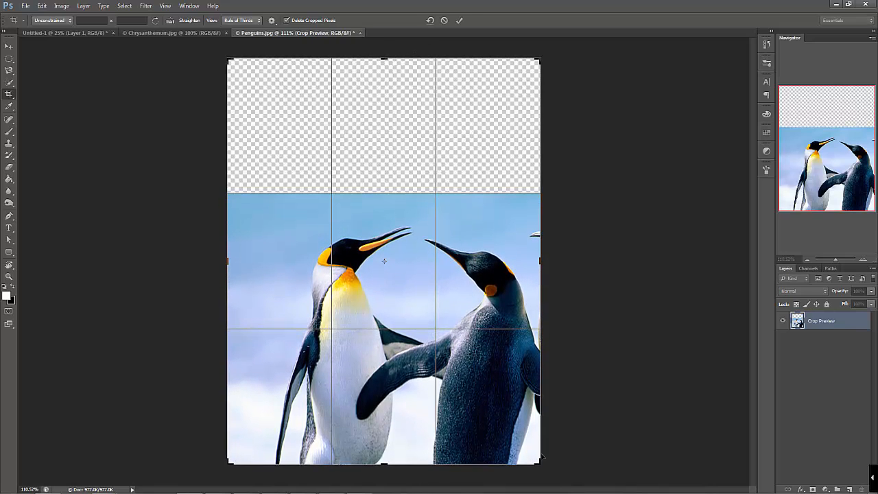
pyautogui.press('Return')
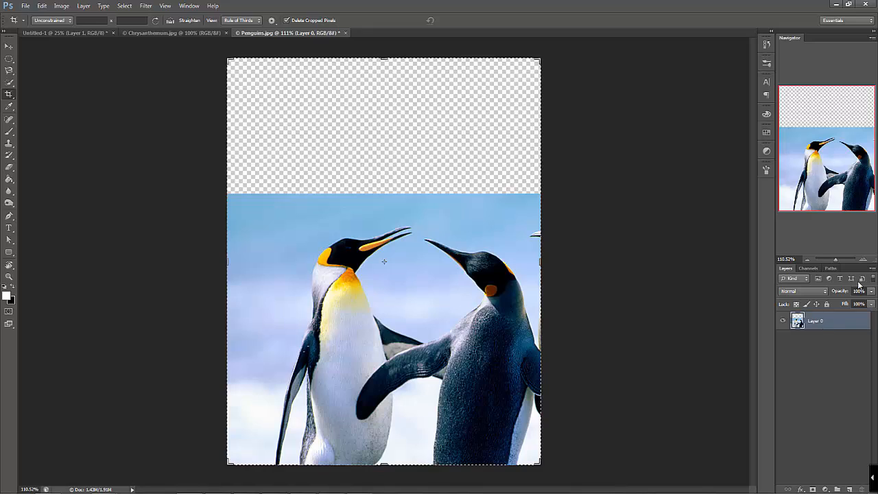
pyautogui.click(9, 46)
# Sample several image colours with the Eyedropper, finishing on the left penguin's orange beak, and brush a scribble across the sky's upper edge
pyautogui.click(9, 106)
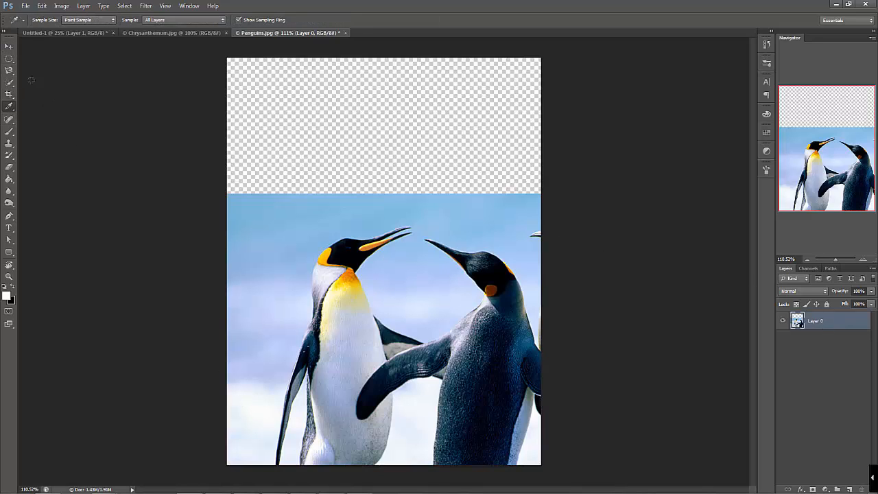
pyautogui.click(284, 213)
pyautogui.click(466, 242)
pyautogui.click(289, 349)
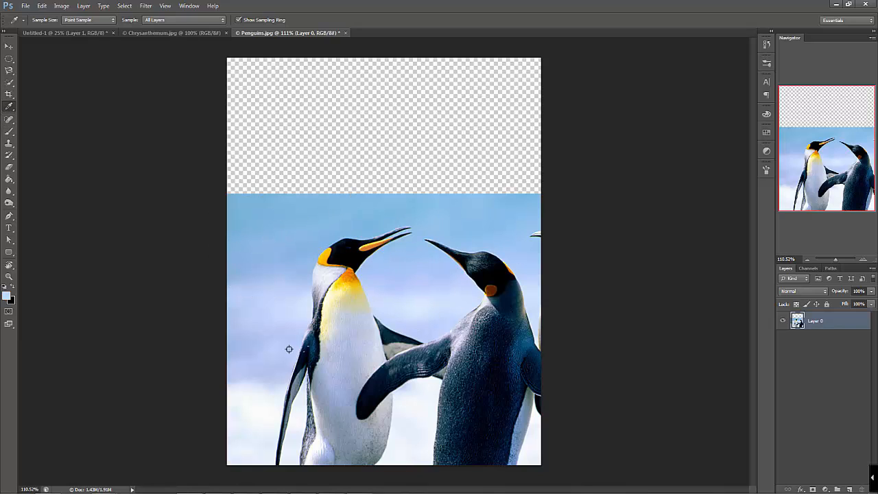
pyautogui.click(370, 245)
pyautogui.press('b')
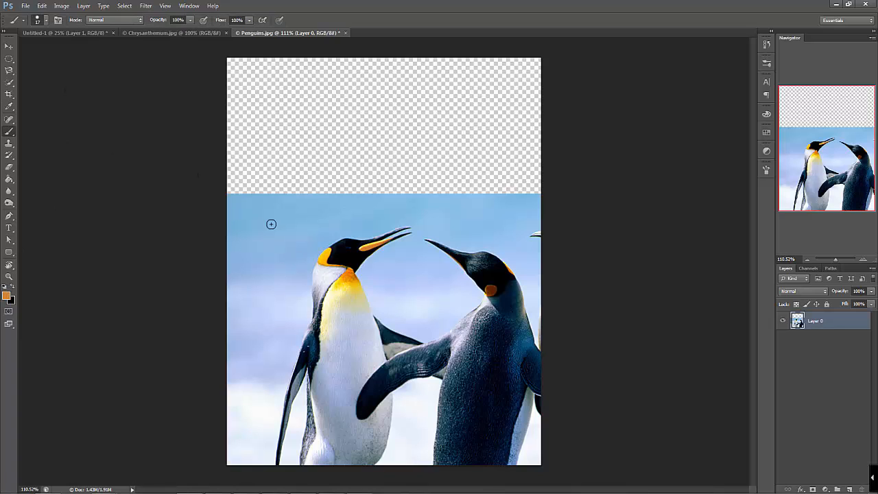
pyautogui.moveTo(269, 224)
pyautogui.mouseDown()
pyautogui.moveTo(315, 186)
pyautogui.moveTo(354, 175)
pyautogui.moveTo(428, 199)
pyautogui.mouseUp()
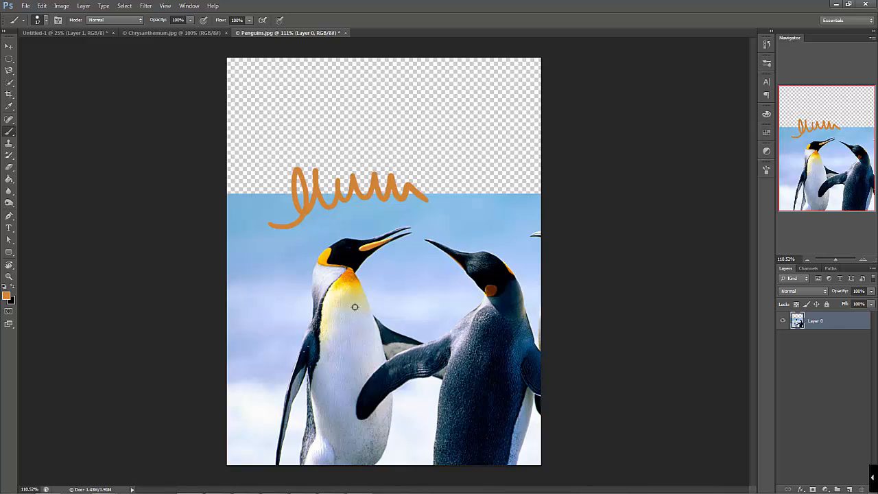
# Sample dark blue and black tones from the penguins while using the Brush, painting a scribble with each across the sky
pyautogui.press('alt')
pyautogui.press('alt')
pyautogui.keyDown('alt'); pyautogui.click(441, 382); pyautogui.keyUp('alt')
pyautogui.moveTo(376, 261)
pyautogui.mouseDown()
pyautogui.moveTo(423, 256)
pyautogui.moveTo(484, 210)
pyautogui.mouseUp()
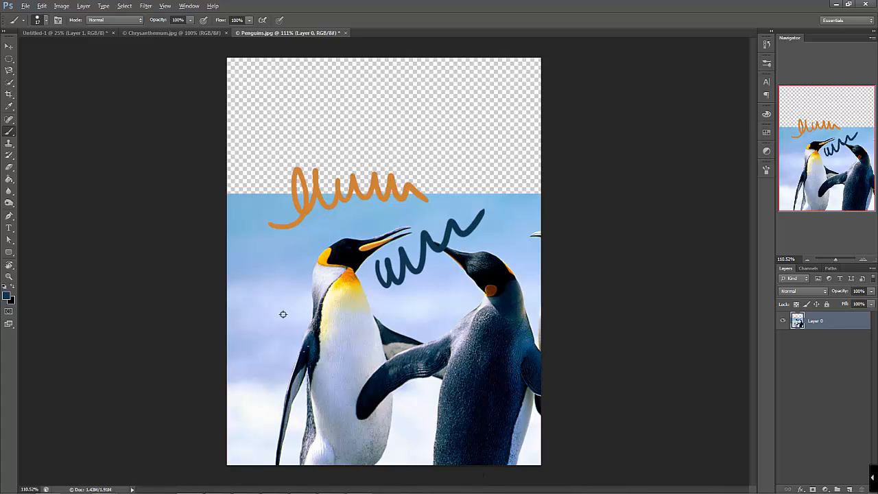
pyautogui.keyDown('alt'); pyautogui.click(290, 352); pyautogui.keyUp('alt')
pyautogui.moveTo(237, 276)
pyautogui.mouseDown()
pyautogui.moveTo(288, 312)
pyautogui.moveTo(321, 298)
pyautogui.mouseUp()
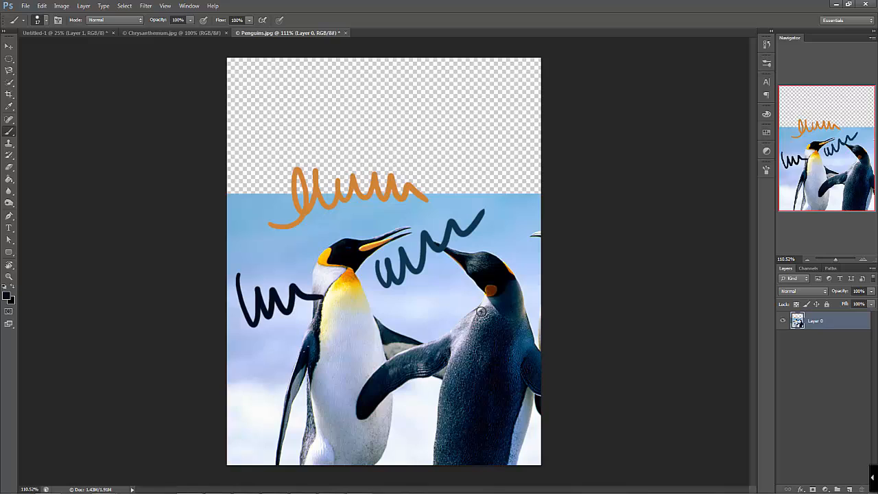
pyautogui.keyDown('alt'); pyautogui.click(496, 270); pyautogui.keyUp('alt')
pyautogui.moveTo(483, 180)
pyautogui.mouseDown()
pyautogui.moveTo(524, 199)
pyautogui.moveTo(534, 221)
pyautogui.mouseUp()
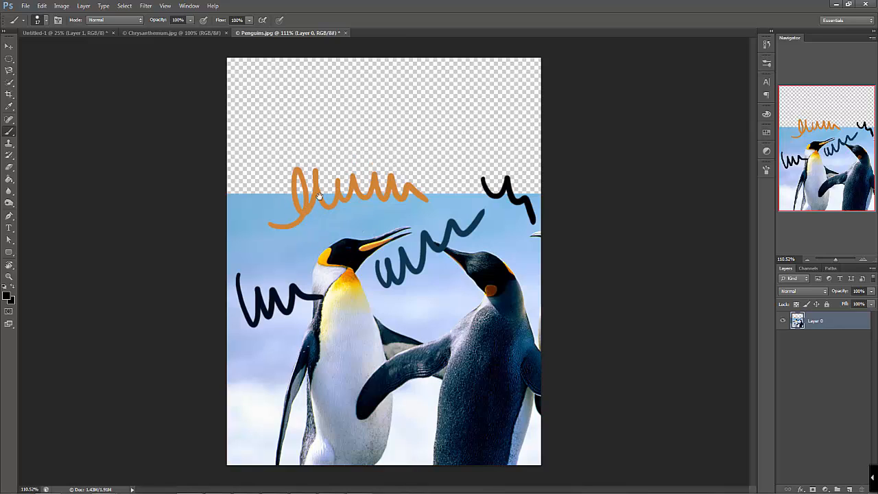
# Review the eyedropper tool group, and switch the marquee group to the Rectangular Marquee Tool and the lasso group to the Lasso Tool
pyautogui.click(10, 108)
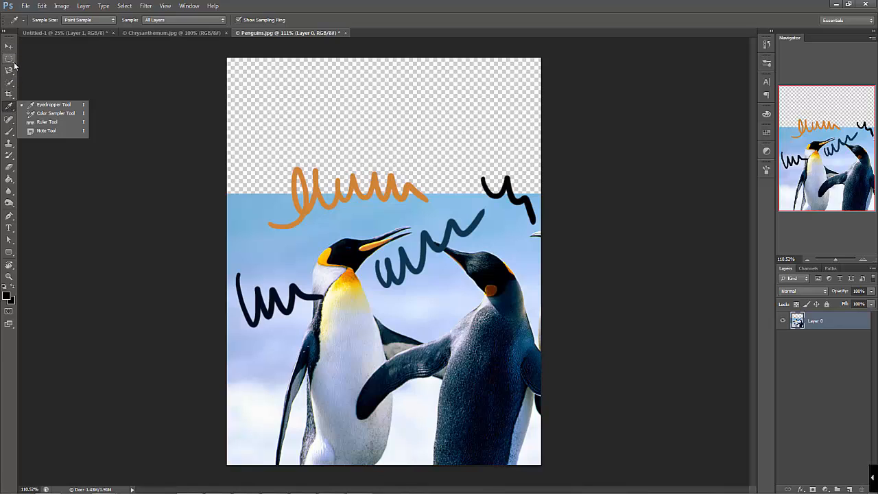
pyautogui.click(9, 108)
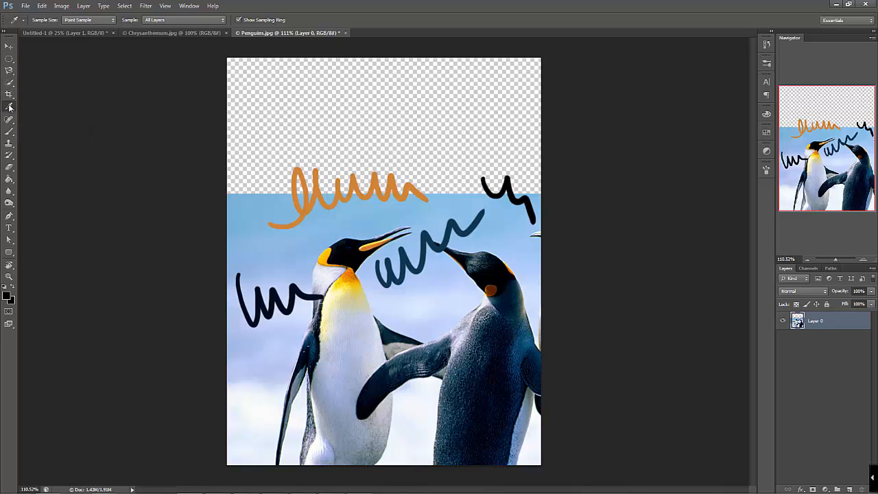
pyautogui.click(10, 107)
pyautogui.click(10, 60)
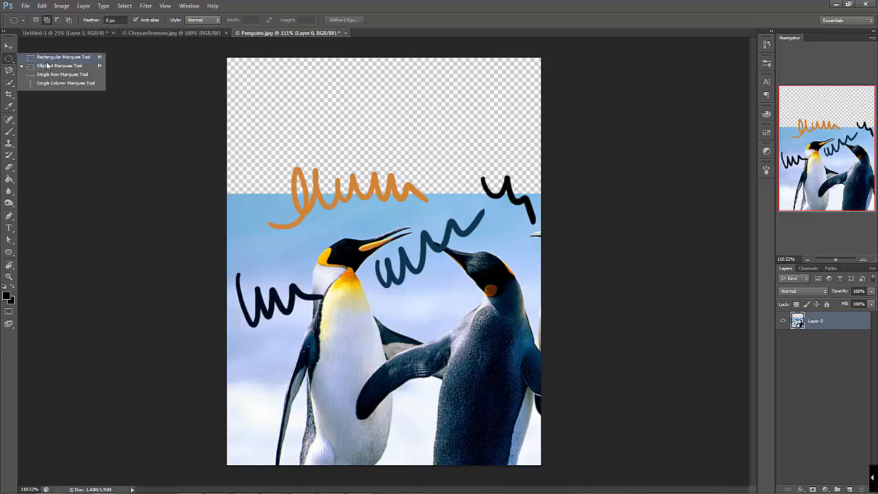
pyautogui.click(47, 65)
pyautogui.click(10, 61)
pyautogui.click(61, 56)
pyautogui.click(11, 60)
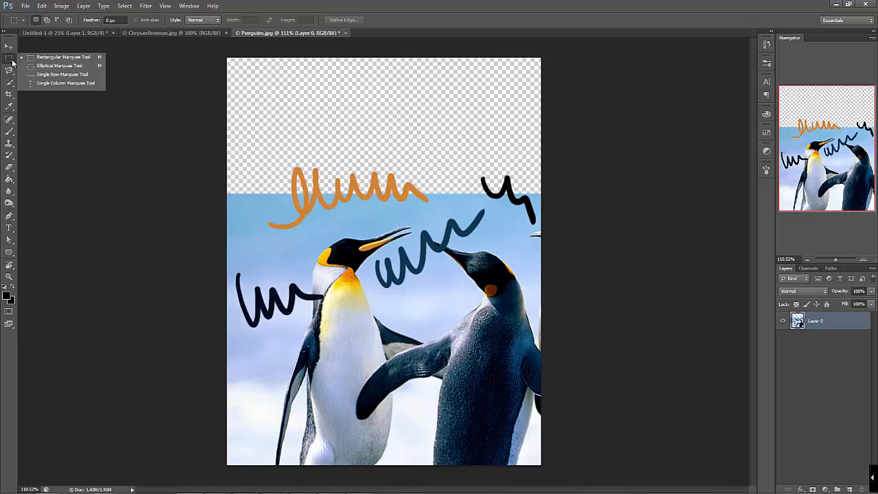
pyautogui.click(54, 60)
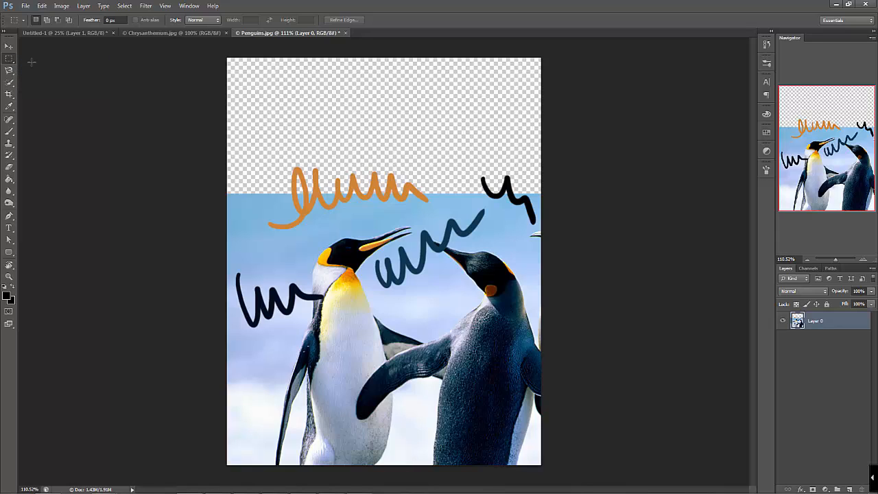
pyautogui.click(14, 72)
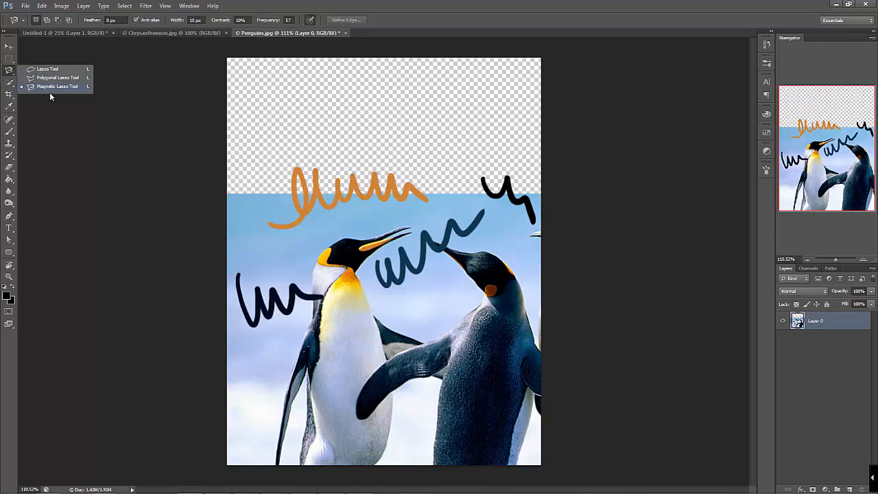
pyautogui.click(48, 69)
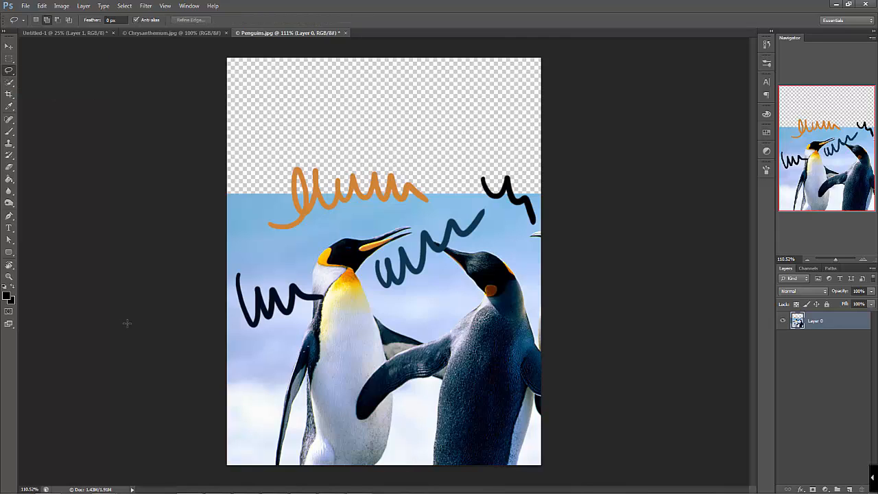
# Place a note on the black scribble, and make the Ruler Tool current in its group before returning to the Move tool
pyautogui.click(10, 107)
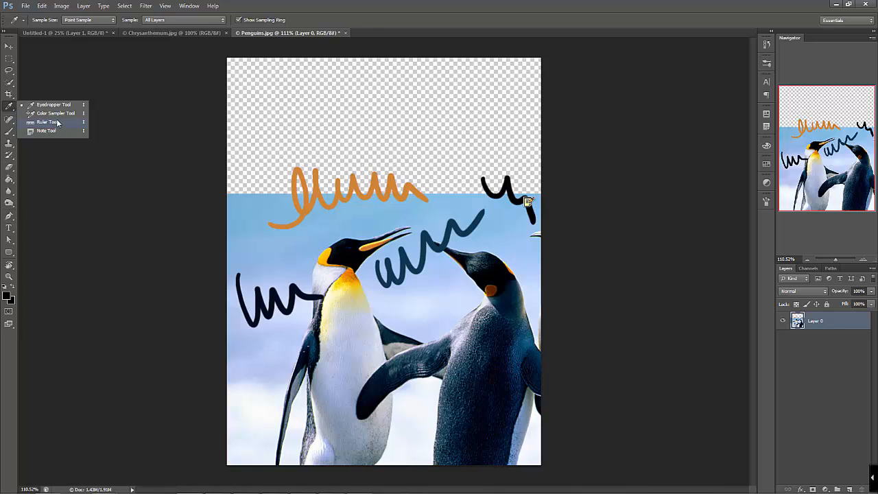
pyautogui.click(57, 122)
pyautogui.click(9, 46)
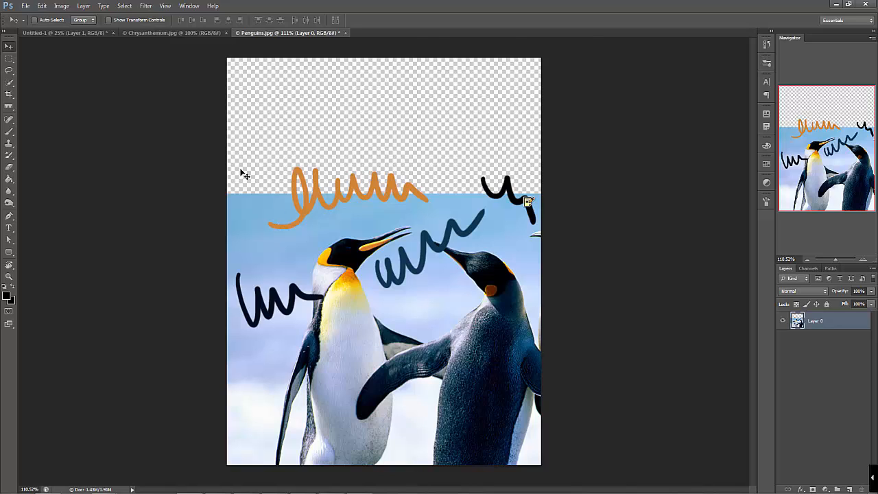
# Show the rulers and add a horizontal guide across the transparent area and a vertical guide beside the left penguin
pyautogui.hotkey('ctrl', 'r')
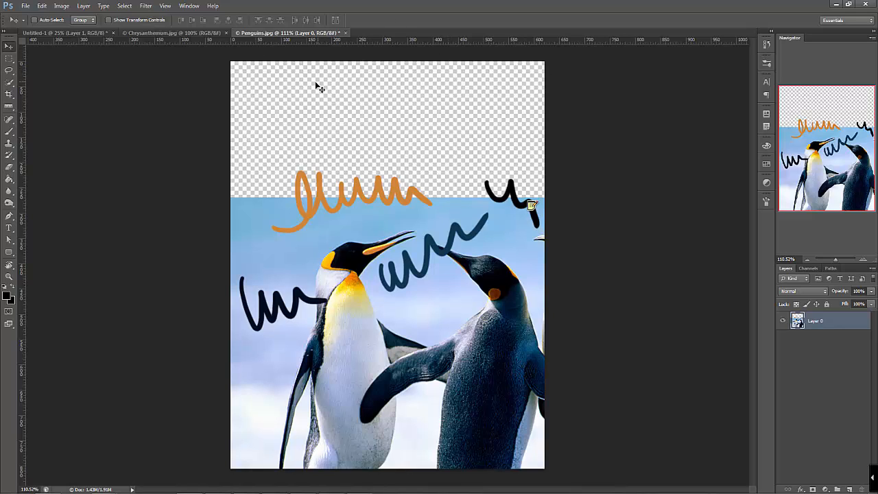
pyautogui.moveTo(357, 42); pyautogui.dragTo(401, 146)
pyautogui.moveTo(23, 206); pyautogui.dragTo(280, 177)
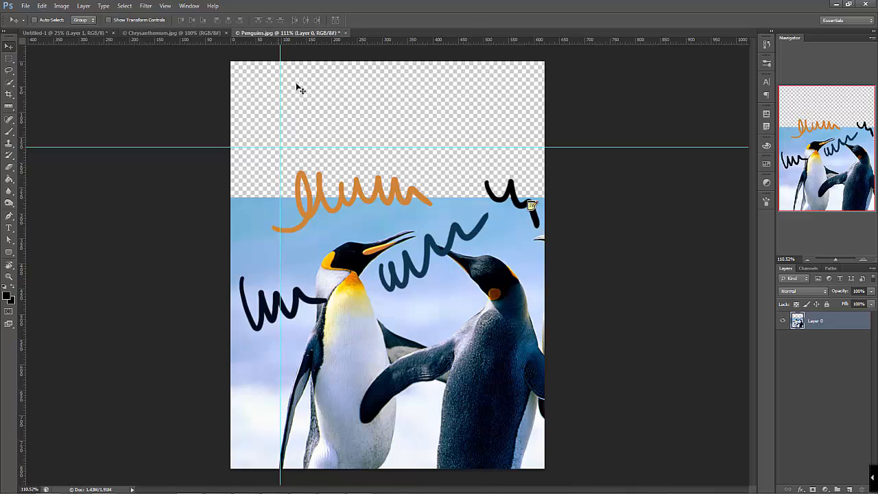
# Select three separate rectangles side by side in the transparent area, resting on the horizontal guide, with the first against the vertical guide
pyautogui.press('m')
pyautogui.moveTo(281, 65); pyautogui.dragTo(391, 146)
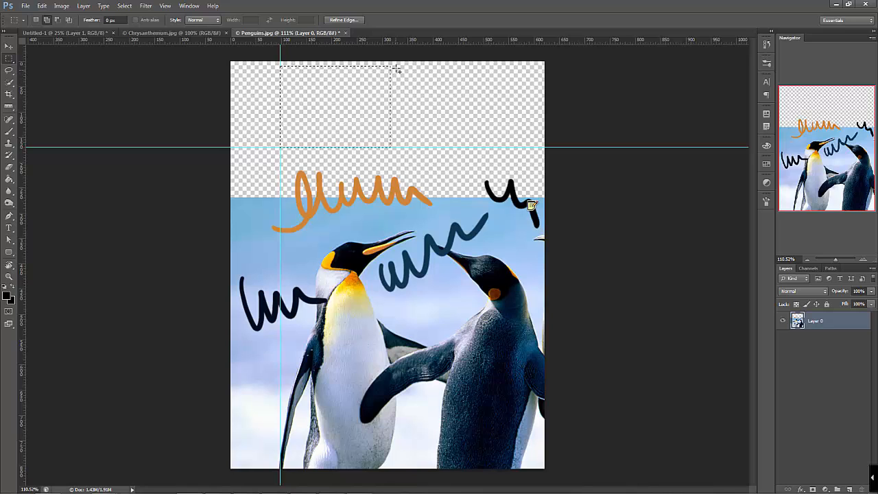
pyautogui.moveTo(401, 61); pyautogui.dragTo(466, 146)
pyautogui.moveTo(475, 62); pyautogui.dragTo(532, 148)
# Set the foreground colour to blue-violet 4949bf, fill the three selected rectangles with the Paint Bucket, and deselect
pyautogui.press('g')
pyautogui.click(8, 296)
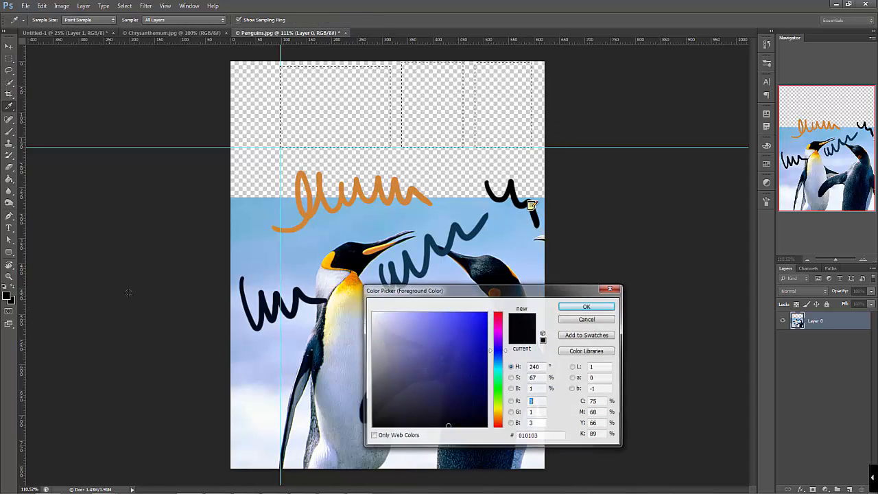
pyautogui.click(442, 341)
pyautogui.click(585, 307)
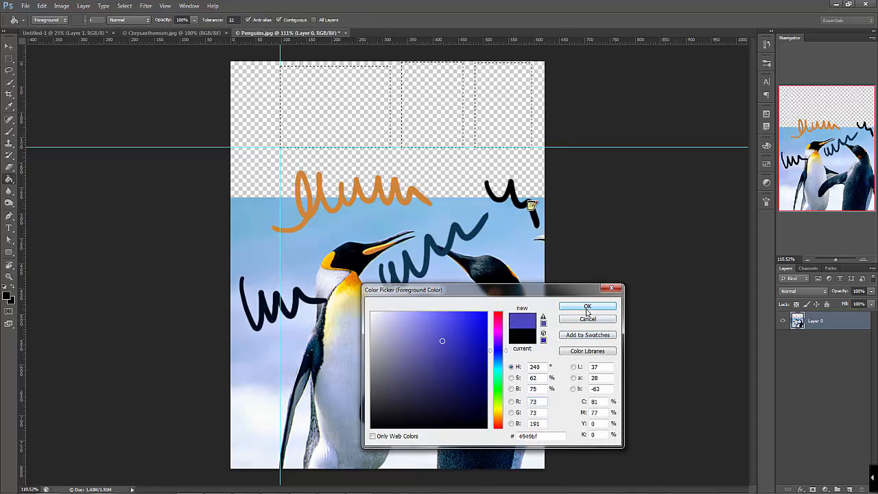
pyautogui.click(331, 114)
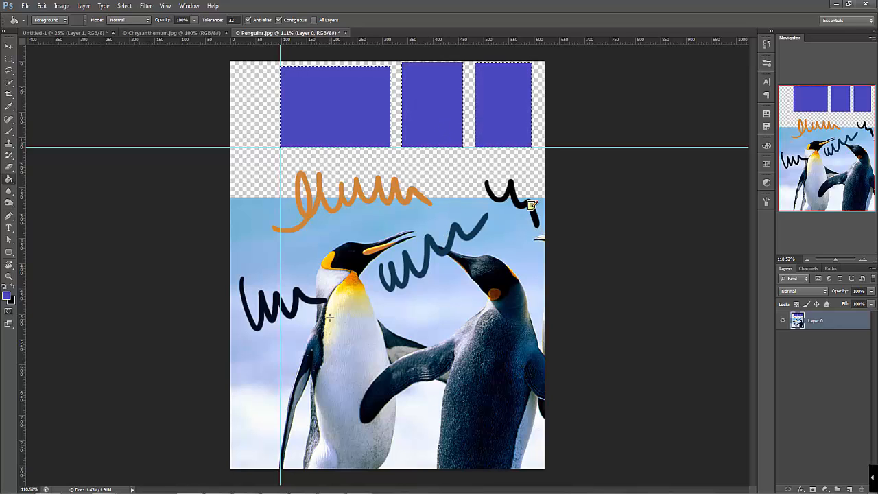
pyautogui.hotkey('ctrl', 'd')
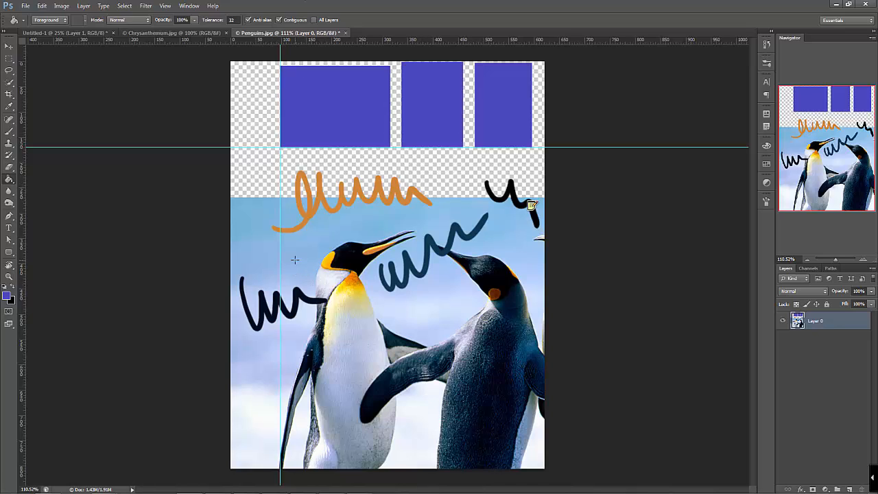
# Hide the rulers and the guides
pyautogui.hotkey('ctrl', 'r')
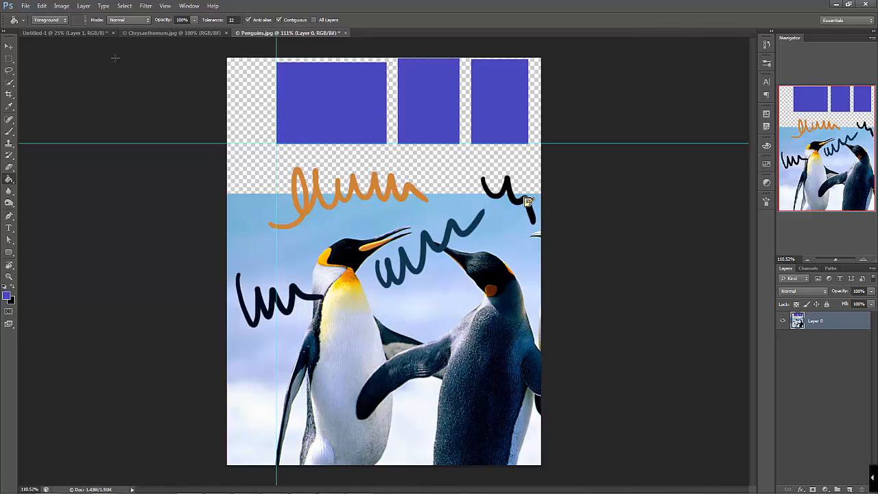
pyautogui.click(165, 8)
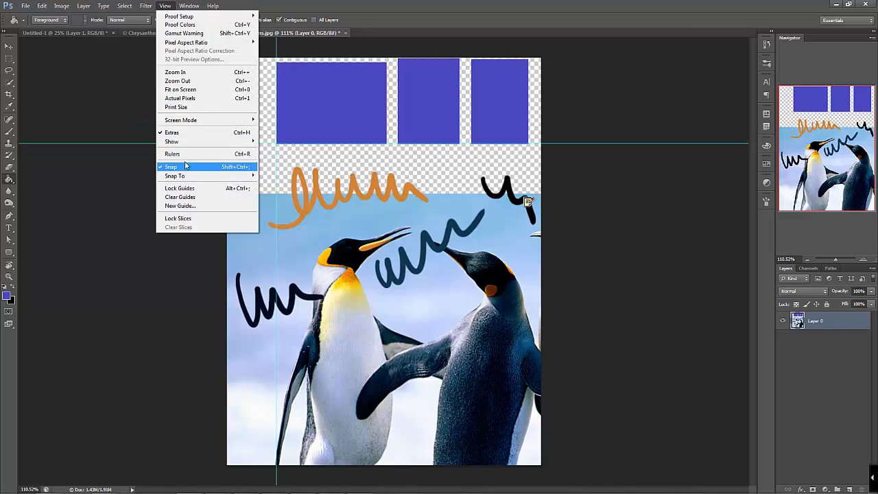
pyautogui.moveTo(188, 146)
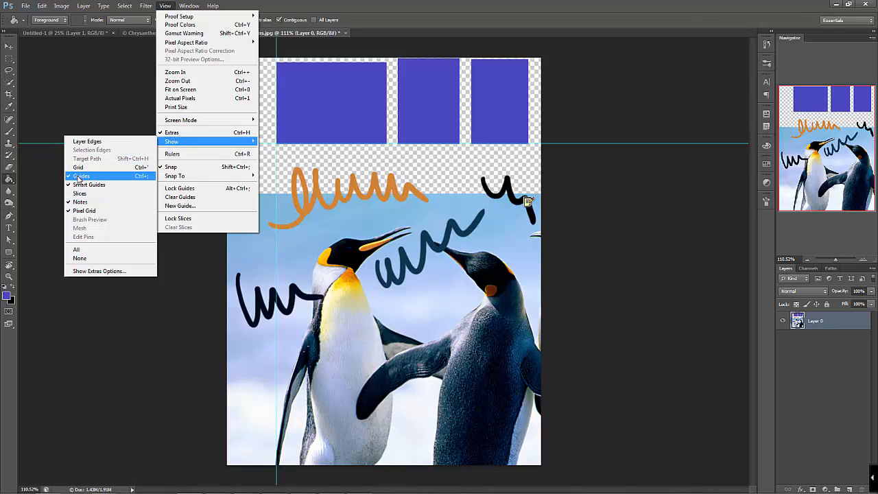
pyautogui.click(79, 177)
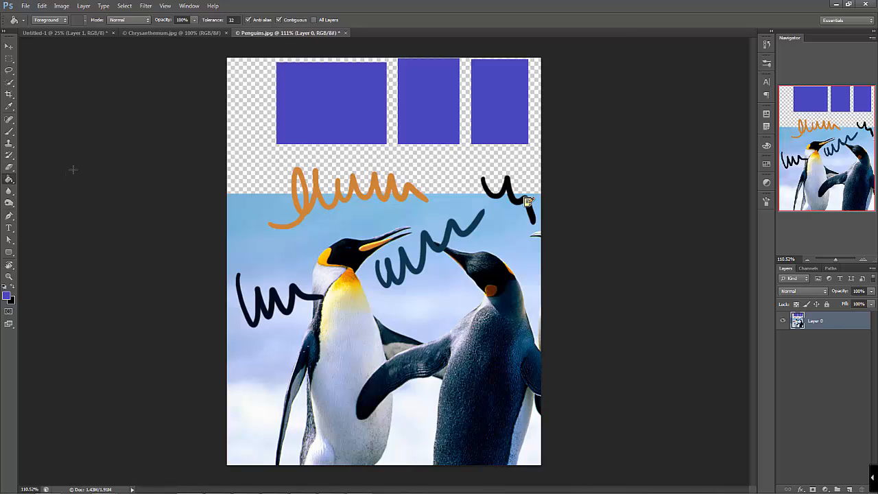
# Activate the Healing Brush Tool and open Koala.jpg as a separate document
pyautogui.click(10, 122)
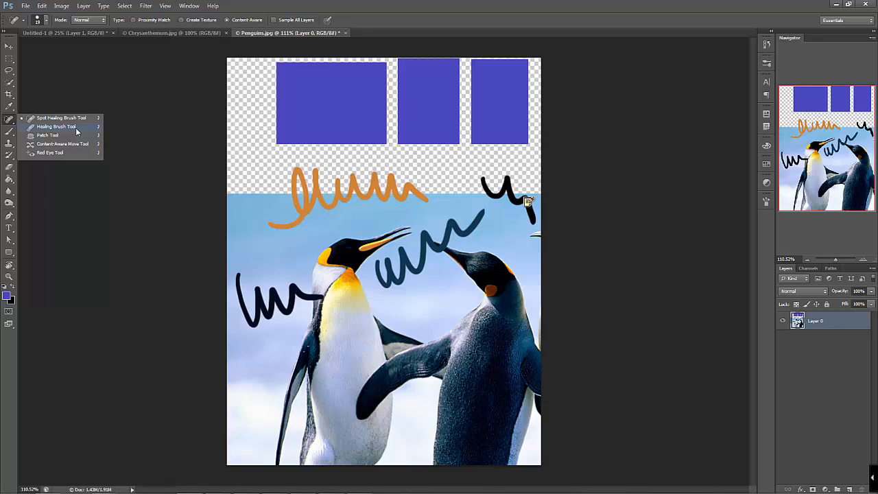
pyautogui.click(56, 127)
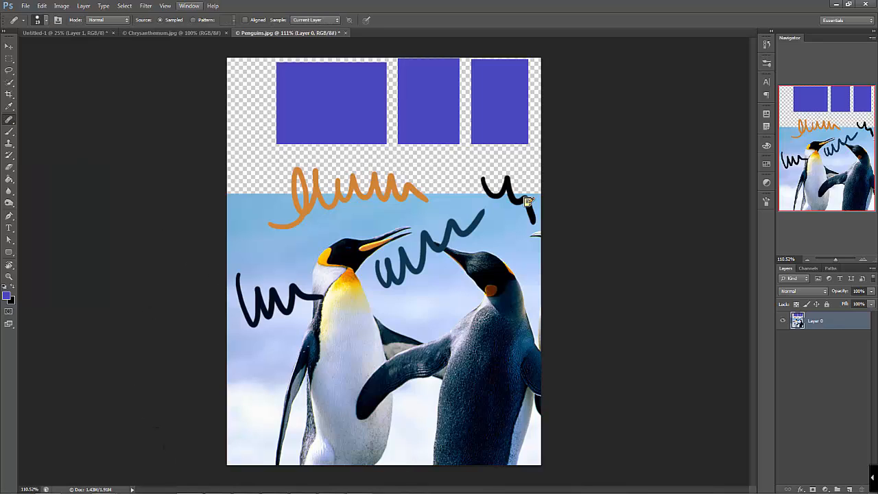
pyautogui.click(171, 32)
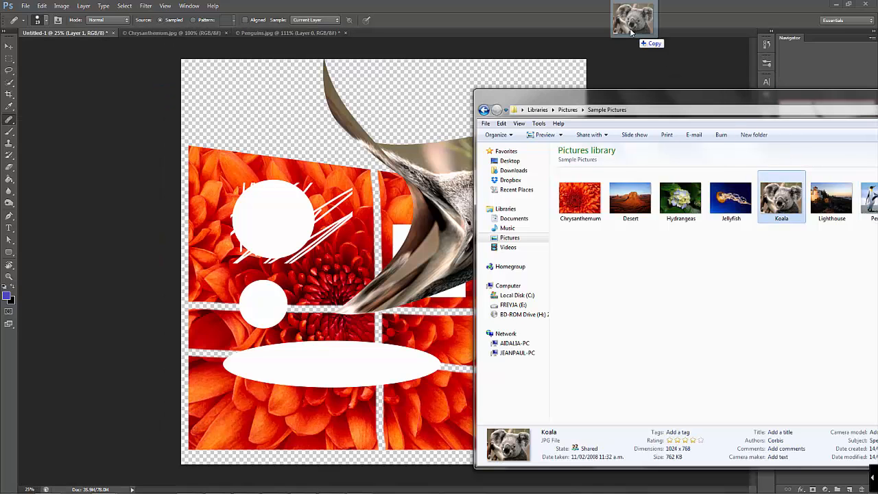
pyautogui.moveTo(781, 197); pyautogui.dragTo(627, 35)
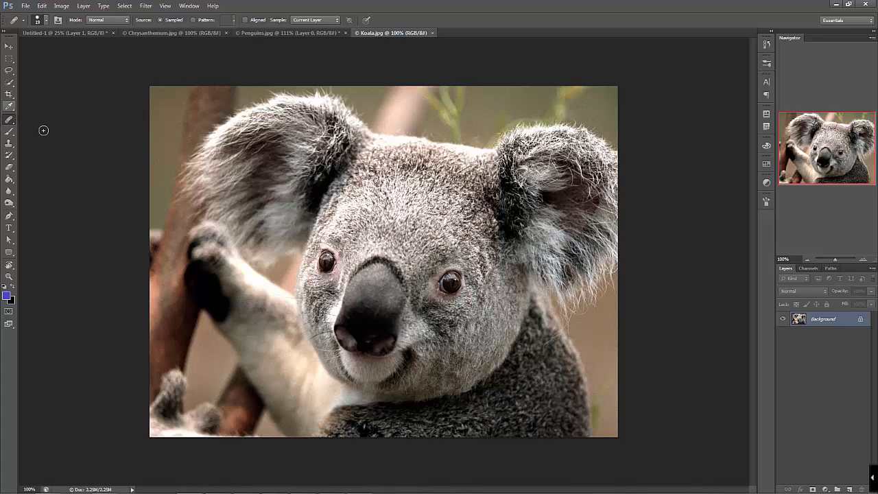
# Set the Healing Brush size to 84 px
pyautogui.rightClick(449, 245)
pyautogui.moveTo(502, 257); pyautogui.dragTo(508, 255)
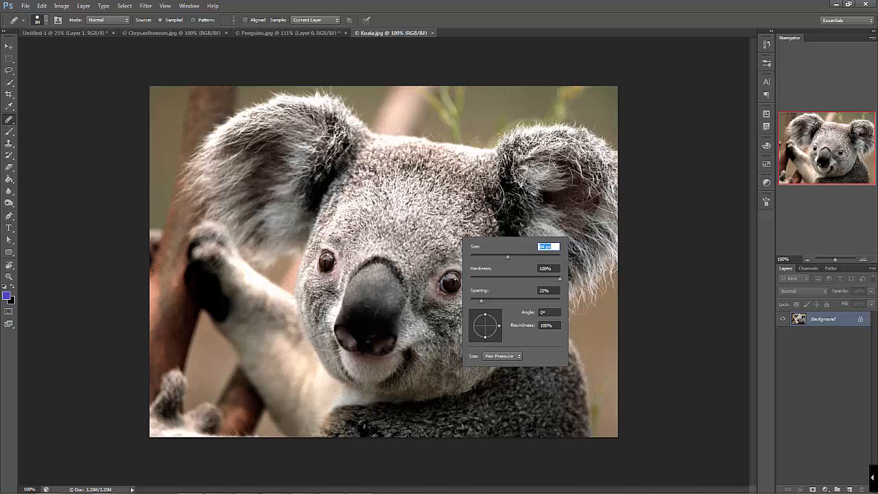
pyautogui.click(593, 8)
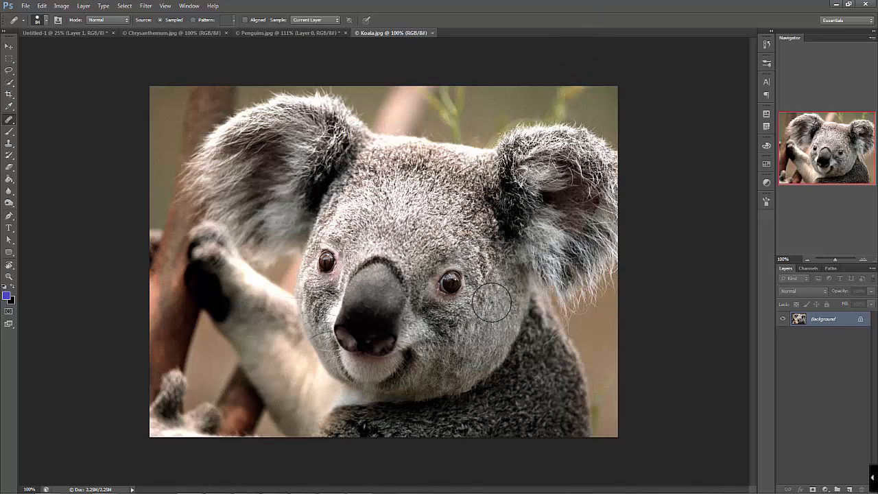
# Try healing the forehead with the koala's eye beside it as the sample source, and undo the stroke
pyautogui.keyDown('alt'); pyautogui.click(451, 282); pyautogui.keyUp('alt')
pyautogui.keyDown('alt'); pyautogui.click(451, 283); pyautogui.keyUp('alt')
pyautogui.moveTo(442, 230)
pyautogui.mouseDown()
pyautogui.moveTo(434, 222)
pyautogui.moveTo(440, 230)
pyautogui.mouseUp()
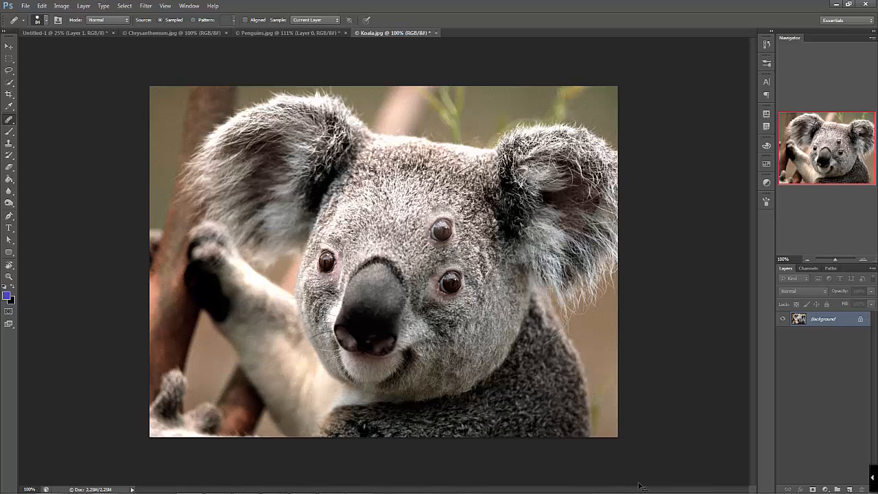
pyautogui.hotkey('ctrl', 'z')
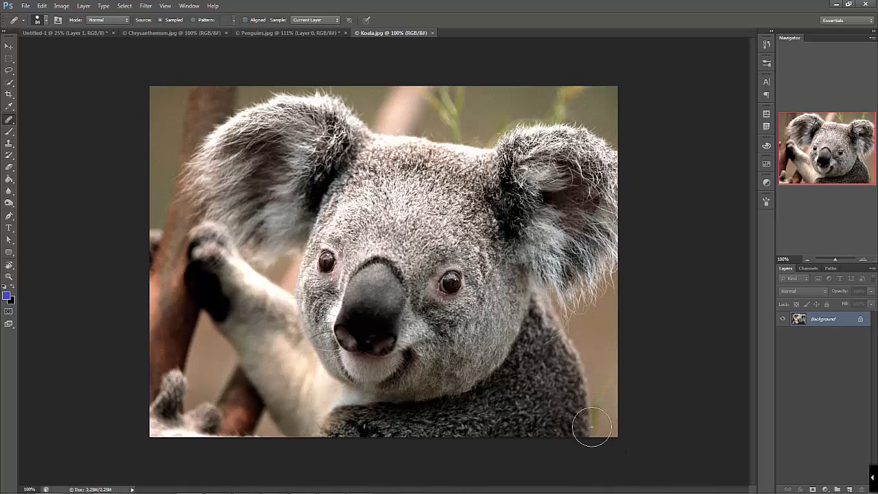
# Cover both of the koala's eyes with the Healing Brush, using the surrounding facial fur as the source
pyautogui.click(448, 281)
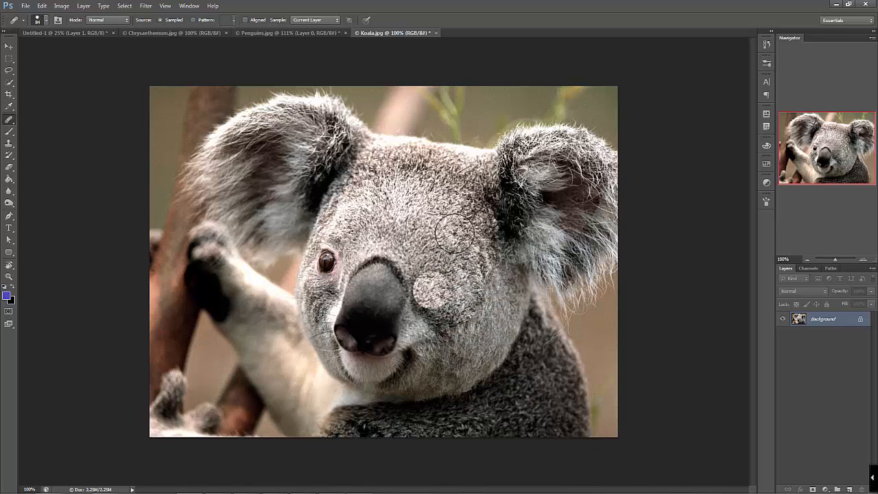
pyautogui.keyDown('alt'); pyautogui.click(367, 216); pyautogui.keyUp('alt')
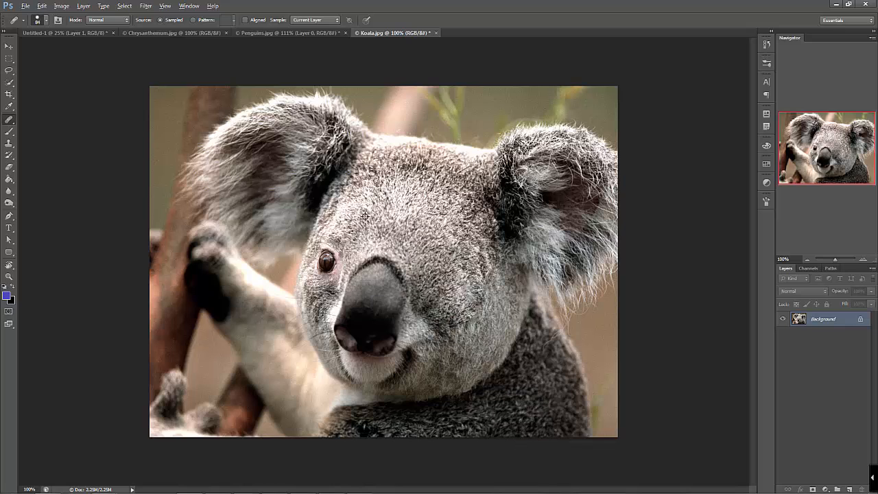
pyautogui.moveTo(332, 261); pyautogui.dragTo(324, 259)
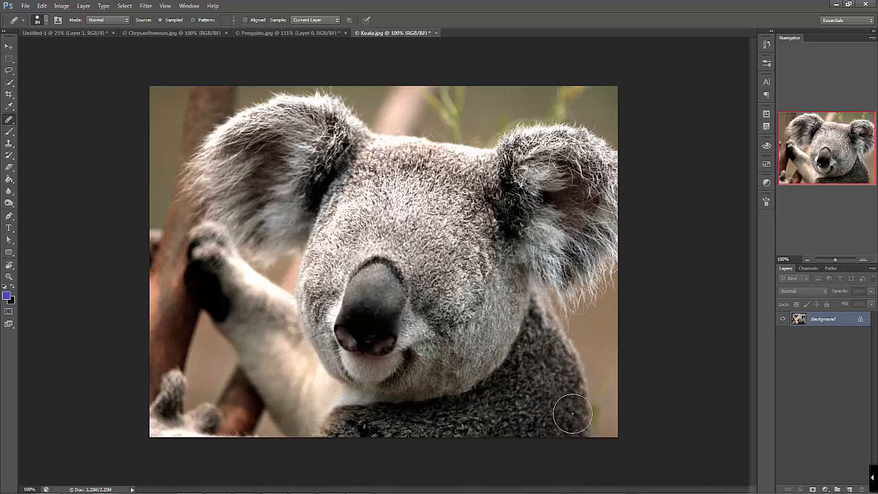
pyautogui.click(594, 418)
pyautogui.click(463, 341)
pyautogui.click(454, 290)
pyautogui.click(477, 248)
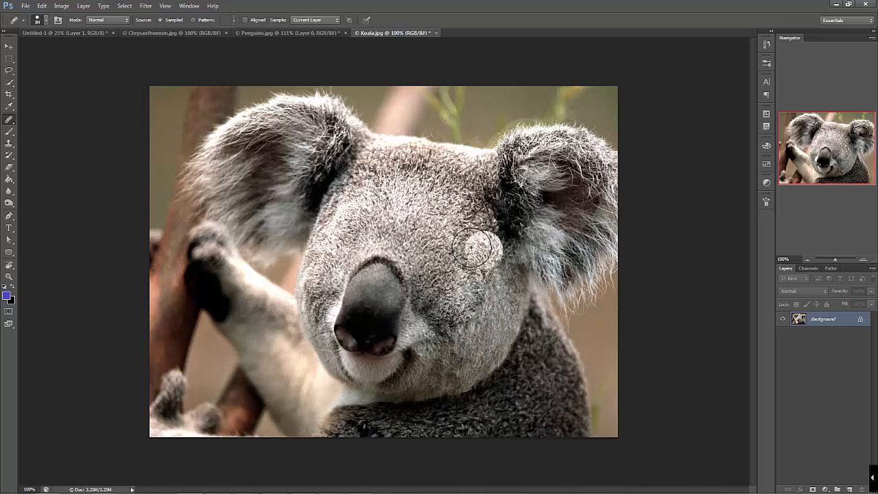
pyautogui.click(432, 257)
pyautogui.click(253, 197)
pyautogui.click(297, 182)
pyautogui.click(405, 268)
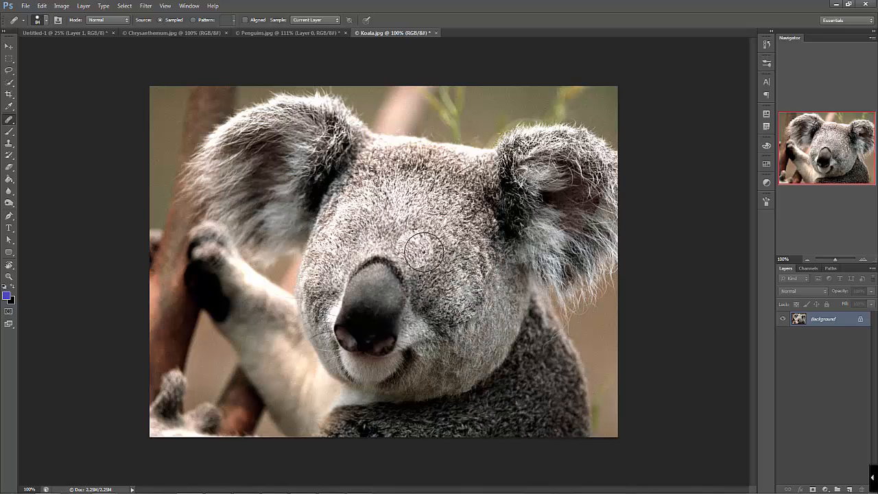
pyautogui.click(267, 151)
pyautogui.click(195, 156)
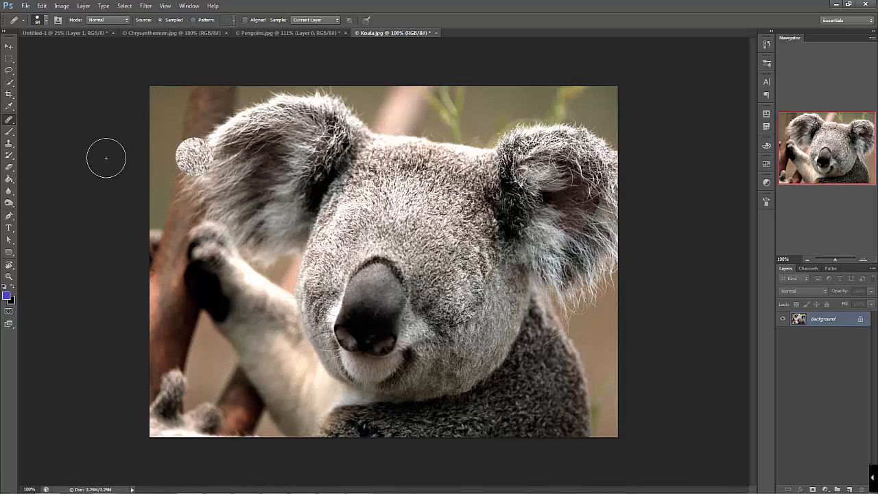
# Outline the koala's nose and mouth with the Patch Tool and replace them with fur from the forehead
pyautogui.click(10, 120)
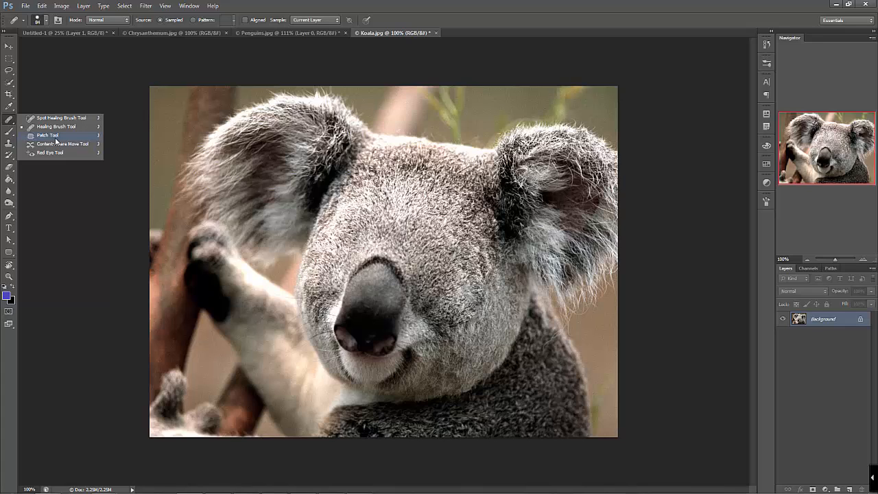
pyautogui.click(48, 135)
pyautogui.moveTo(360, 250); pyautogui.dragTo(334, 297)
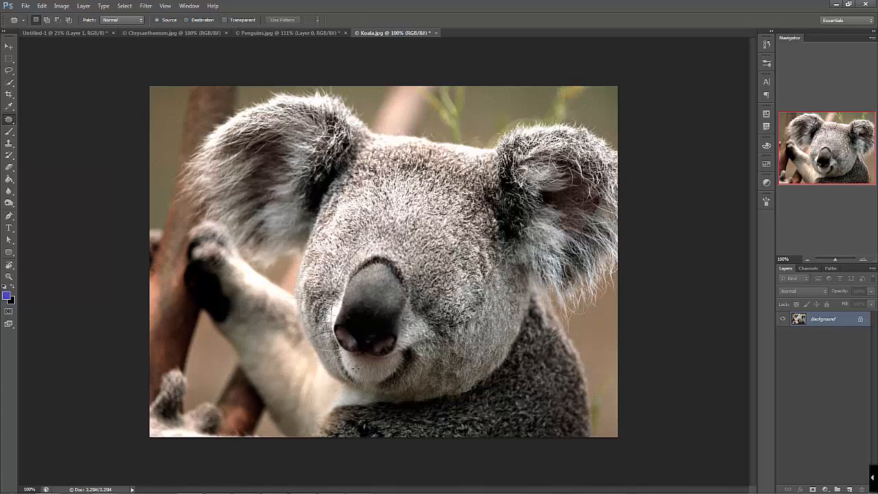
pyautogui.moveTo(355, 369)
pyautogui.mouseDown()
pyautogui.moveTo(338, 332)
pyautogui.moveTo(362, 247)
pyautogui.mouseUp()
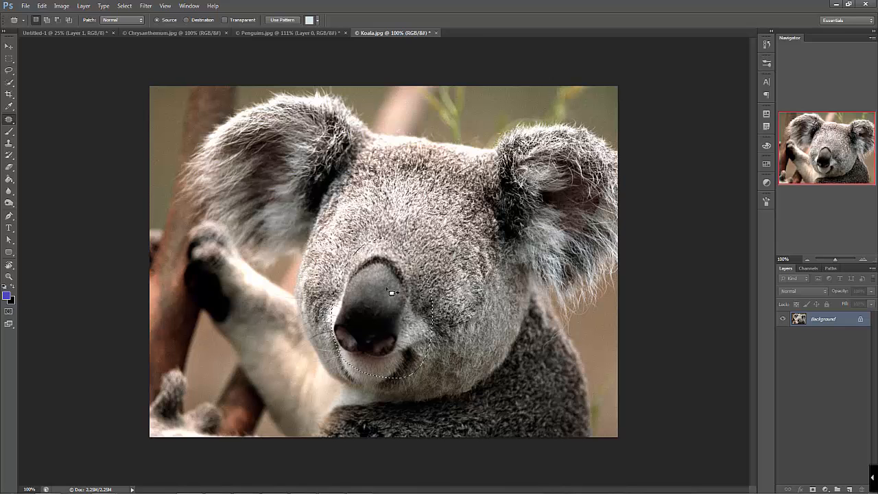
pyautogui.moveTo(391, 293); pyautogui.dragTo(422, 184)
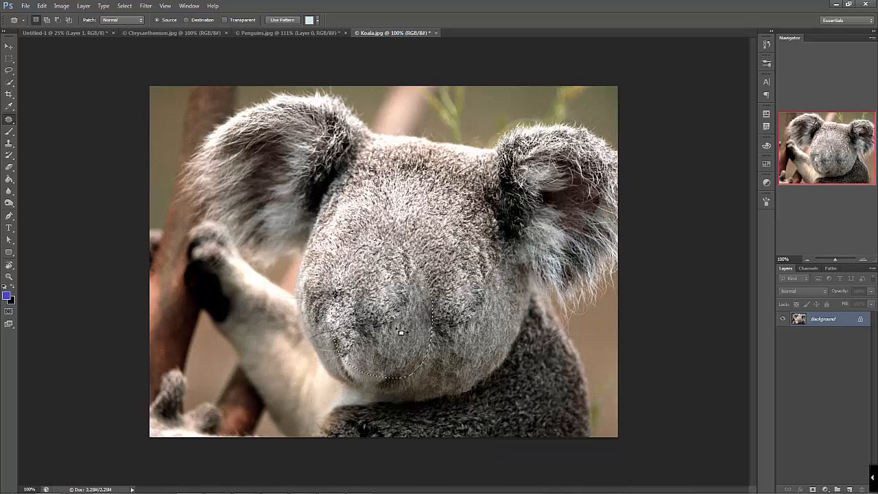
# Try patching the same area from beside the face, undo all the patches on the nose and mouth, and deselect
pyautogui.moveTo(399, 326); pyautogui.dragTo(334, 308)
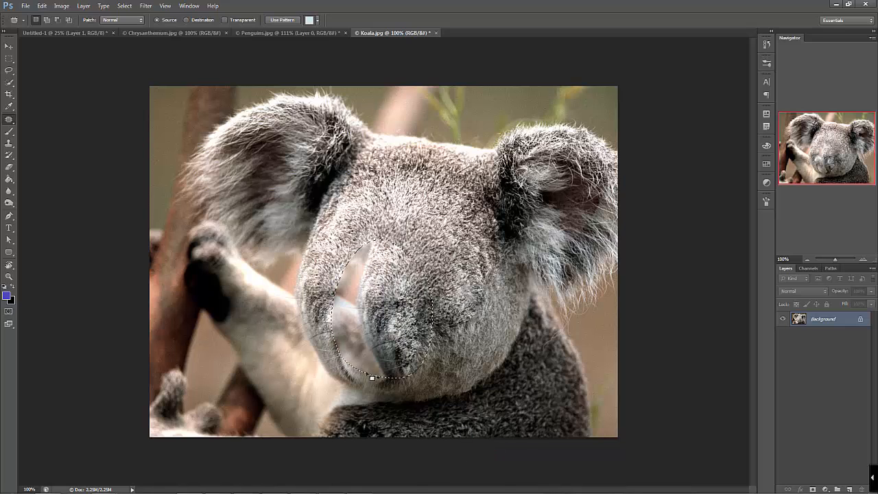
pyautogui.hotkey('ctrl', 'z')
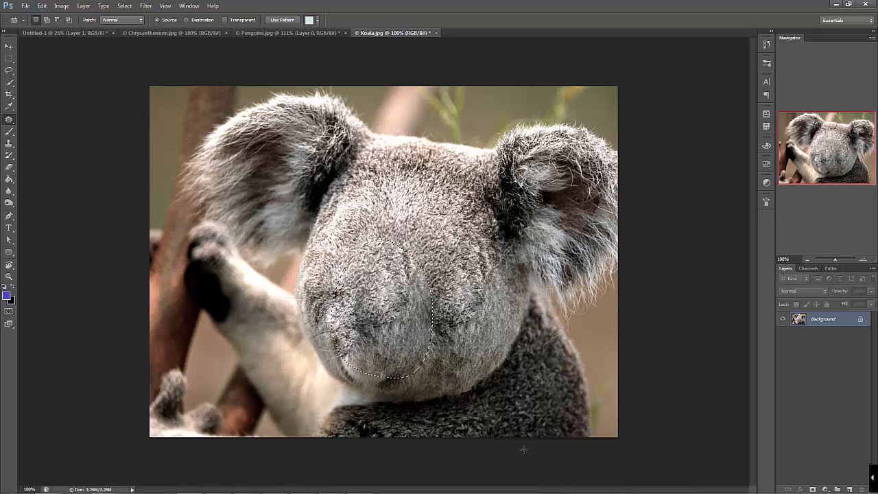
pyautogui.hotkey('ctrl', 'z')
pyautogui.hotkey('ctrl', 'alt', 'z')
pyautogui.hotkey('ctrl', 'alt', 'z')
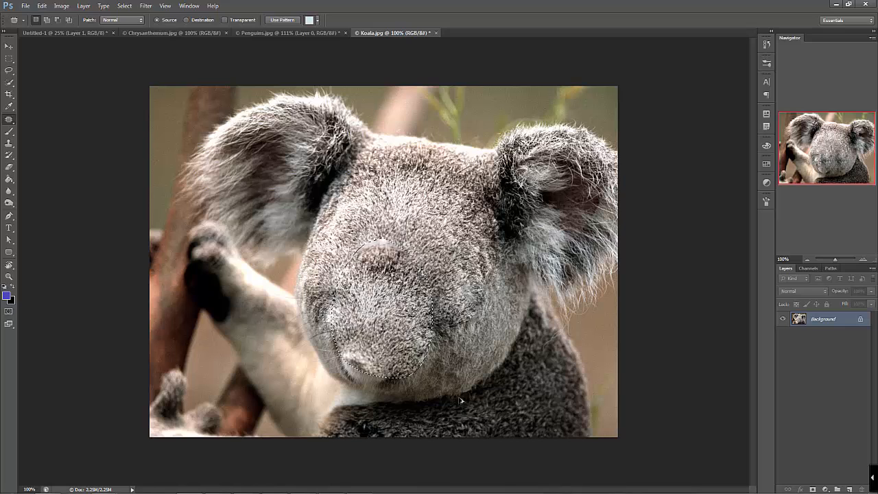
pyautogui.hotkey('ctrl', 'alt', 'z')
pyautogui.hotkey('ctrl', 'd')
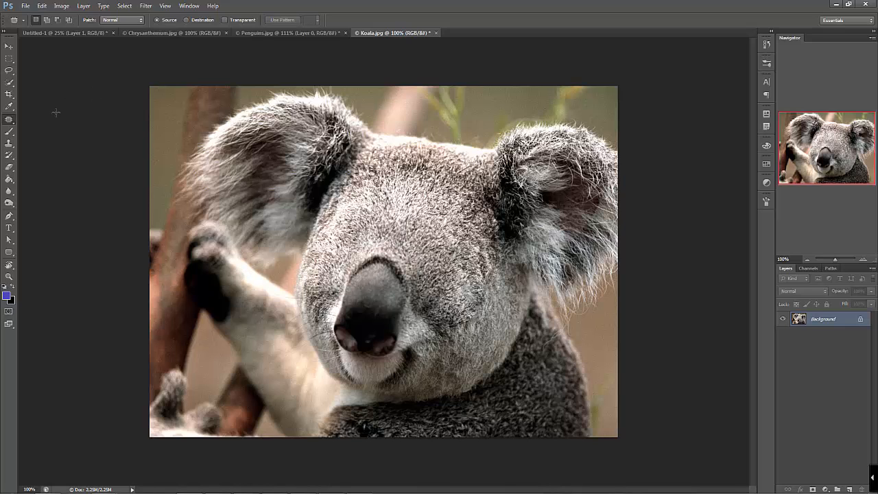
# Create a new layer and paint a looping stroke over the ear and forehead with a hard 83 px Brush
pyautogui.click(10, 131)
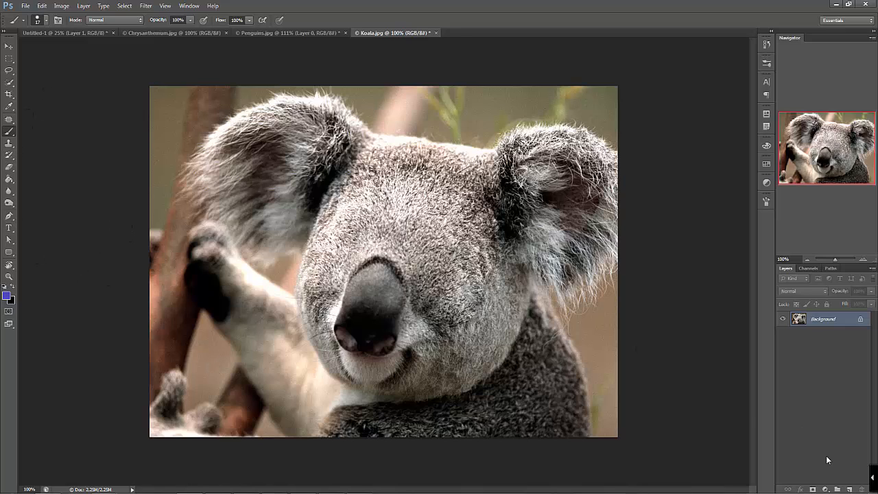
pyautogui.click(850, 489)
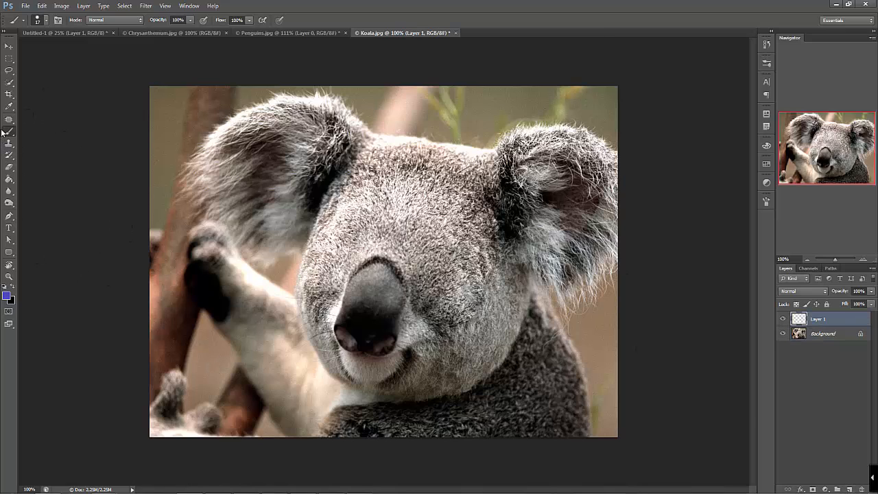
pyautogui.click(47, 22)
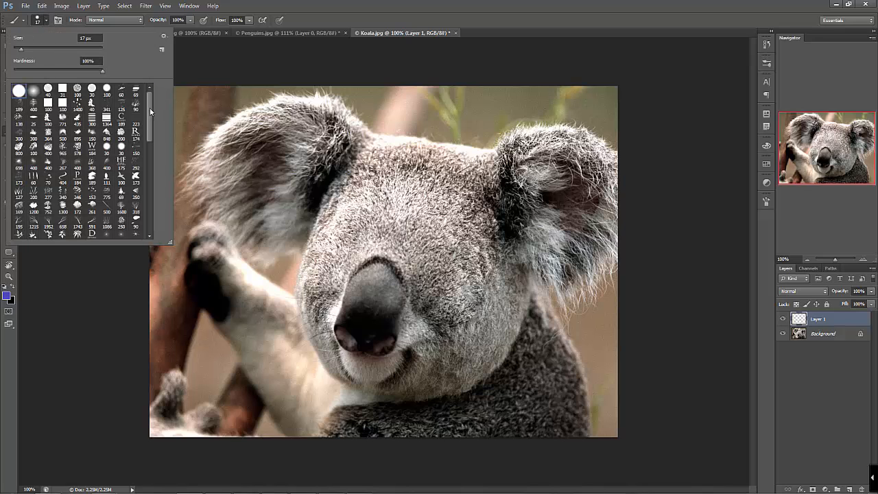
pyautogui.moveTo(150, 107)
pyautogui.mouseDown()
pyautogui.moveTo(168, 240)
pyautogui.moveTo(153, 125)
pyautogui.mouseUp()
pyautogui.click(51, 48)
pyautogui.moveTo(234, 139); pyautogui.dragTo(401, 159)
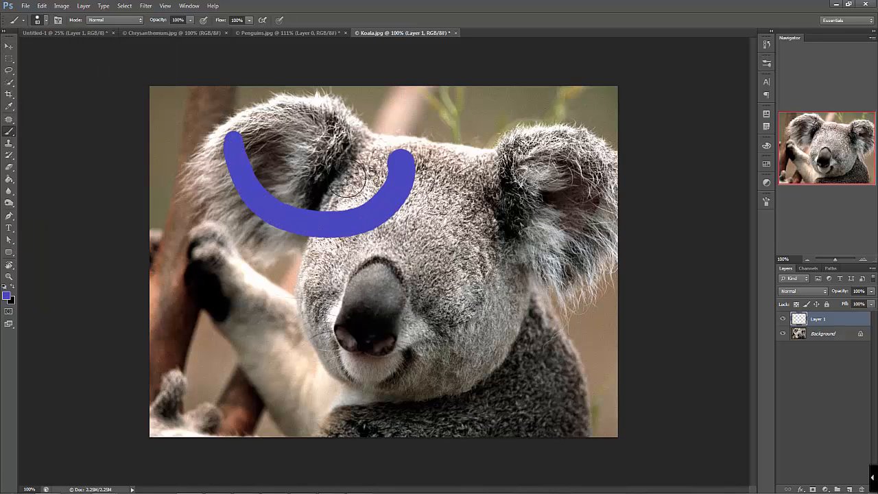
pyautogui.moveTo(349, 177); pyautogui.dragTo(422, 242)
# Set the brush hardness to 0% and paint a soft dab on the koala's arm
pyautogui.click(46, 21)
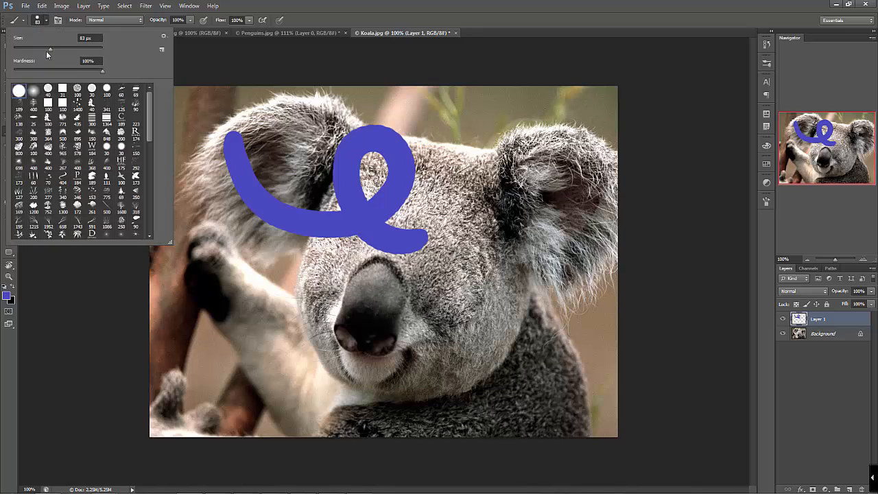
pyautogui.click(32, 70)
pyautogui.click(246, 292)
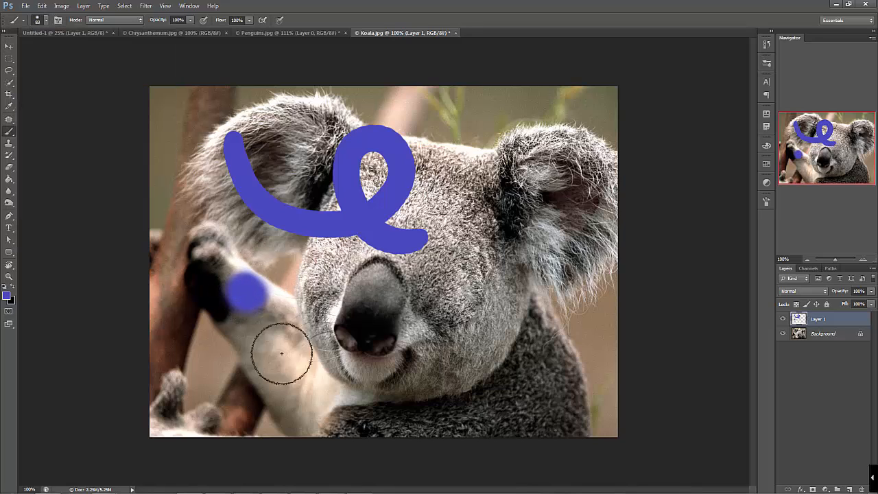
# Set the brush hardness to 100% and paint a hard-edged dab between the arm and the nose
pyautogui.rightClick(371, 189)
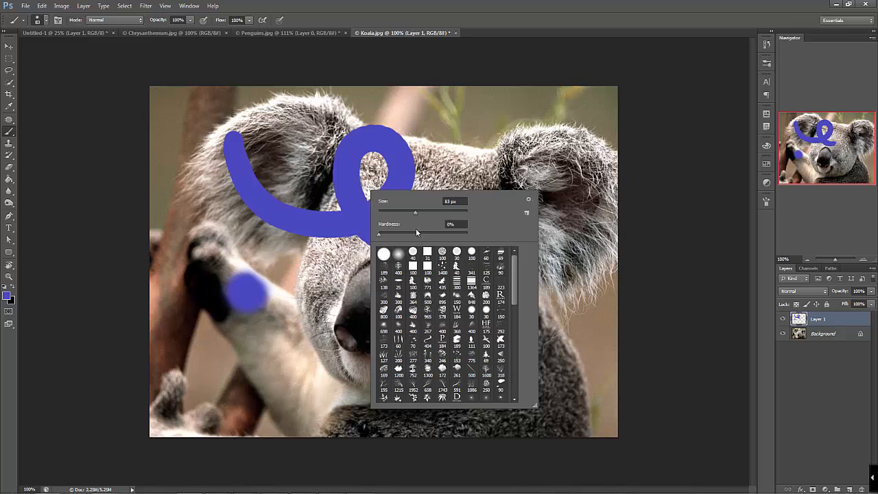
pyautogui.moveTo(381, 235); pyautogui.dragTo(488, 237)
pyautogui.moveTo(306, 297); pyautogui.dragTo(313, 303)
# Set the brush size to 13 px and paint a thin curly stroke across the koala's nose
pyautogui.rightClick(353, 249)
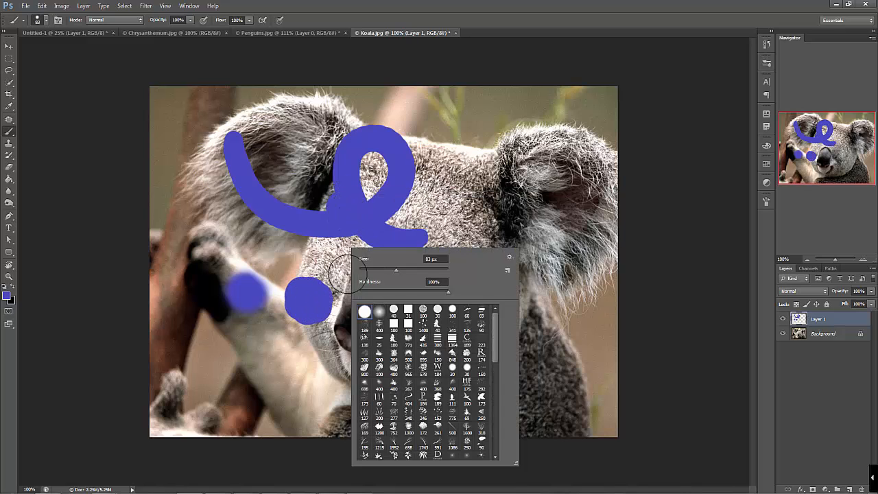
pyautogui.moveTo(398, 269); pyautogui.dragTo(377, 273)
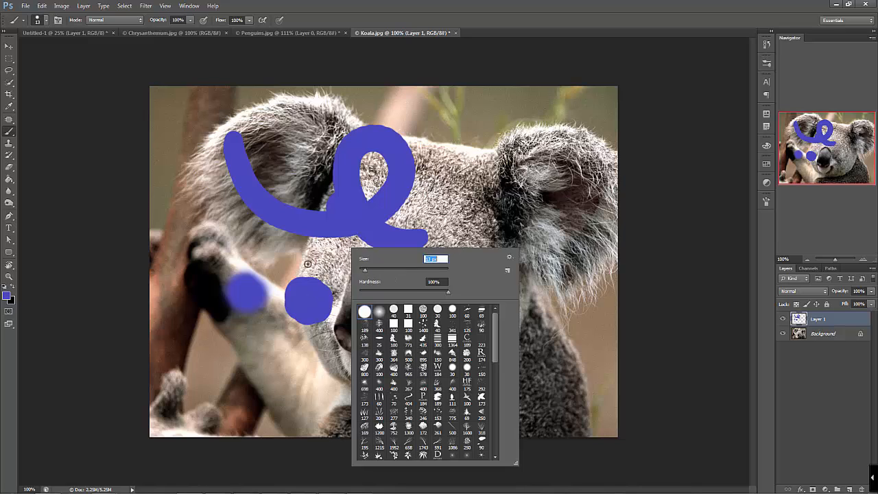
pyautogui.moveTo(307, 263)
pyautogui.mouseDown()
pyautogui.moveTo(350, 264)
pyautogui.moveTo(394, 302)
pyautogui.moveTo(428, 310)
pyautogui.mouseUp()
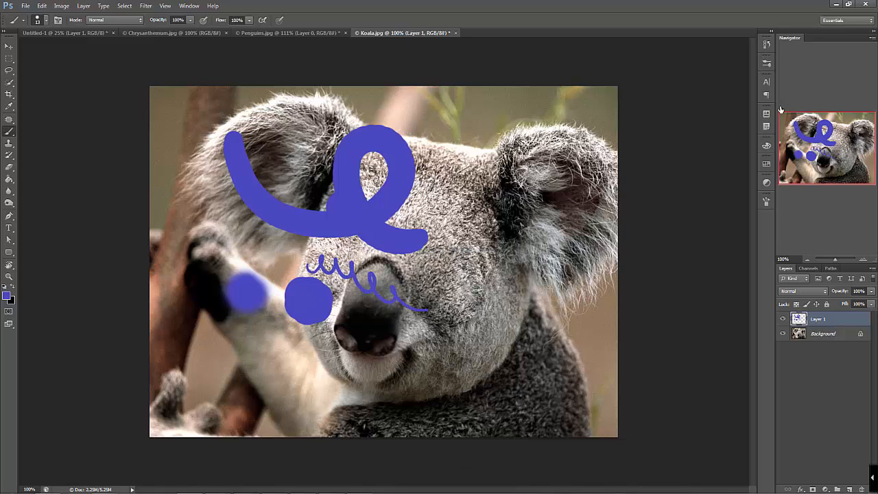
# Set the brush tip spacing to 405% and paint dotted strokes over the ear, cheek and chin
pyautogui.click(767, 202)
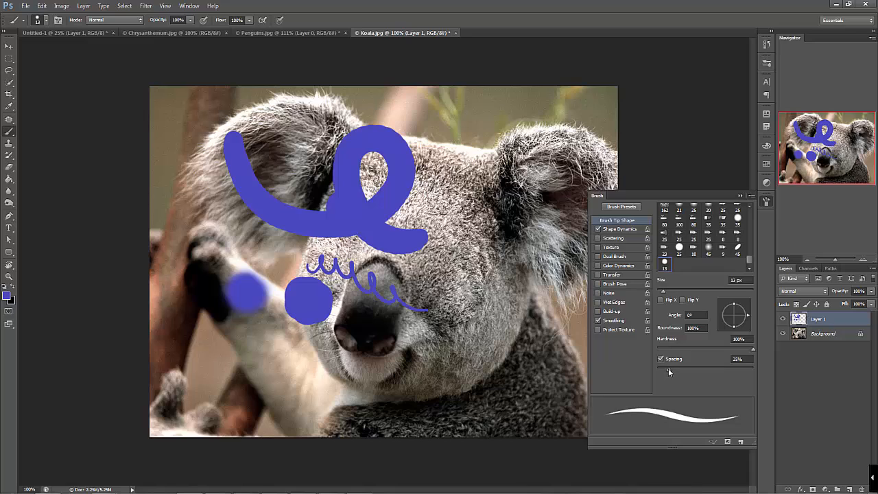
pyautogui.moveTo(668, 369); pyautogui.dragTo(739, 370)
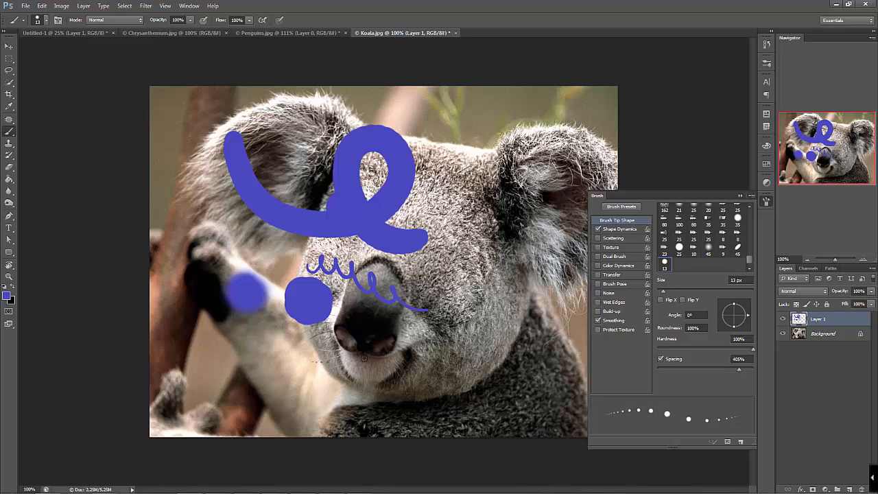
pyautogui.moveTo(555, 234)
pyautogui.mouseDown()
pyautogui.moveTo(477, 292)
pyautogui.moveTo(387, 388)
pyautogui.moveTo(489, 366)
pyautogui.mouseUp()
# Set the brush tip spacing to 1%, paint a continuous wavy line from the arm to the ear, and close the brush settings
pyautogui.moveTo(739, 369); pyautogui.dragTo(657, 370)
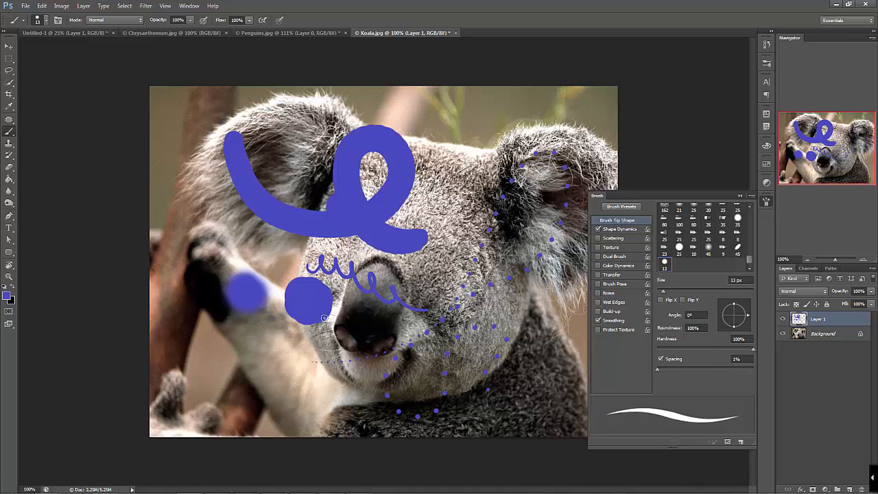
pyautogui.moveTo(320, 371)
pyautogui.mouseDown()
pyautogui.moveTo(443, 168)
pyautogui.moveTo(564, 171)
pyautogui.mouseUp()
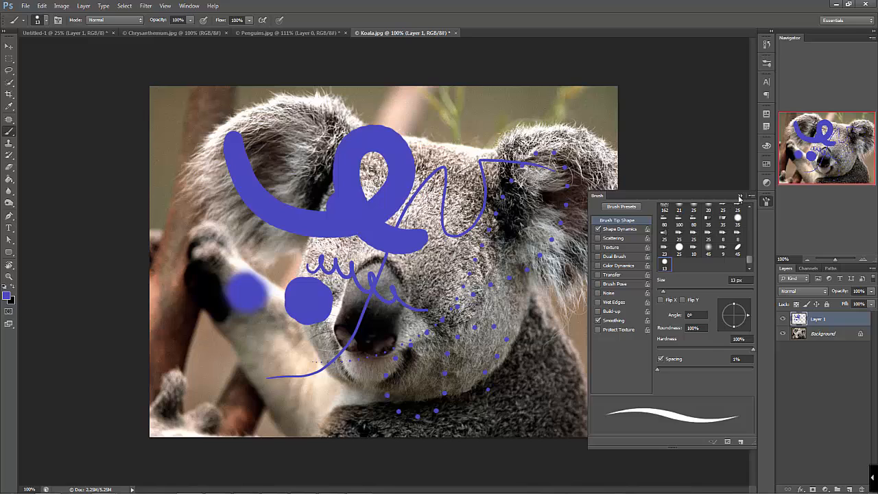
pyautogui.click(740, 198)
# Choose a 100 px leafy brush tip and paint foliage strokes above the ear and down the forehead
pyautogui.rightClick(258, 255)
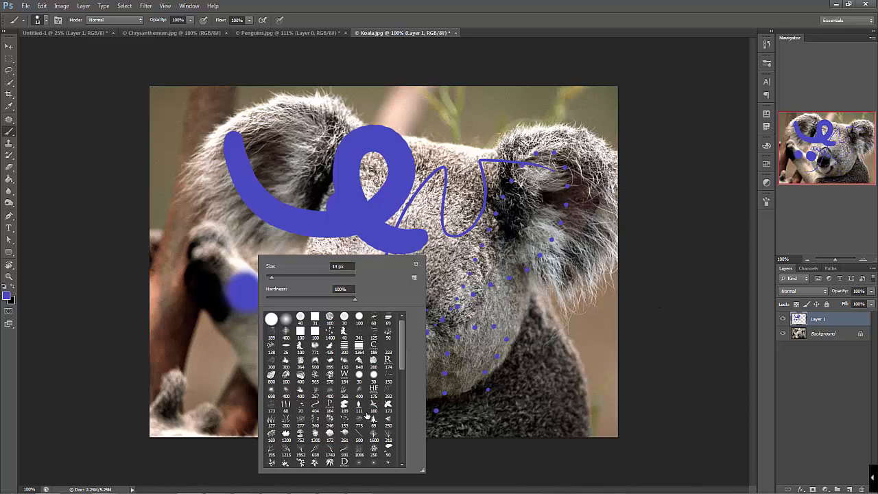
pyautogui.scroll(-5, 403, 363)
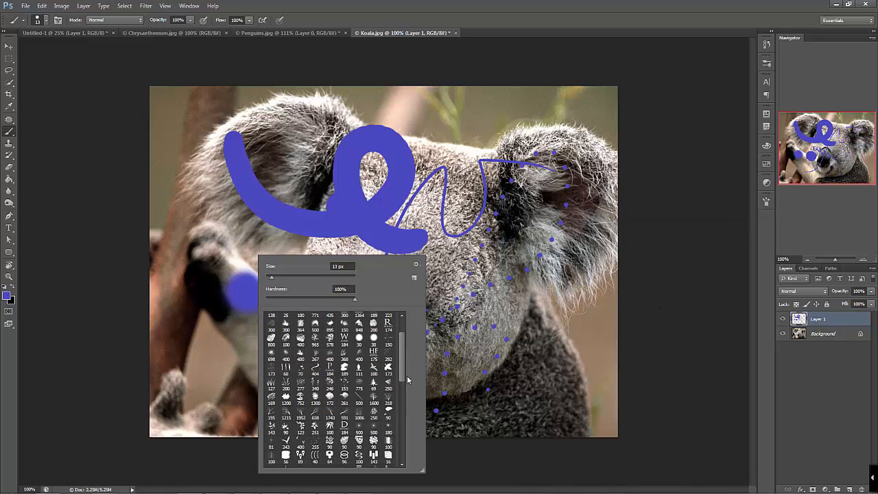
pyautogui.click(330, 374)
pyautogui.moveTo(535, 102)
pyautogui.mouseDown()
pyautogui.moveTo(596, 143)
pyautogui.moveTo(639, 92)
pyautogui.moveTo(461, 180)
pyautogui.moveTo(450, 255)
pyautogui.mouseUp()
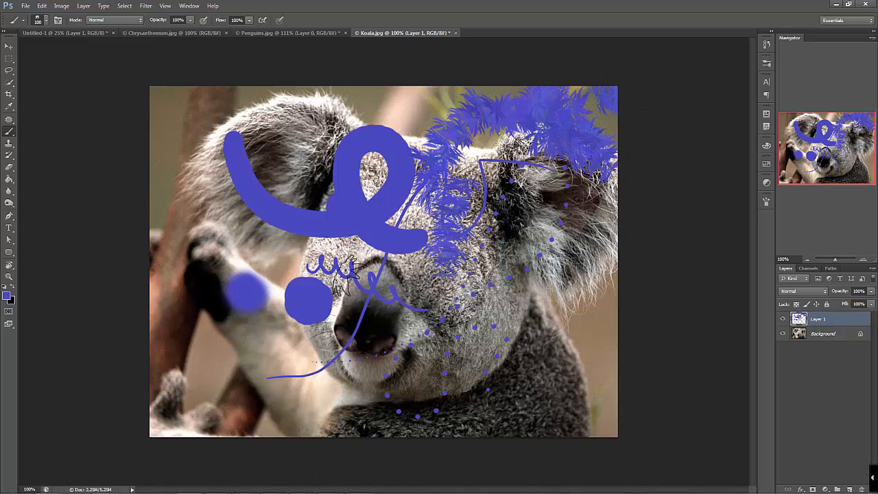
# Choose the bare-tree brush tip at 370 px and stamp blue trees over the koala's arm, paw and nose
pyautogui.rightClick(341, 262)
pyautogui.scroll(-2, 488, 388)
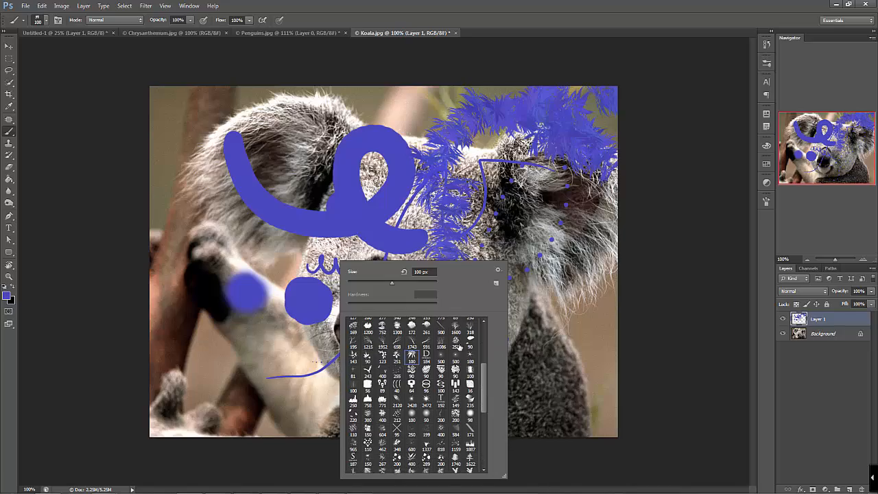
pyautogui.click(455, 328)
pyautogui.click(403, 282)
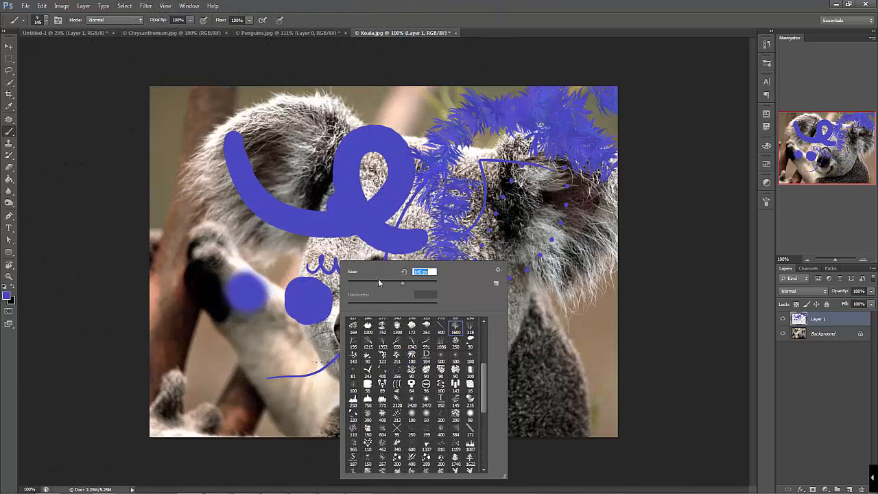
pyautogui.moveTo(407, 285); pyautogui.dragTo(418, 285)
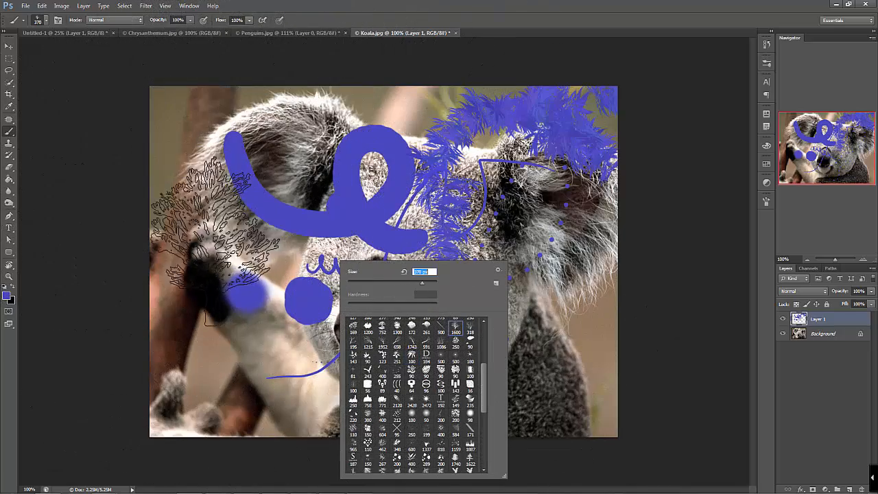
pyautogui.click(216, 244)
pyautogui.click(285, 351)
pyautogui.click(384, 346)
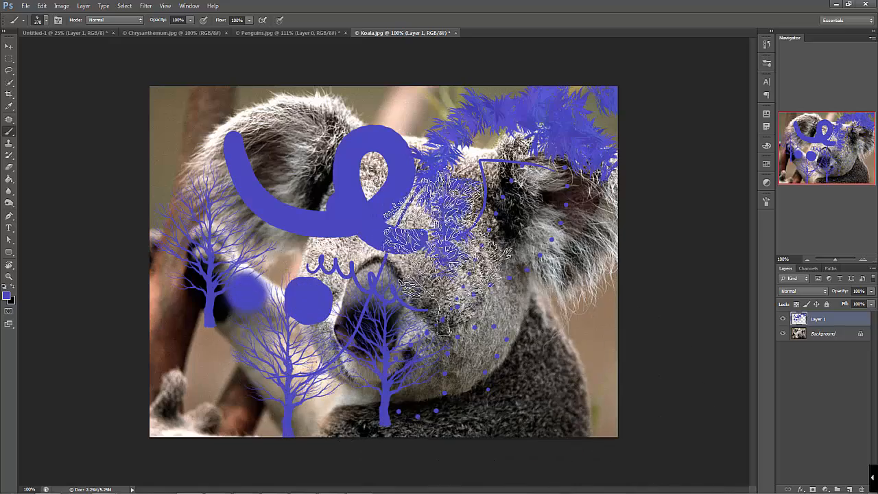
pyautogui.click(456, 203)
# Choose the hard round brush at 11 px, scribble over the koala's large ear and handwrite "Hola." above its head
pyautogui.rightClick(525, 258)
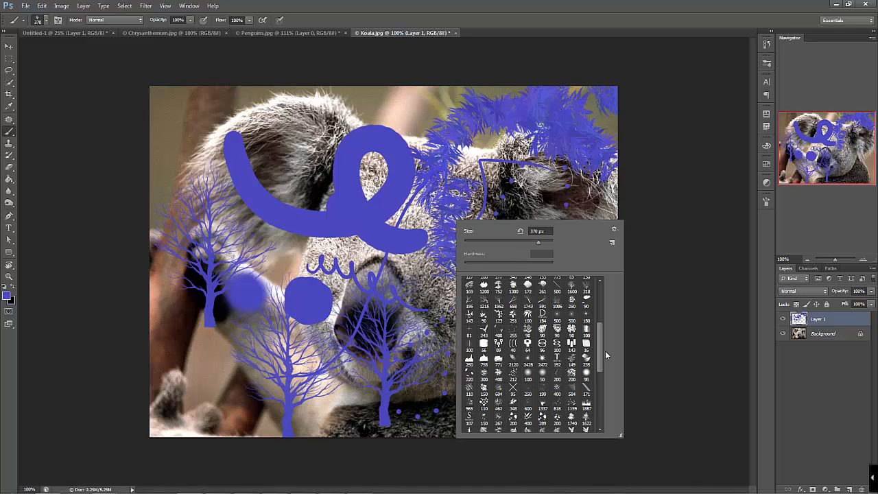
pyautogui.scroll(8, 606, 355)
pyautogui.click(469, 283)
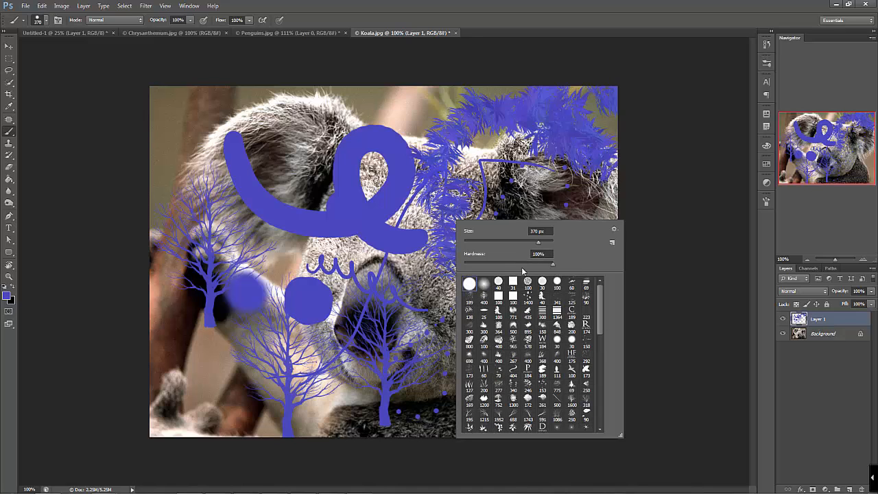
pyautogui.click(482, 265)
pyautogui.moveTo(508, 243); pyautogui.dragTo(472, 243)
pyautogui.moveTo(168, 113)
pyautogui.mouseDown()
pyautogui.moveTo(216, 197)
pyautogui.moveTo(210, 141)
pyautogui.moveTo(286, 141)
pyautogui.moveTo(320, 128)
pyautogui.mouseUp()
pyautogui.moveTo(345, 94); pyautogui.dragTo(370, 119)
pyautogui.moveTo(349, 110); pyautogui.dragTo(385, 105)
pyautogui.moveTo(390, 94)
pyautogui.mouseDown()
pyautogui.moveTo(405, 113)
pyautogui.moveTo(427, 110)
pyautogui.mouseUp()
pyautogui.click(435, 105)
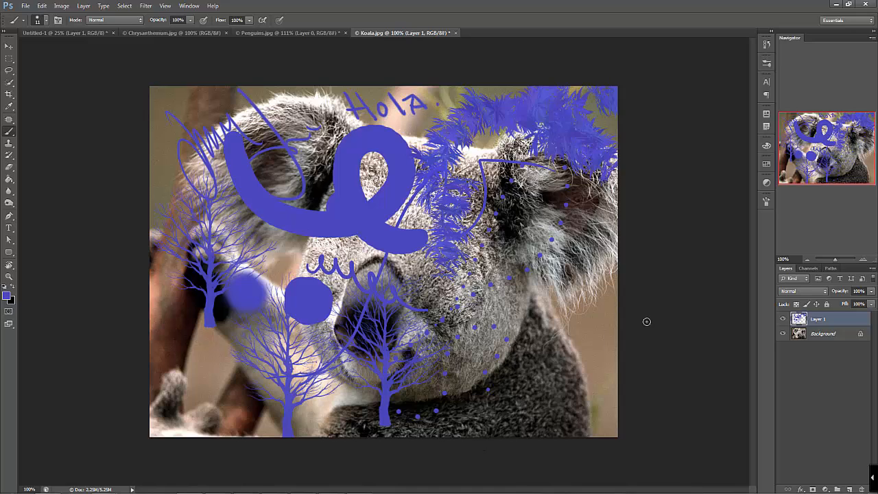
# Toggle the visibility of Layer 1 several times to compare the photo with and without the painting, leaving it visible
pyautogui.click(783, 319)
pyautogui.click(783, 323)
pyautogui.click(786, 325)
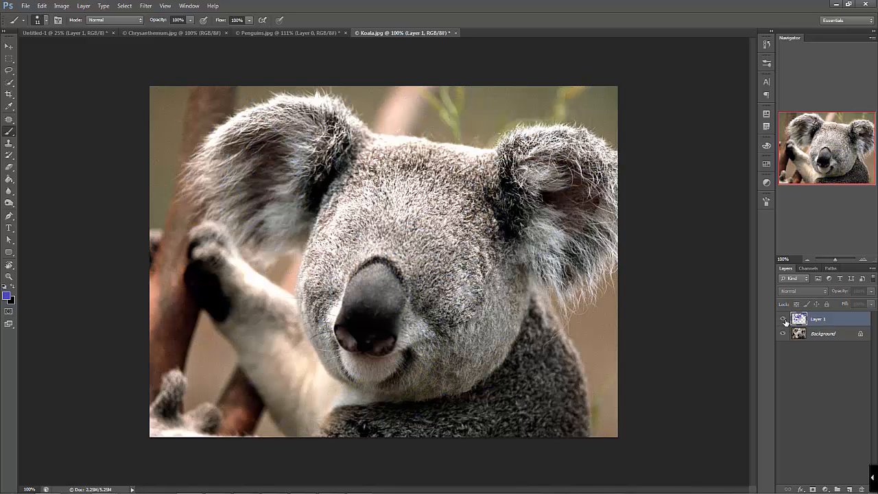
pyautogui.click(784, 321)
pyautogui.click(784, 320)
pyautogui.click(784, 321)
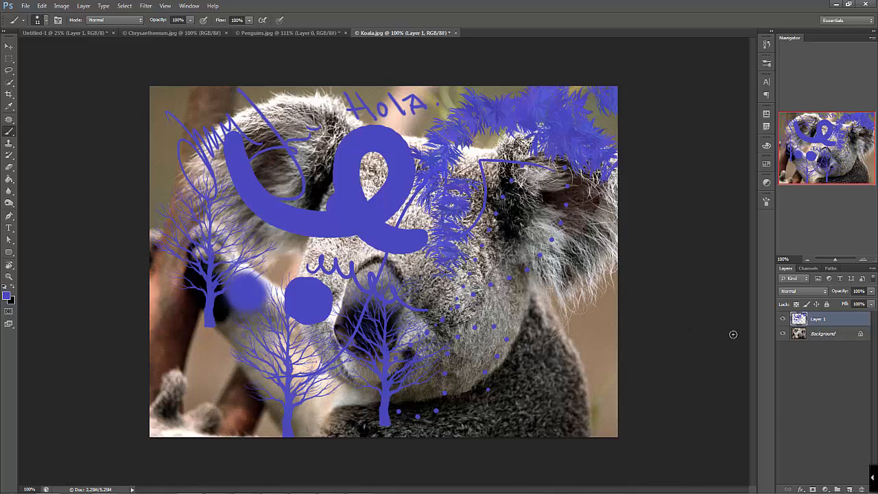
pyautogui.click(9, 144)
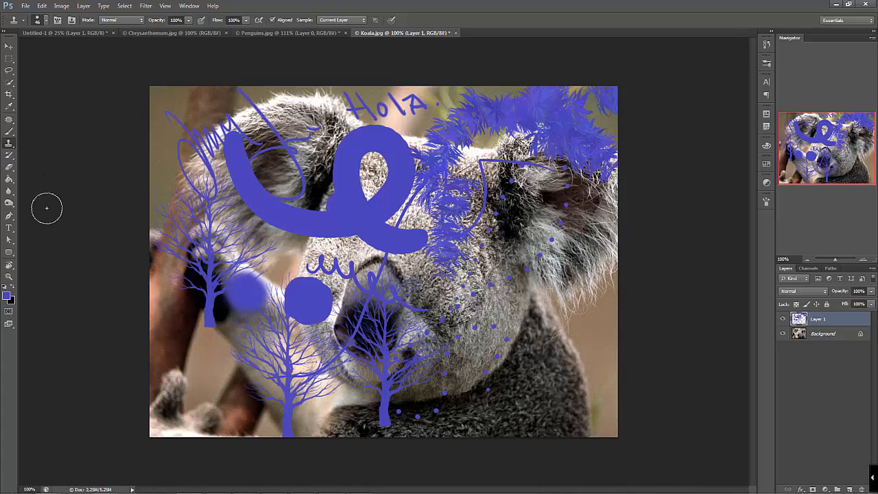
pyautogui.click(9, 157)
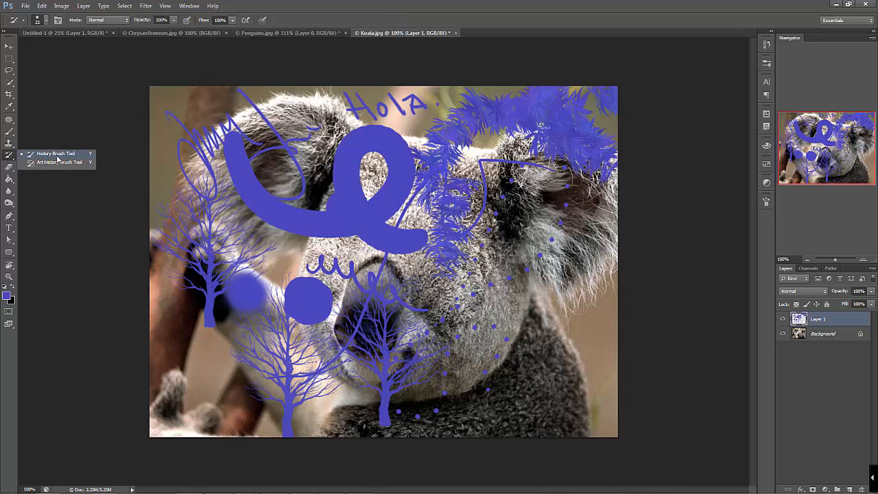
# Use the Eraser tool to remove the "Hola." lettering, part of the thick loop and most foliage strokes around the forehead
pyautogui.click(9, 169)
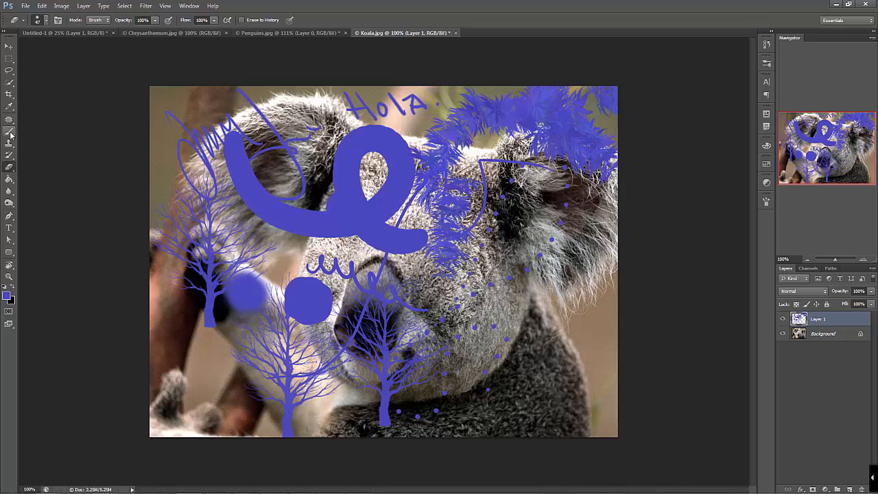
pyautogui.click(46, 20)
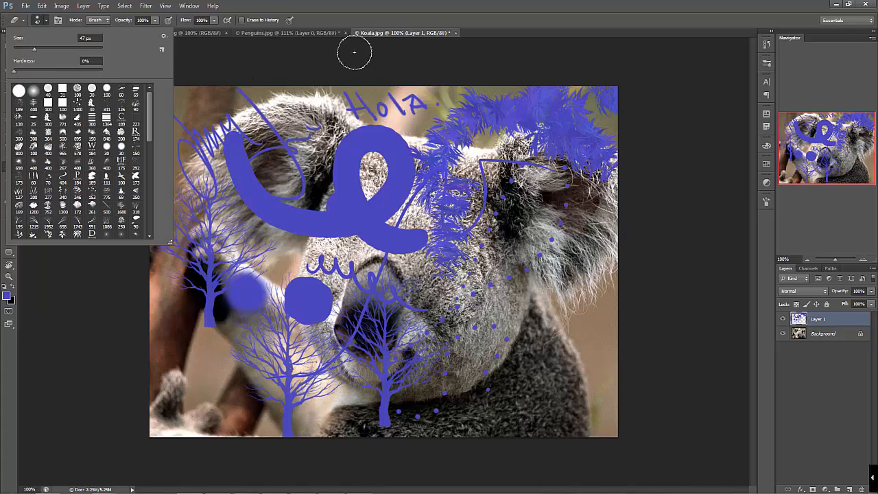
pyautogui.click(367, 34)
pyautogui.moveTo(381, 182)
pyautogui.mouseDown()
pyautogui.moveTo(443, 217)
pyautogui.moveTo(371, 151)
pyautogui.moveTo(392, 145)
pyautogui.moveTo(383, 109)
pyautogui.moveTo(453, 134)
pyautogui.moveTo(597, 90)
pyautogui.moveTo(446, 247)
pyautogui.moveTo(494, 157)
pyautogui.moveTo(576, 206)
pyautogui.mouseUp()
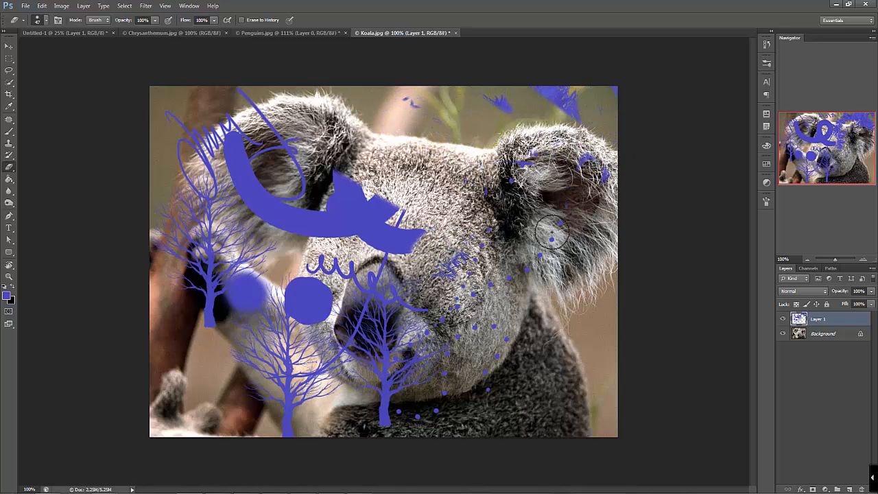
# Activate the Paint Bucket tool and add a new empty layer above Layer 1
pyautogui.click(9, 179)
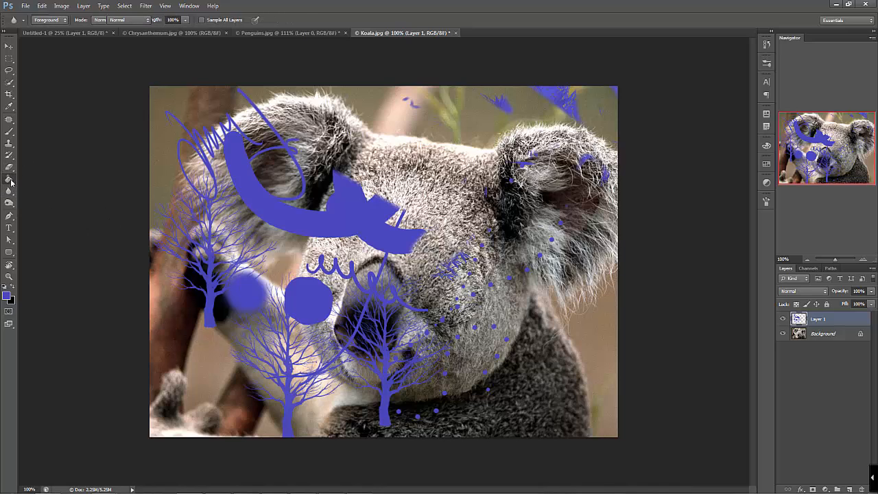
pyautogui.rightClick(11, 182)
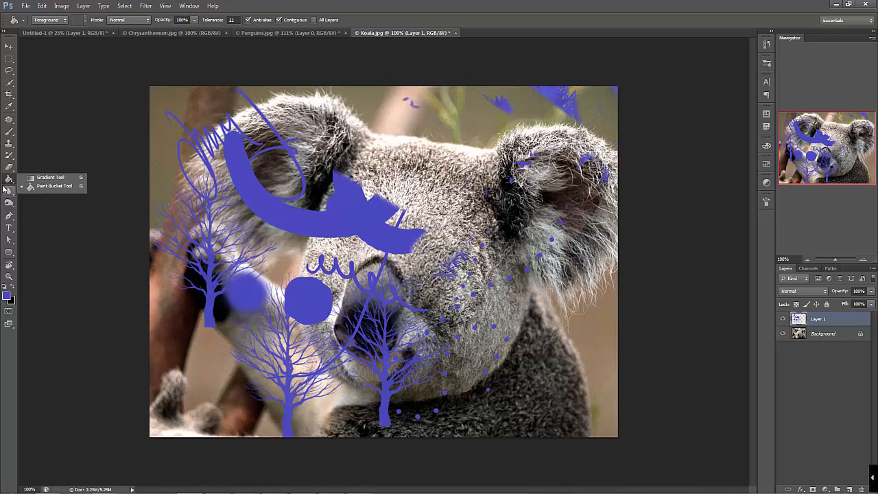
pyautogui.click(847, 490)
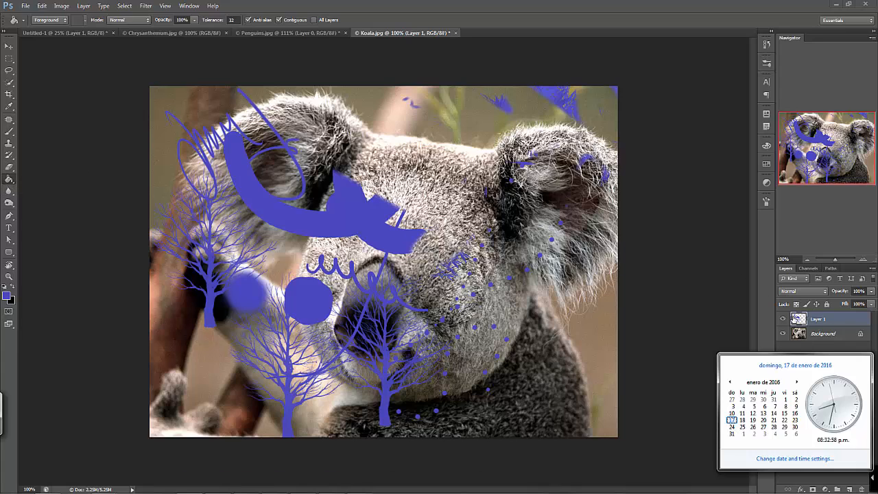
pyautogui.click(787, 348)
pyautogui.click(849, 489)
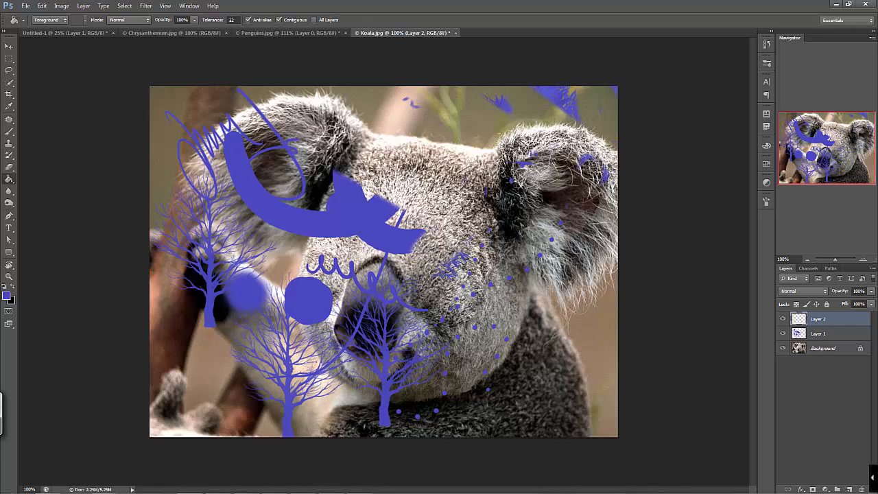
# Make a rectangular selection over the koala's forehead and fill it with the blue foreground colour on Layer 2
pyautogui.press('m')
pyautogui.moveTo(344, 111); pyautogui.dragTo(556, 265)
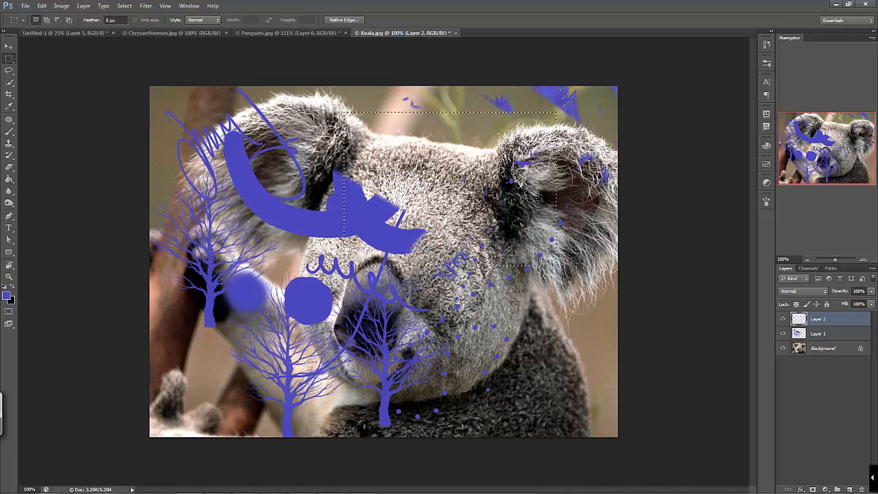
pyautogui.press('g')
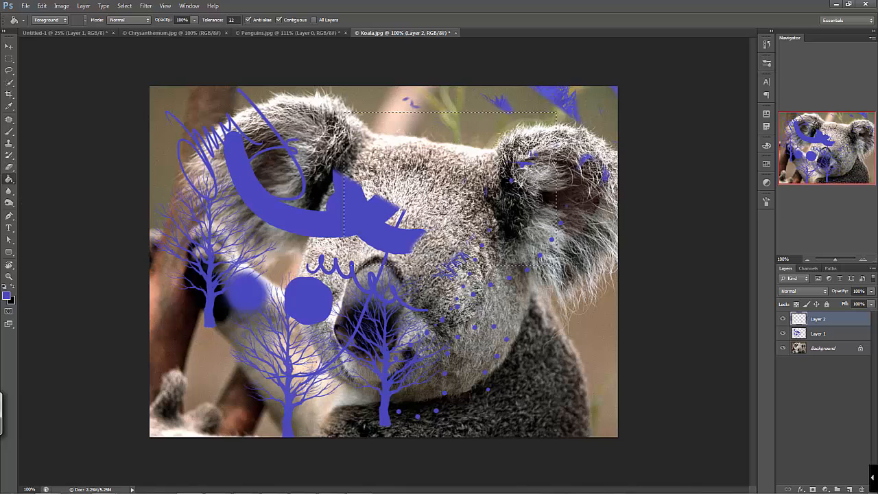
pyautogui.click(432, 152)
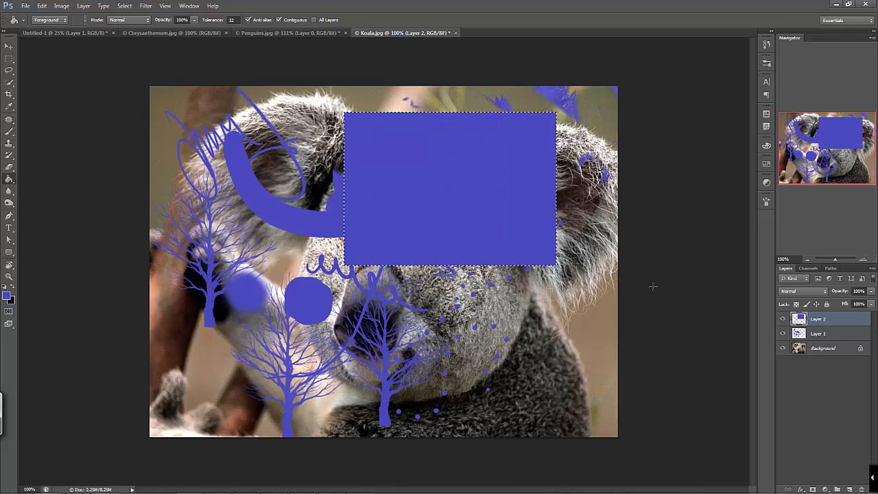
# Choose the Violet, Orange preset for the Gradient tool and draw two linear gradients across the selected rectangle
pyautogui.rightClick(9, 180)
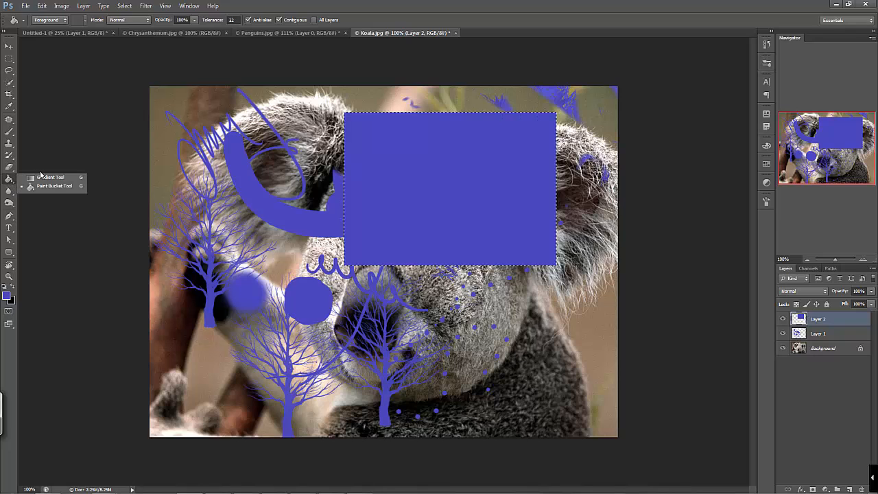
pyautogui.click(42, 176)
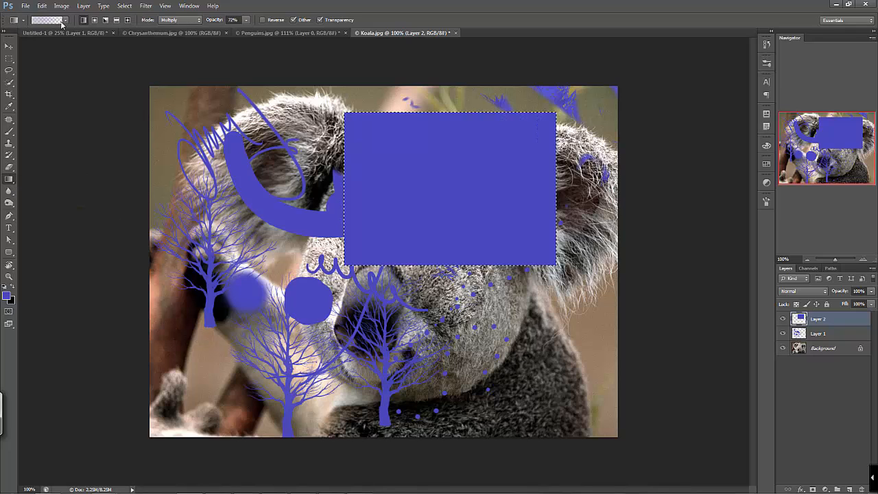
pyautogui.press('i')
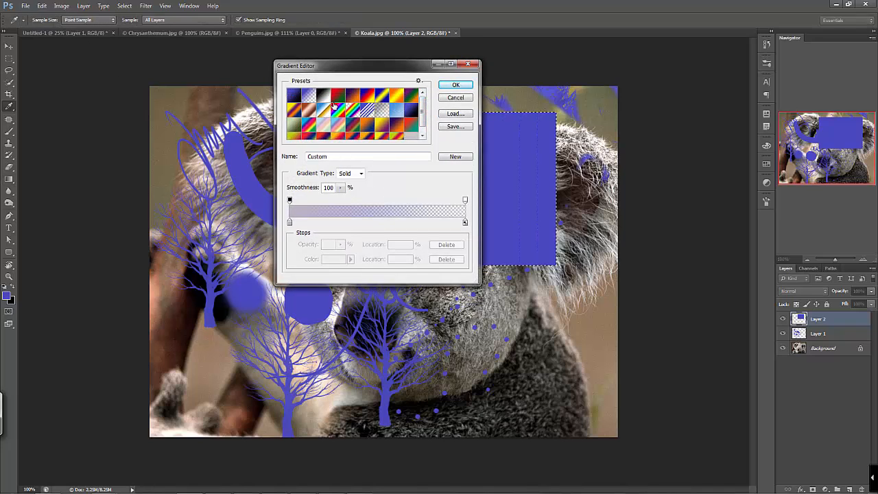
pyautogui.click(350, 94)
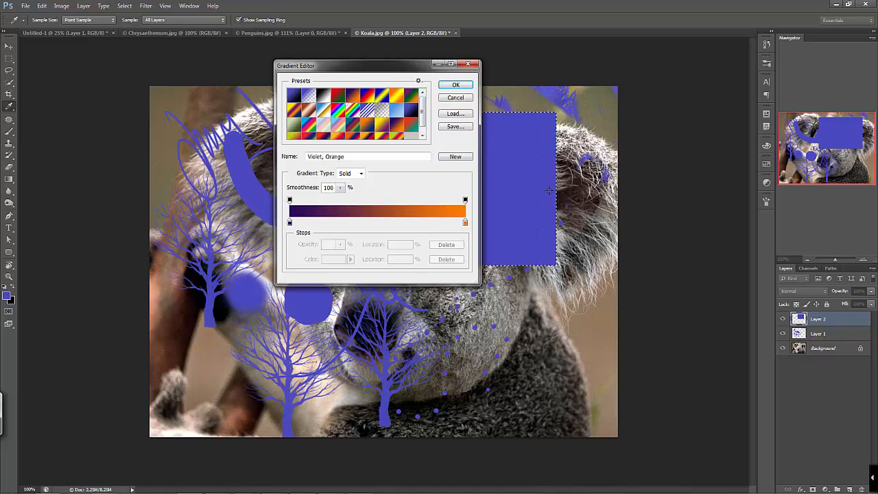
pyautogui.click(456, 85)
pyautogui.moveTo(343, 292); pyautogui.dragTo(658, 293)
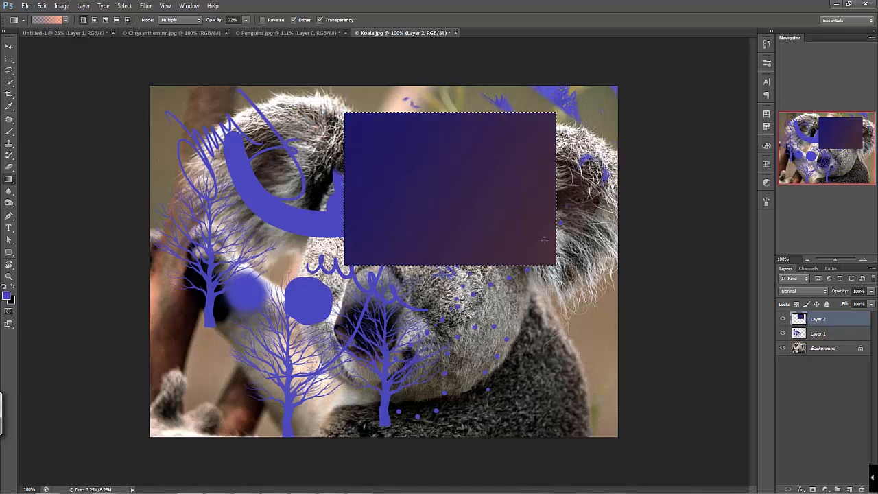
pyautogui.moveTo(544, 241); pyautogui.dragTo(635, 290)
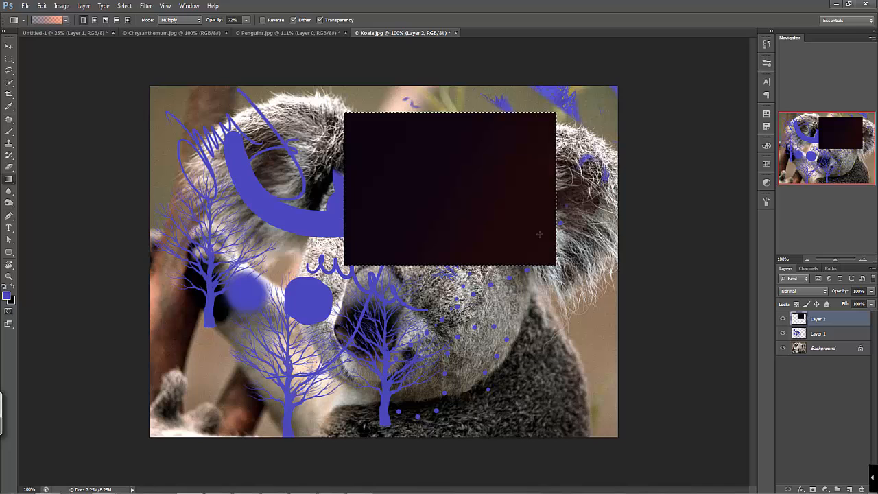
# Set the gradient blending mode to Normal and draw several linear gradients in different directions across the selected rectangle
pyautogui.click(176, 22)
pyautogui.click(172, 27)
pyautogui.moveTo(354, 159); pyautogui.dragTo(603, 283)
pyautogui.moveTo(431, 182); pyautogui.dragTo(407, 173)
pyautogui.moveTo(476, 242); pyautogui.dragTo(428, 135)
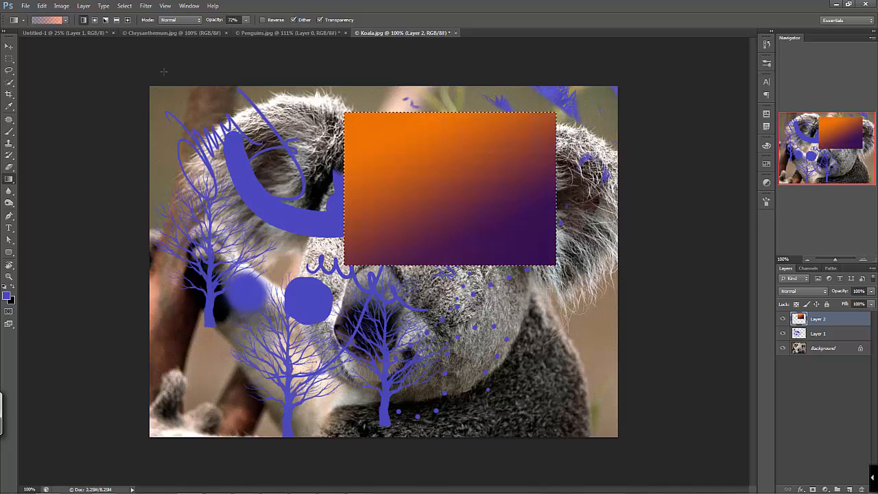
# Draw radial gradients outward from the middle of the selected rectangle, followed by an angle gradient from its centre
pyautogui.click(95, 20)
pyautogui.moveTo(539, 247); pyautogui.dragTo(542, 249)
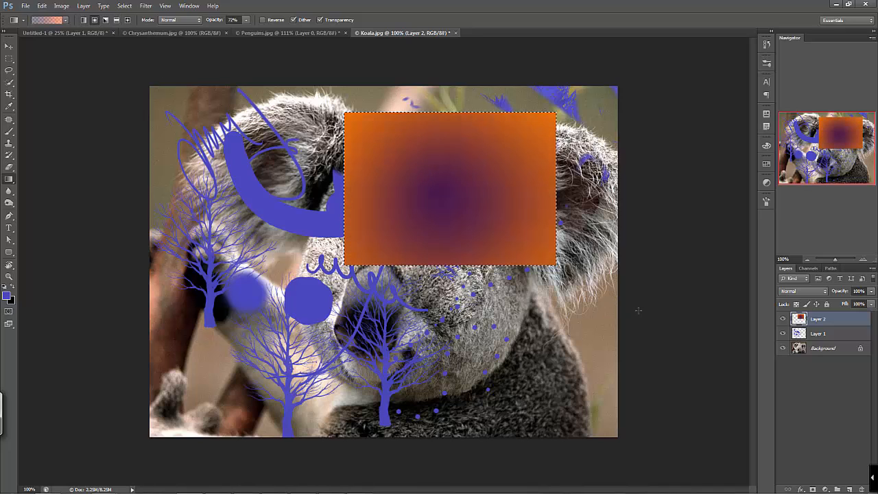
pyautogui.moveTo(455, 188); pyautogui.dragTo(511, 226)
pyautogui.click(106, 20)
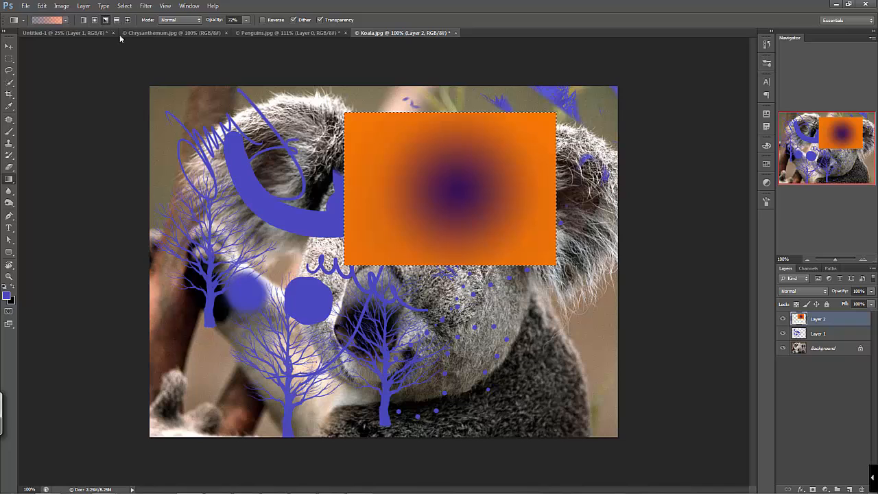
pyautogui.moveTo(434, 194); pyautogui.dragTo(467, 248)
# Draw a reflected gradient and a diamond gradient from near the centre of the selected rectangle
pyautogui.click(117, 20)
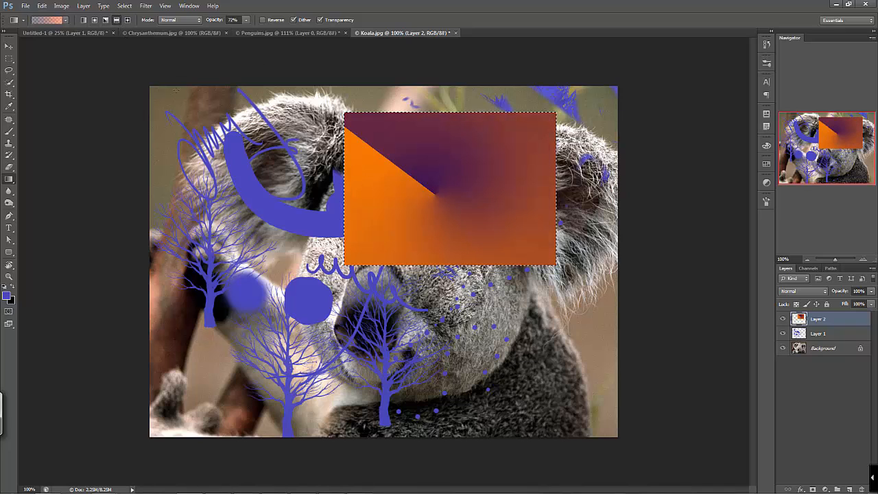
pyautogui.moveTo(479, 187); pyautogui.dragTo(479, 120)
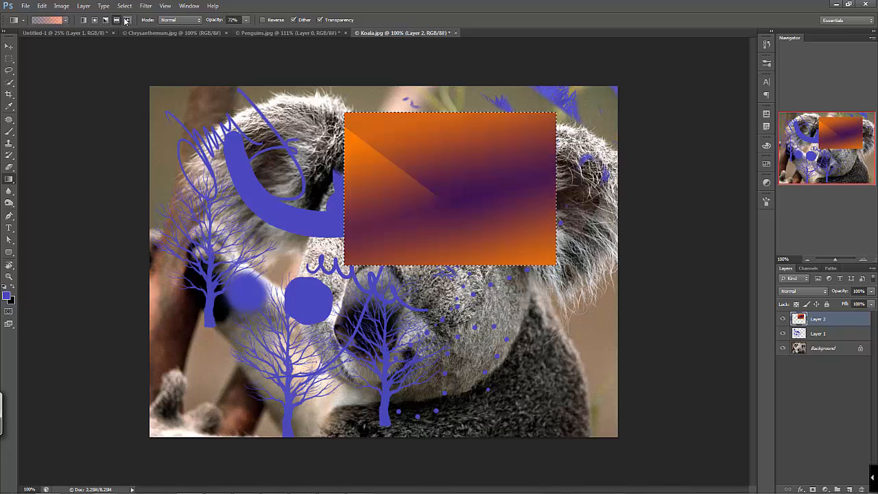
pyautogui.moveTo(458, 203); pyautogui.dragTo(353, 115)
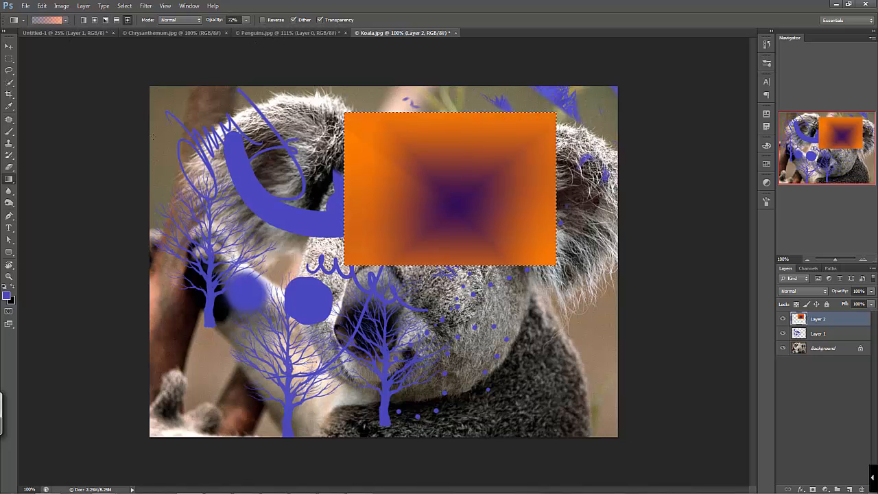
# Hide Layer 2 and Layer 1, then convert the locked Background into a regular layer named Layer 0
pyautogui.click(10, 189)
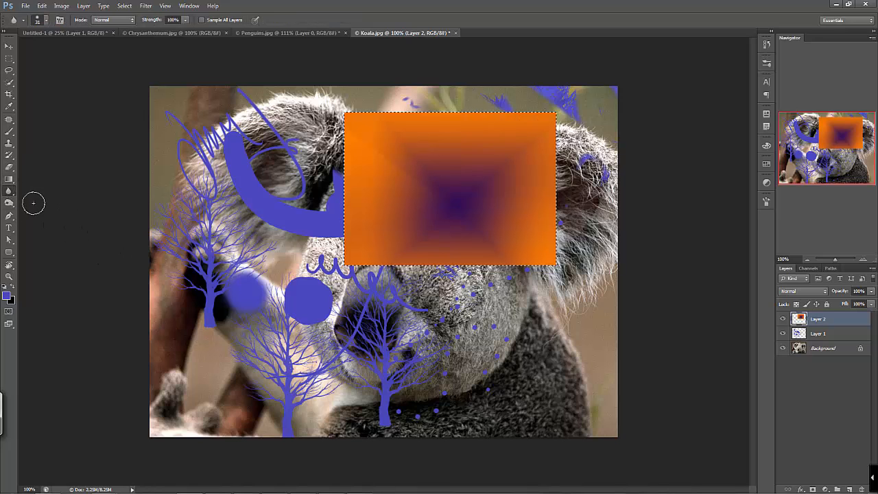
pyautogui.click(783, 319)
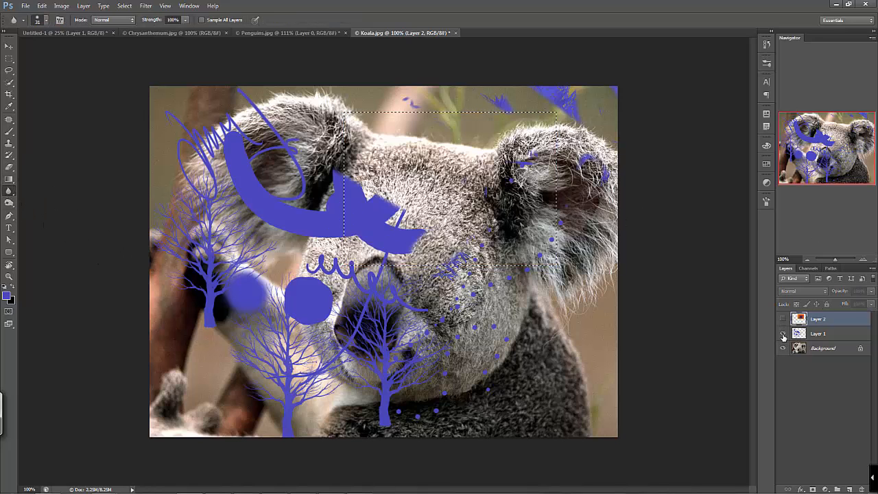
pyautogui.click(783, 334)
pyautogui.click(828, 351)
pyautogui.doubleClick(860, 350)
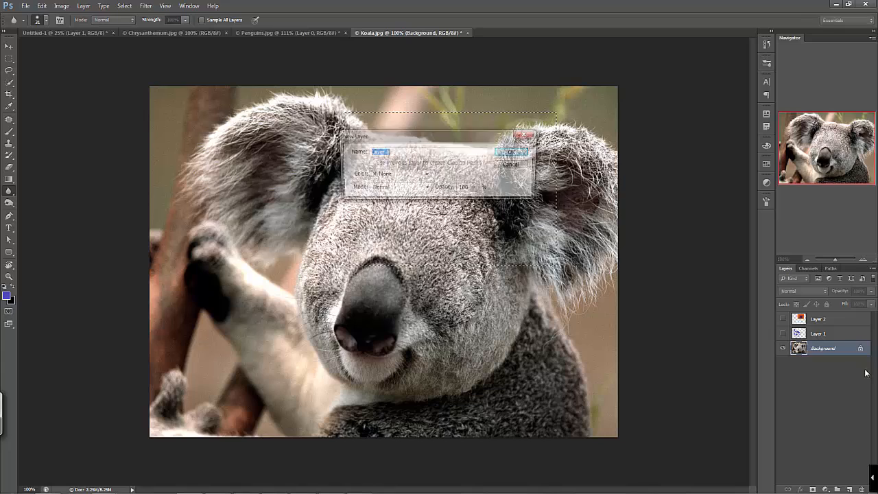
pyautogui.press('Return')
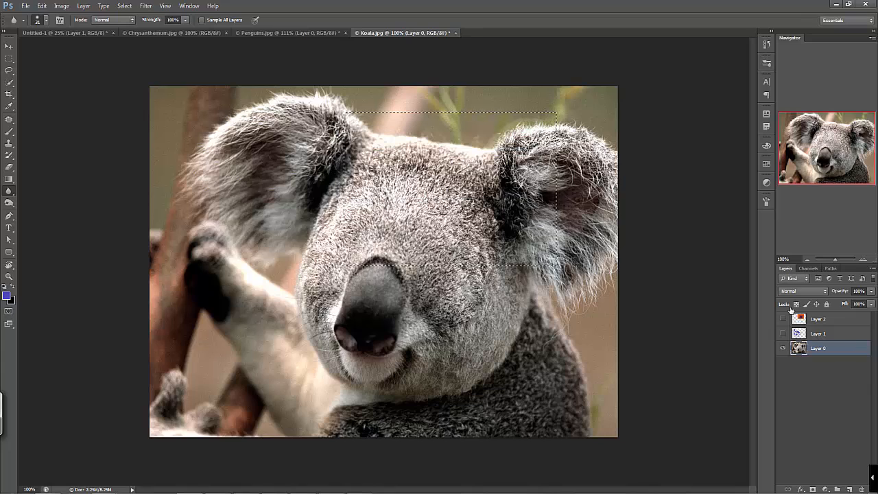
# Blur patches of fur on the koala's forehead and along the adjacent ear with the Blur tool on Layer 0
pyautogui.press('z')
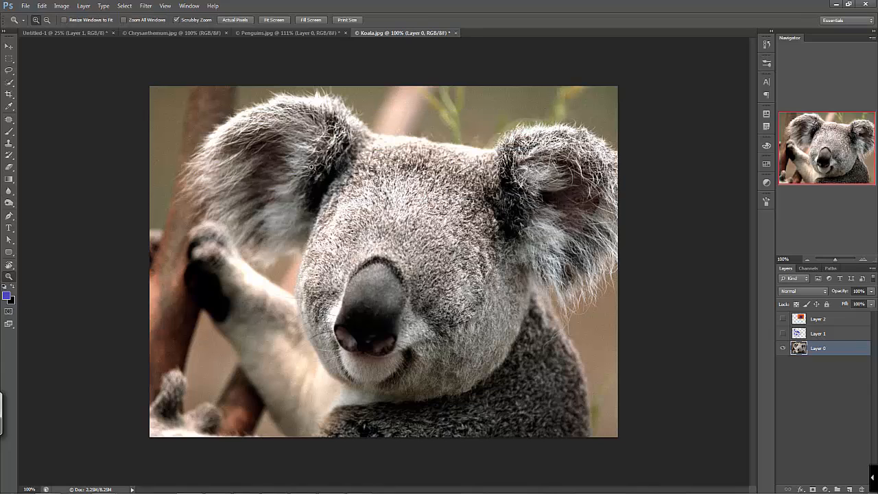
pyautogui.moveTo(322, 176)
pyautogui.mouseDown()
pyautogui.moveTo(430, 273)
pyautogui.moveTo(415, 225)
pyautogui.mouseUp()
pyautogui.click(10, 192)
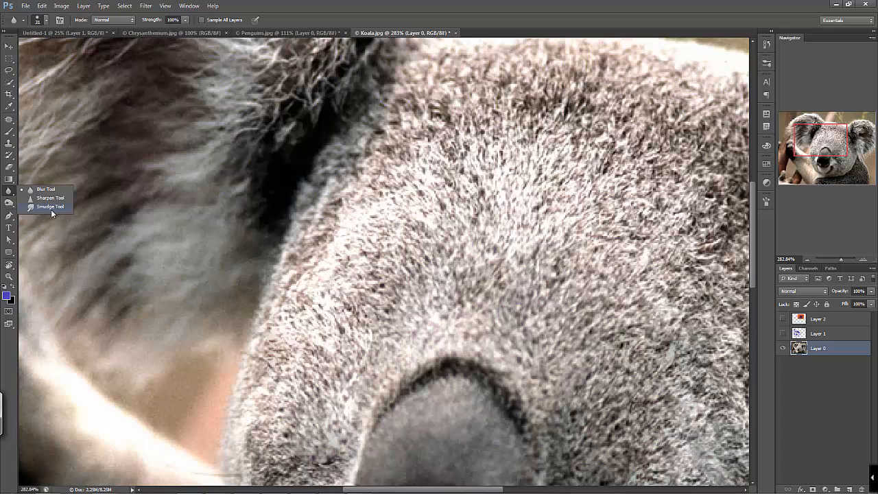
pyautogui.click(46, 189)
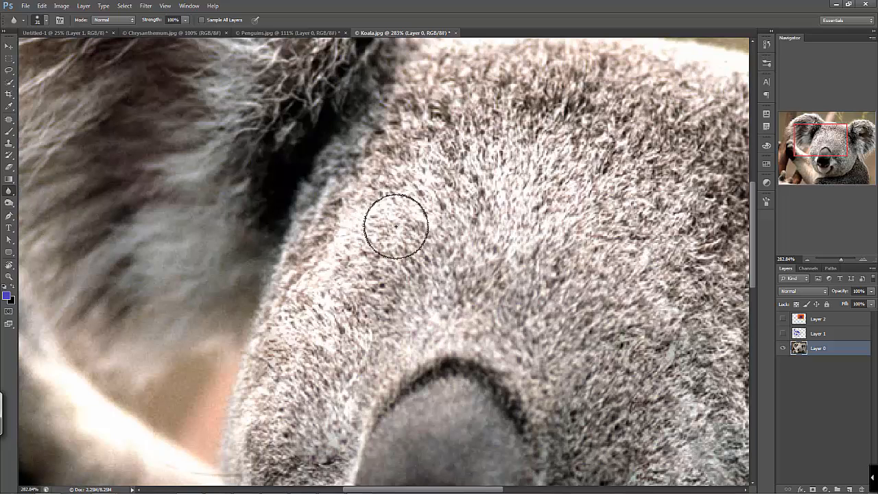
pyautogui.moveTo(396, 227)
pyautogui.mouseDown()
pyautogui.moveTo(415, 171)
pyautogui.moveTo(400, 236)
pyautogui.moveTo(430, 175)
pyautogui.moveTo(459, 196)
pyautogui.moveTo(461, 123)
pyautogui.moveTo(518, 91)
pyautogui.moveTo(363, 212)
pyautogui.moveTo(339, 251)
pyautogui.moveTo(320, 355)
pyautogui.mouseUp()
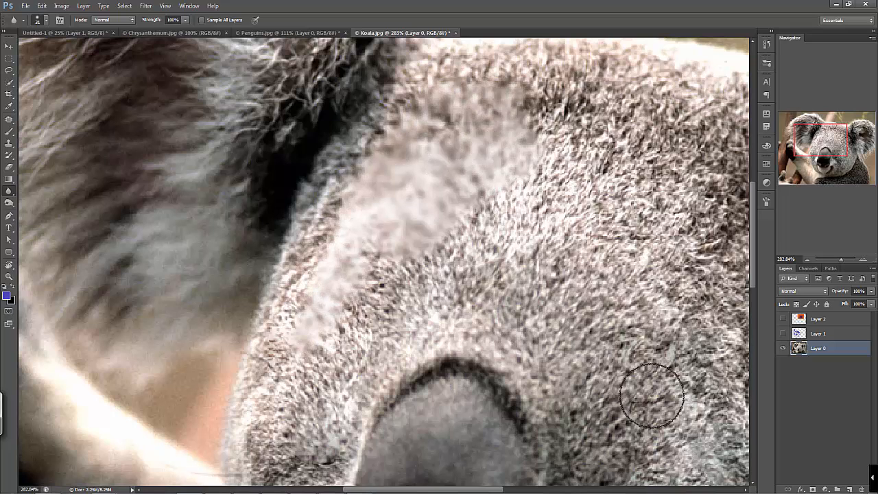
pyautogui.moveTo(472, 125)
pyautogui.mouseDown()
pyautogui.moveTo(408, 161)
pyautogui.moveTo(434, 168)
pyautogui.moveTo(424, 147)
pyautogui.moveTo(382, 131)
pyautogui.moveTo(348, 138)
pyautogui.moveTo(362, 206)
pyautogui.moveTo(354, 211)
pyautogui.moveTo(340, 152)
pyautogui.moveTo(306, 143)
pyautogui.moveTo(273, 107)
pyautogui.moveTo(213, 140)
pyautogui.moveTo(205, 159)
pyautogui.moveTo(133, 164)
pyautogui.moveTo(241, 95)
pyautogui.moveTo(203, 77)
pyautogui.moveTo(289, 87)
pyautogui.moveTo(306, 69)
pyautogui.moveTo(536, 237)
pyautogui.moveTo(439, 190)
pyautogui.moveTo(413, 117)
pyautogui.moveTo(382, 118)
pyautogui.moveTo(439, 78)
pyautogui.moveTo(377, 102)
pyautogui.moveTo(394, 114)
pyautogui.moveTo(342, 249)
pyautogui.moveTo(346, 219)
pyautogui.moveTo(294, 323)
pyautogui.moveTo(301, 328)
pyautogui.moveTo(436, 222)
pyautogui.moveTo(319, 344)
pyautogui.moveTo(367, 368)
pyautogui.moveTo(640, 389)
pyautogui.mouseUp()
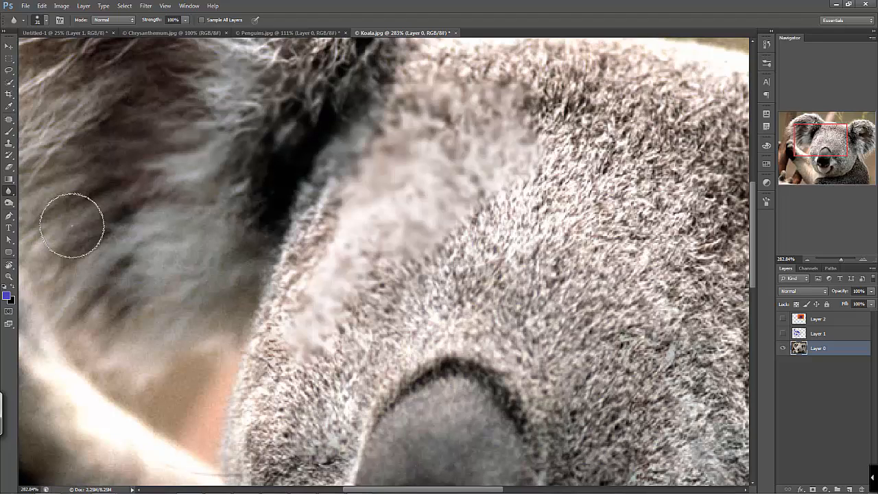
# Sharpen a patch of fur in the middle of the koala's forehead with repeated Sharpen tool strokes at 50% strength
pyautogui.rightClick(9, 192)
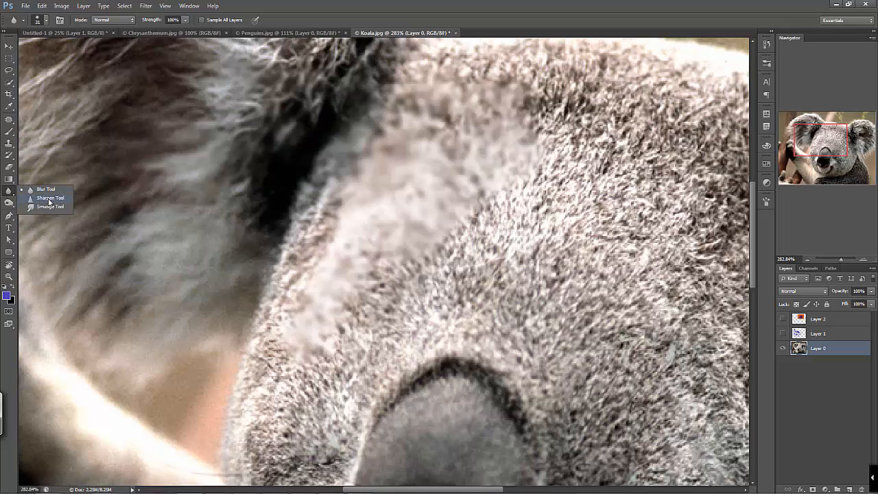
pyautogui.click(49, 199)
pyautogui.moveTo(551, 198); pyautogui.dragTo(415, 148)
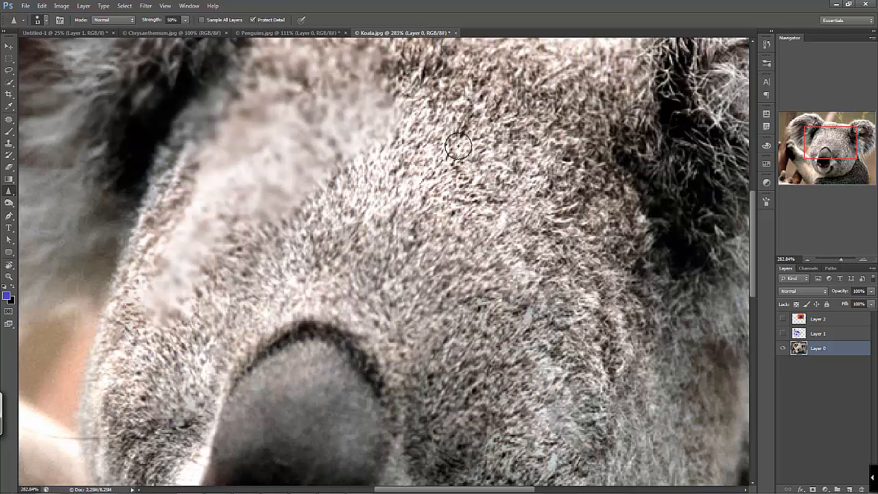
pyautogui.moveTo(518, 205)
pyautogui.mouseDown()
pyautogui.moveTo(506, 132)
pyautogui.moveTo(547, 140)
pyautogui.mouseUp()
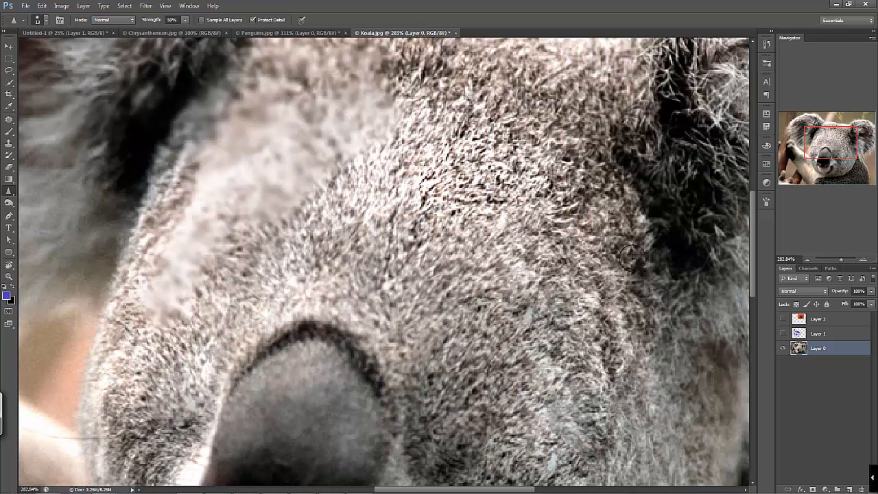
pyautogui.moveTo(418, 221)
pyautogui.mouseDown()
pyautogui.moveTo(439, 147)
pyautogui.moveTo(446, 182)
pyautogui.moveTo(463, 124)
pyautogui.moveTo(480, 192)
pyautogui.mouseUp()
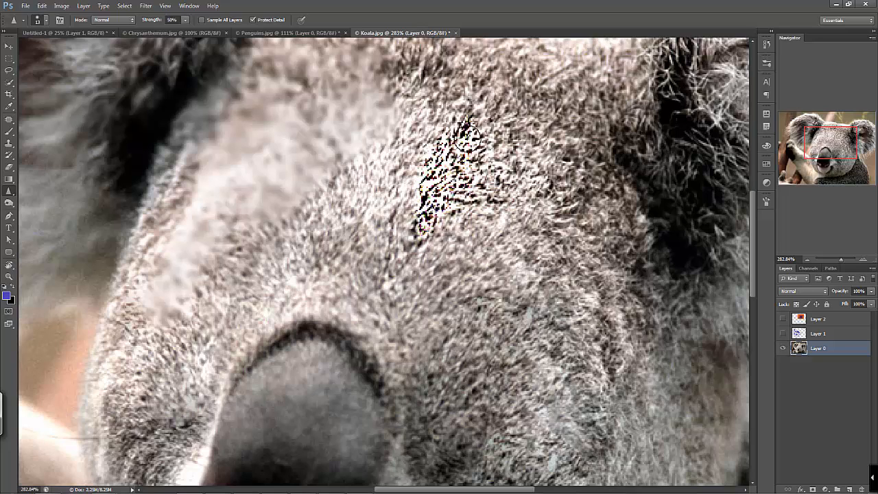
pyautogui.moveTo(410, 238); pyautogui.dragTo(420, 150)
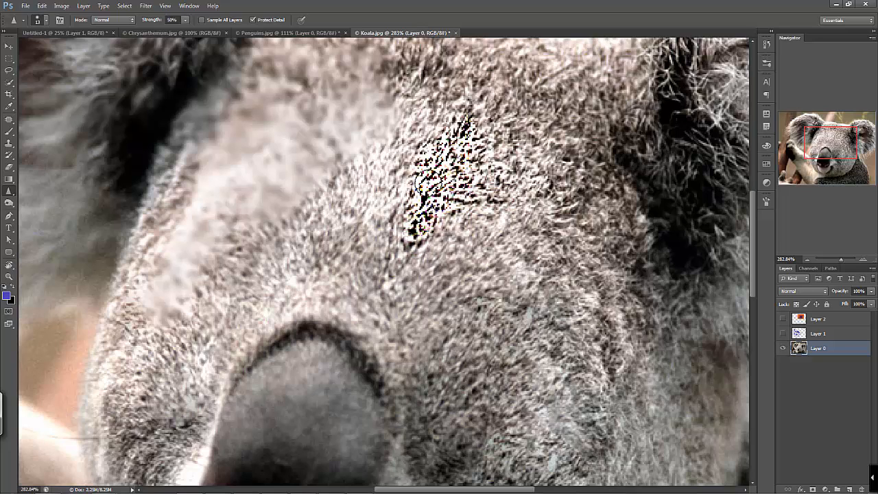
pyautogui.moveTo(842, 258); pyautogui.dragTo(849, 259)
pyautogui.moveTo(526, 231); pyautogui.dragTo(413, 368)
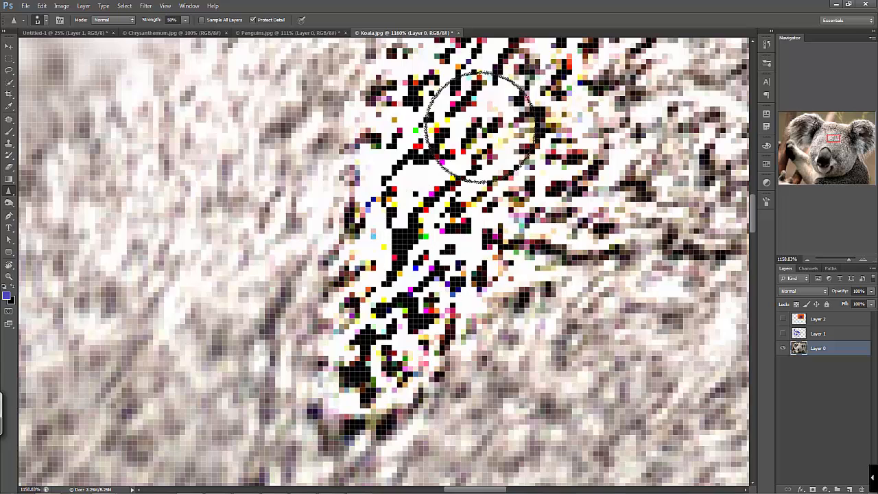
pyautogui.moveTo(385, 212)
pyautogui.mouseDown()
pyautogui.moveTo(368, 259)
pyautogui.moveTo(359, 253)
pyautogui.moveTo(360, 221)
pyautogui.mouseUp()
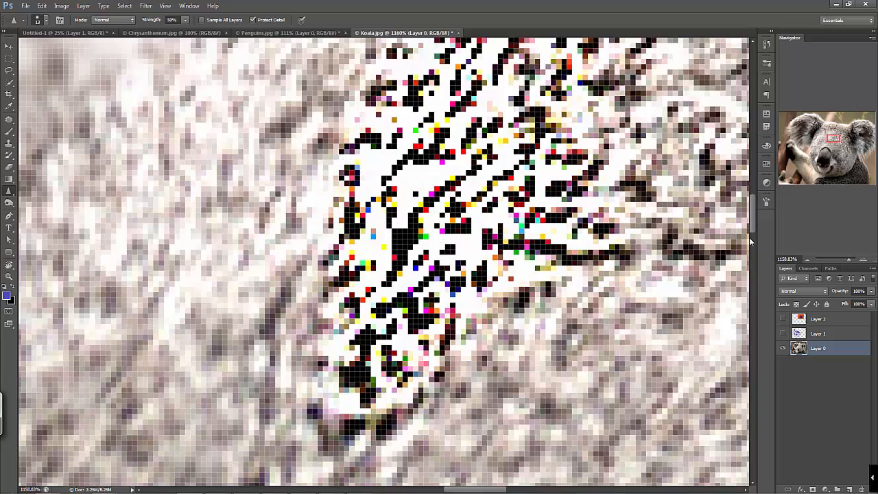
# Smear the sharpened forehead patch with the Smudge tool at 50% strength
pyautogui.click(808, 259)
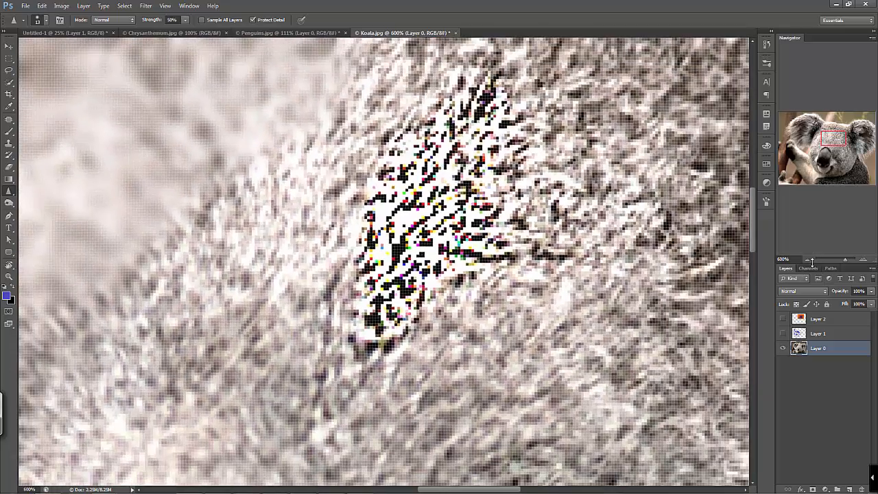
pyautogui.click(809, 259)
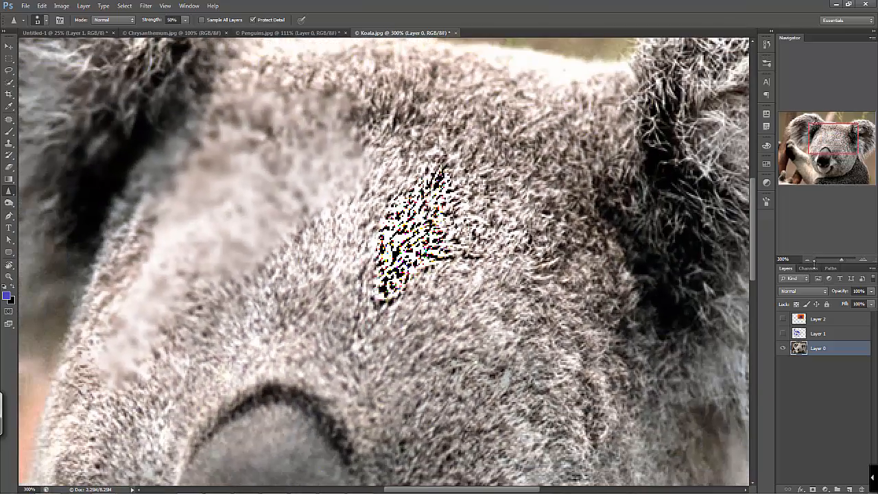
pyautogui.click(808, 259)
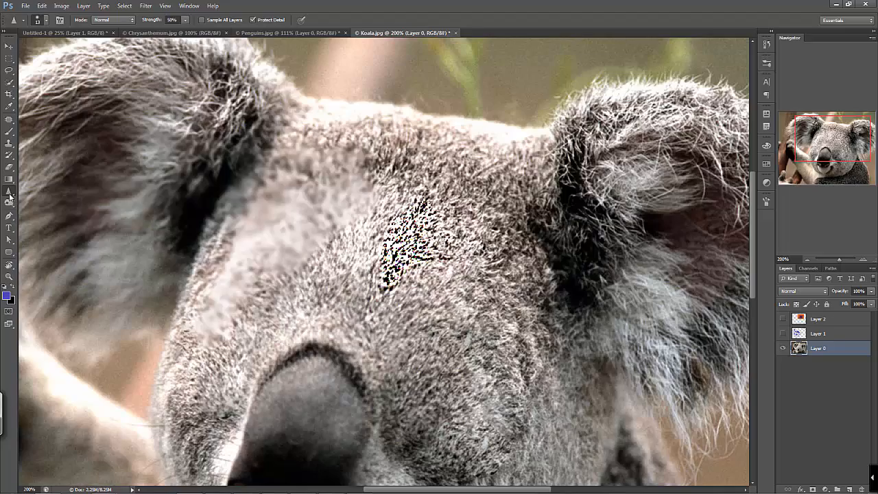
pyautogui.rightClick(10, 195)
pyautogui.click(34, 207)
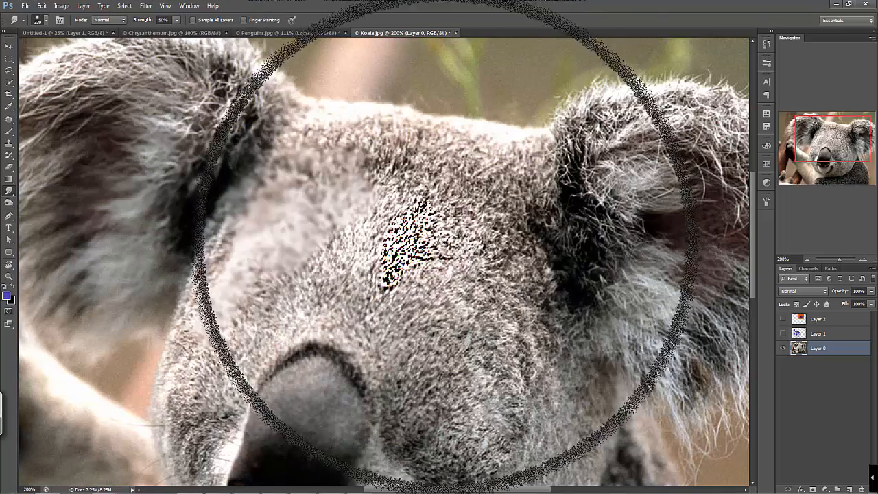
pyautogui.moveTo(408, 265); pyautogui.dragTo(444, 298)
# Set the Smudge brush size to 27 px and undo a trial stroke between the forehead and the right-hand ear
pyautogui.rightClick(430, 279)
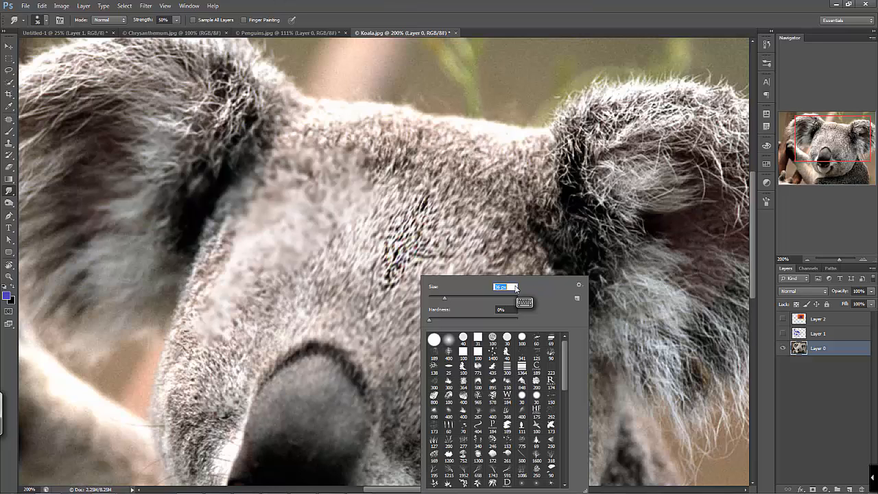
pyautogui.click(442, 298)
pyautogui.click(654, 201)
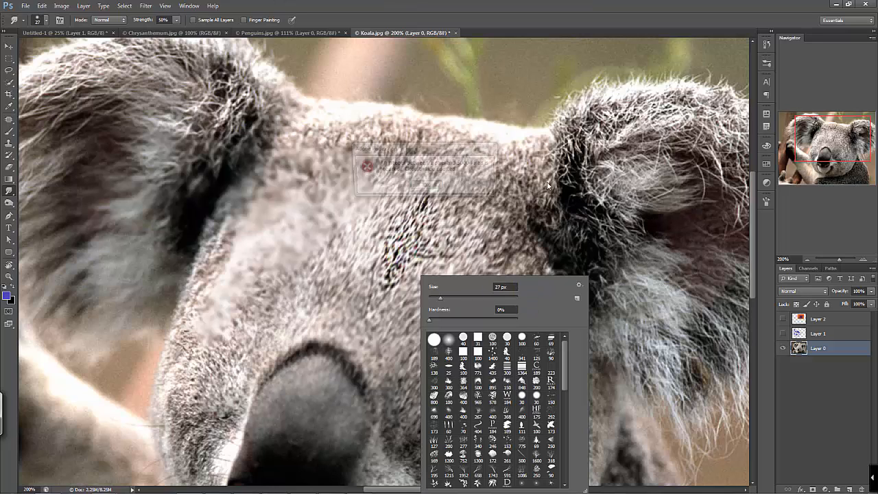
pyautogui.press('Return')
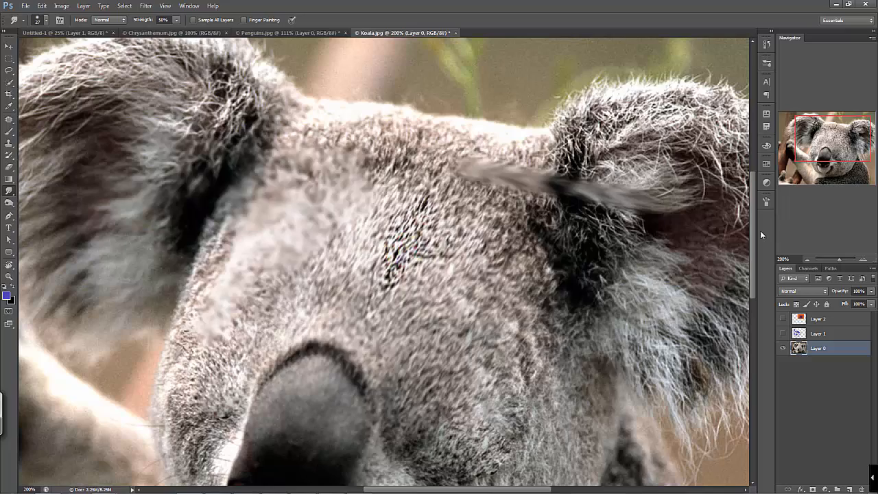
pyautogui.hotkey('ctrl', 'z')
# Smudge the fur inside and around the koala's right-hand ear and down onto the cheek
pyautogui.moveTo(750, 218)
pyautogui.mouseDown()
pyautogui.moveTo(780, 299)
pyautogui.moveTo(789, 225)
pyautogui.mouseUp()
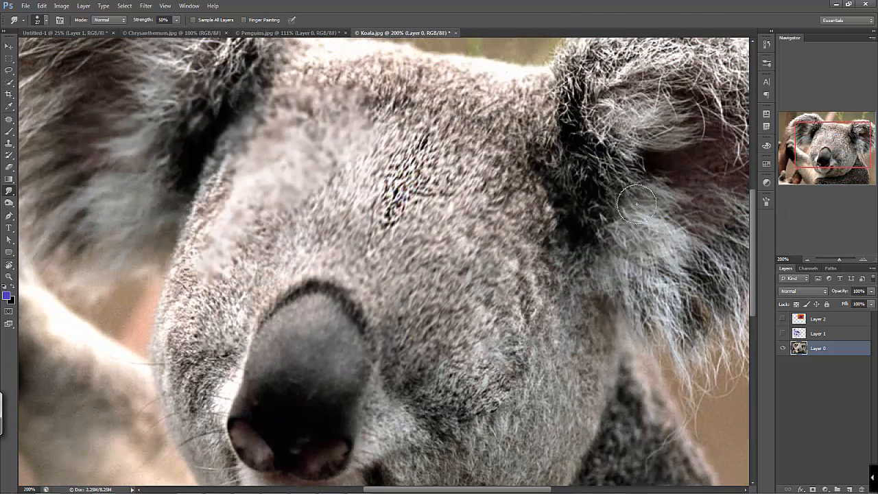
pyautogui.moveTo(590, 129)
pyautogui.mouseDown()
pyautogui.moveTo(631, 272)
pyautogui.moveTo(543, 282)
pyautogui.moveTo(624, 280)
pyautogui.moveTo(572, 127)
pyautogui.moveTo(509, 262)
pyautogui.moveTo(493, 271)
pyautogui.mouseUp()
pyautogui.moveTo(475, 234)
pyautogui.mouseDown()
pyautogui.moveTo(544, 171)
pyautogui.moveTo(508, 128)
pyautogui.mouseUp()
pyautogui.moveTo(484, 234)
pyautogui.mouseDown()
pyautogui.moveTo(450, 210)
pyautogui.moveTo(489, 242)
pyautogui.moveTo(534, 136)
pyautogui.moveTo(470, 241)
pyautogui.moveTo(537, 178)
pyautogui.moveTo(472, 216)
pyautogui.moveTo(526, 195)
pyautogui.moveTo(469, 219)
pyautogui.moveTo(546, 162)
pyautogui.moveTo(488, 235)
pyautogui.moveTo(494, 215)
pyautogui.moveTo(536, 199)
pyautogui.moveTo(587, 199)
pyautogui.moveTo(565, 183)
pyautogui.moveTo(585, 219)
pyautogui.moveTo(627, 205)
pyautogui.moveTo(558, 240)
pyautogui.moveTo(650, 268)
pyautogui.moveTo(601, 278)
pyautogui.moveTo(544, 266)
pyautogui.moveTo(638, 285)
pyautogui.moveTo(692, 278)
pyautogui.moveTo(681, 333)
pyautogui.moveTo(646, 288)
pyautogui.moveTo(576, 326)
pyautogui.moveTo(603, 319)
pyautogui.moveTo(681, 398)
pyautogui.mouseUp()
pyautogui.press('space')
pyautogui.moveTo(428, 306)
pyautogui.mouseDown()
pyautogui.moveTo(452, 147)
pyautogui.moveTo(443, 172)
pyautogui.mouseUp()
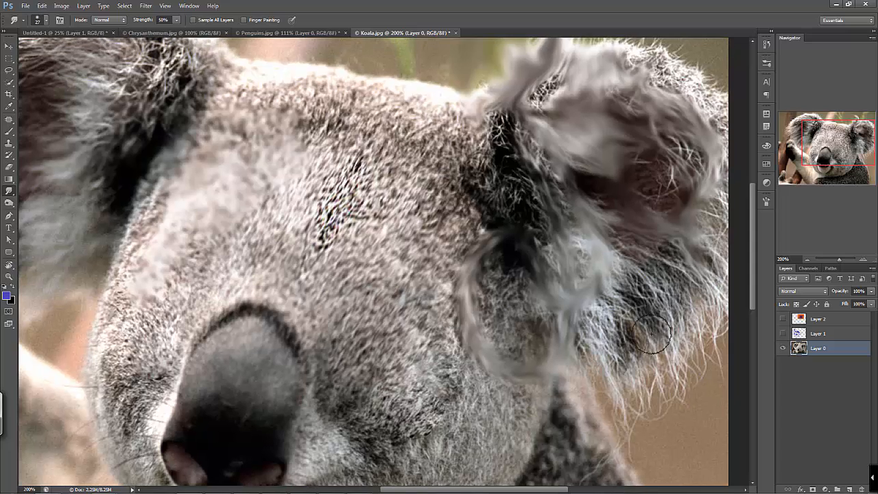
pyautogui.moveTo(635, 276)
pyautogui.mouseDown()
pyautogui.moveTo(660, 286)
pyautogui.moveTo(684, 332)
pyautogui.mouseUp()
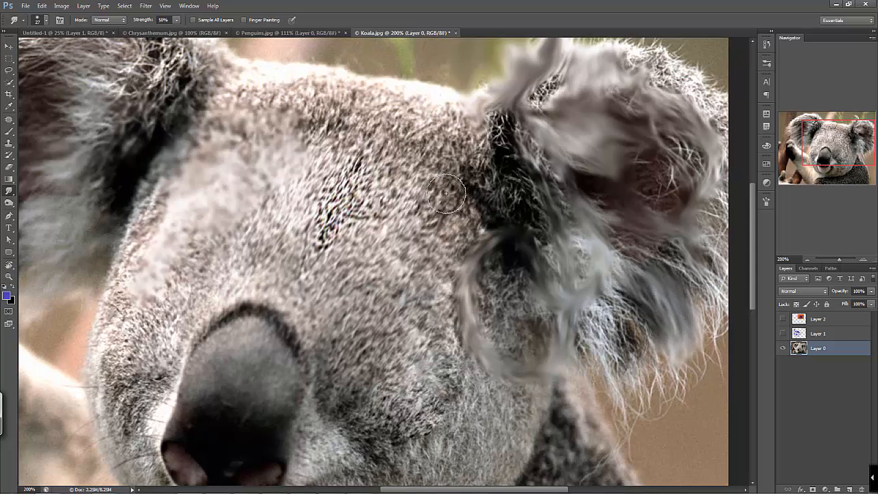
# Enlarge the Smudge brush and smear the koala's forehead, right-hand eye area and upper nose in swirling strokes
pyautogui.rightClick(446, 194)
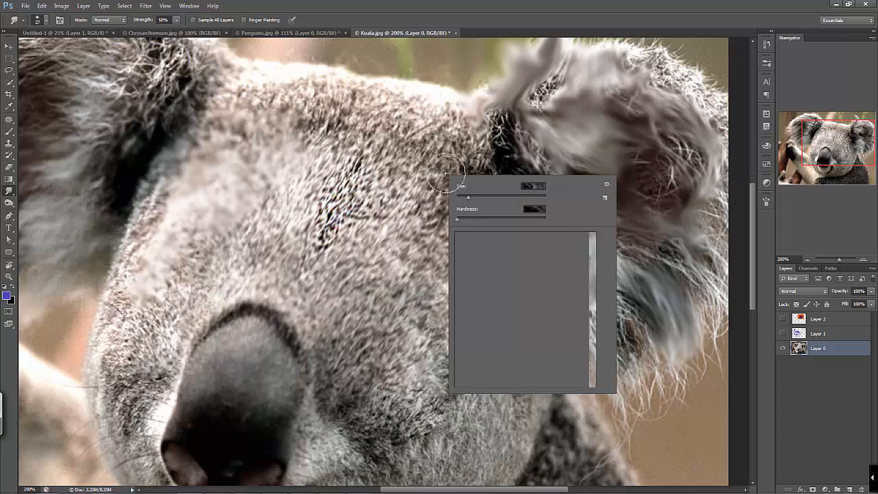
pyautogui.click(498, 198)
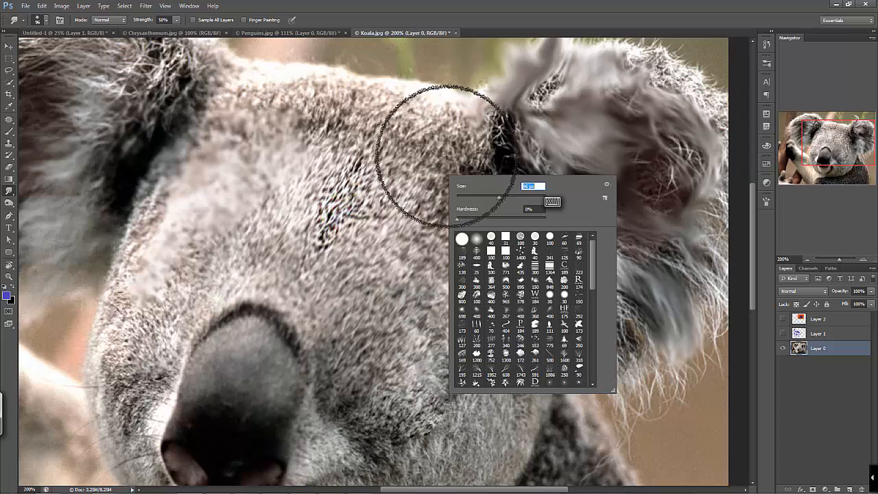
pyautogui.moveTo(498, 200); pyautogui.dragTo(493, 196)
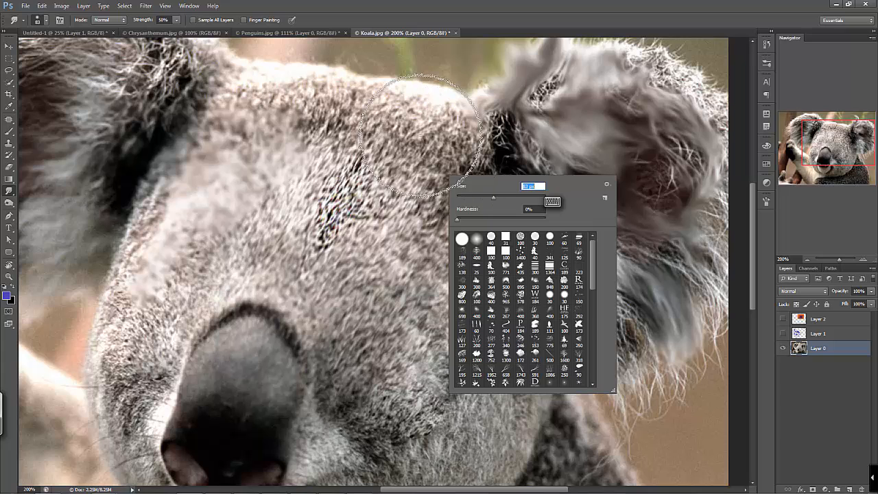
pyautogui.moveTo(395, 123)
pyautogui.mouseDown()
pyautogui.moveTo(412, 222)
pyautogui.moveTo(543, 311)
pyautogui.moveTo(556, 151)
pyautogui.moveTo(410, 159)
pyautogui.moveTo(348, 375)
pyautogui.moveTo(208, 285)
pyautogui.moveTo(364, 187)
pyautogui.moveTo(552, 206)
pyautogui.moveTo(464, 180)
pyautogui.moveTo(549, 225)
pyautogui.moveTo(631, 251)
pyautogui.mouseUp()
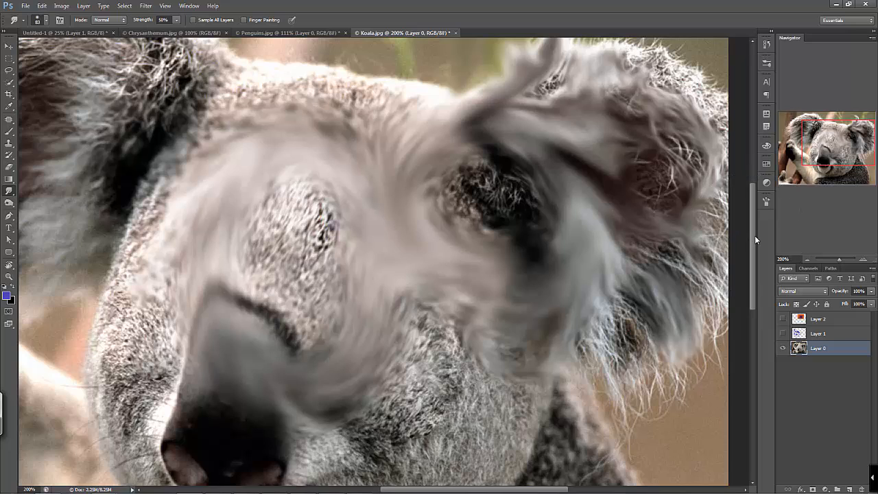
pyautogui.scroll(2, 755, 235)
pyautogui.moveTo(435, 205)
pyautogui.mouseDown()
pyautogui.moveTo(539, 278)
pyautogui.moveTo(430, 231)
pyautogui.moveTo(500, 254)
pyautogui.mouseUp()
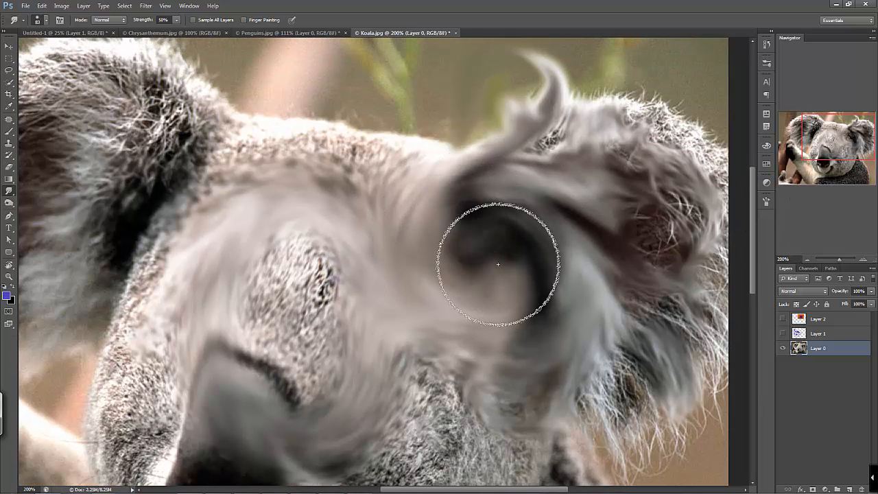
pyautogui.moveTo(287, 260); pyautogui.dragTo(286, 339)
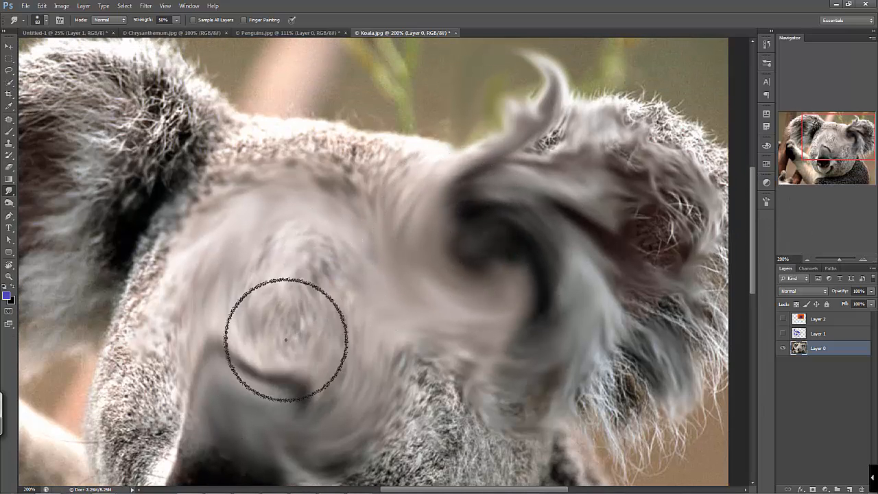
# Dodge the highlights on the koala's arm, the side of its face and chin at 23% exposure
pyautogui.click(808, 260)
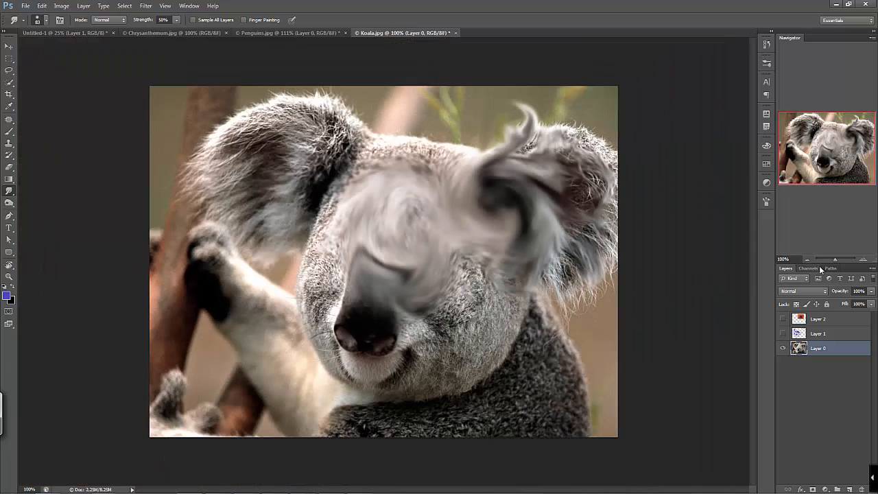
pyautogui.click(8, 203)
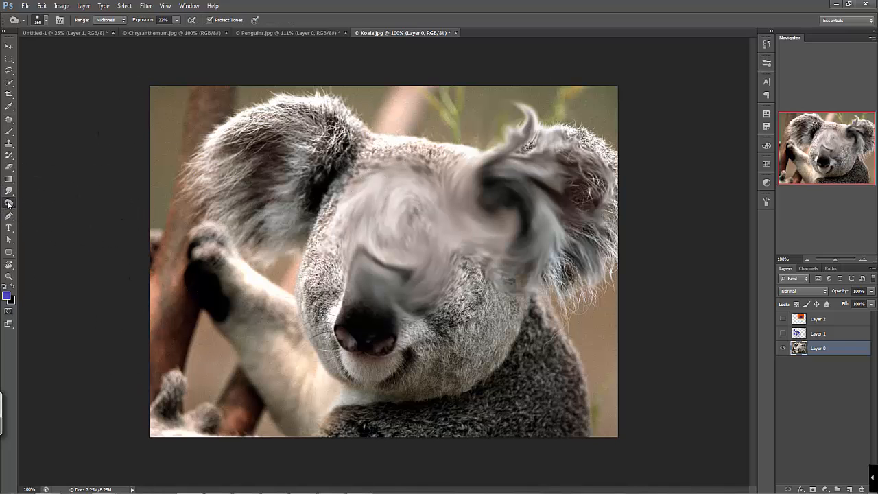
pyautogui.rightClick(9, 203)
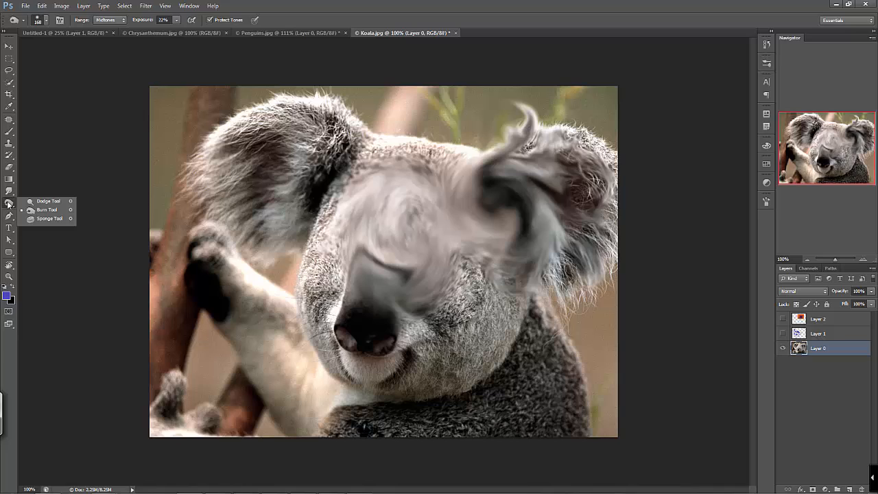
pyautogui.click(50, 202)
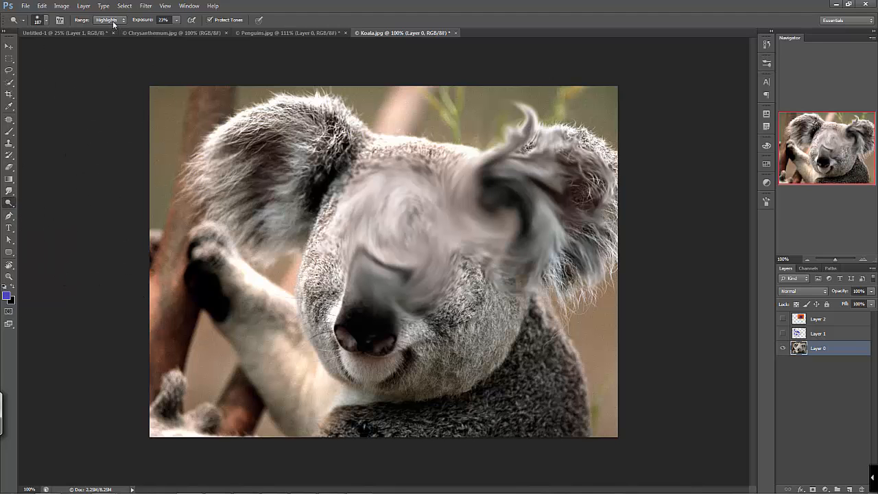
pyautogui.moveTo(295, 304)
pyautogui.mouseDown()
pyautogui.moveTo(242, 244)
pyautogui.moveTo(334, 365)
pyautogui.moveTo(285, 327)
pyautogui.moveTo(256, 282)
pyautogui.moveTo(275, 308)
pyautogui.moveTo(298, 262)
pyautogui.moveTo(332, 353)
pyautogui.mouseUp()
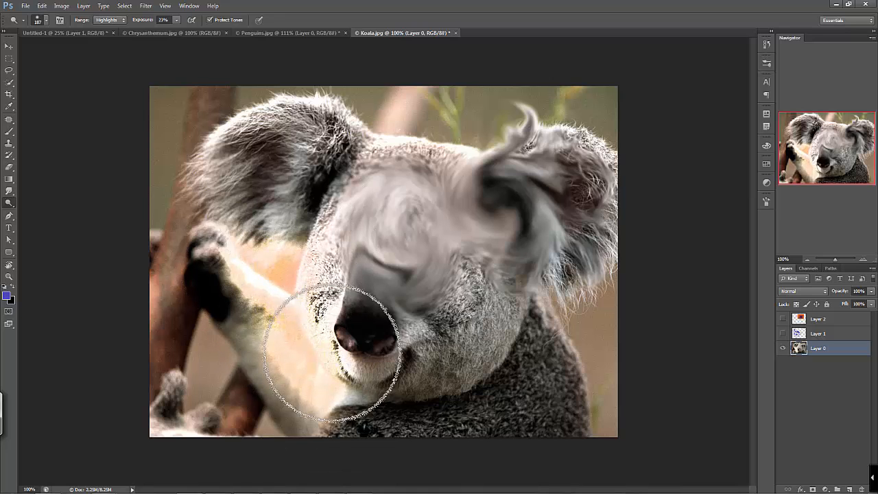
# Dodge the koala's left-hand ear with the range set to Midtones
pyautogui.click(118, 19)
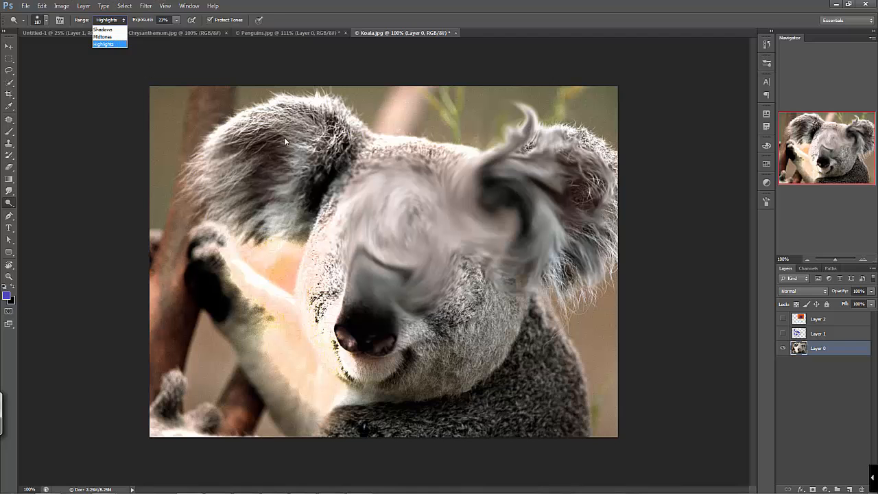
pyautogui.click(115, 39)
pyautogui.moveTo(325, 131)
pyautogui.mouseDown()
pyautogui.moveTo(300, 116)
pyautogui.moveTo(241, 137)
pyautogui.moveTo(315, 126)
pyautogui.moveTo(250, 167)
pyautogui.moveTo(331, 136)
pyautogui.moveTo(216, 168)
pyautogui.moveTo(339, 146)
pyautogui.moveTo(221, 187)
pyautogui.moveTo(365, 164)
pyautogui.moveTo(299, 101)
pyautogui.moveTo(323, 119)
pyautogui.moveTo(224, 134)
pyautogui.mouseUp()
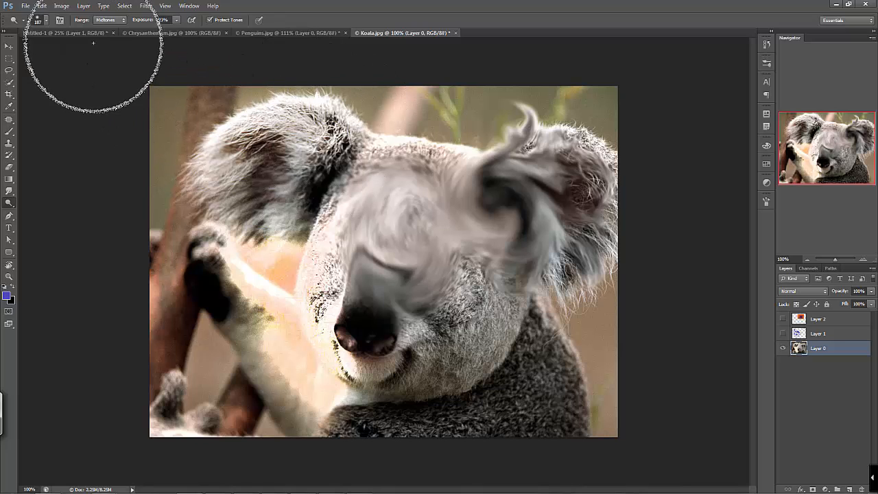
pyautogui.click(114, 20)
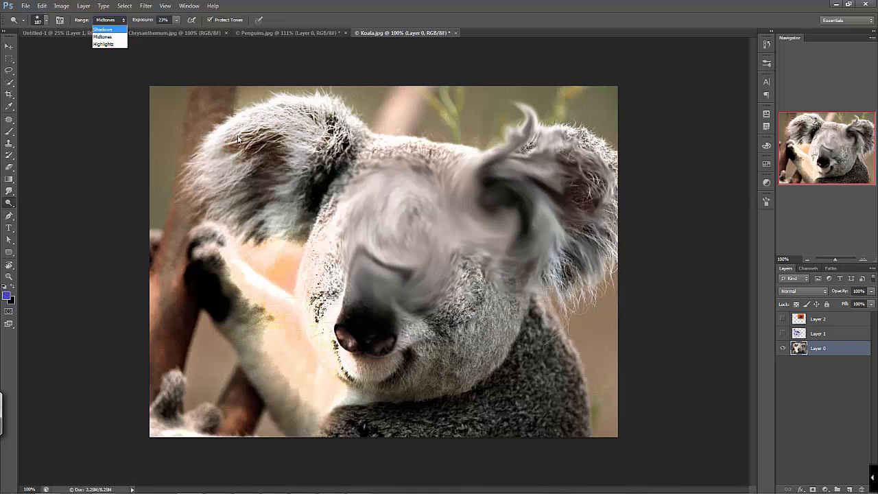
pyautogui.click(288, 164)
pyautogui.moveTo(294, 183)
pyautogui.mouseDown()
pyautogui.moveTo(252, 164)
pyautogui.moveTo(292, 208)
pyautogui.moveTo(260, 187)
pyautogui.moveTo(312, 188)
pyautogui.moveTo(293, 206)
pyautogui.moveTo(306, 178)
pyautogui.moveTo(316, 204)
pyautogui.moveTo(295, 163)
pyautogui.moveTo(319, 180)
pyautogui.moveTo(261, 155)
pyautogui.mouseUp()
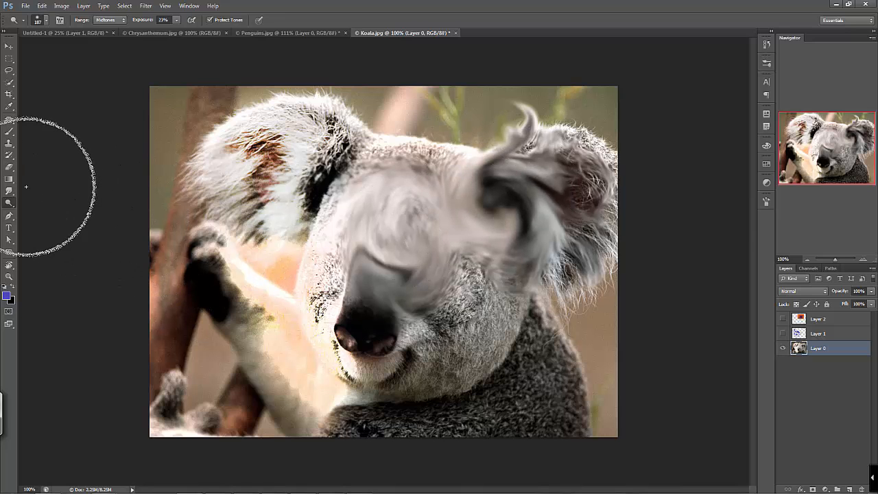
# Burn the shadows on the koala's right-hand cheek, nose bridge and shoulder with the Burn tool at 22% exposure
pyautogui.click(11, 214)
pyautogui.click(10, 204)
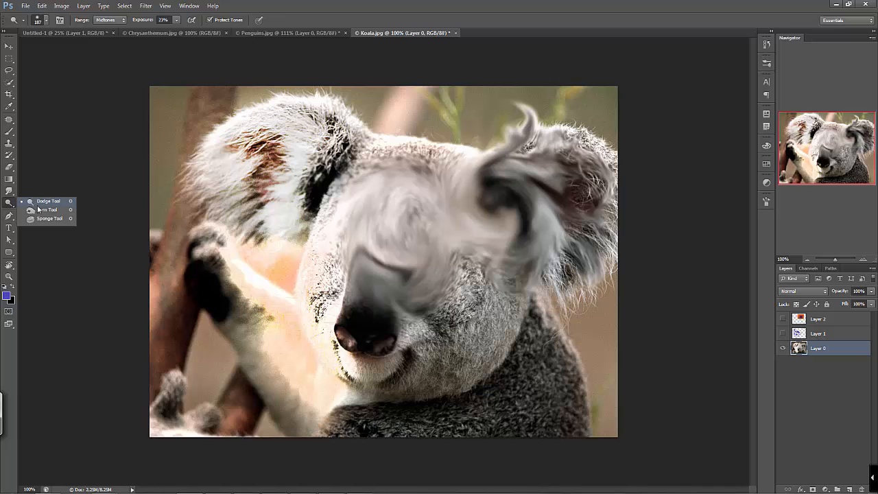
pyautogui.click(41, 210)
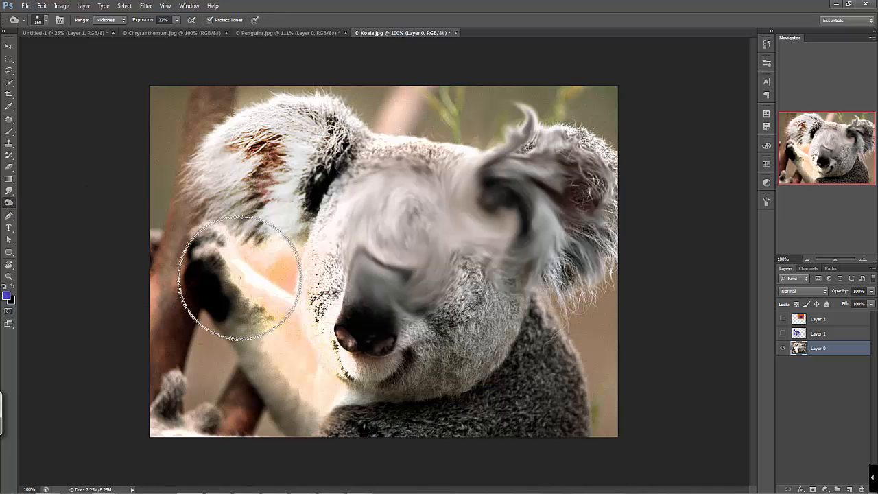
pyautogui.click(110, 20)
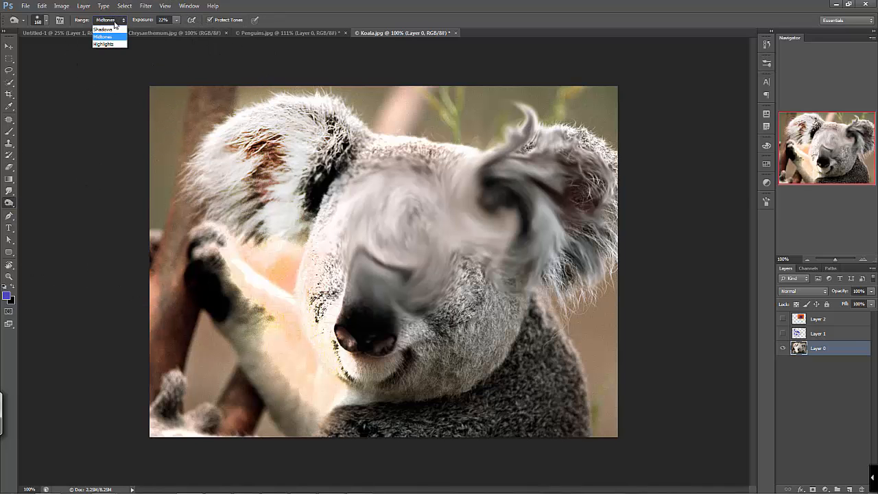
pyautogui.click(116, 29)
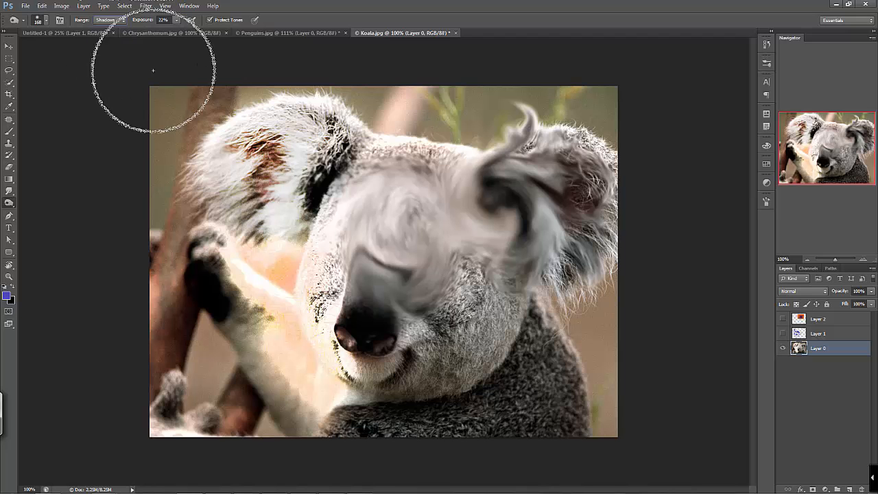
pyautogui.moveTo(439, 250)
pyautogui.mouseDown()
pyautogui.moveTo(456, 304)
pyautogui.moveTo(424, 281)
pyautogui.moveTo(492, 348)
pyautogui.moveTo(516, 358)
pyautogui.moveTo(487, 353)
pyautogui.moveTo(506, 364)
pyautogui.moveTo(474, 305)
pyautogui.moveTo(440, 273)
pyautogui.moveTo(473, 283)
pyautogui.moveTo(445, 272)
pyautogui.moveTo(429, 291)
pyautogui.moveTo(516, 376)
pyautogui.mouseUp()
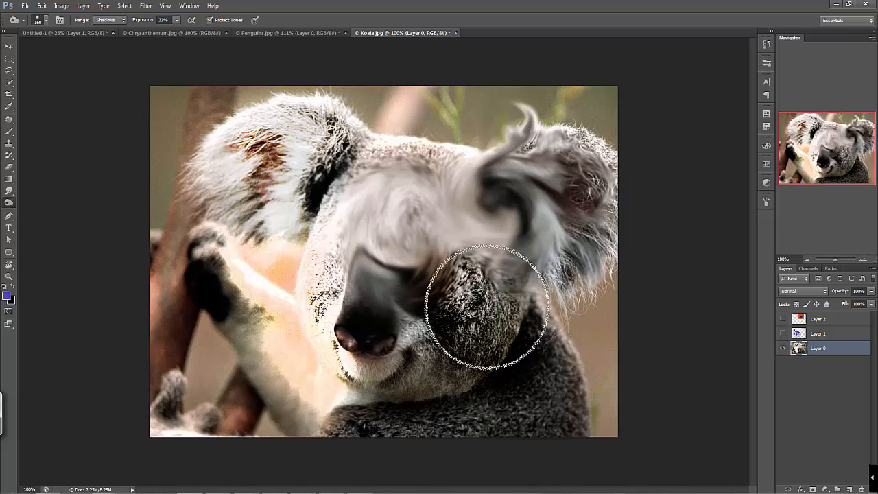
pyautogui.click(118, 22)
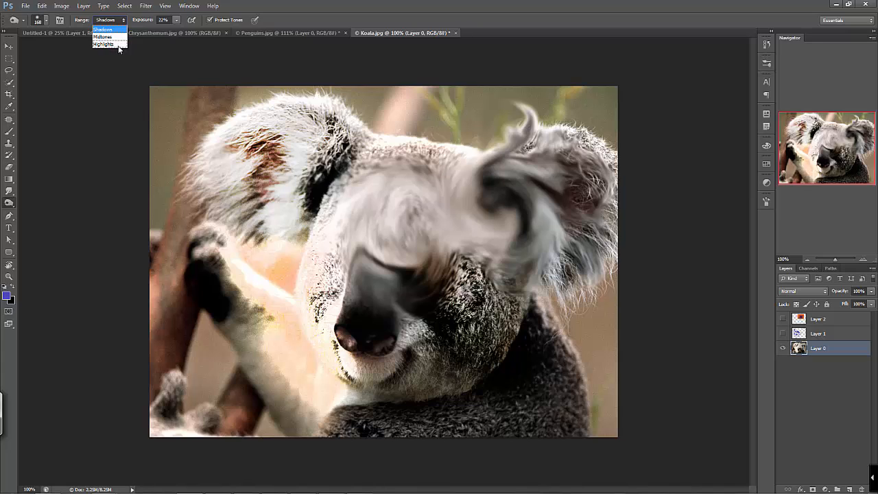
pyautogui.click(27, 197)
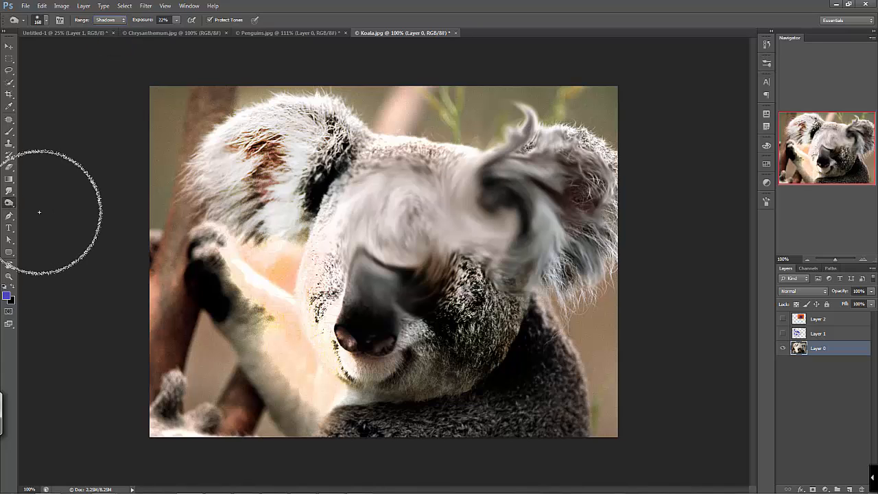
# Desaturate the left-hand ear and the background above the head with the Sponge tool at 50% flow
pyautogui.rightClick(11, 205)
pyautogui.click(33, 220)
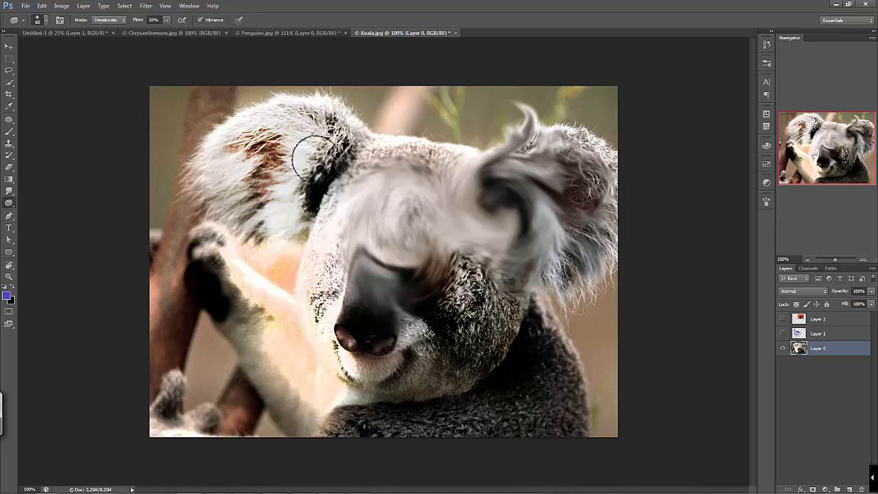
pyautogui.moveTo(290, 157)
pyautogui.mouseDown()
pyautogui.moveTo(247, 106)
pyautogui.moveTo(244, 133)
pyautogui.moveTo(282, 186)
pyautogui.moveTo(254, 119)
pyautogui.moveTo(259, 180)
pyautogui.moveTo(204, 112)
pyautogui.moveTo(250, 175)
pyautogui.mouseUp()
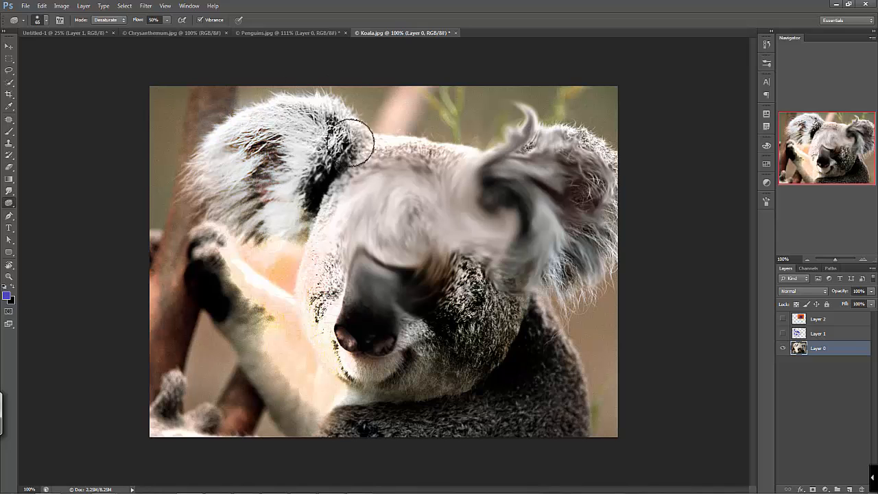
pyautogui.moveTo(462, 121)
pyautogui.mouseDown()
pyautogui.moveTo(431, 88)
pyautogui.moveTo(445, 116)
pyautogui.moveTo(492, 154)
pyautogui.moveTo(461, 108)
pyautogui.mouseUp()
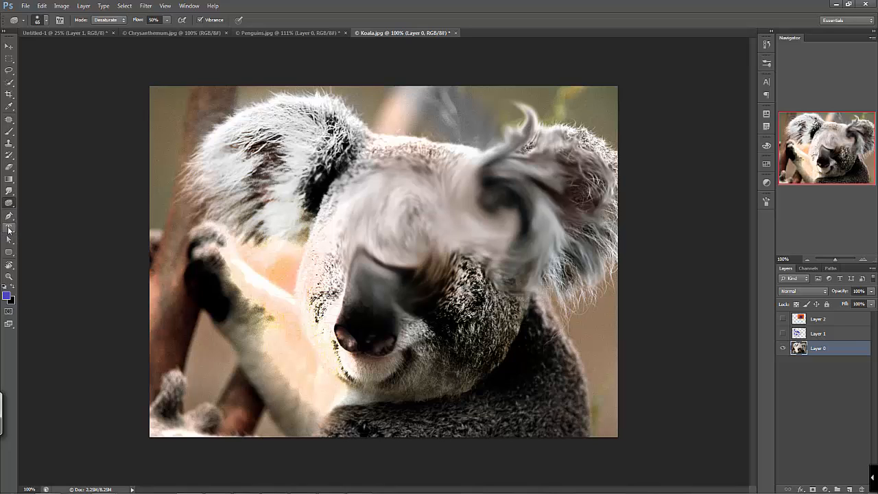
# Add a new layer above the photo and lasso a roughly circular area beside the right-hand cheek
pyautogui.click(9, 81)
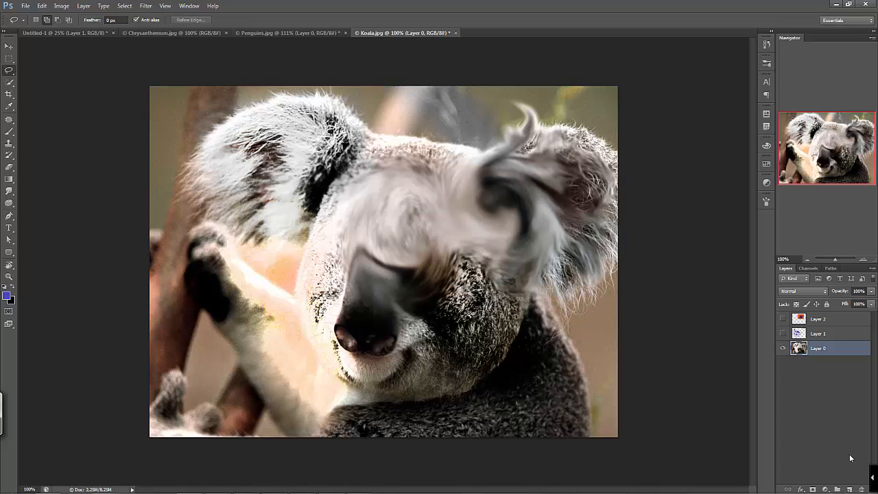
pyautogui.click(850, 489)
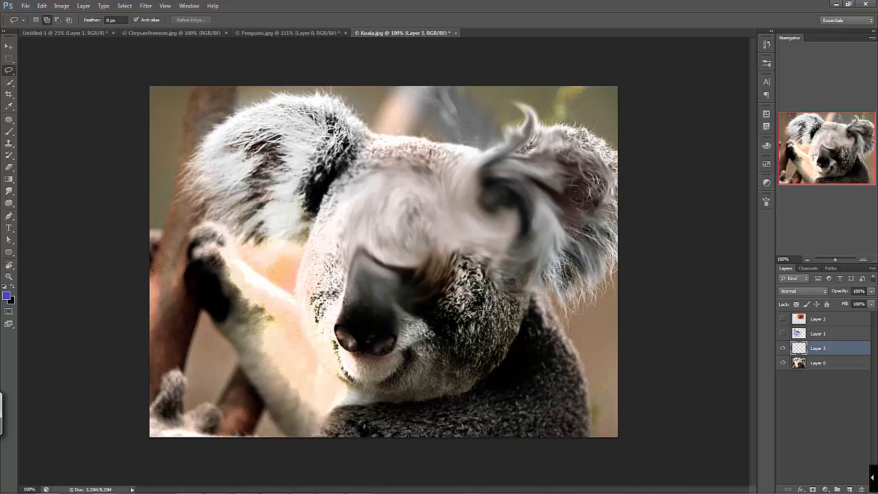
pyautogui.moveTo(508, 269)
pyautogui.mouseDown()
pyautogui.moveTo(565, 347)
pyautogui.moveTo(509, 268)
pyautogui.mouseUp()
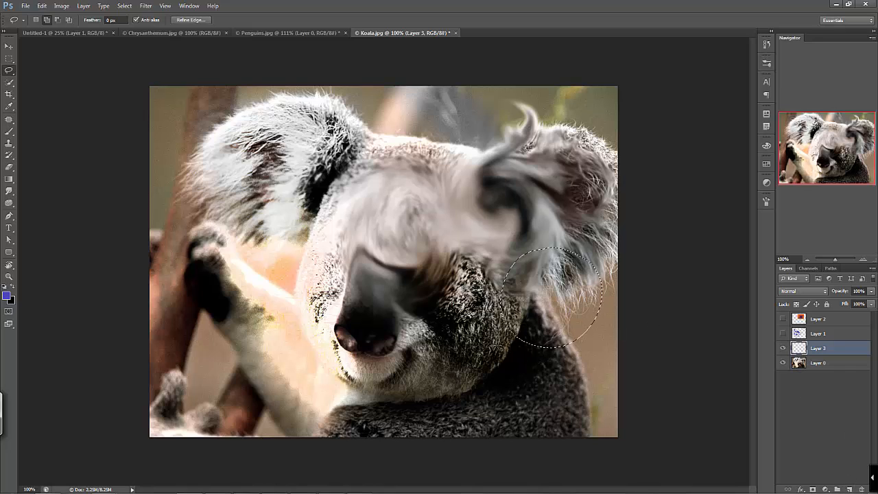
# Fill the circular selection with white using the Paint Bucket and deselect it
pyautogui.press('d')
pyautogui.press('x')
pyautogui.press('g')
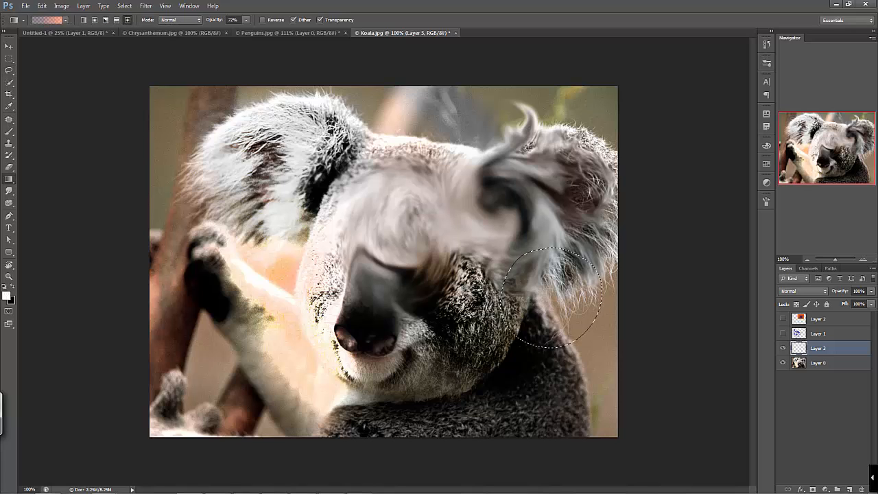
pyautogui.click(9, 179)
pyautogui.click(52, 189)
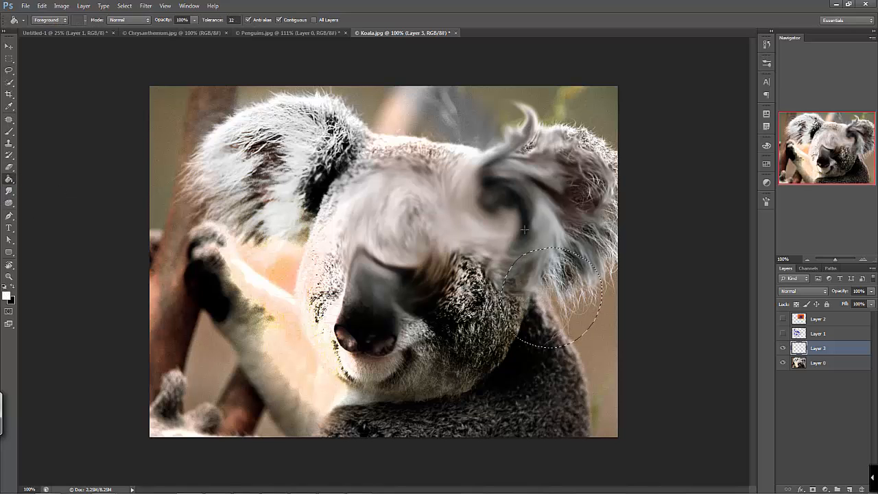
pyautogui.click(582, 295)
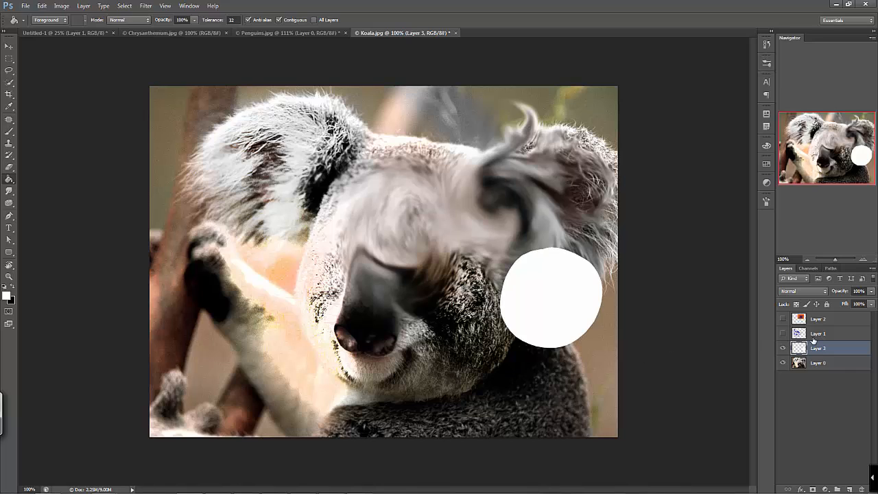
# Create a text box inside the white circle containing the word "hola"
pyautogui.click(9, 227)
pyautogui.click(527, 289)
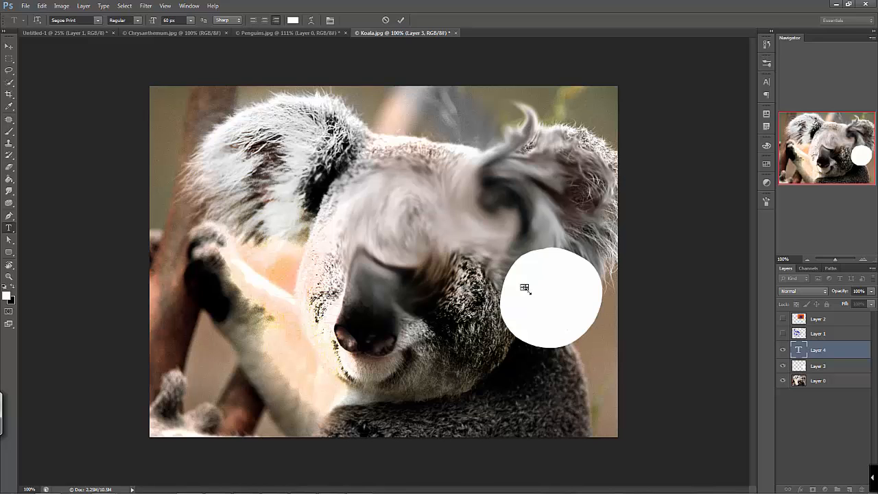
pyautogui.moveTo(525, 287); pyautogui.dragTo(576, 330)
pyautogui.click(9, 46)
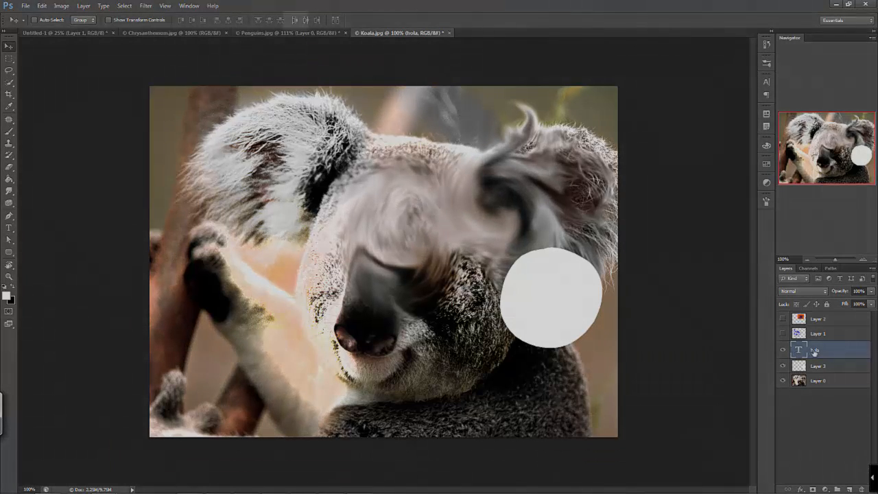
# Recolor the "hola" text to black (000000) and widen its text box until the whole word fits on one line
pyautogui.doubleClick(800, 349)
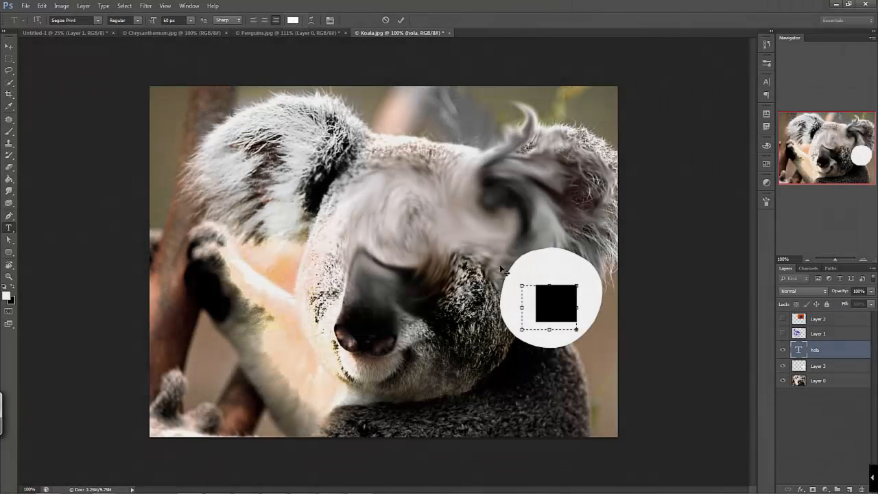
pyautogui.click(292, 21)
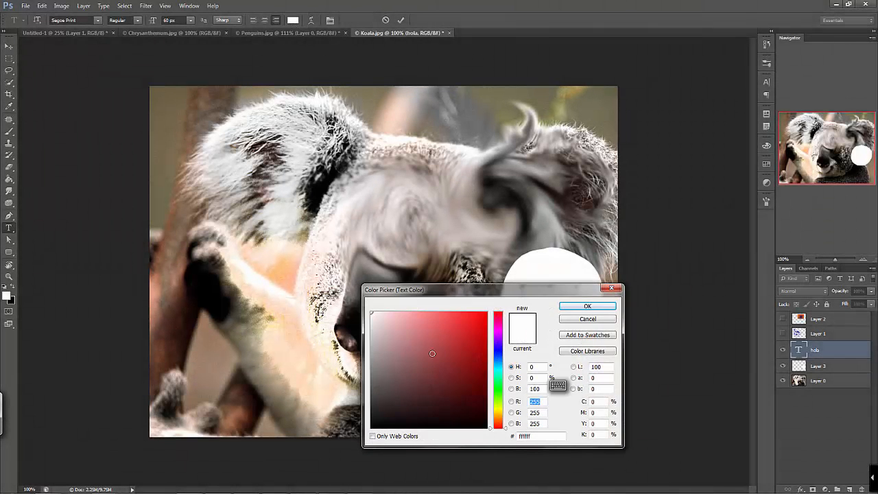
pyautogui.moveTo(463, 402); pyautogui.dragTo(525, 446)
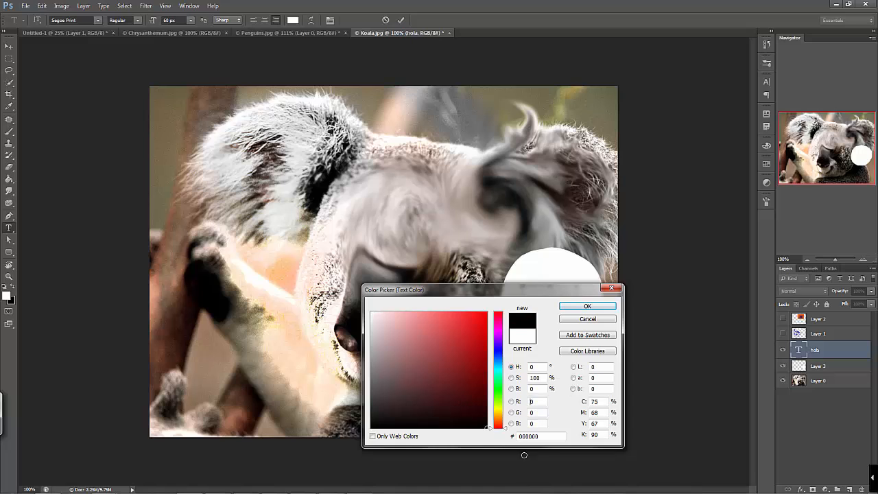
pyautogui.click(587, 306)
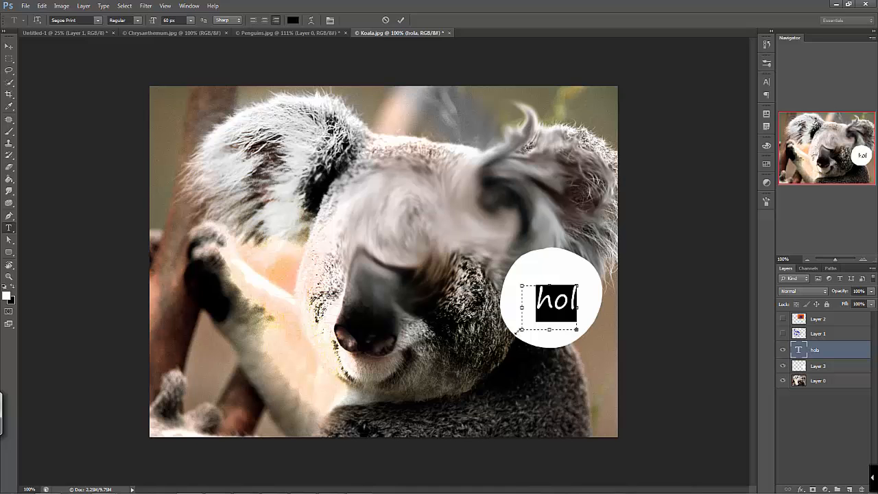
pyautogui.moveTo(516, 332); pyautogui.dragTo(504, 329)
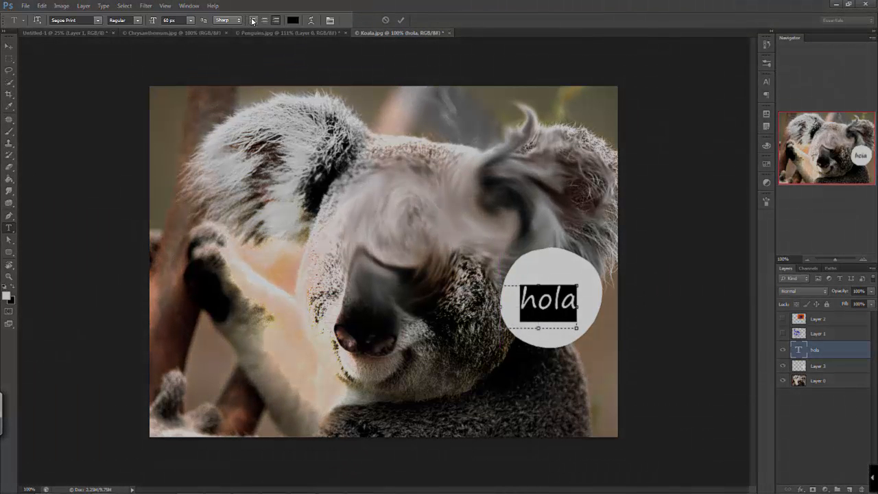
# Try the three paragraph alignments, leave the "hola" text left-aligned and set its font to Showcard Gothic
pyautogui.click(253, 20)
pyautogui.click(265, 21)
pyautogui.click(275, 20)
pyautogui.click(253, 21)
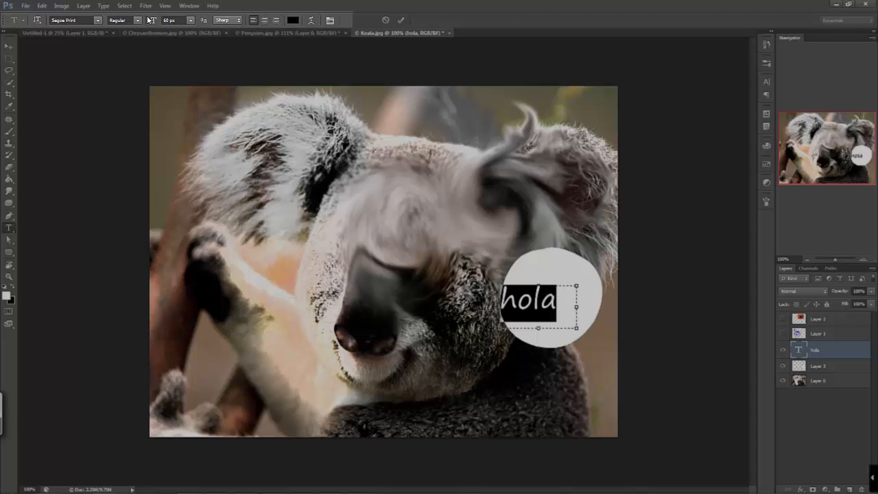
pyautogui.click(98, 20)
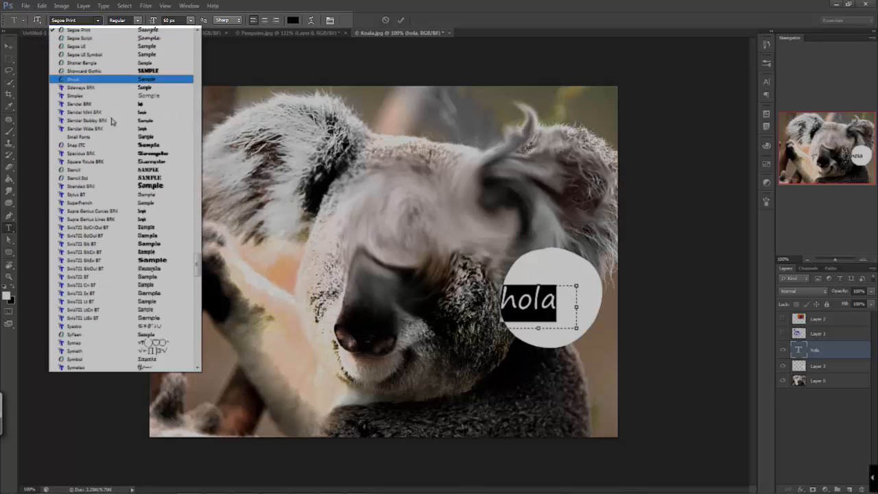
pyautogui.click(139, 75)
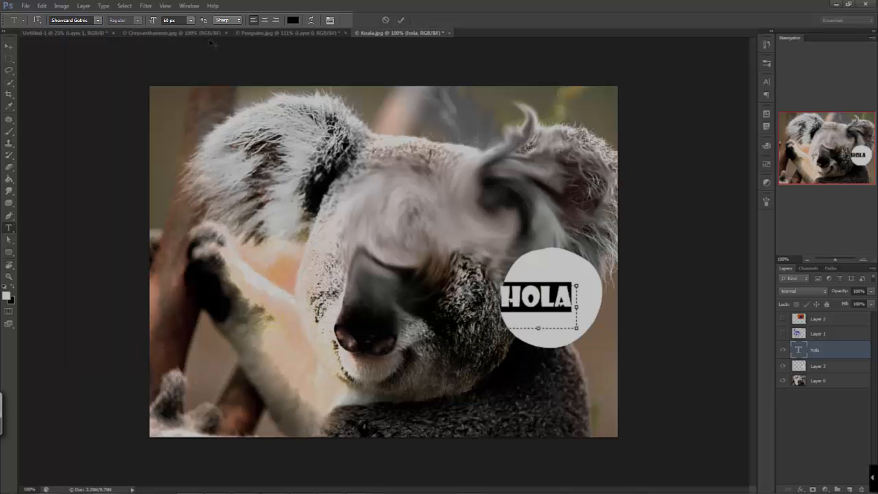
# Try the "hola" text at 9 px, set its size to 48 px and move the word to the middle of the white circle
pyautogui.click(189, 21)
pyautogui.click(182, 64)
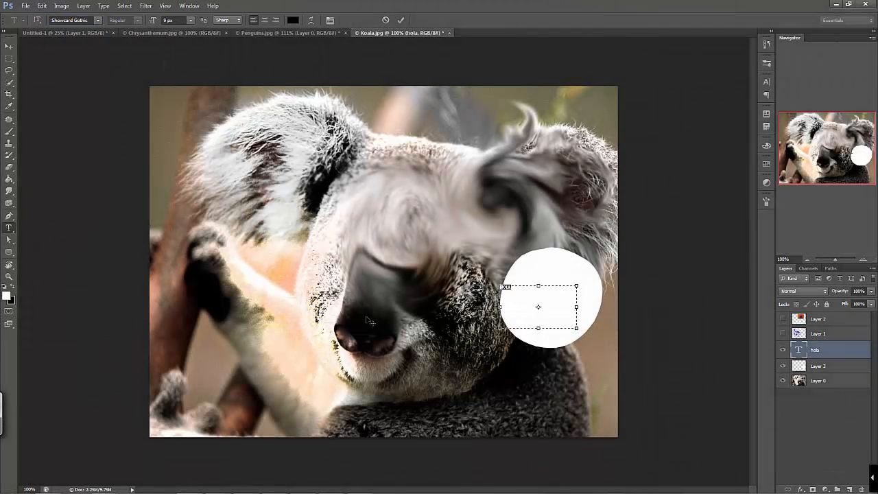
pyautogui.click(189, 19)
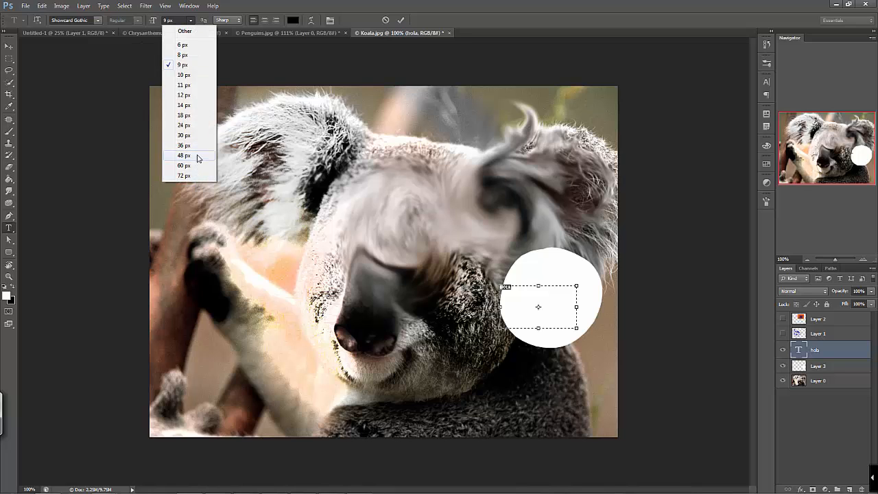
pyautogui.click(197, 158)
pyautogui.click(10, 46)
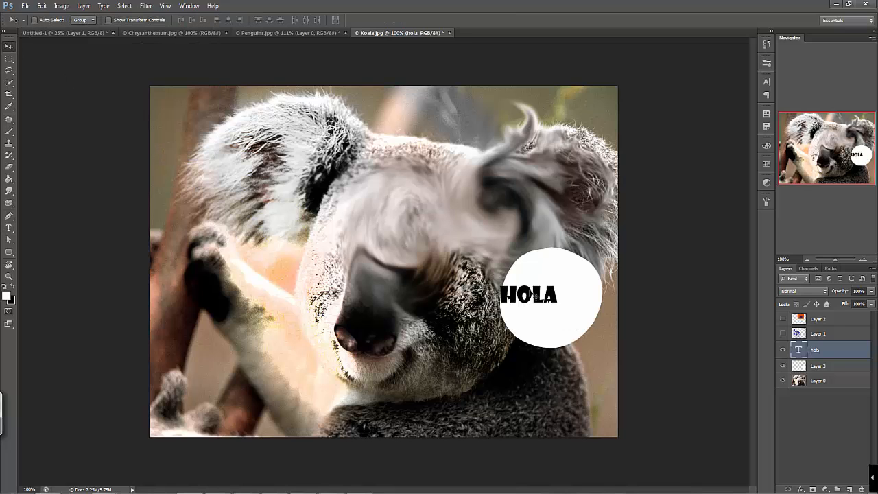
pyautogui.moveTo(530, 297); pyautogui.dragTo(557, 292)
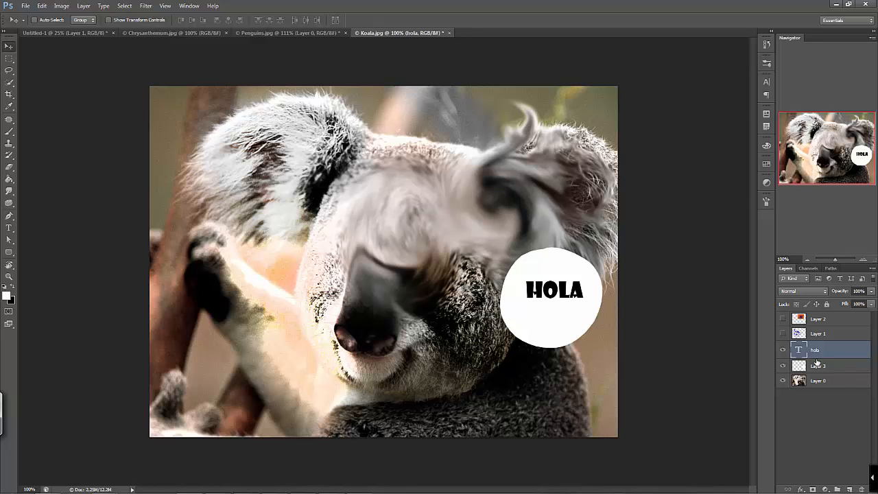
# Hide the "hola" text layer and cut the white circle out of Layer 3
pyautogui.click(783, 350)
pyautogui.click(816, 368)
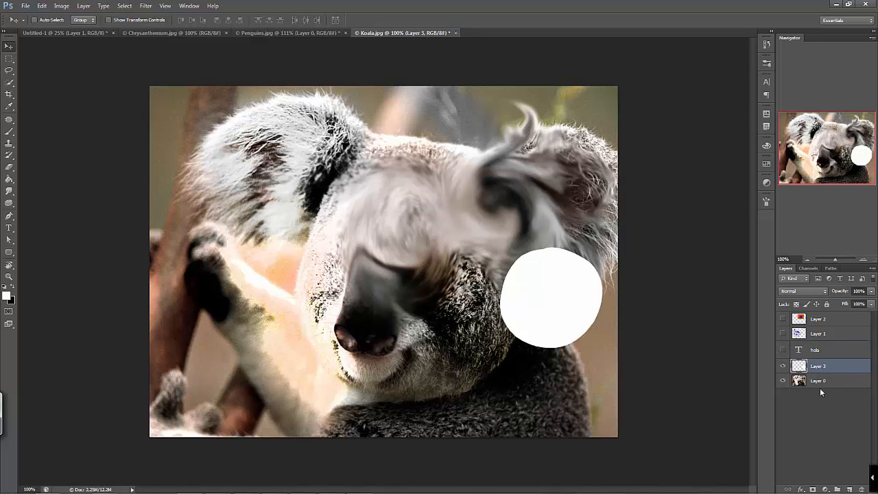
pyautogui.hotkey('ctrl', 'a')
pyautogui.hotkey('ctrl', 'x')
pyautogui.press('x')
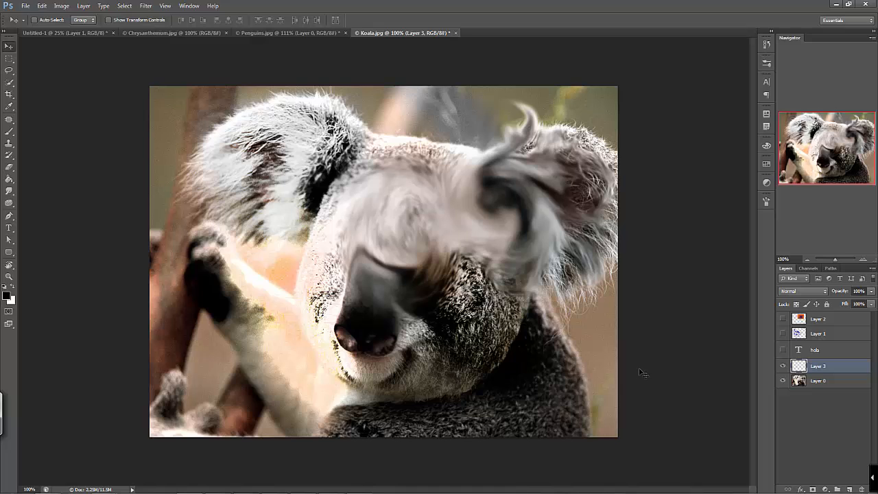
# Select a full-width strip along the photo's lower edge on Layer 3, fill it white and refill it with peach sampled from the photo
pyautogui.press('m')
pyautogui.moveTo(629, 441); pyautogui.dragTo(105, 399)
pyautogui.press('g')
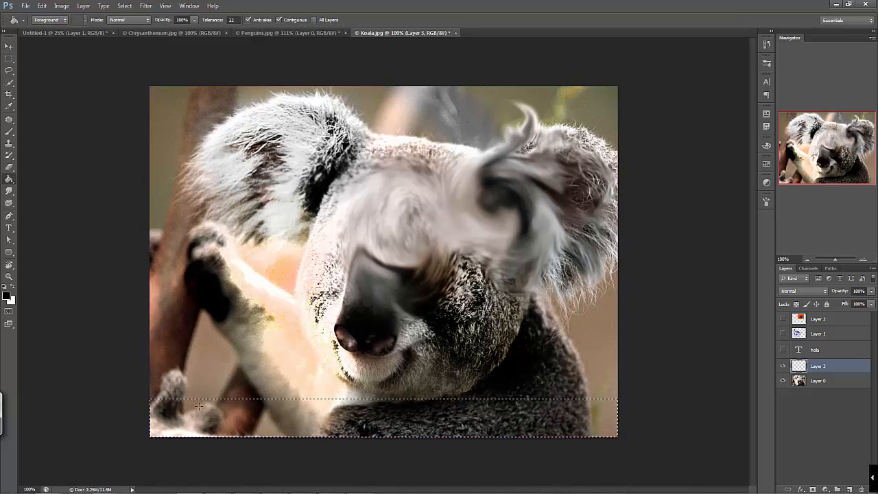
pyautogui.press('x')
pyautogui.click(189, 405)
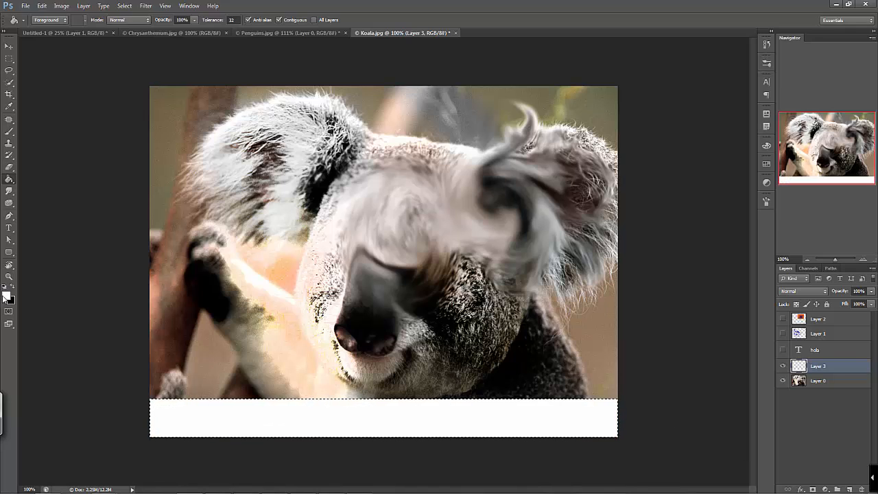
pyautogui.keyDown('alt'); pyautogui.click(285, 260); pyautogui.keyUp('alt')
pyautogui.click(303, 410)
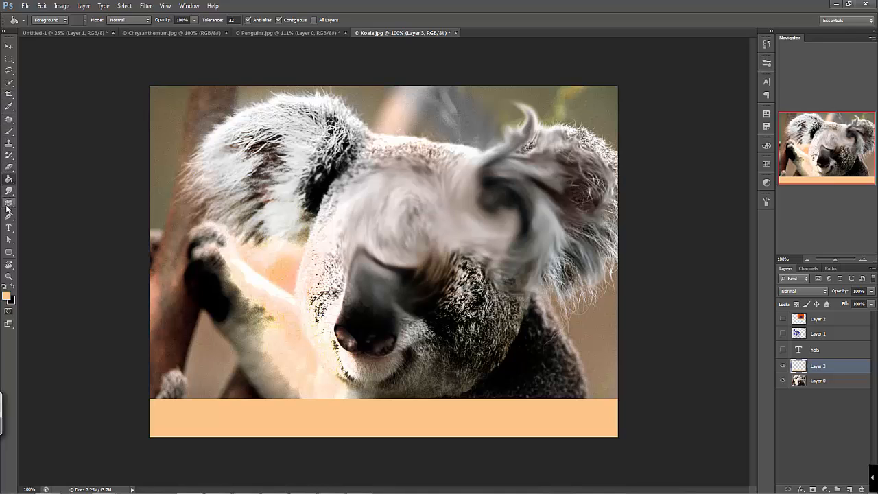
# Create a text box on the peach strip containing "azsdfjkbvbjdzxfvzxjlhcbvzxgv" and color the text black (000000)
pyautogui.click(9, 228)
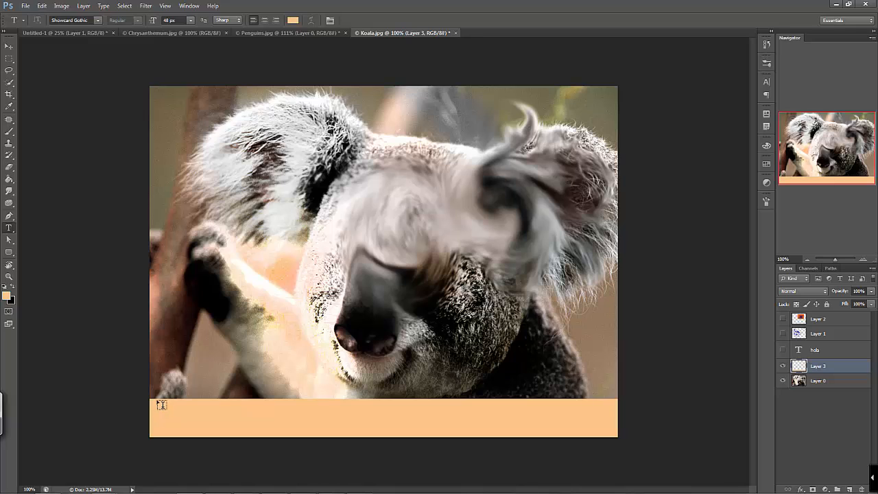
pyautogui.moveTo(158, 400); pyautogui.dragTo(383, 436)
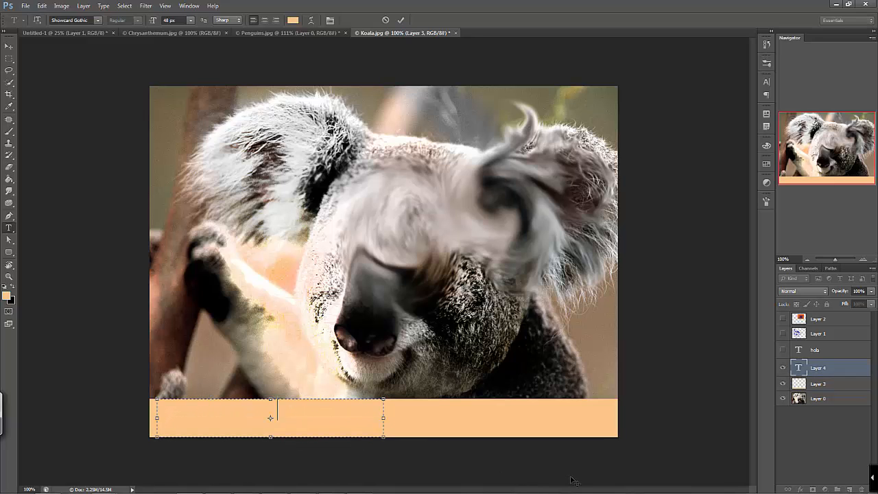
pyautogui.click(9, 44)
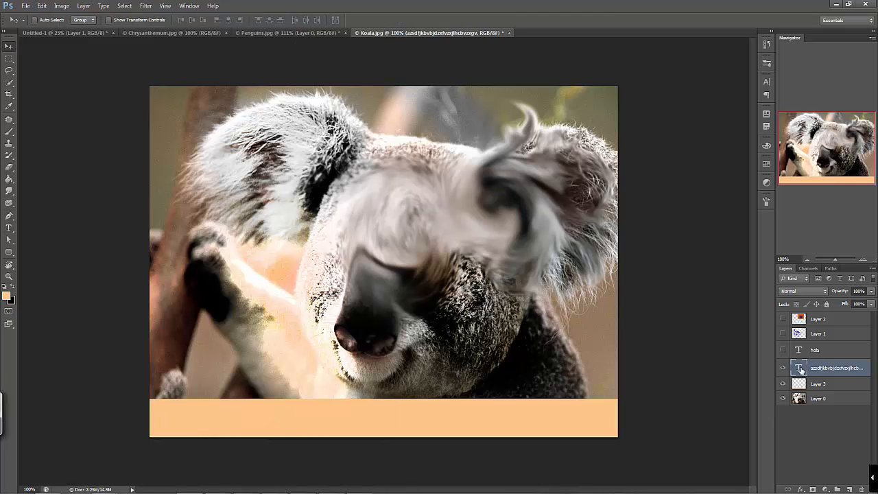
pyautogui.doubleClick(800, 369)
pyautogui.click(291, 24)
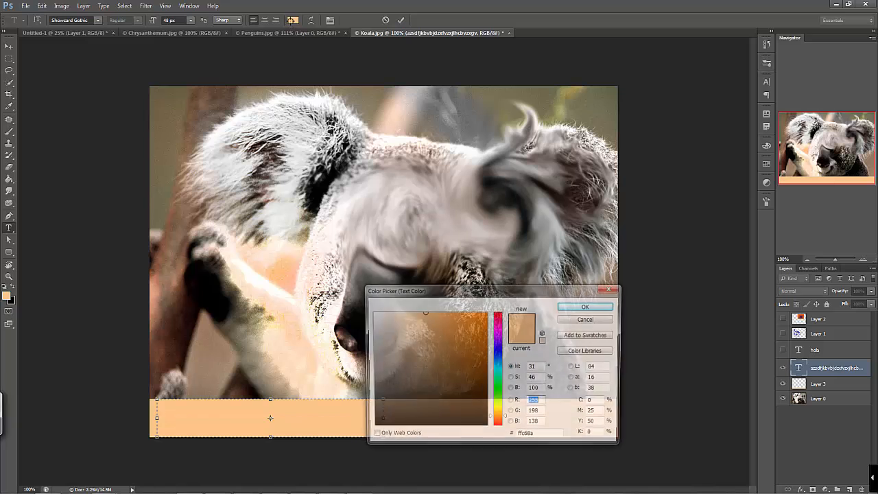
pyautogui.moveTo(460, 378); pyautogui.dragTo(509, 432)
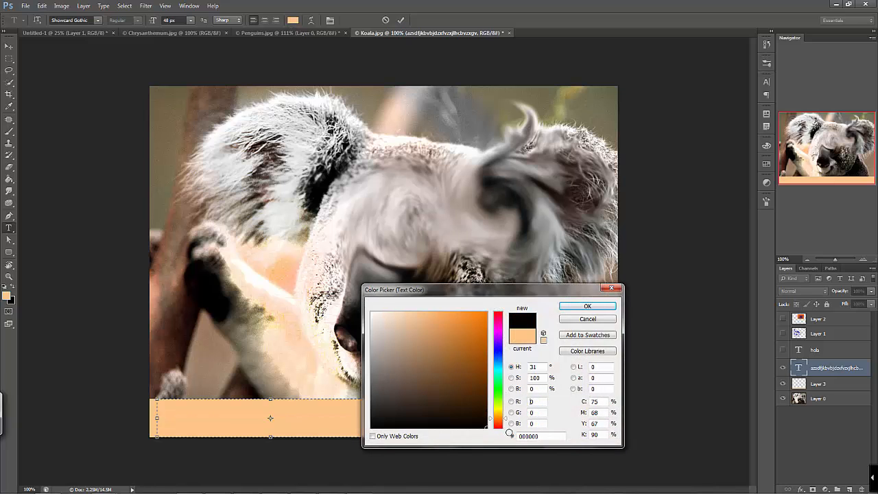
pyautogui.click(587, 306)
# Change the strip text's font to Shruti and widen its text box until the whole string fits on one line
pyautogui.click(97, 20)
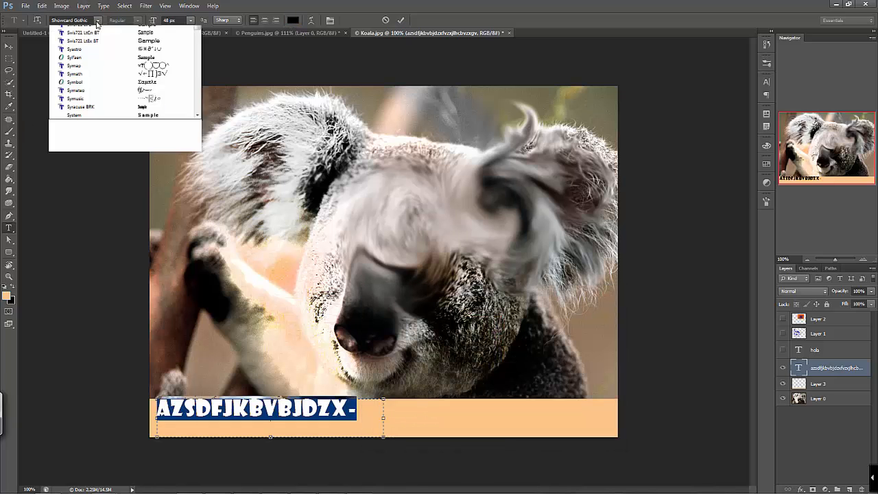
pyautogui.click(138, 42)
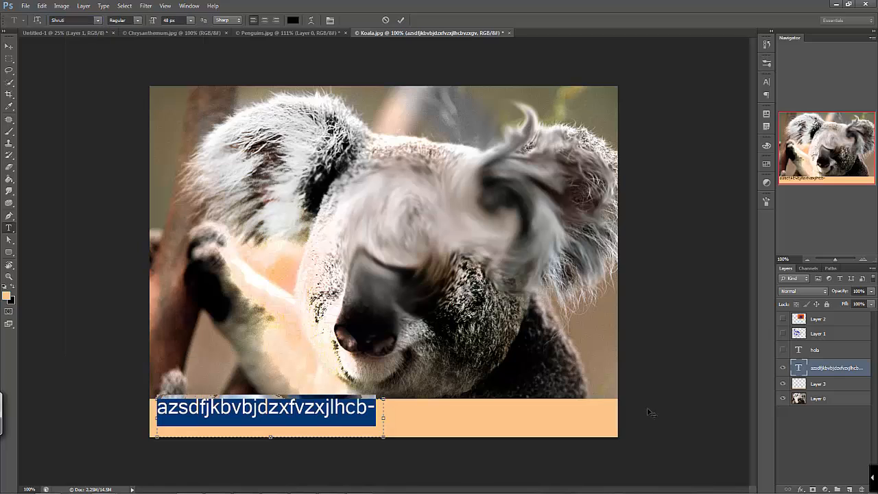
pyautogui.click(383, 419)
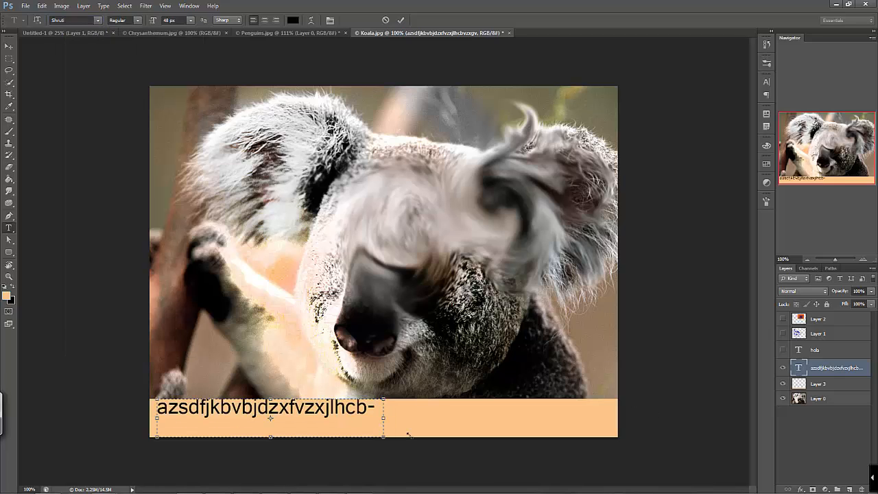
pyautogui.moveTo(383, 436); pyautogui.dragTo(524, 437)
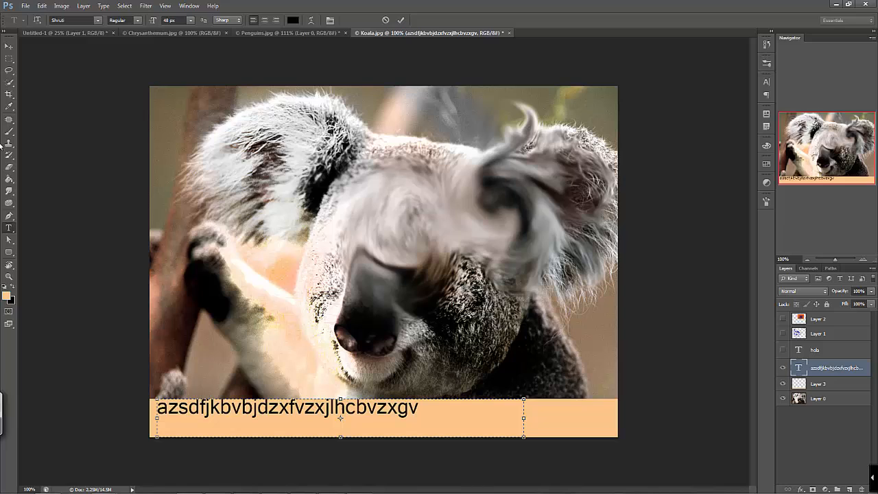
pyautogui.click(8, 46)
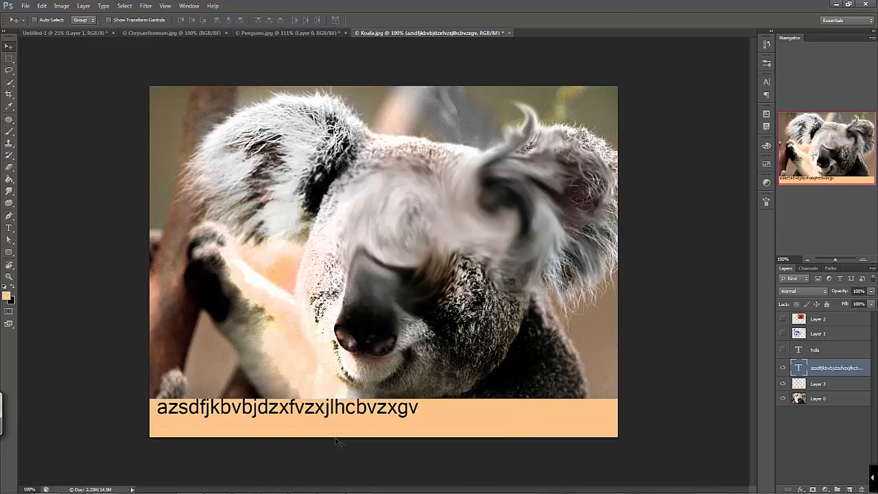
# Add unboxed point text over the koala's face with a long row of "d" letters running past the canvas, plus a second line
pyautogui.click(9, 227)
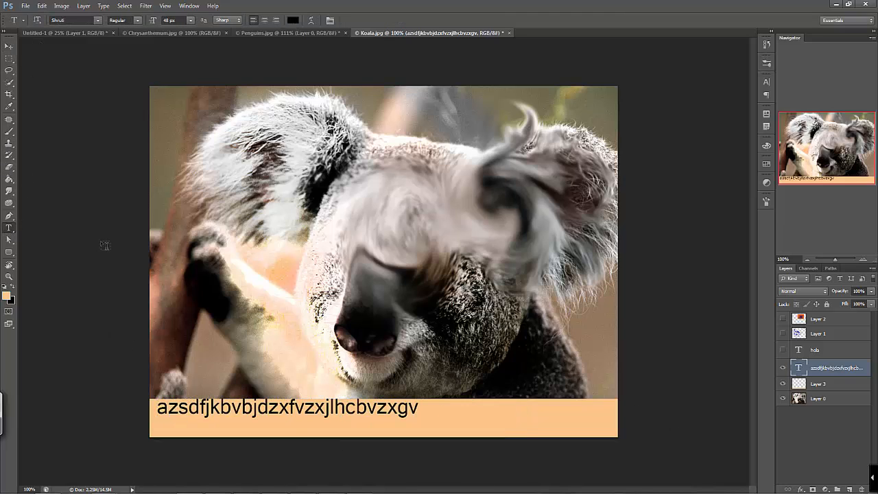
pyautogui.click(421, 228)
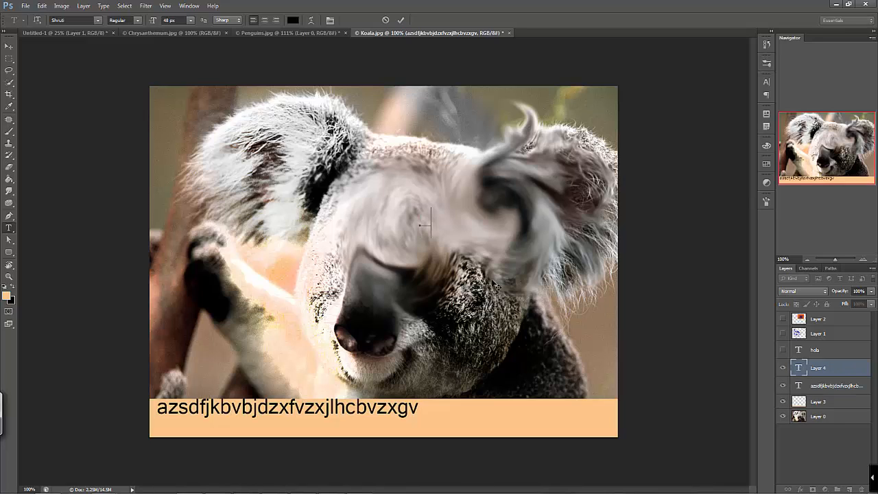
pyautogui.write('ddddddddddddddddddddddddddddd')
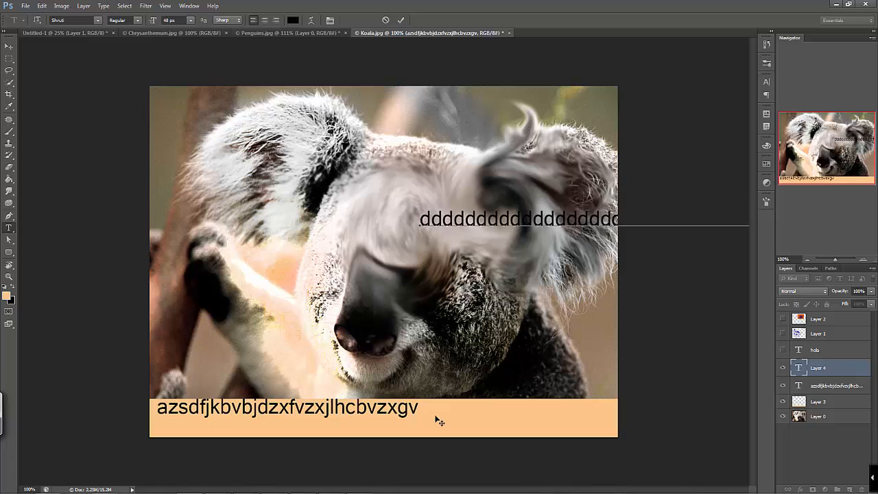
pyautogui.scroll(-6, 389, 275)
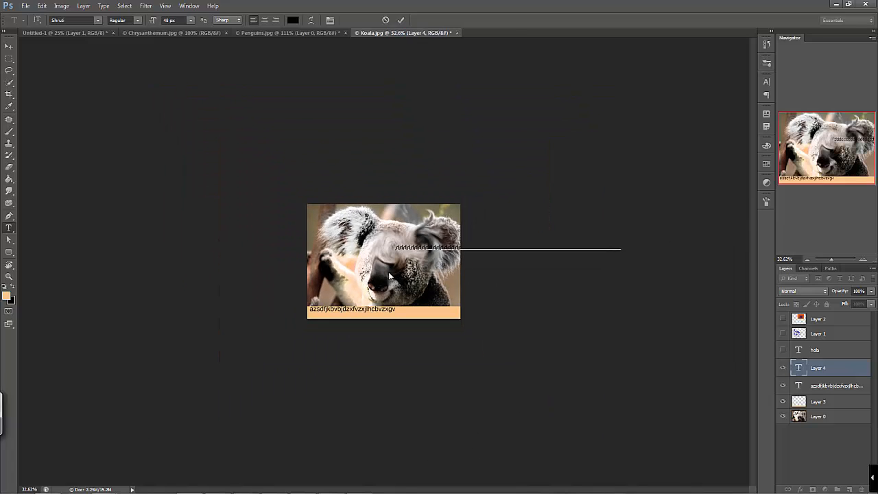
pyautogui.write('ddddddddd')
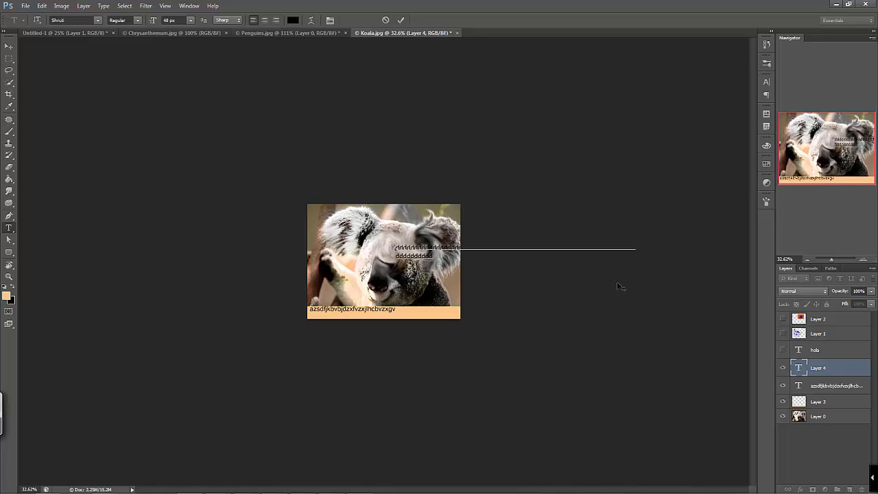
pyautogui.click(9, 46)
# Draw a text box over the koala's ear and raised arm, fill it with repeated "d" letters and shift the block slightly up and right
pyautogui.click(9, 227)
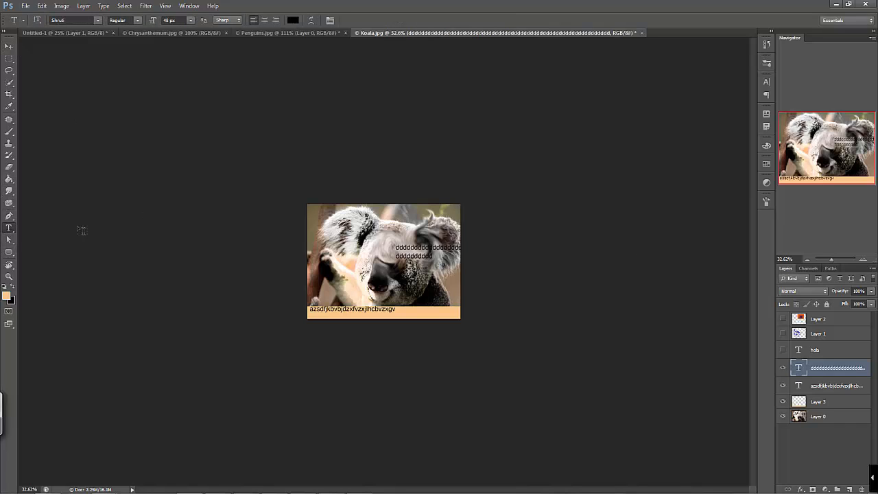
pyautogui.moveTo(321, 223); pyautogui.dragTo(370, 286)
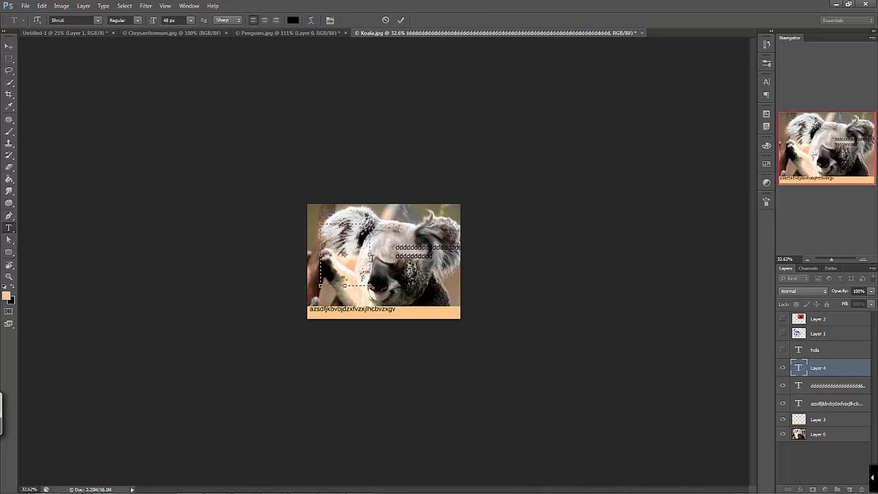
pyautogui.write('ddddddddddddddddddddddddddddddddddd')
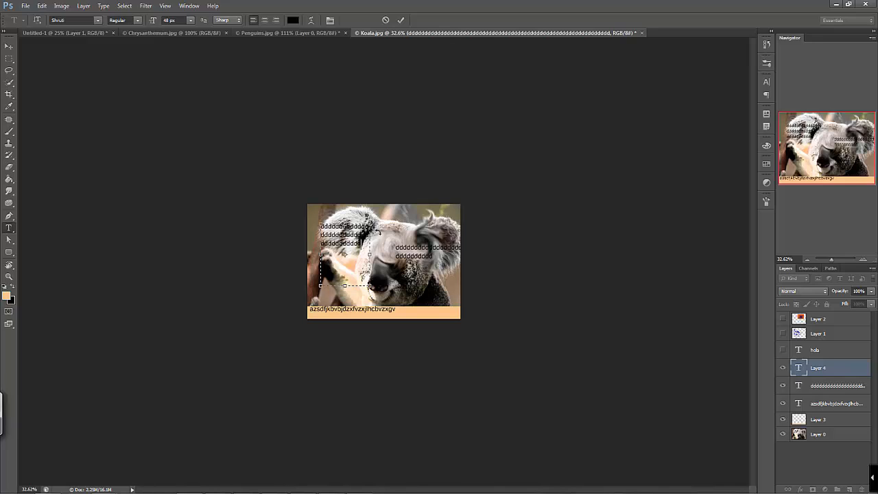
pyautogui.write('dddddddddddddddddddddddddddddddddddddddddddd')
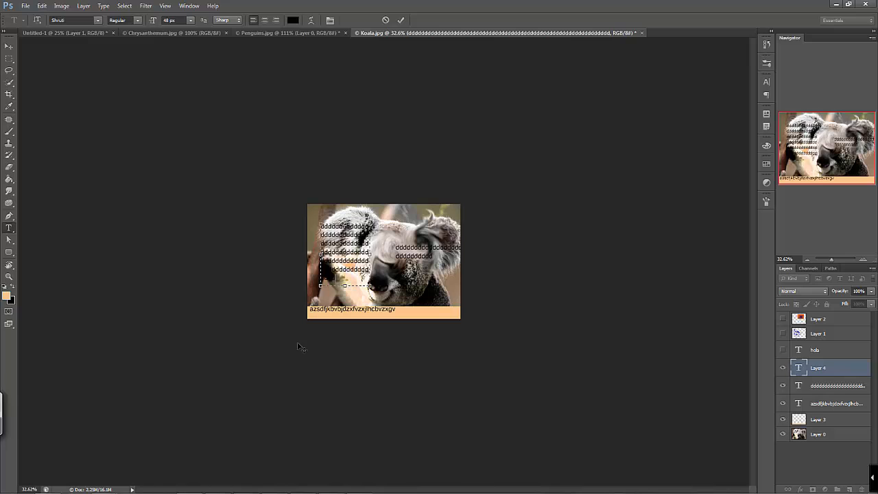
pyautogui.click(8, 46)
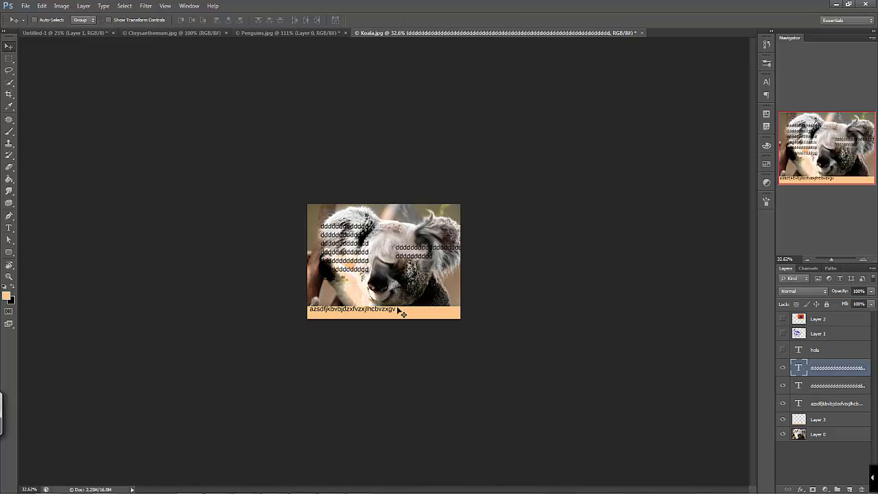
pyautogui.scroll(10, 346, 267)
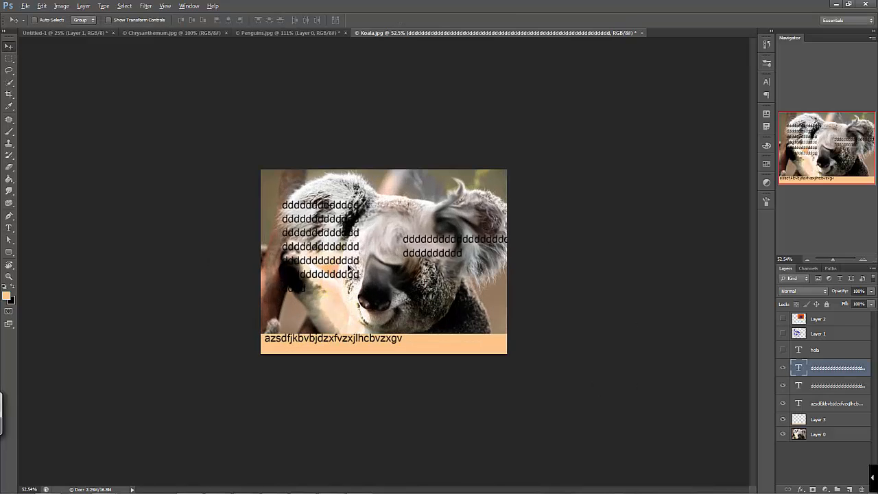
pyautogui.moveTo(328, 243); pyautogui.dragTo(354, 231)
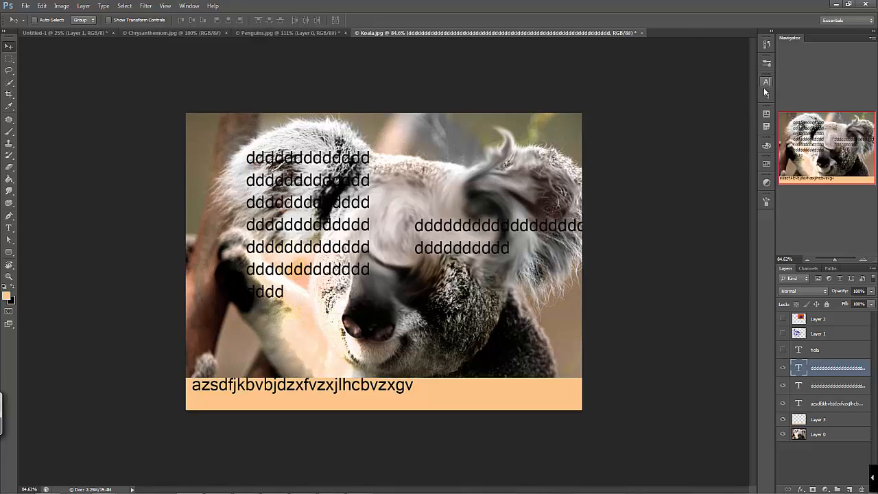
# Examine the paragraph and character formatting settings, including the font list, and hide them again
pyautogui.click(189, 6)
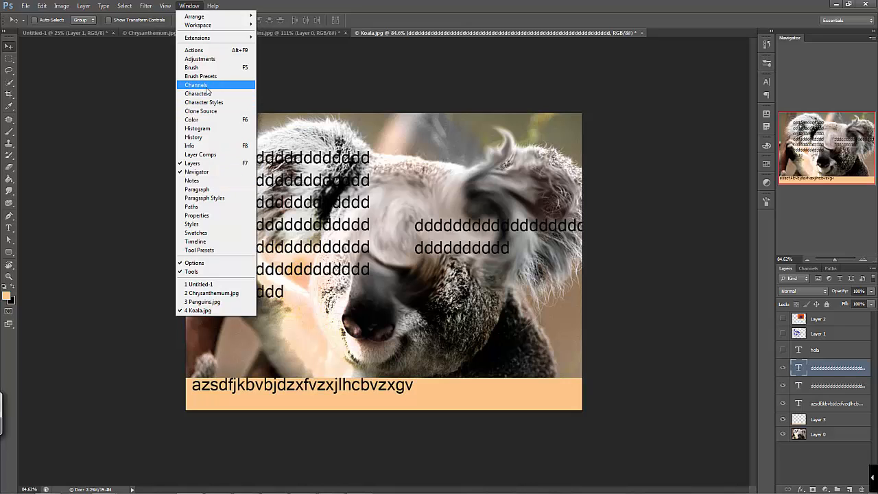
pyautogui.click(218, 189)
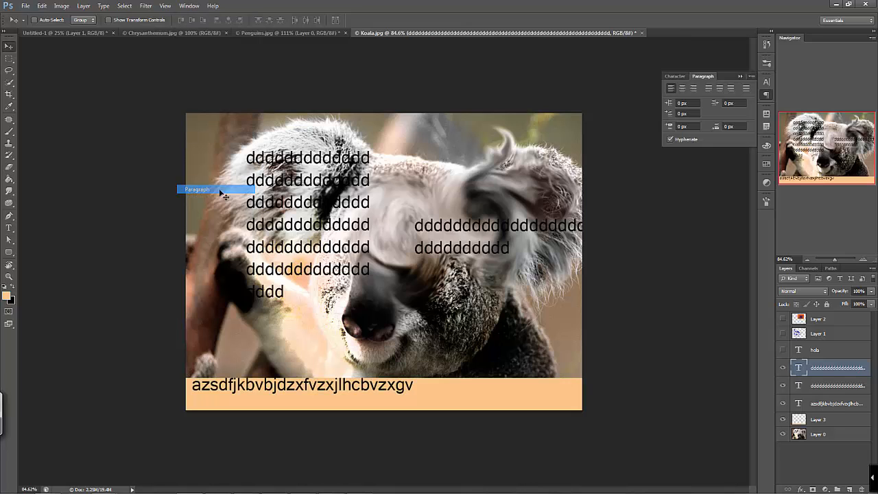
pyautogui.click(675, 76)
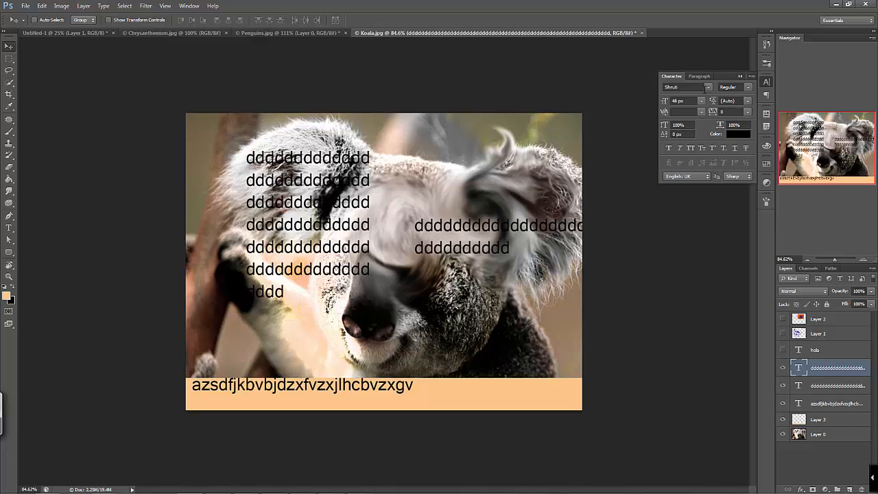
pyautogui.click(708, 87)
pyautogui.click(712, 79)
pyautogui.click(762, 79)
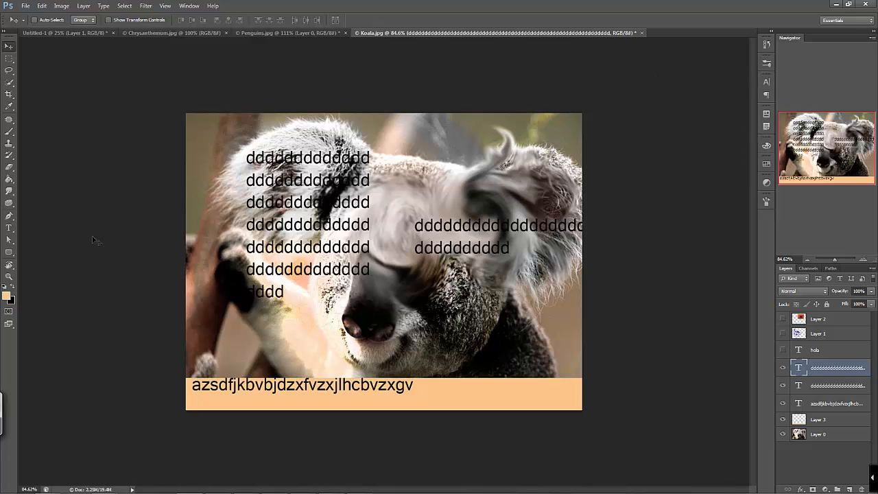
# Draw a 216 px square rounded rectangle with a 60 px corner radius and peach fill over the koala's nose and chin
pyautogui.click(10, 252)
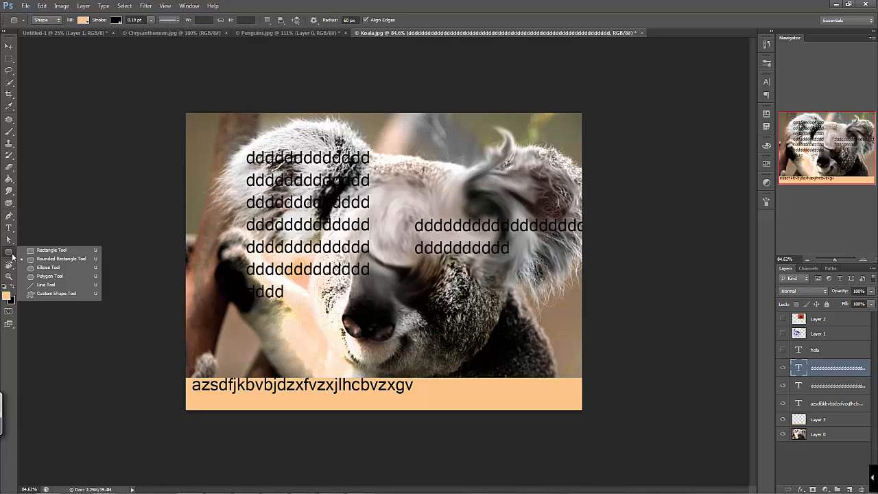
pyautogui.click(59, 262)
pyautogui.moveTo(334, 285); pyautogui.dragTo(489, 368)
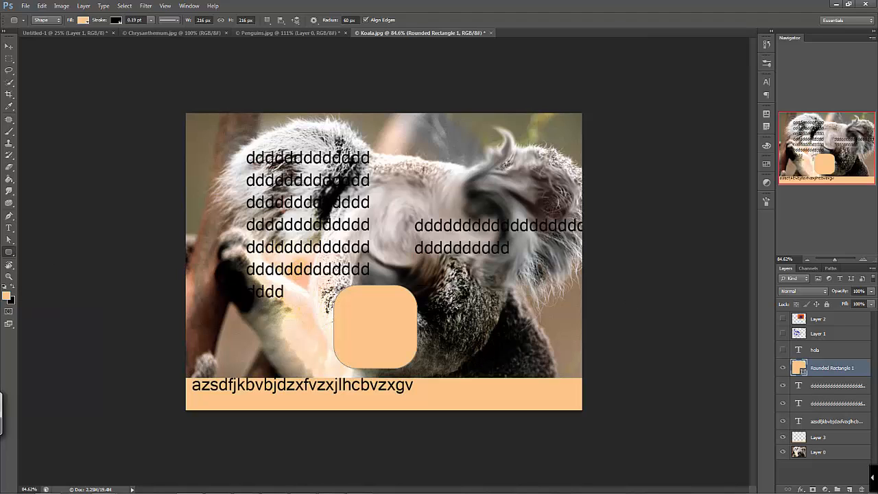
pyautogui.click(11, 240)
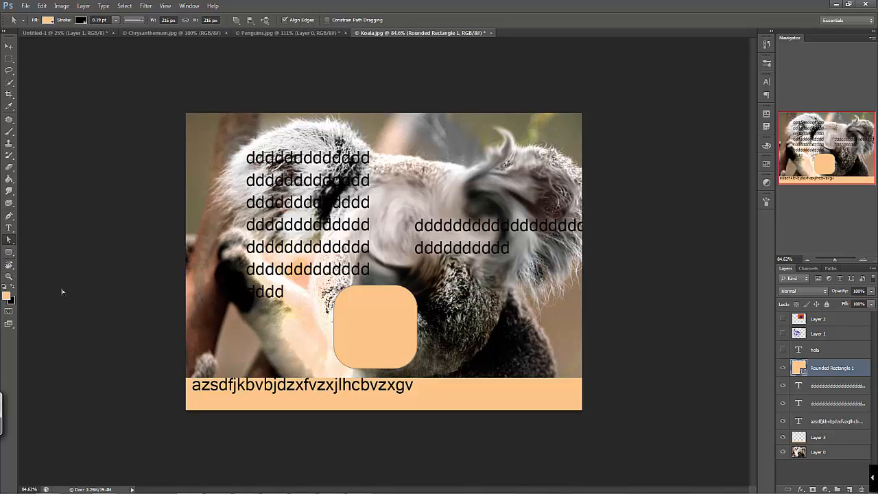
pyautogui.click(12, 239)
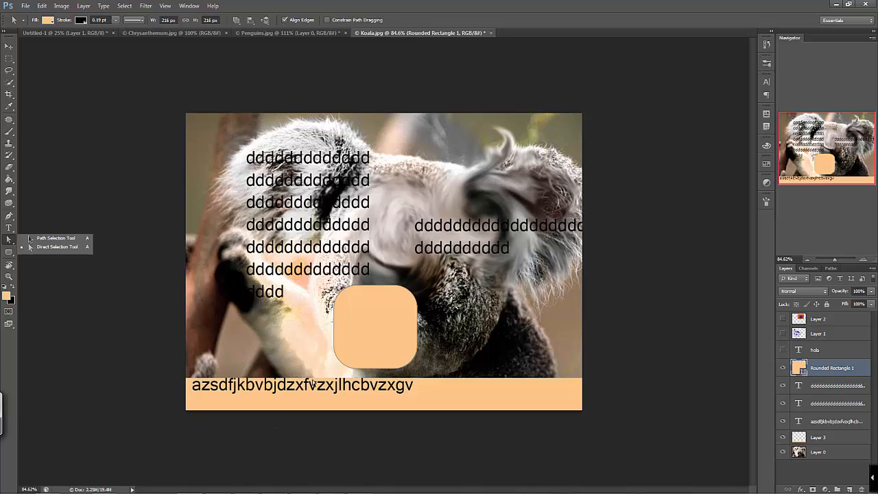
pyautogui.click(8, 46)
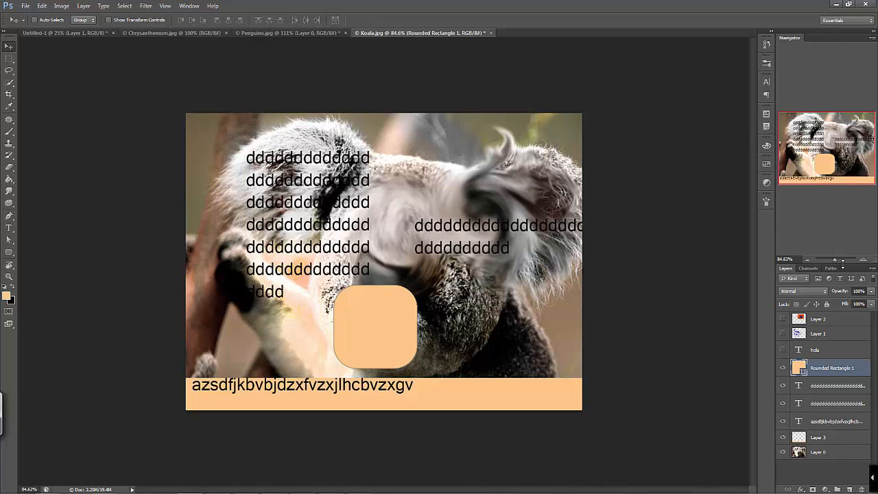
# Revert the koala photo to its originally opened state, Koala.jpg, using the document history
pyautogui.click(810, 259)
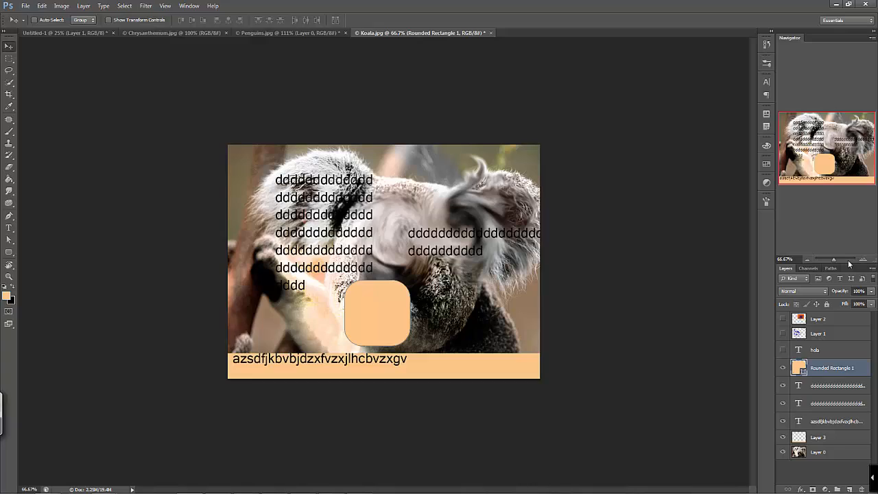
pyautogui.moveTo(833, 259); pyautogui.dragTo(833, 259)
pyautogui.click(766, 45)
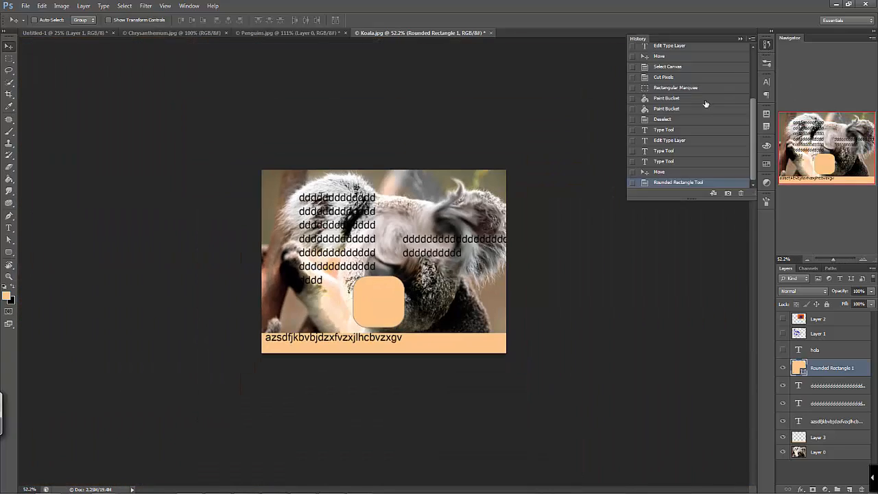
pyautogui.scroll(10, 702, 163)
pyautogui.click(689, 50)
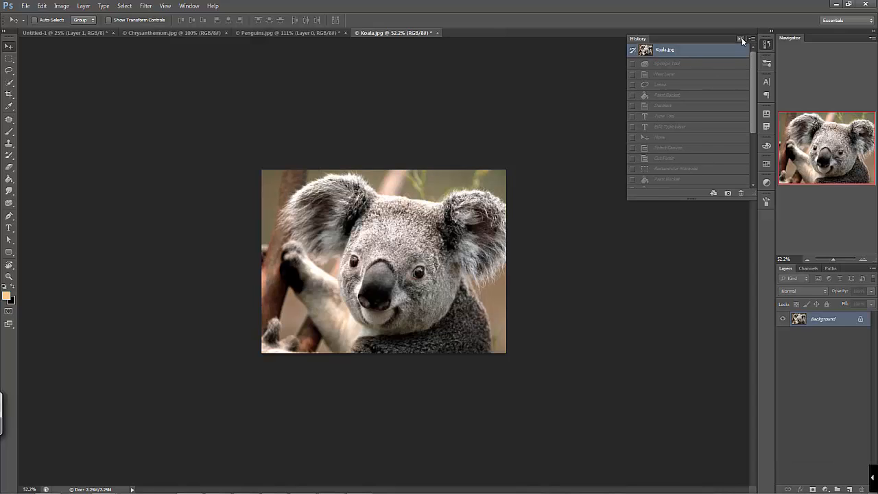
pyautogui.click(741, 37)
# Inspect the restored koala photo at about 142% zoom, then fit it whole again at about 122%
pyautogui.moveTo(838, 259); pyautogui.dragTo(837, 260)
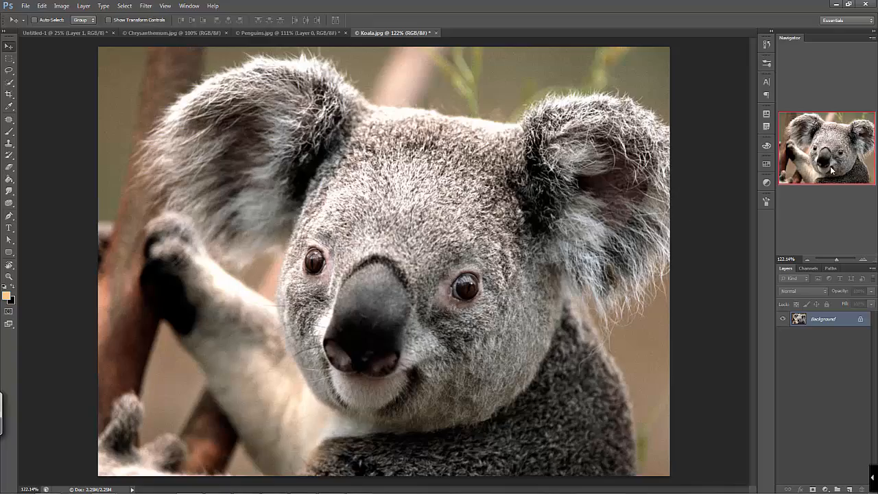
pyautogui.moveTo(837, 260); pyautogui.dragTo(837, 261)
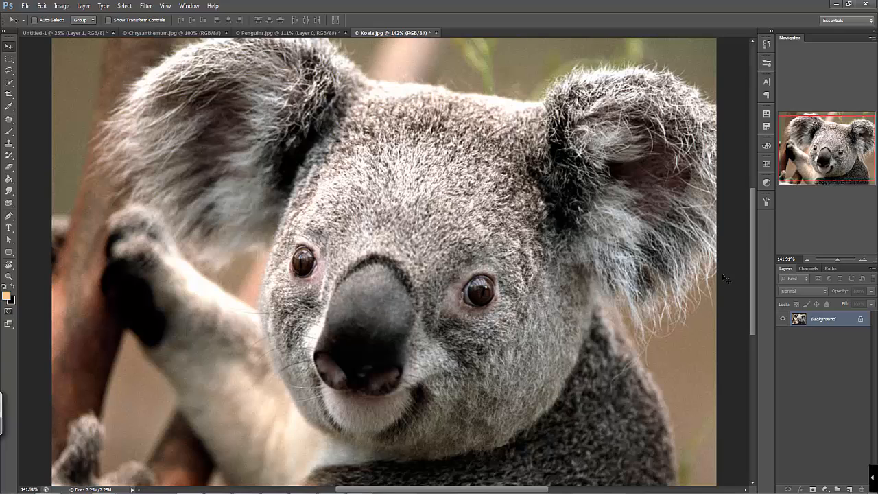
pyautogui.moveTo(754, 240)
pyautogui.mouseDown()
pyautogui.moveTo(753, 213)
pyautogui.moveTo(755, 245)
pyautogui.mouseUp()
pyautogui.moveTo(840, 258); pyautogui.dragTo(837, 259)
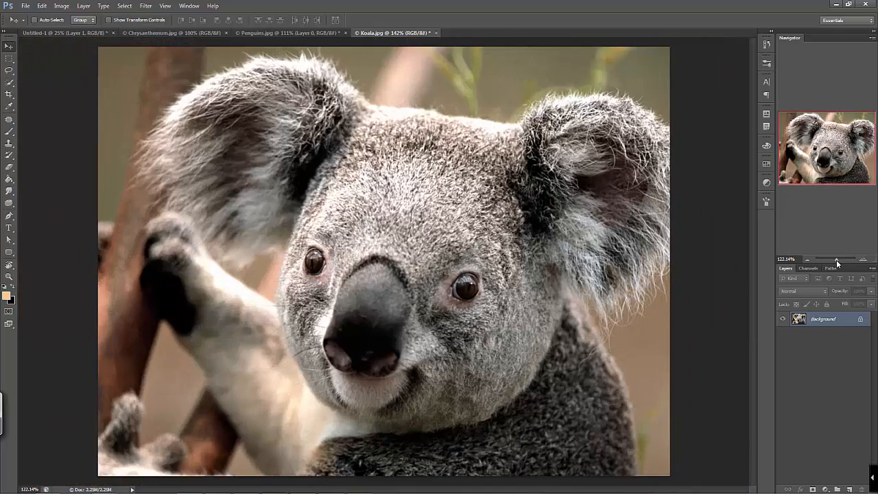